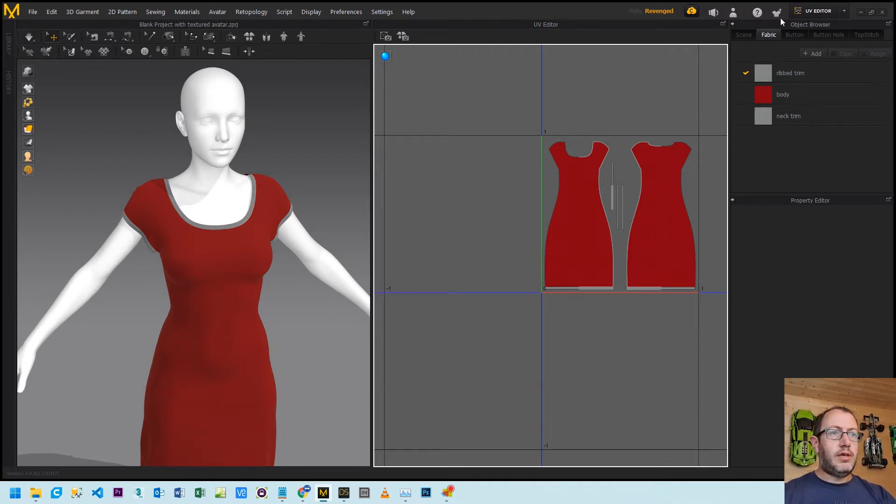
Switch the workspace from the UV Editor to Simulation mode.
click(810, 12)
click(812, 27)
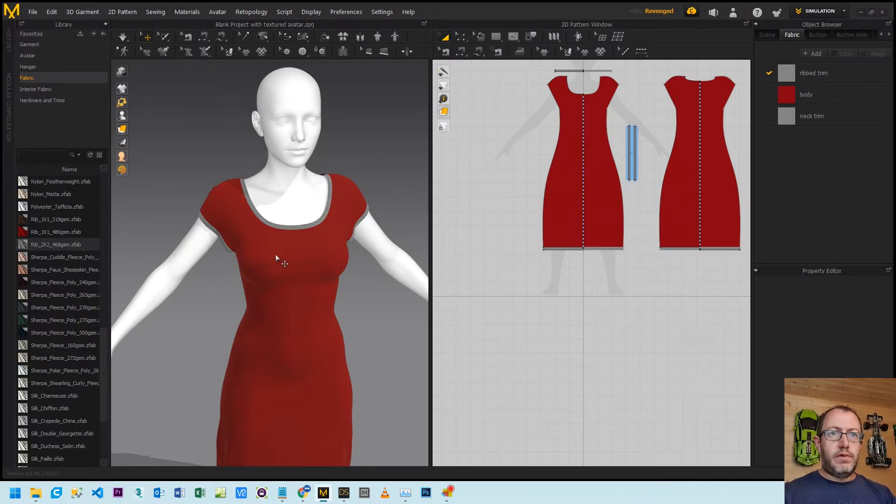
scroll(582, 154, down, 3)
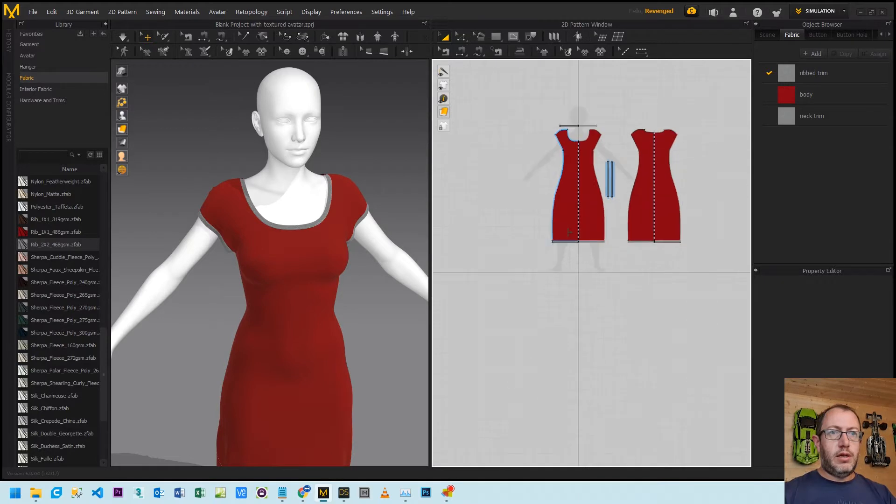
scroll(628, 126, up, 5)
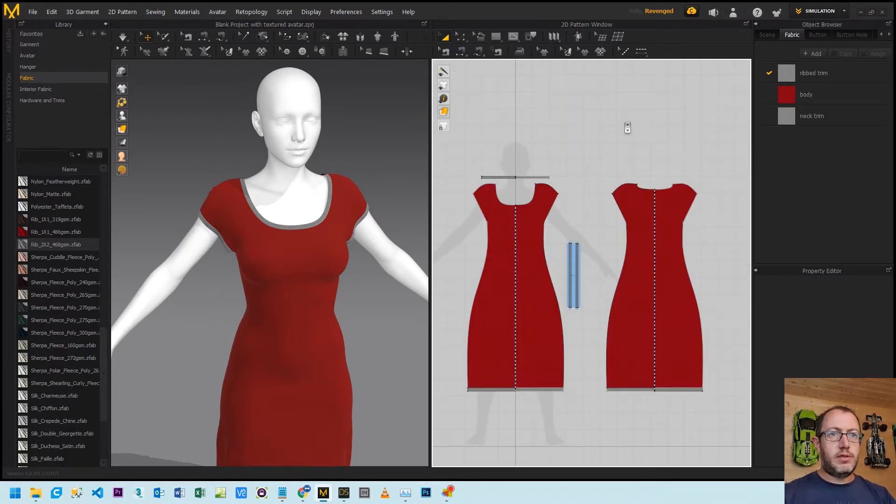
Examine the straight neck trim and armhole trim pattern pieces and the ribbed texture on the dress's neckline.
click(496, 176)
click(530, 177)
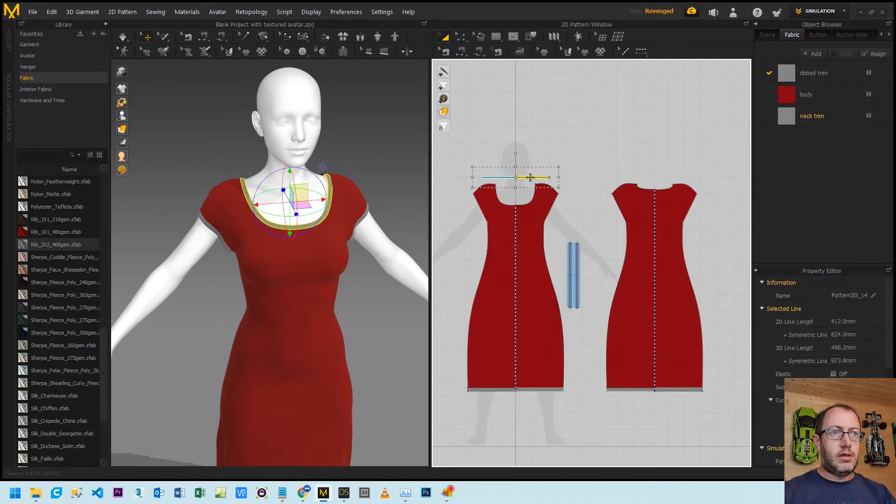
click(577, 259)
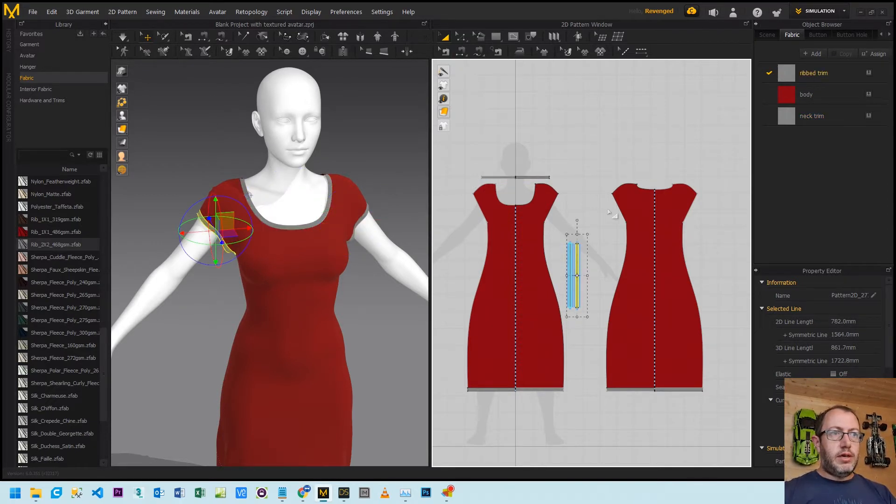
scroll(252, 215, up, 10)
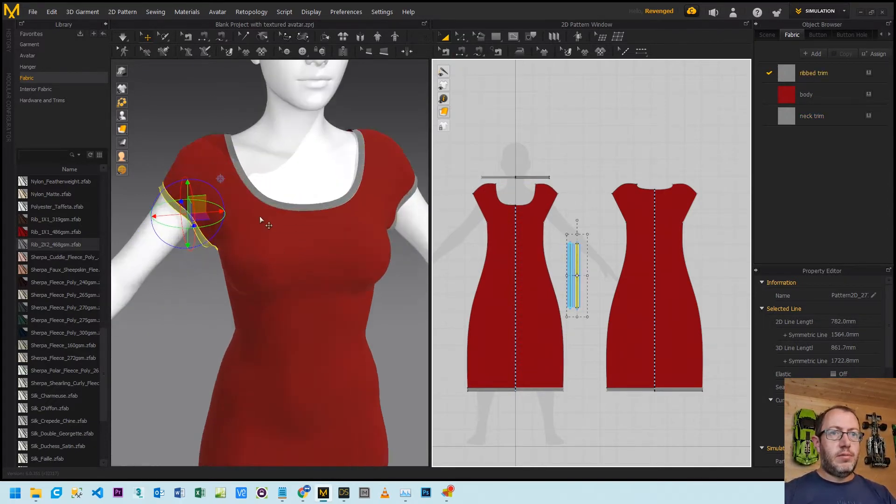
scroll(282, 180, up, 2)
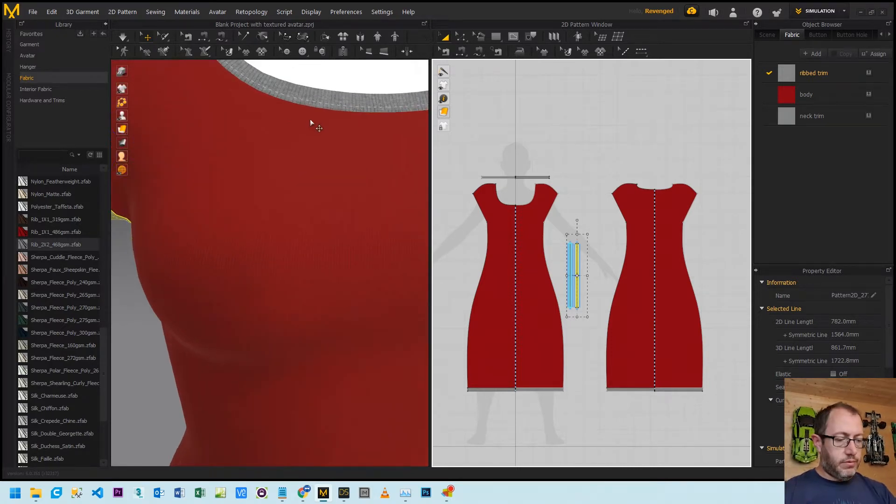
scroll(523, 242, down, 5)
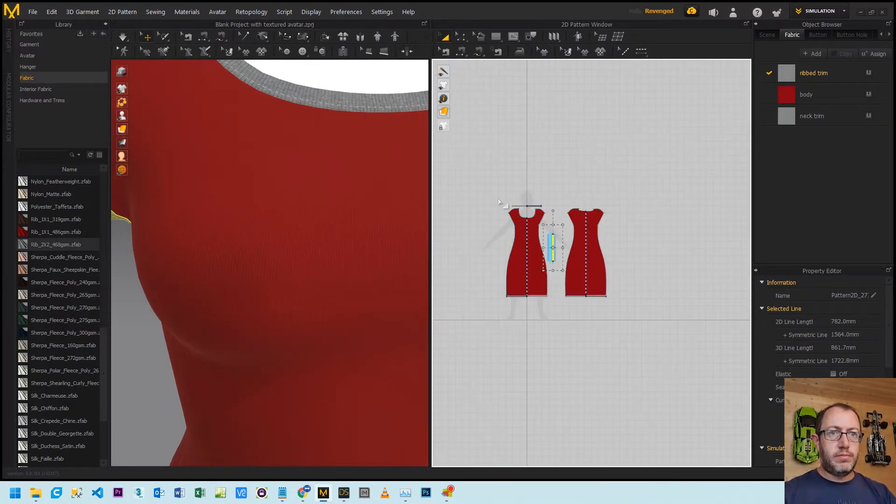
scroll(519, 197, up, 6)
scroll(519, 197, up, 2)
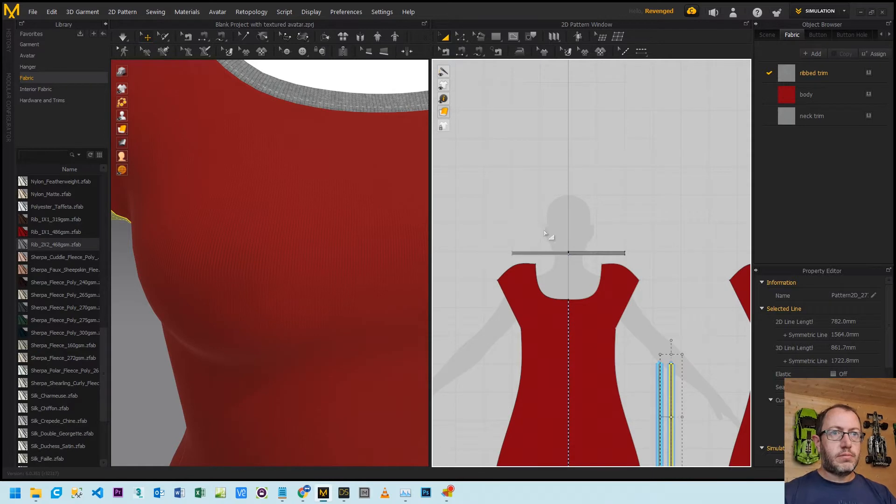
Move the straight neck trim strip above the avatar's head silhouette and delete it.
click(554, 253)
click(554, 252)
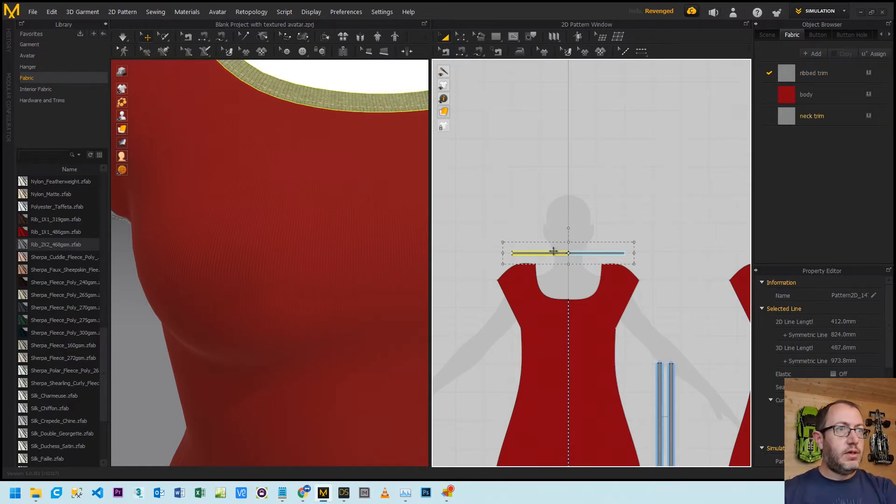
drag(554, 252, 561, 172)
scroll(400, 267, down, 2)
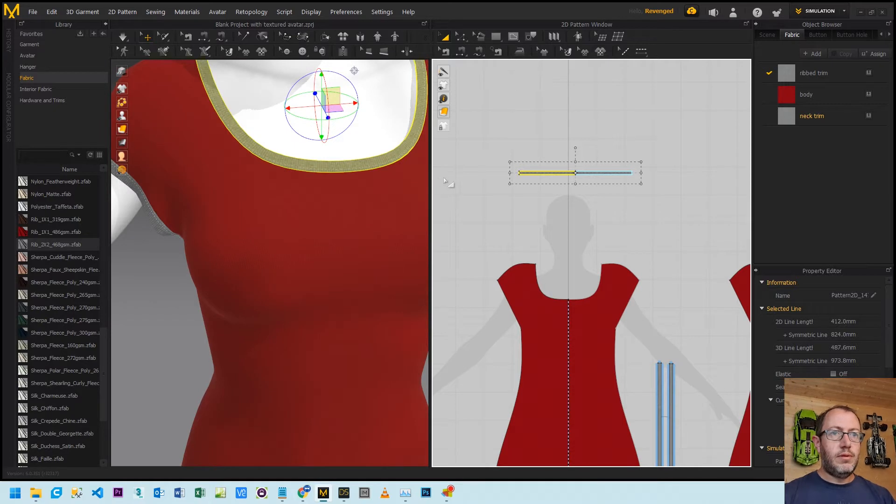
key(space)
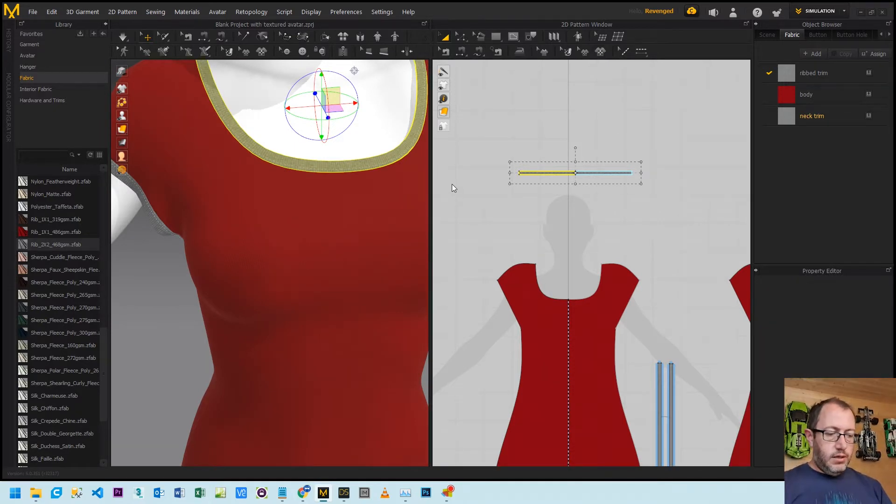
key(Delete)
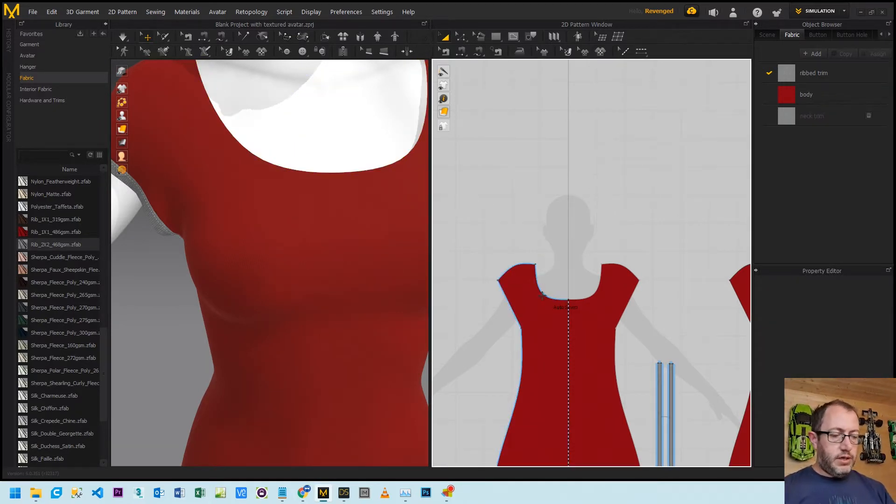
Offset the front body piece's neckline curve as one internal line at a distance of 12 mm.
scroll(542, 296, up, 5)
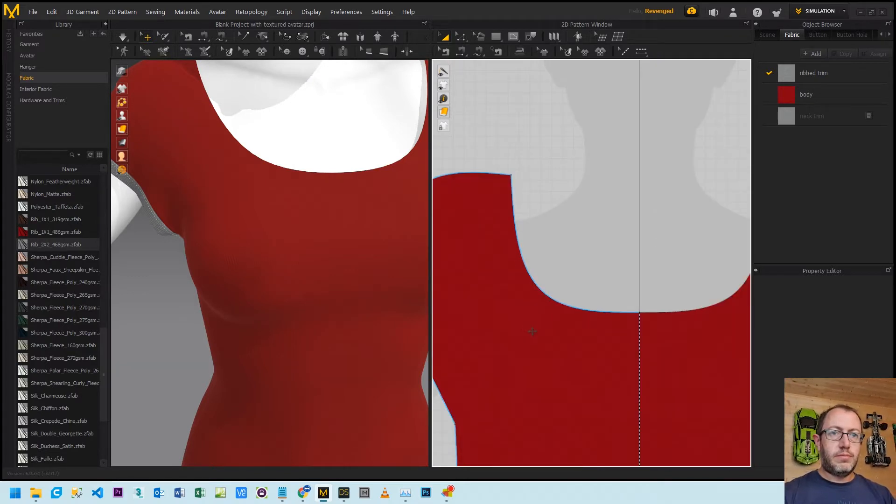
key(z)
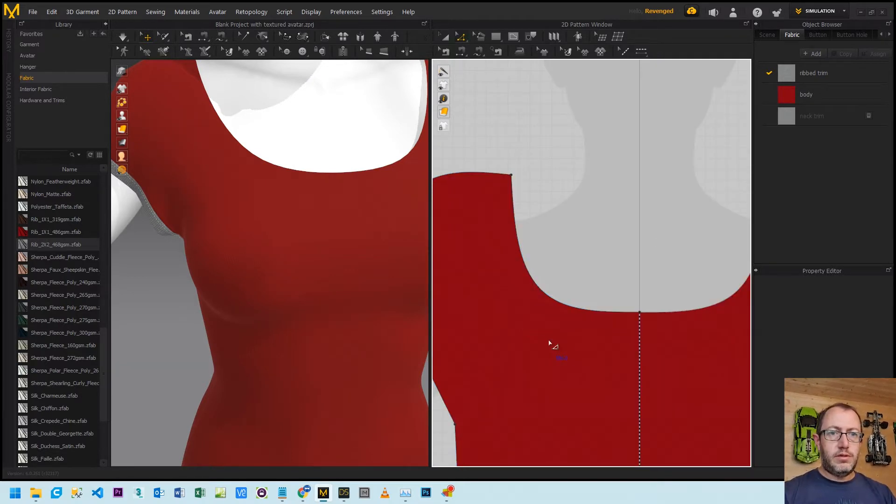
click(584, 310)
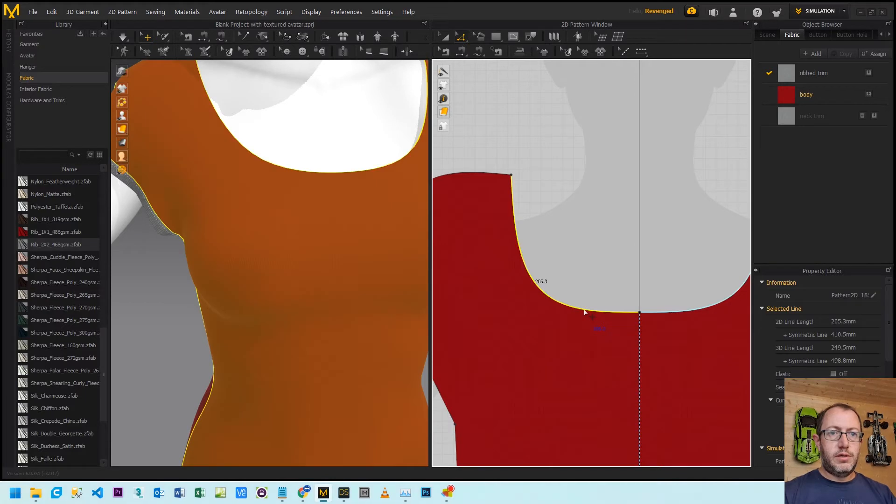
right_click(584, 309)
click(570, 286)
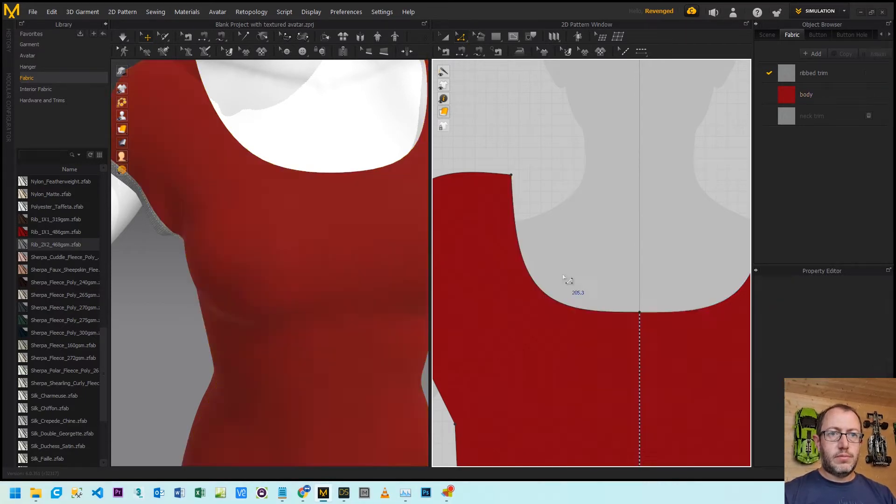
click(563, 304)
right_click(564, 305)
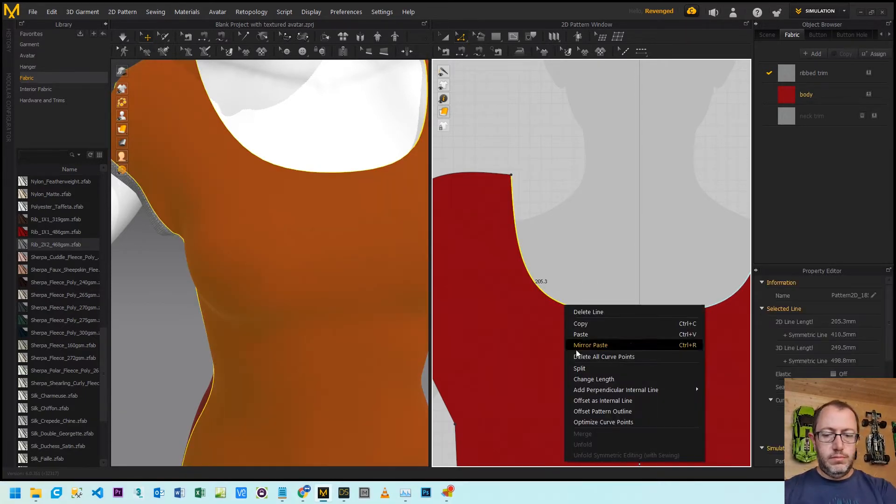
click(587, 402)
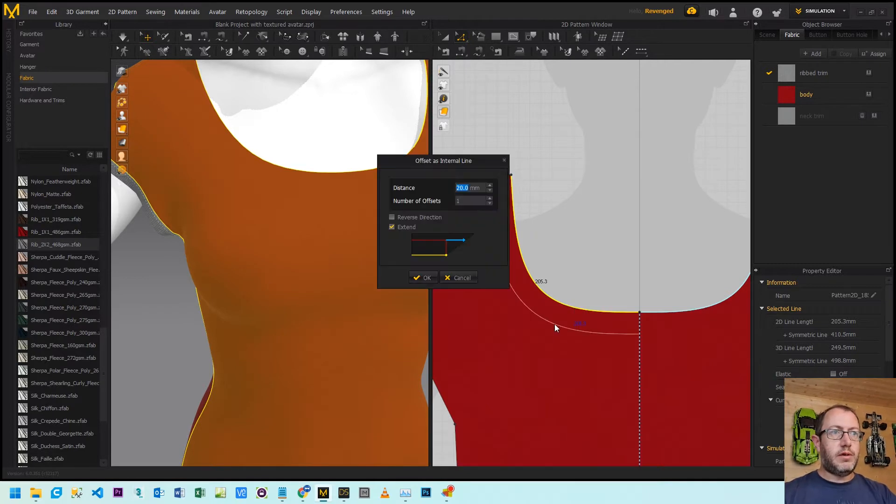
text(12)
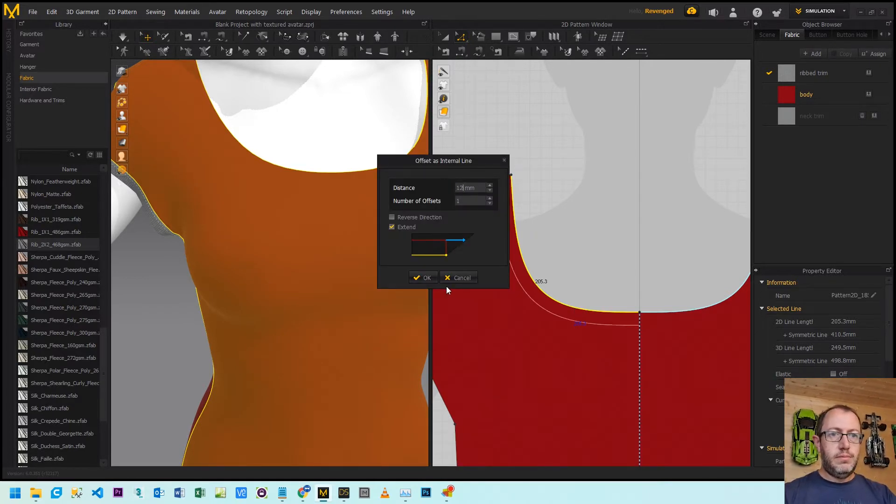
click(426, 278)
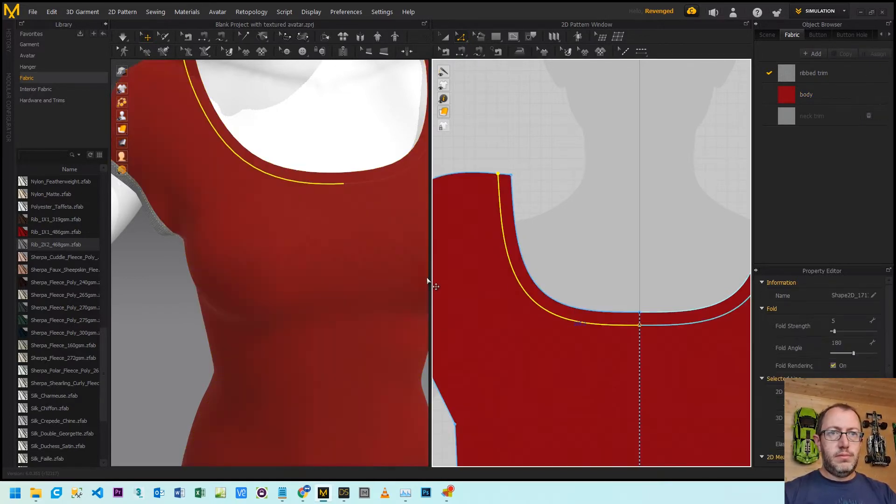
Cut and sew the front piece along the neckline offset line, apply the neck trim fabric to the curved band and inspect its rib direction.
right_click(569, 318)
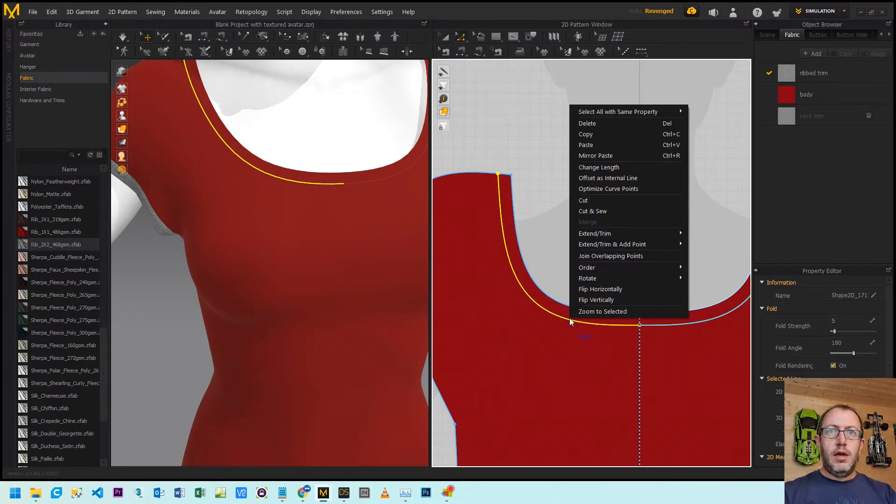
click(589, 212)
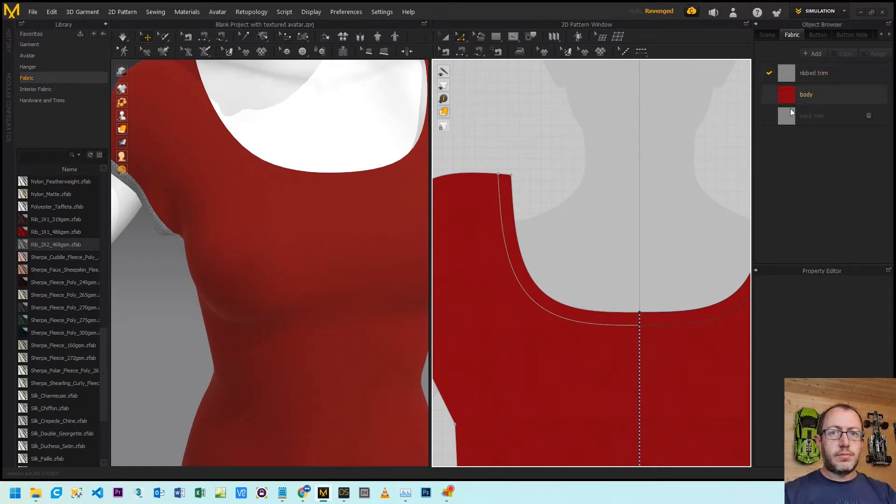
drag(545, 290, 542, 300)
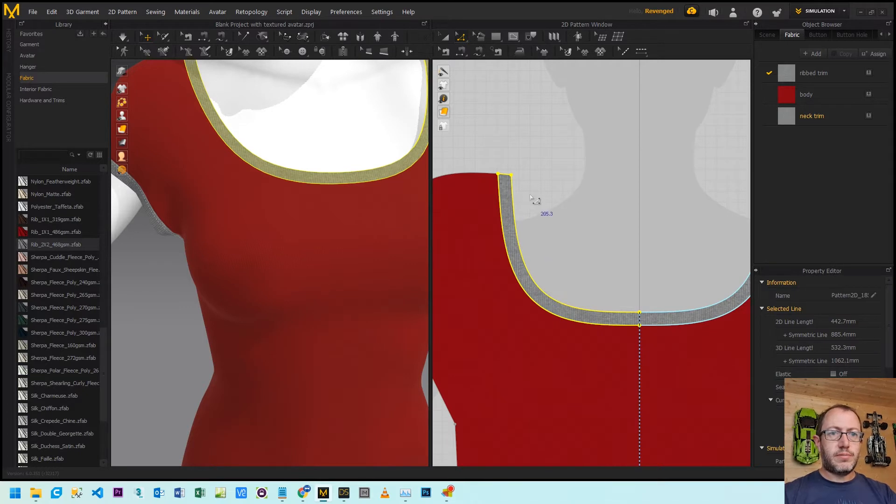
scroll(526, 237, up, 3)
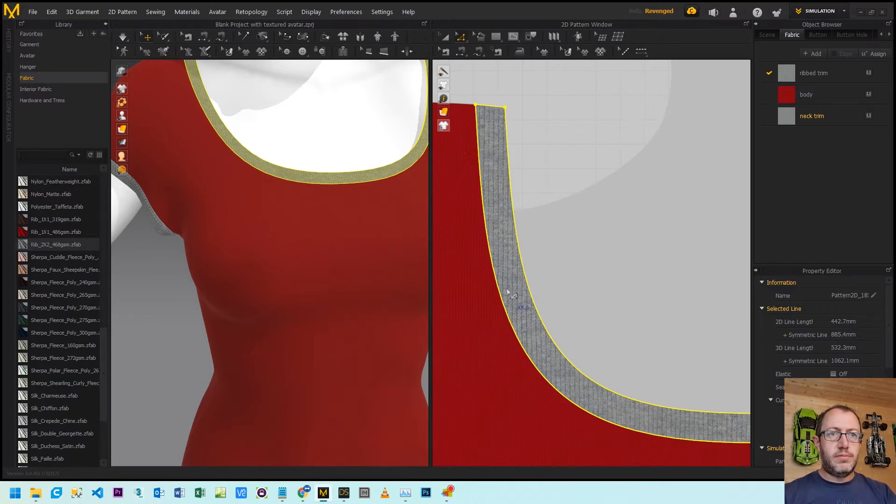
scroll(530, 205, down, 3)
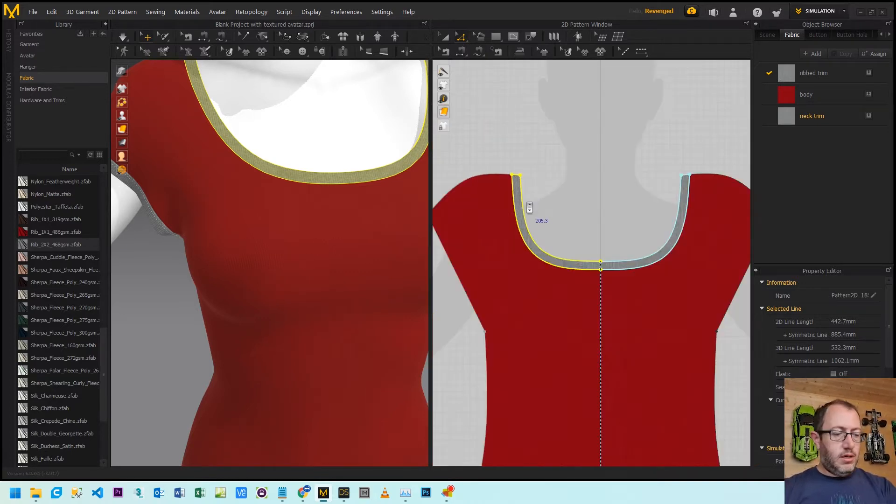
scroll(525, 198, up, 3)
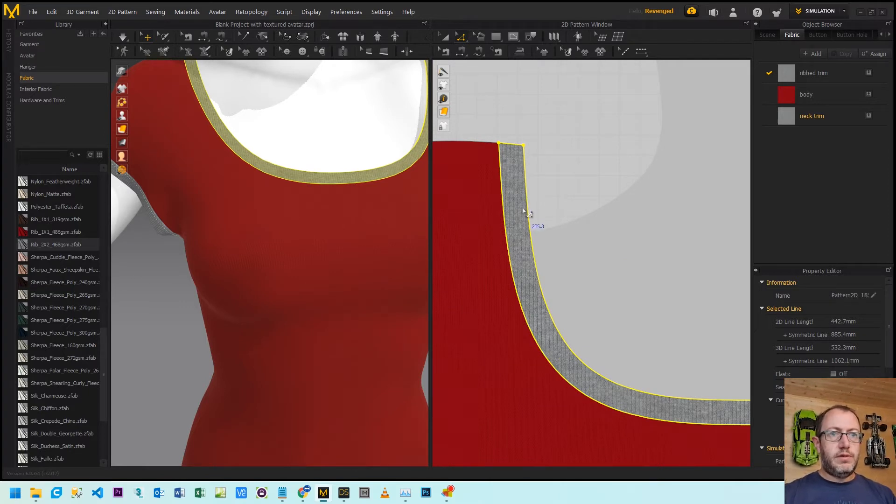
Undo the curved neckline band, its internal offset line and the deletion of the straight neck trim strip.
key(ctrl+z)
key(ctrl+z)
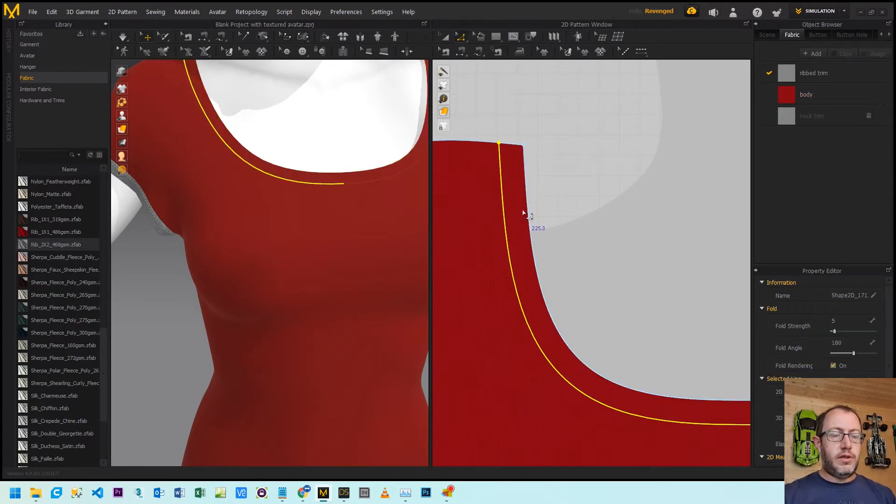
click(525, 245)
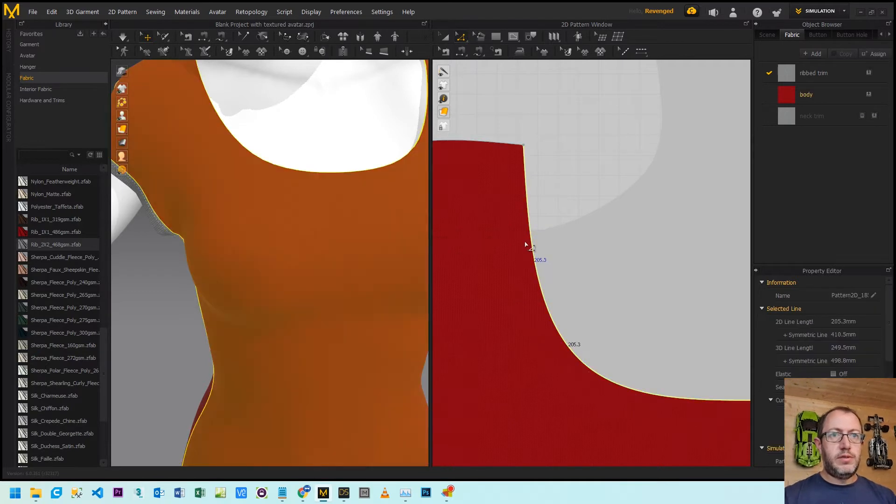
scroll(526, 245, down, 5)
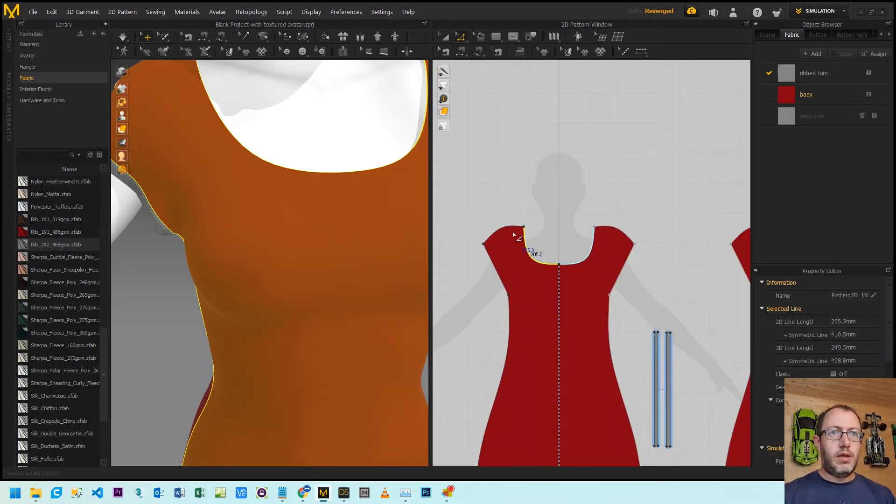
key(Escape)
click(521, 239)
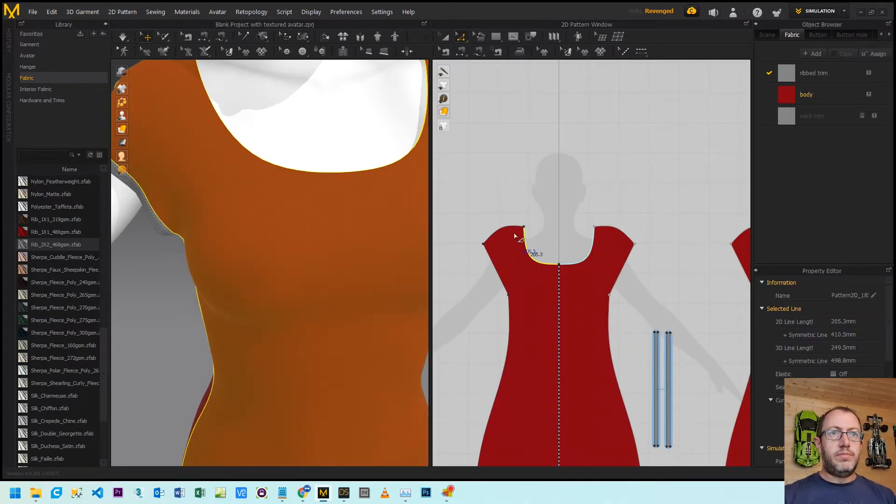
key(ctrl+z)
key(ctrl+z)
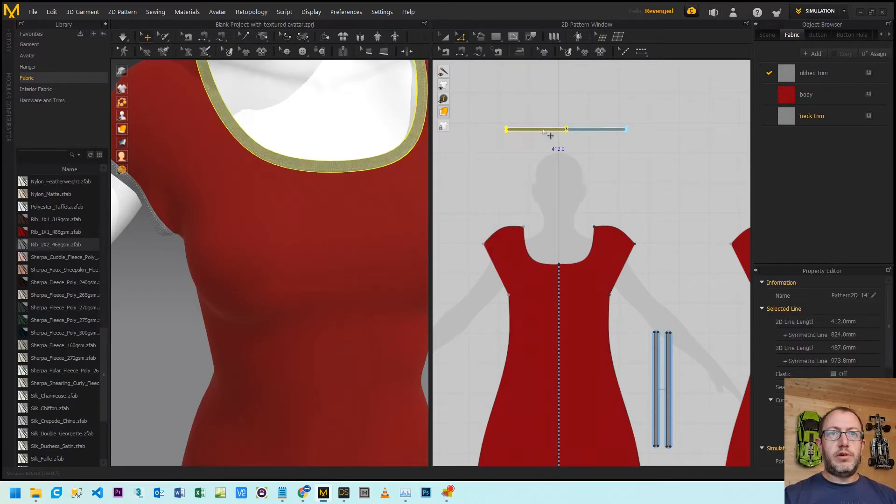
Inspect the rib direction on the straight neck trim strip and undo the strip's move.
scroll(547, 133, up, 4)
scroll(488, 141, up, 6)
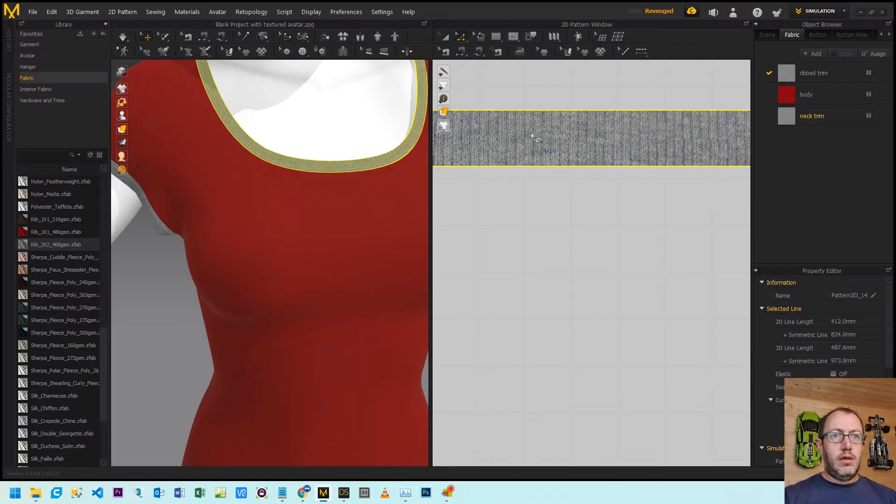
scroll(520, 137, down, 5)
scroll(520, 138, down, 5)
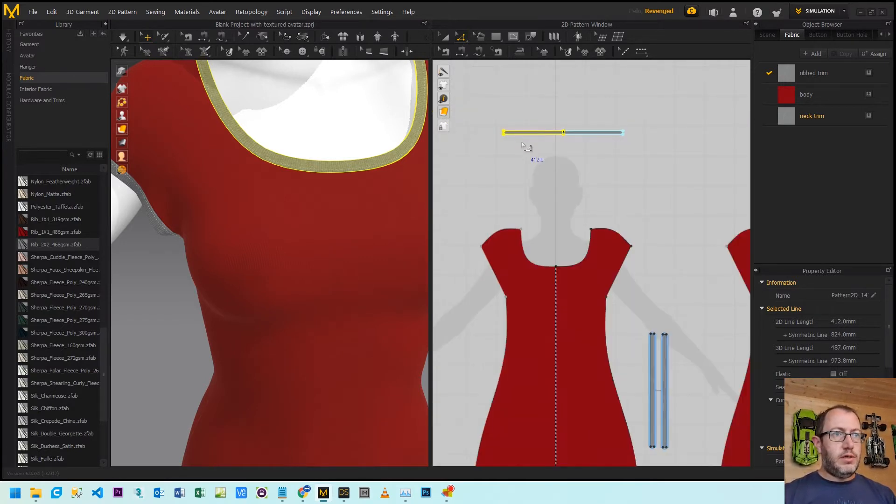
key(ctrl+z)
key(ctrl+z)
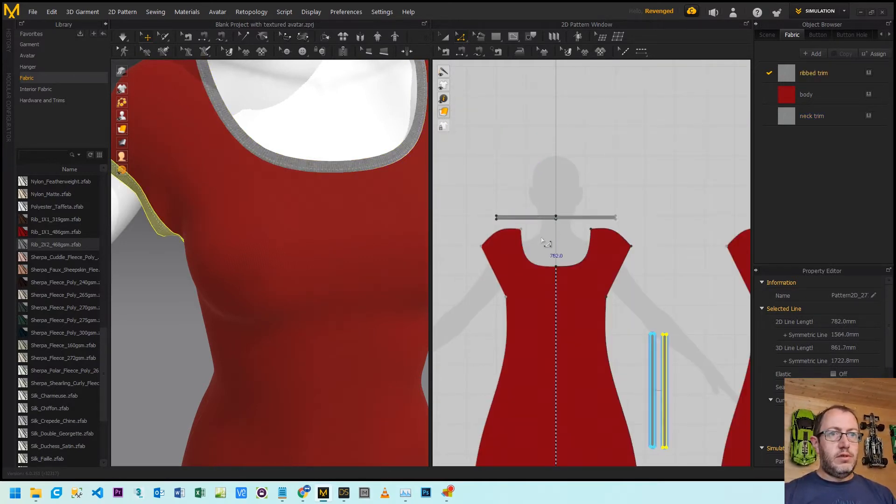
Inspect the seam joining the straight neck trim strip to the front neckline and the rib direction along the trim on the avatar.
key(ctrl+z)
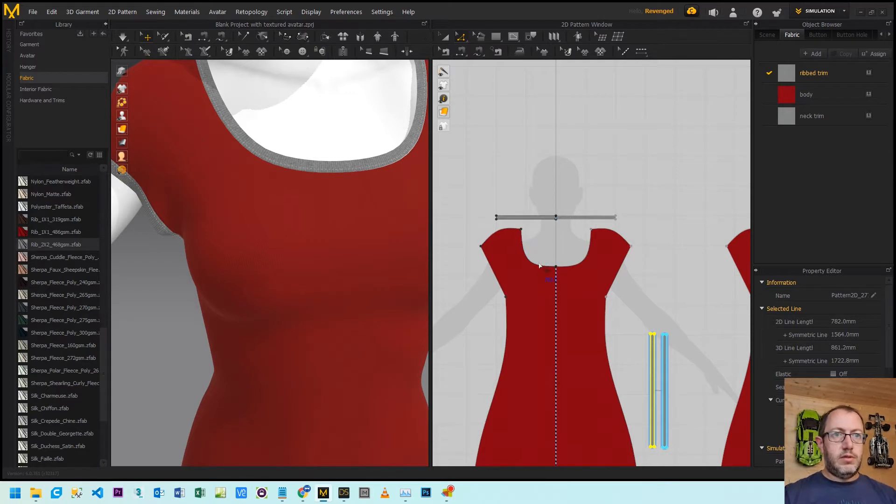
scroll(533, 231, up, 3)
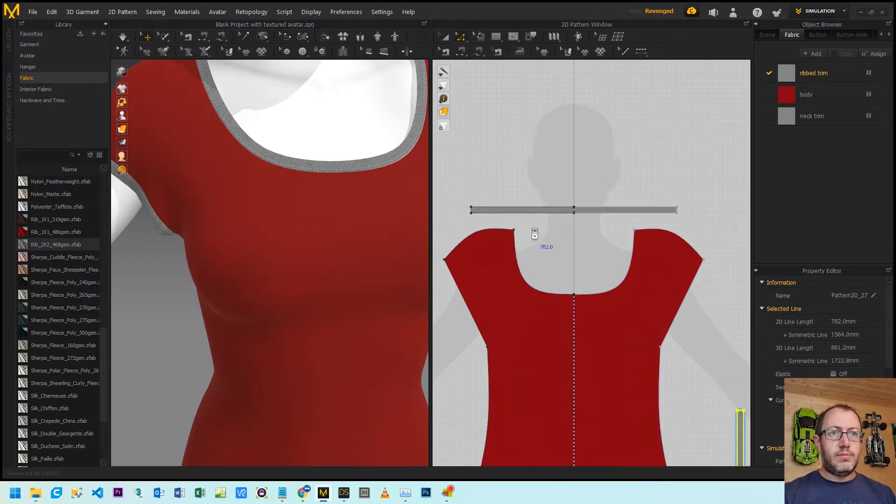
key(b)
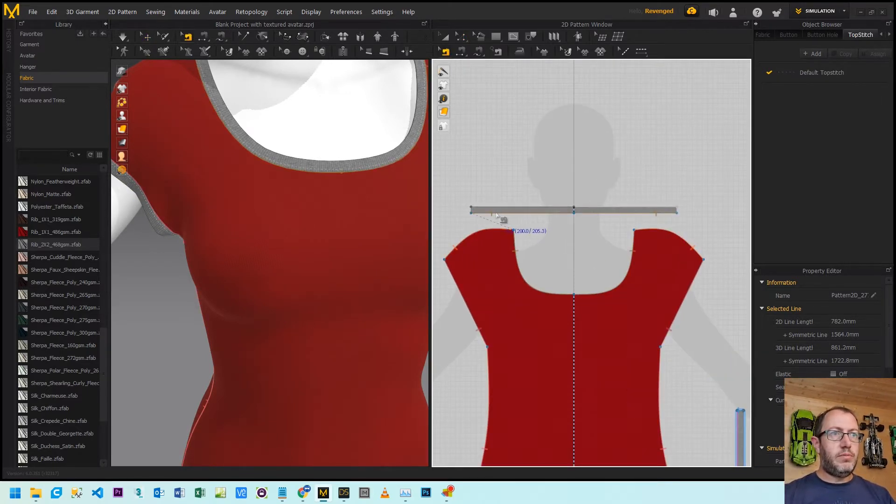
click(517, 241)
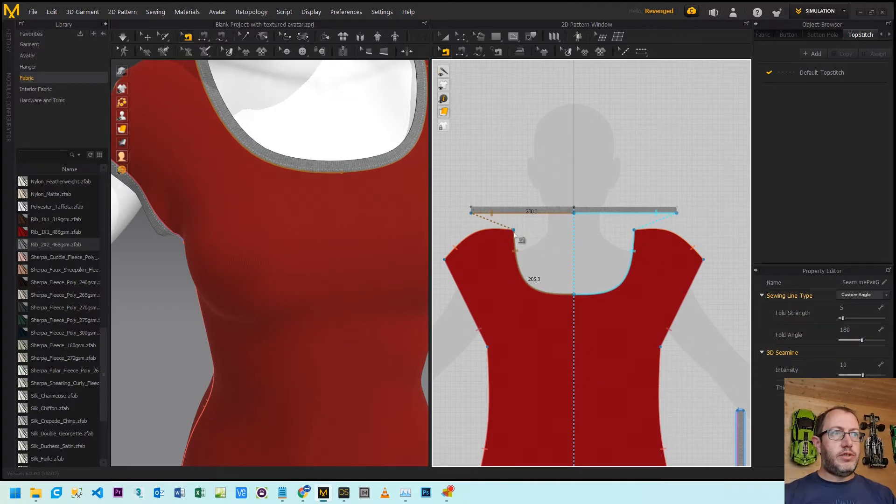
scroll(289, 177, up, 5)
middle_drag(294, 140, 334, 342)
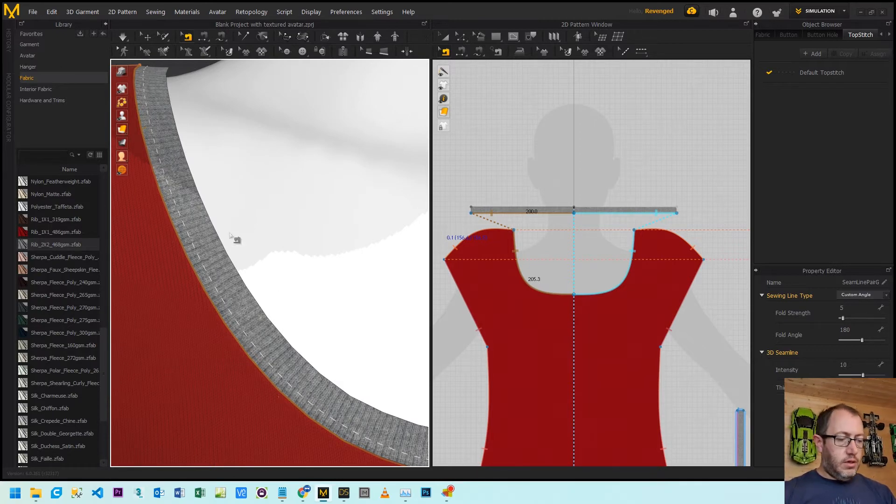
scroll(216, 226, down, 4)
scroll(217, 227, down, 4)
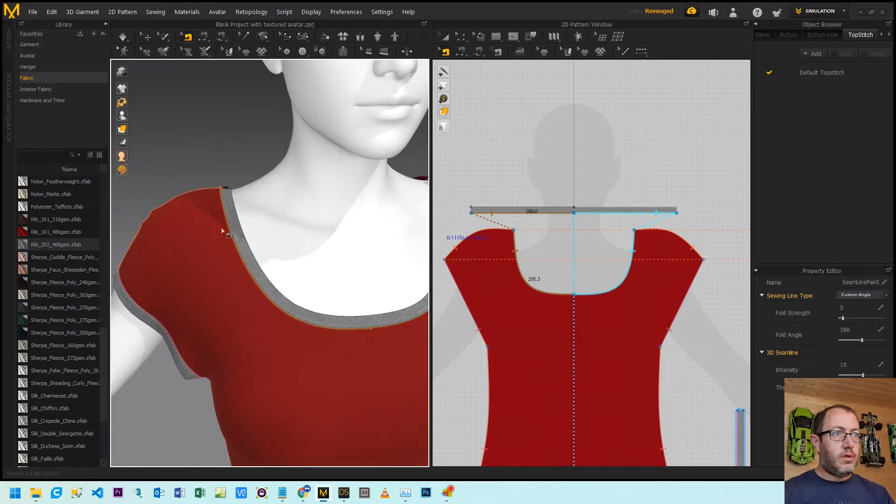
middle_drag(280, 260, 231, 217)
Layer-clone the neck trim strip under the original, place the copy about 33 mm above it and simulate the garment.
key(a)
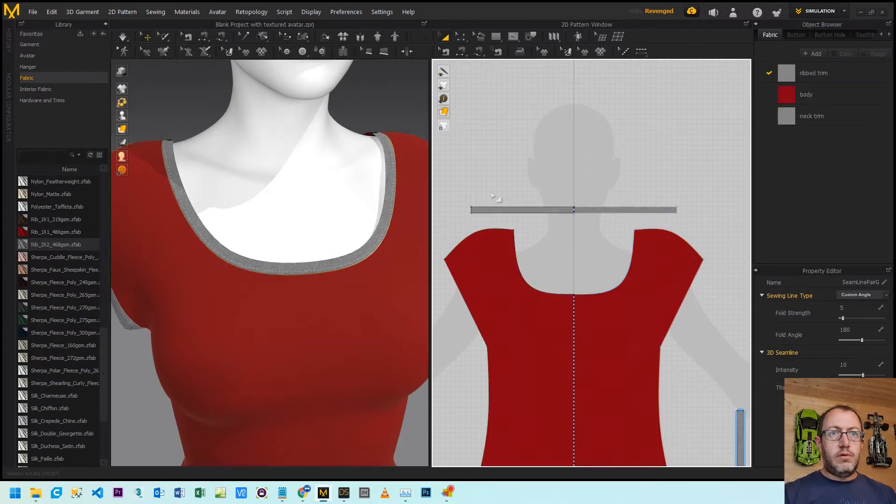
click(550, 210)
right_click(551, 210)
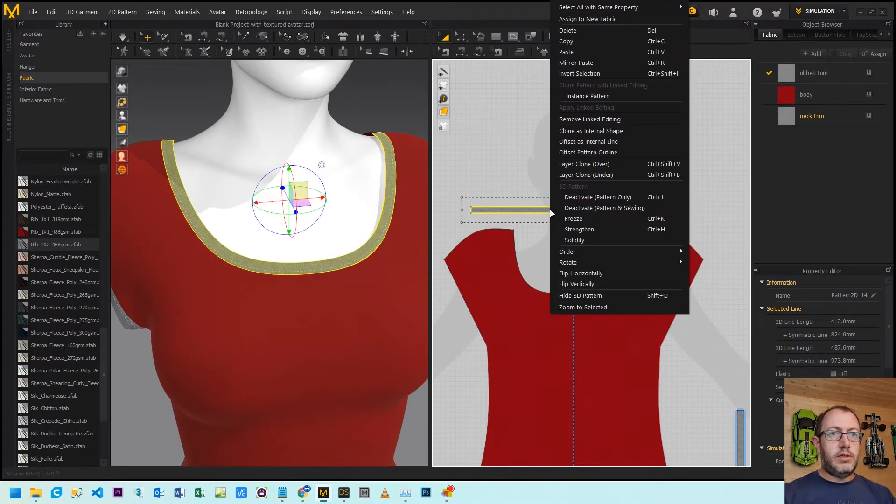
click(585, 174)
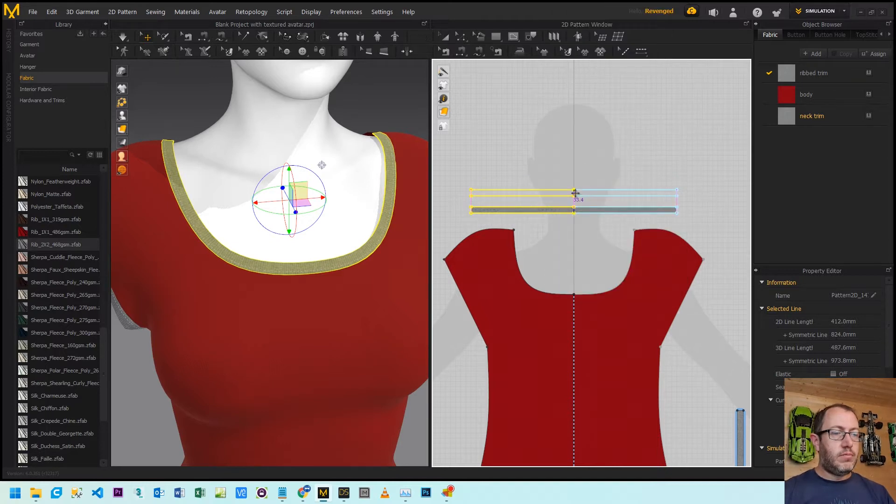
click(575, 192)
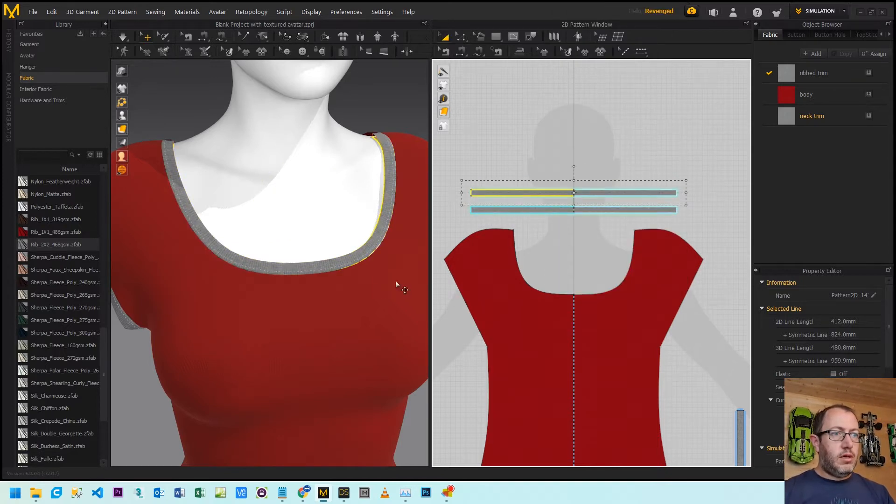
click(264, 281)
key(space)
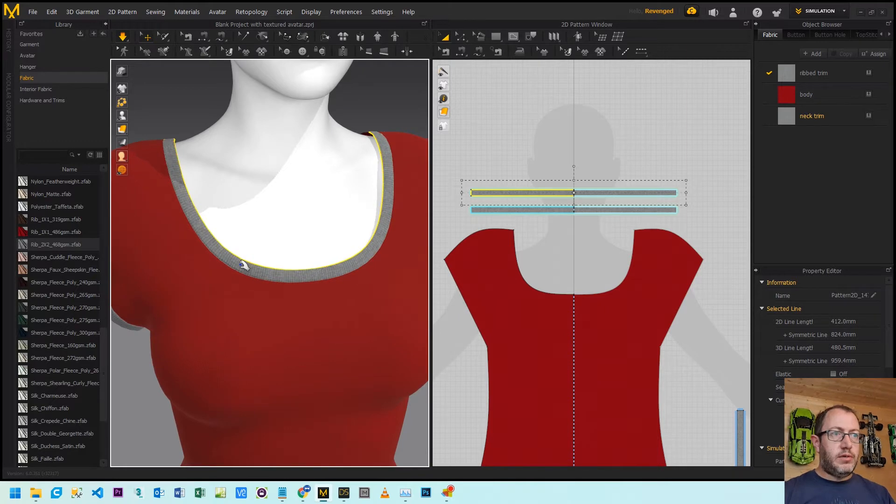
scroll(247, 268, up, 6)
scroll(250, 300, down, 8)
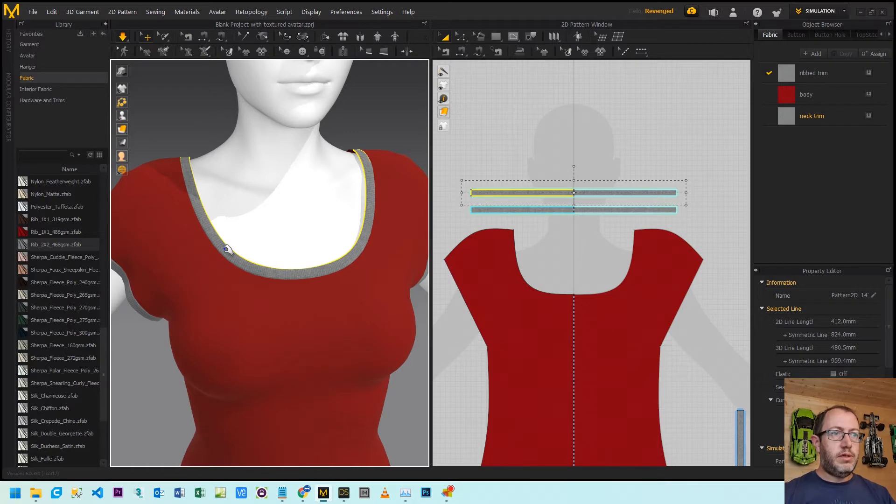
Offset the back body piece's neckline curve as one internal line at a distance of 12 mm, with Extend on.
right_drag(233, 244, 404, 276)
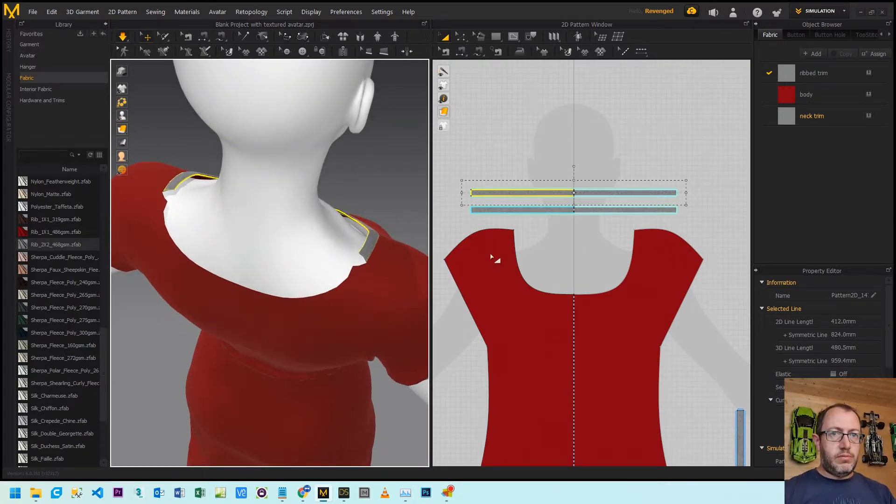
scroll(565, 224, down, 5)
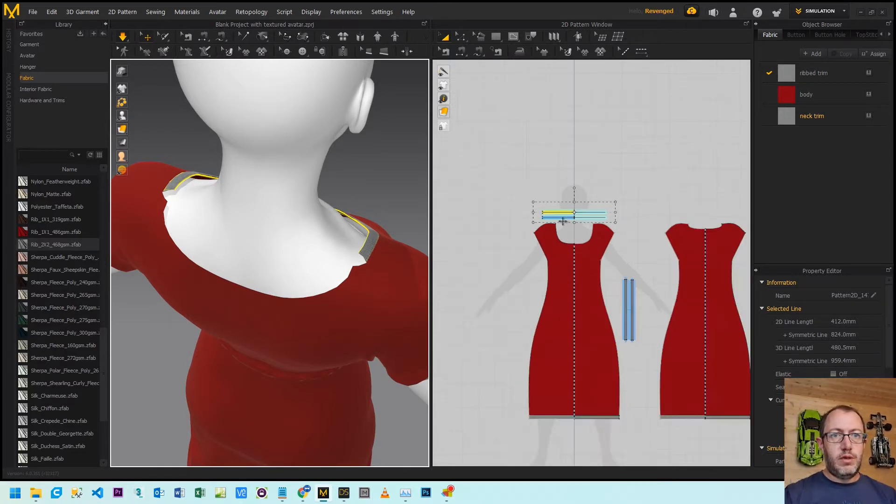
scroll(645, 228, up, 6)
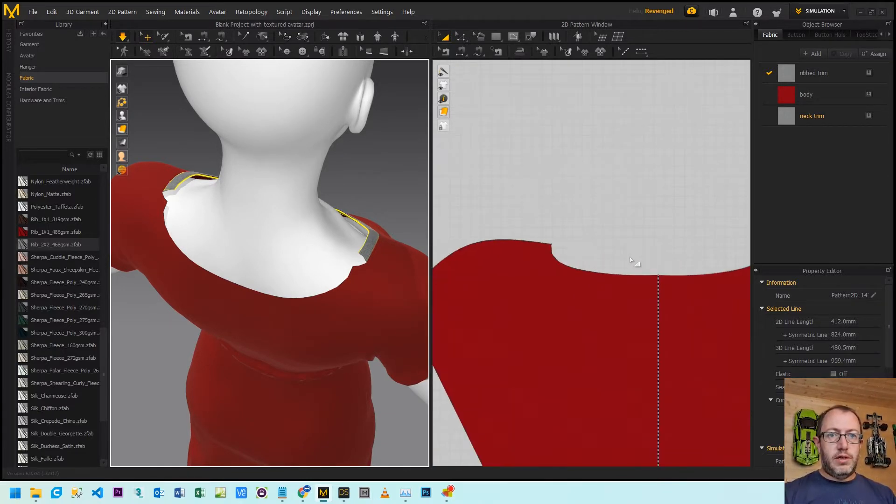
key(z)
click(625, 275)
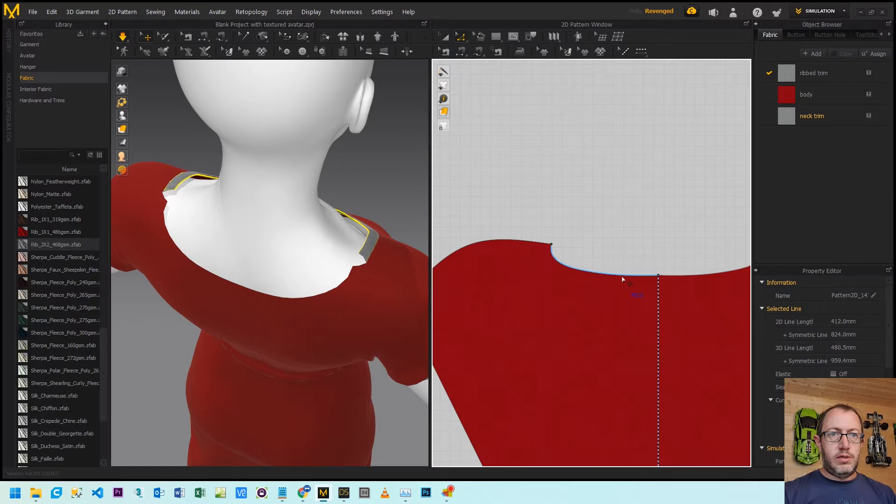
click(623, 278)
right_click(623, 279)
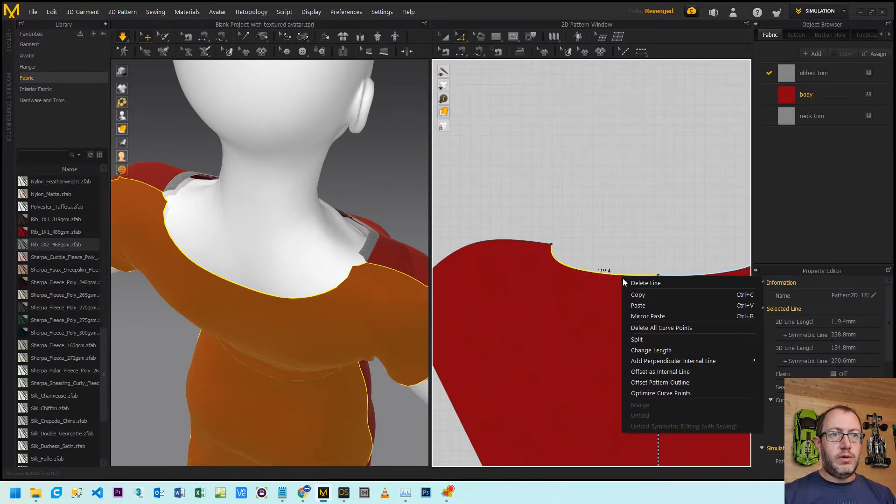
click(652, 373)
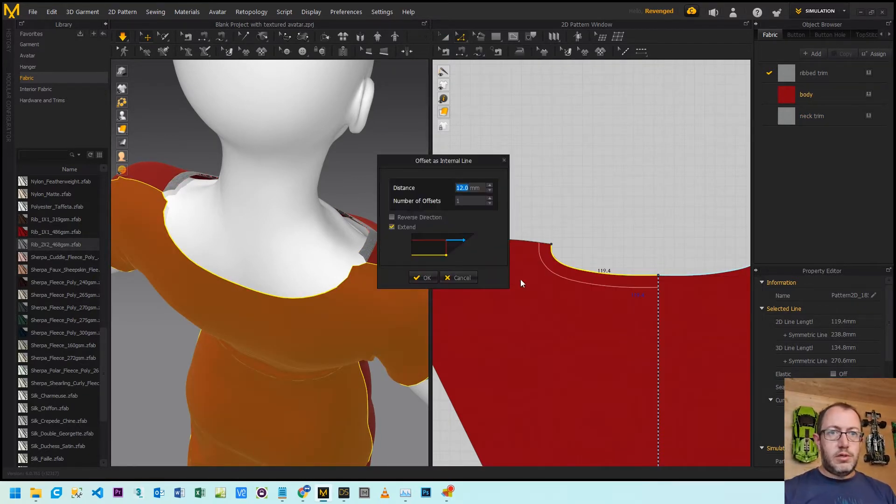
click(424, 278)
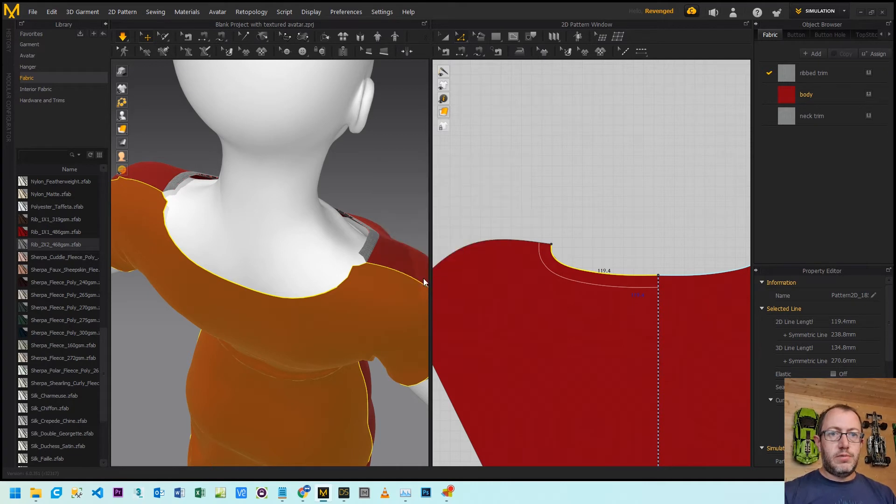
Cut the back body piece along the neckline offset line and delete the separated curved band.
right_click(621, 291)
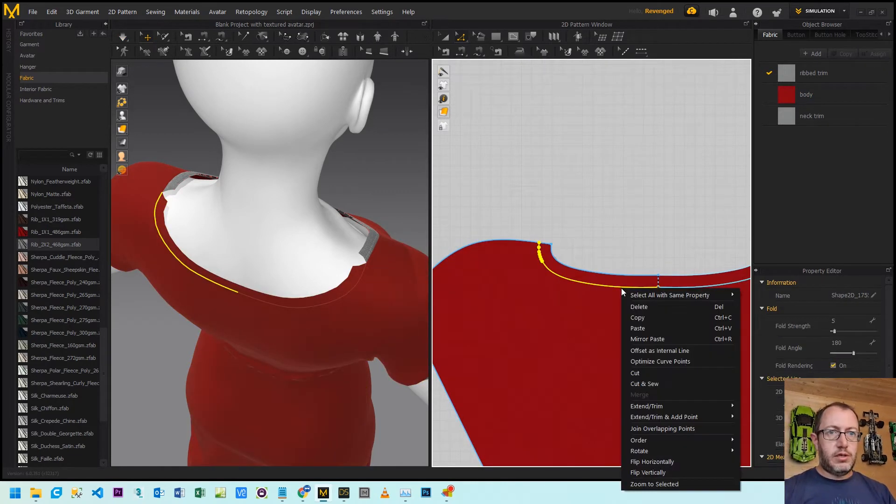
click(636, 373)
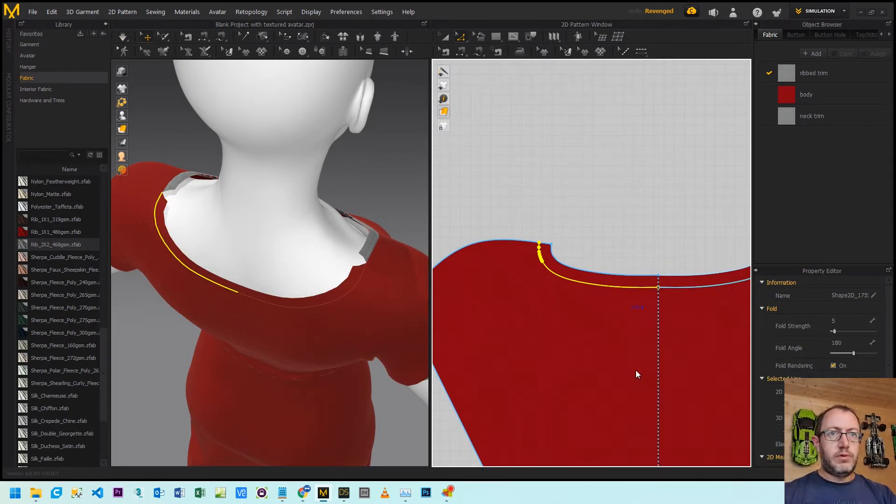
click(600, 279)
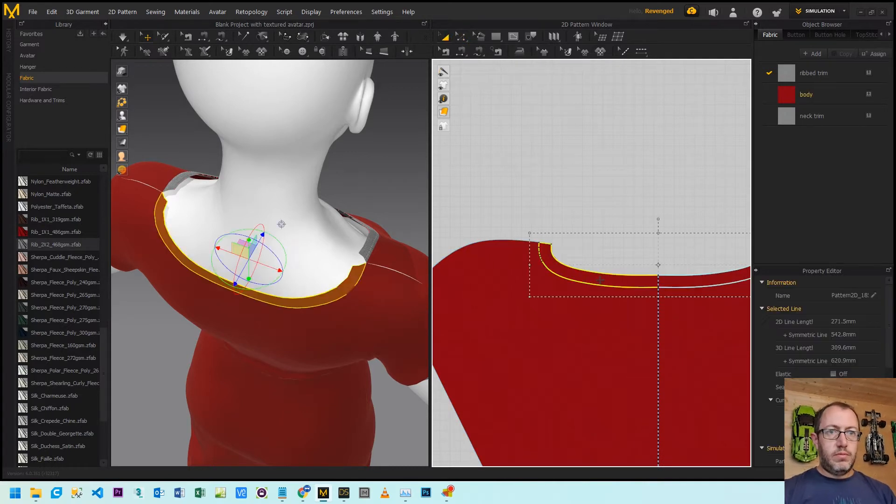
key(Delete)
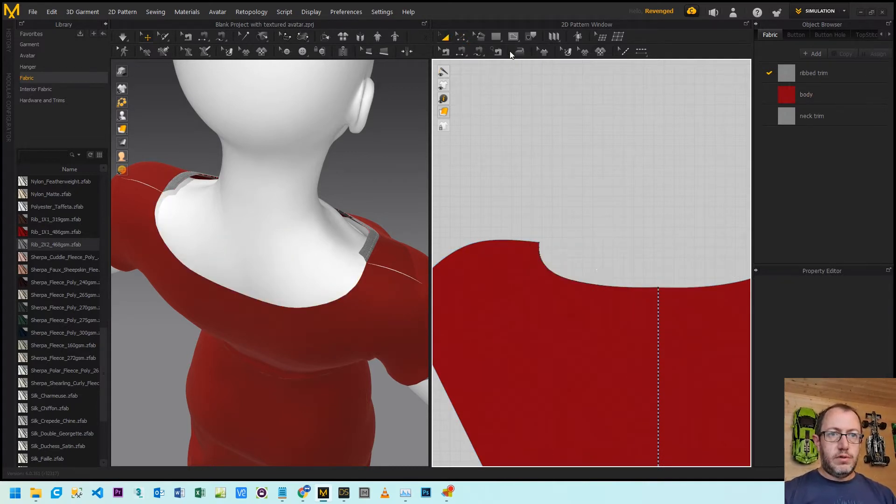
Convert the cluster of points near the shoulder end of the back neckline to curve points.
key(z)
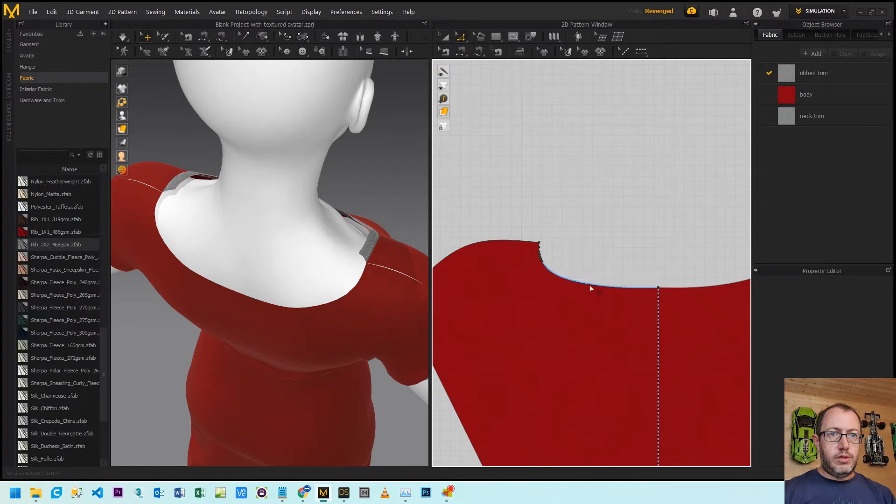
click(590, 285)
scroll(535, 244, up, 4)
scroll(534, 245, up, 1)
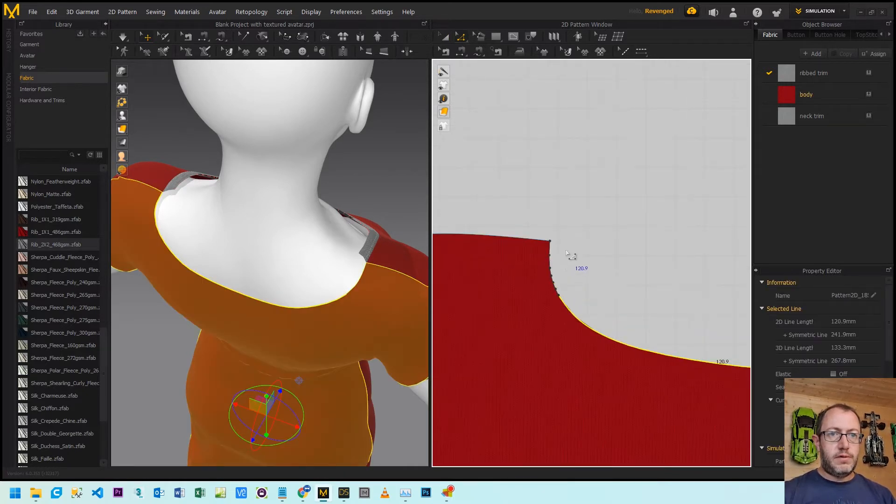
drag(565, 250, 539, 305)
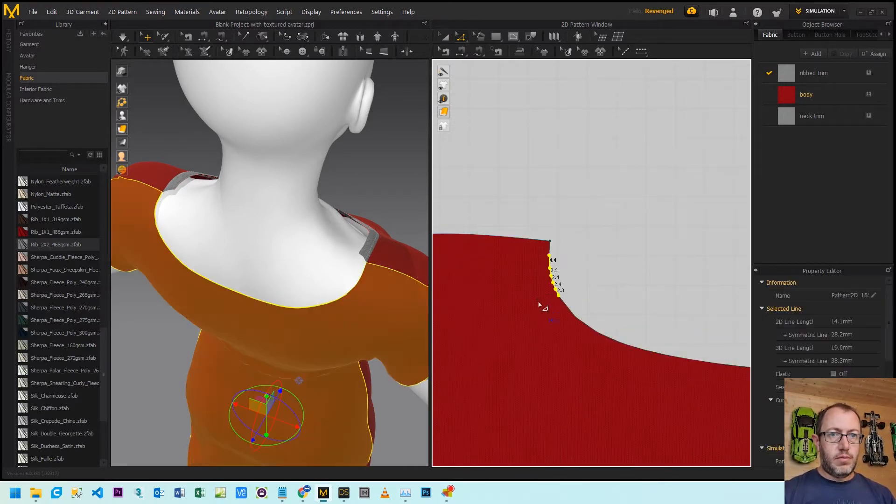
right_click(560, 296)
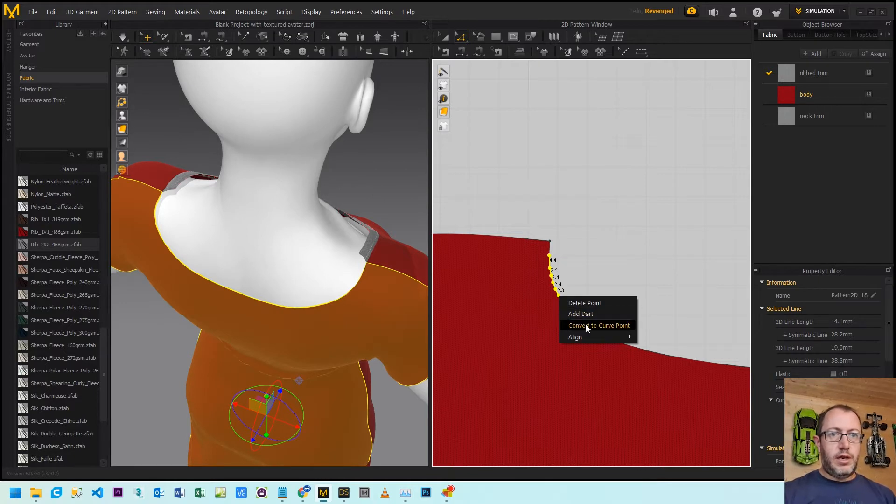
click(602, 324)
scroll(576, 282, down, 6)
scroll(618, 288, up, 3)
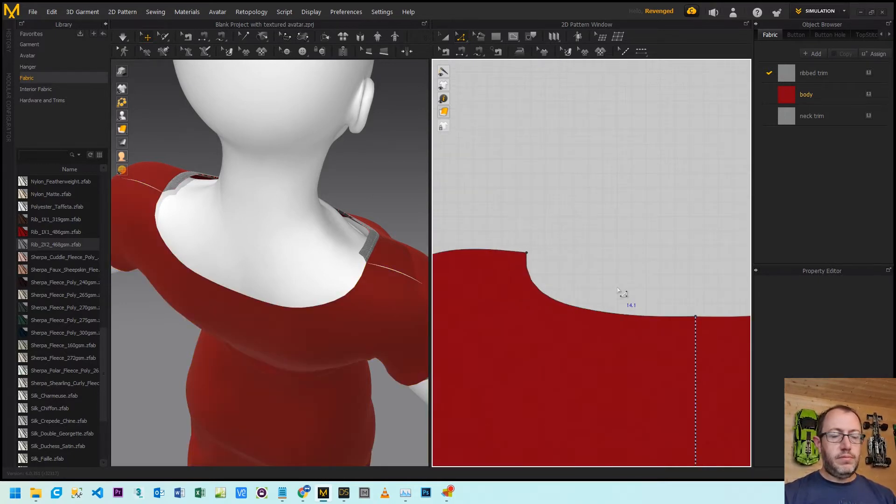
Measure the length of the back piece's neckline curve.
key(a)
click(626, 314)
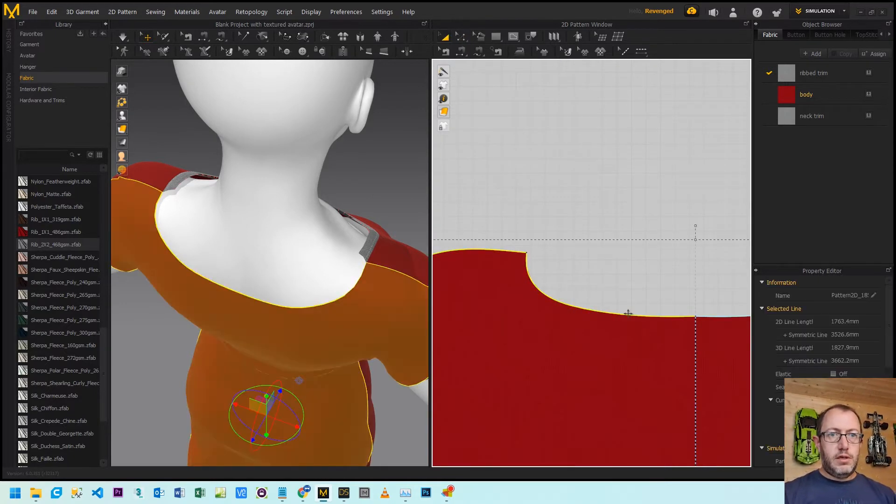
click(599, 280)
click(595, 313)
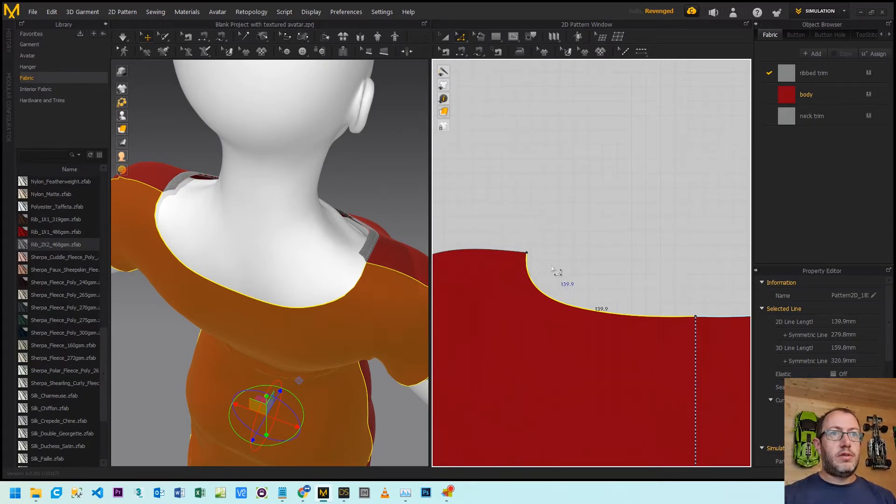
Create a 270 by 12 mm rectangle pattern piece and place it just above the back piece's neckline.
scroll(553, 269, down, 3)
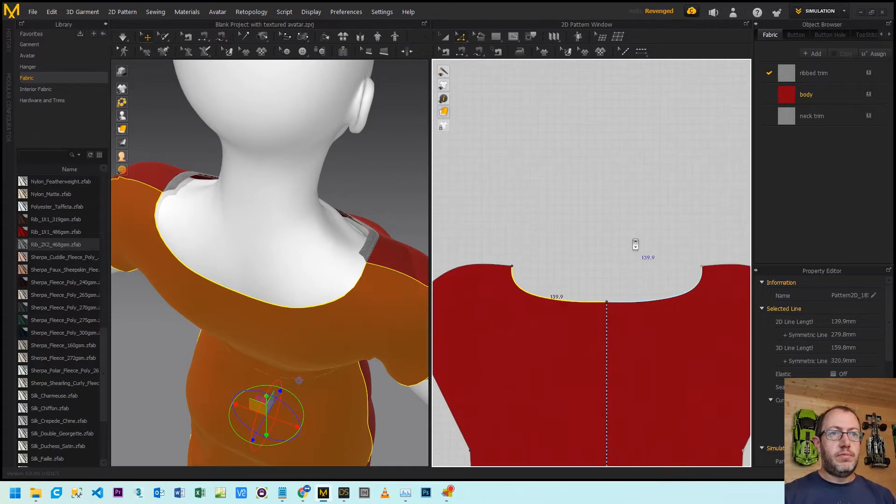
scroll(636, 244, up, 2)
key(v)
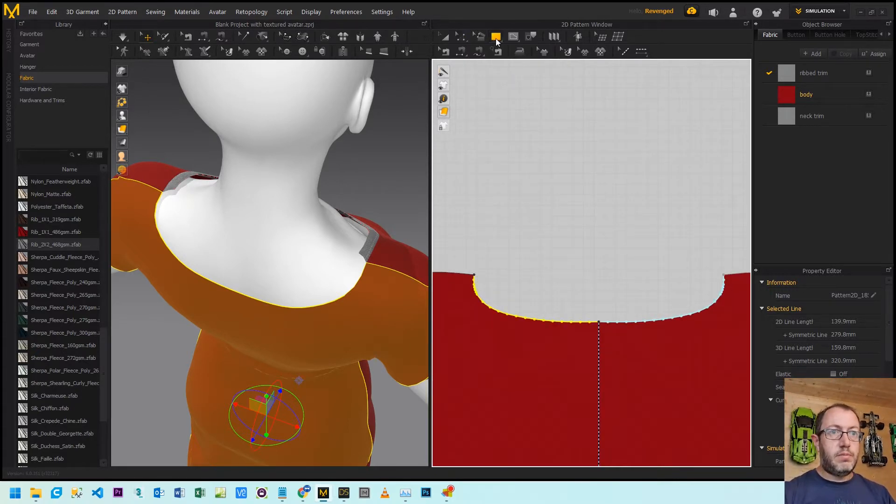
click(478, 214)
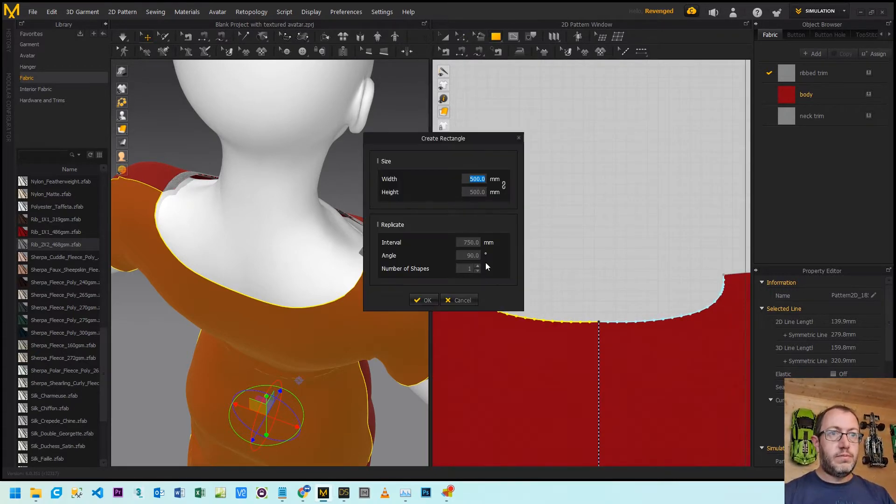
text(270)
key(Tab)
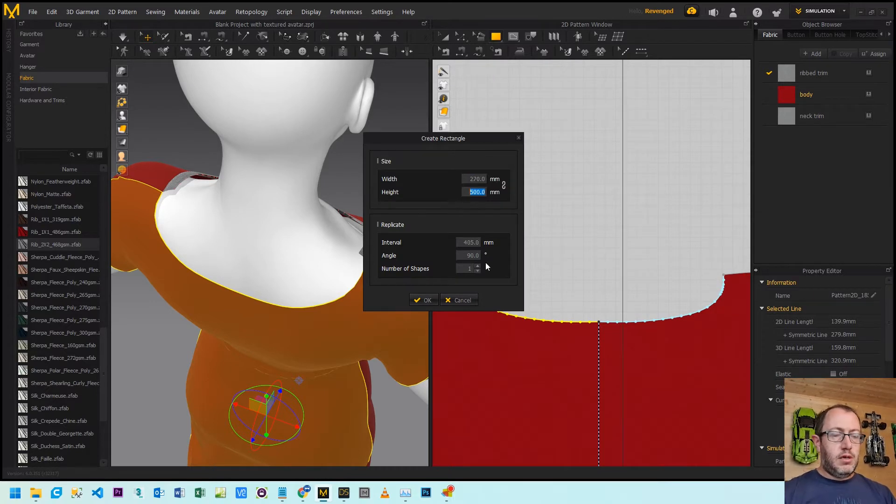
text(12)
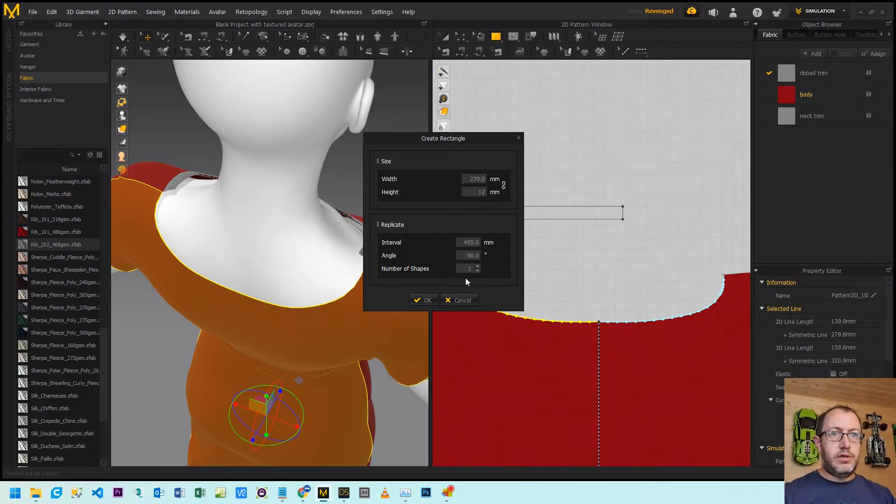
click(426, 300)
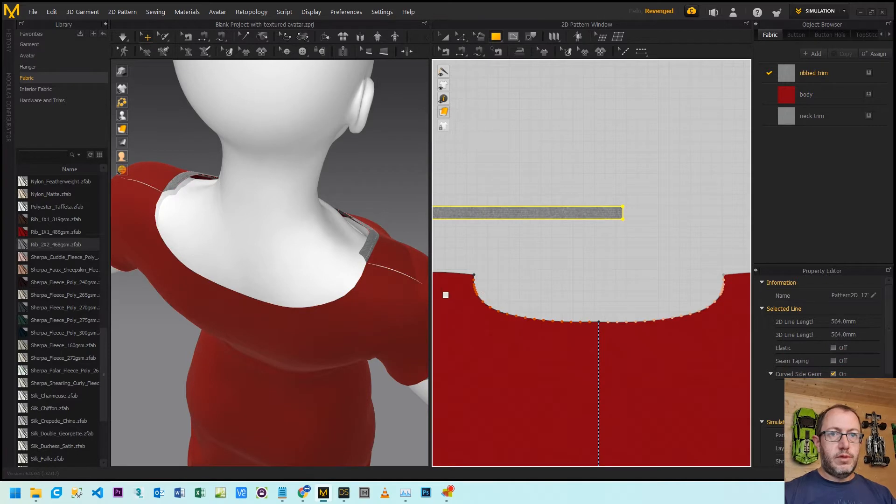
key(a)
drag(502, 211, 611, 245)
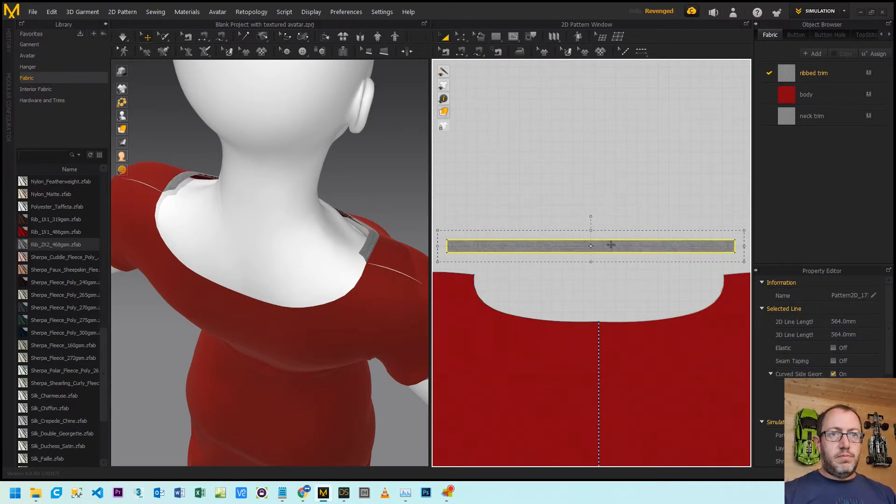
Rotate the new strip's grainline from vertical to horizontal so the rib texture runs across its width.
scroll(541, 247, up, 6)
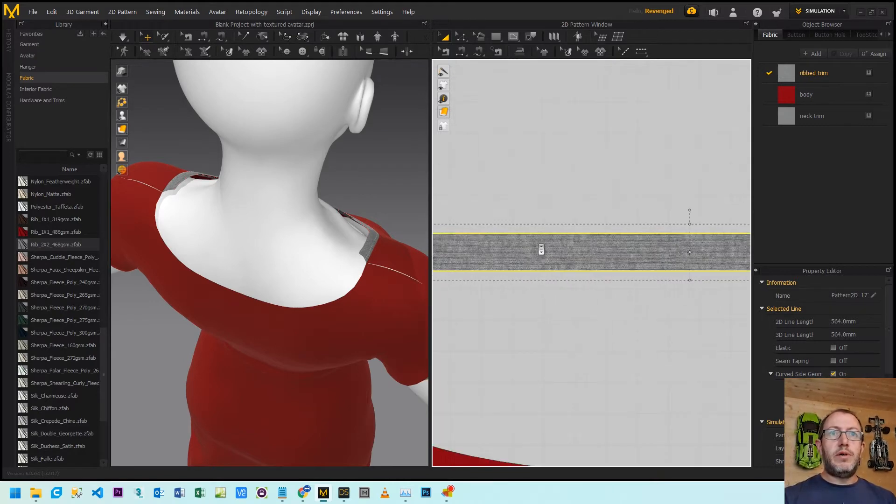
scroll(540, 248, down, 5)
scroll(537, 245, up, 6)
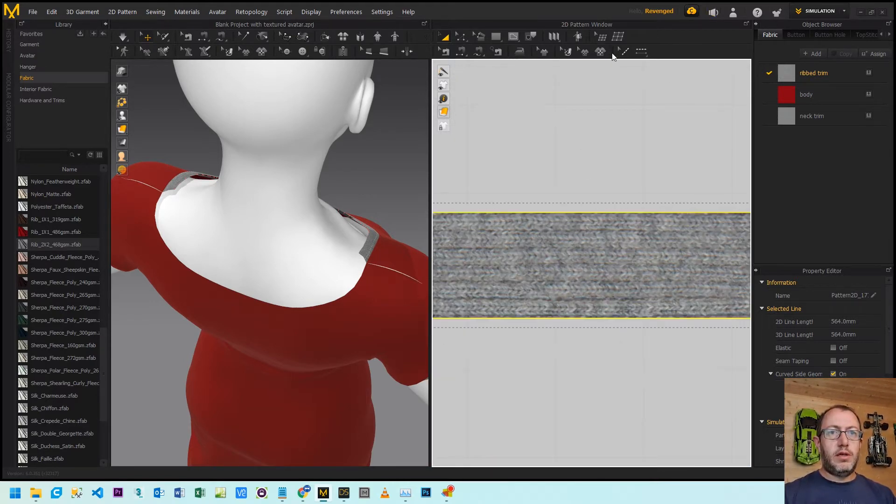
click(567, 51)
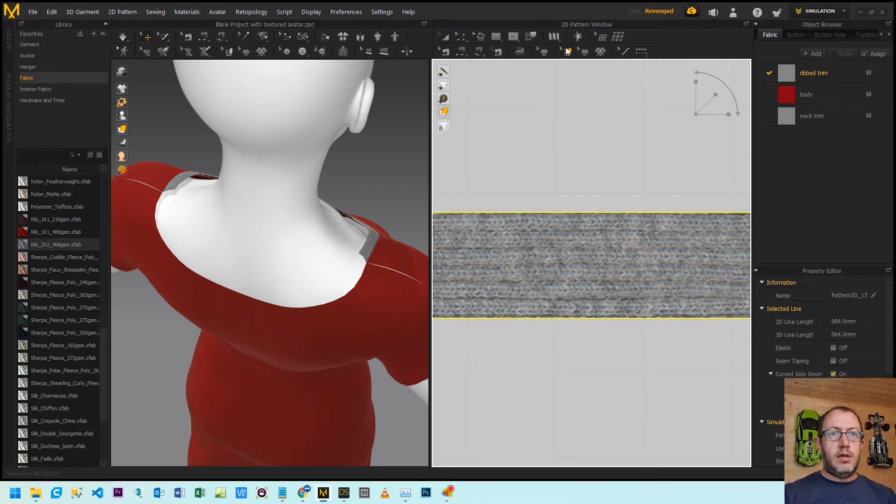
click(590, 251)
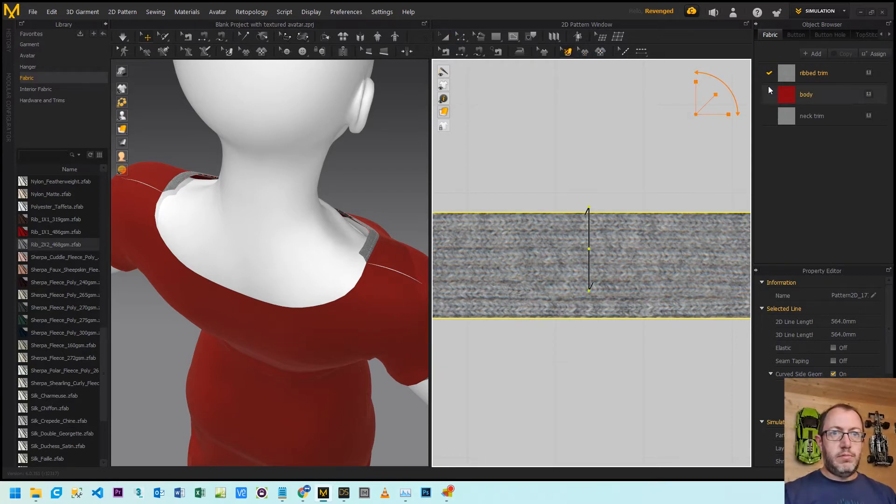
drag(589, 207, 624, 247)
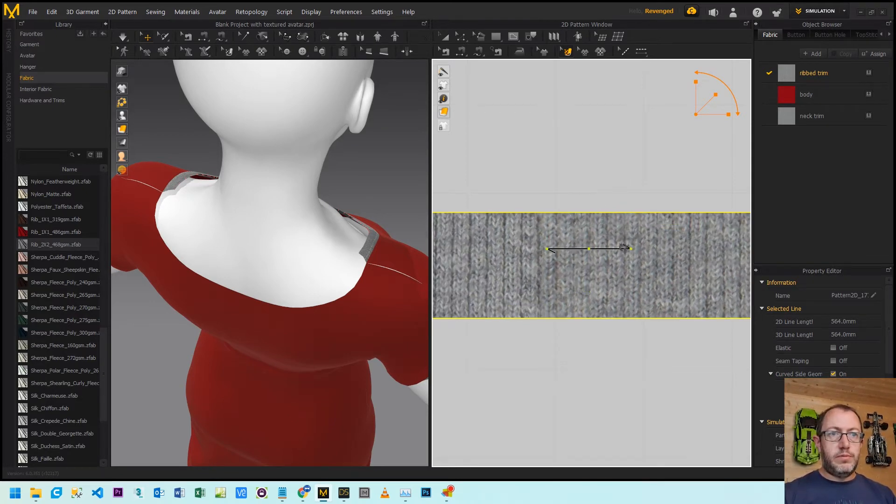
Sew the strip's lower long edge to both halves of the back neckline curve with M:N segment sewing.
scroll(624, 248, down, 5)
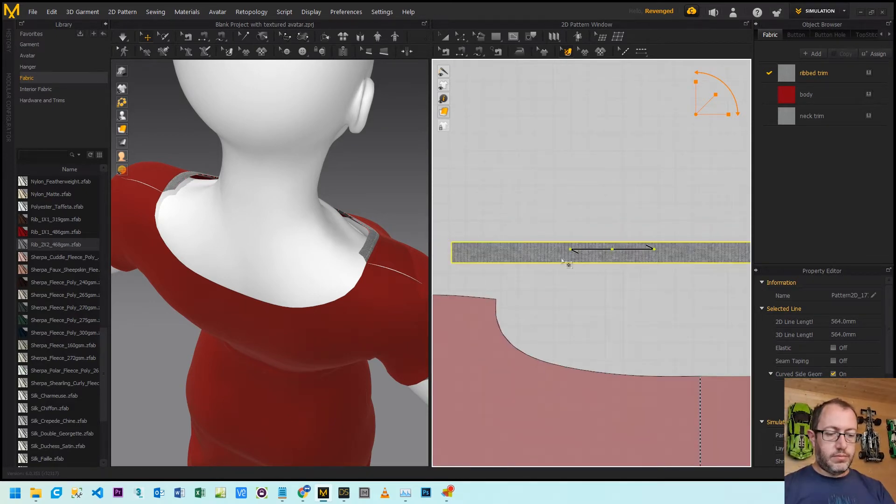
scroll(461, 256, up, 5)
scroll(461, 256, down, 6)
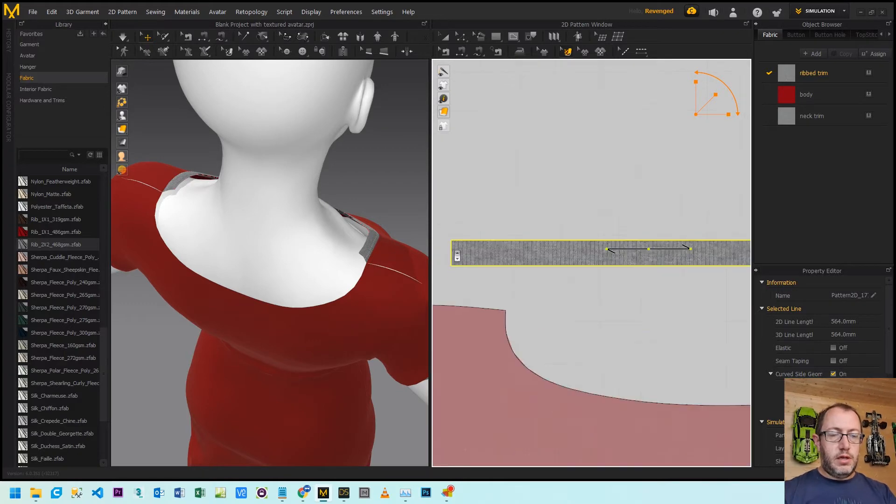
scroll(565, 252, down, 4)
key(n)
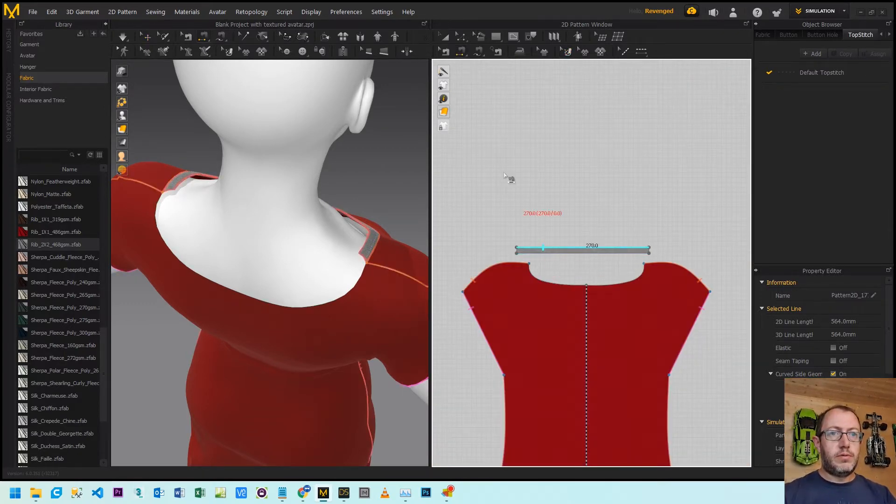
drag(462, 56, 469, 76)
click(537, 252)
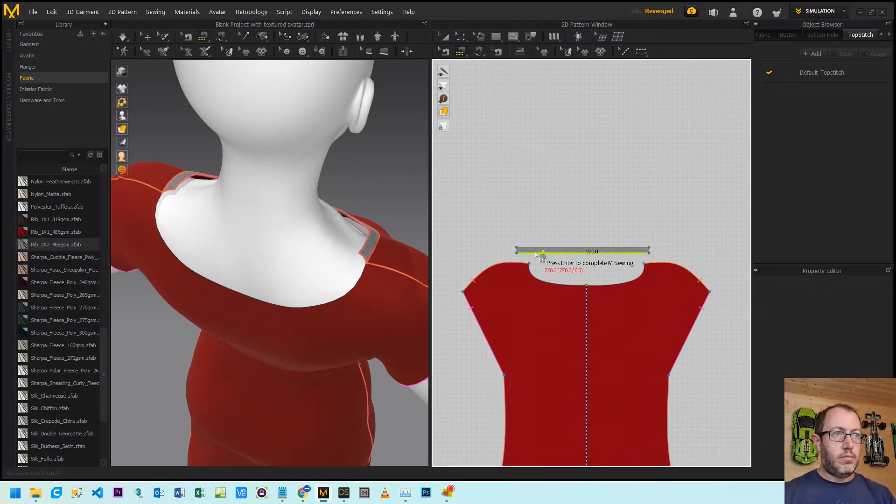
key(Return)
click(551, 279)
click(607, 285)
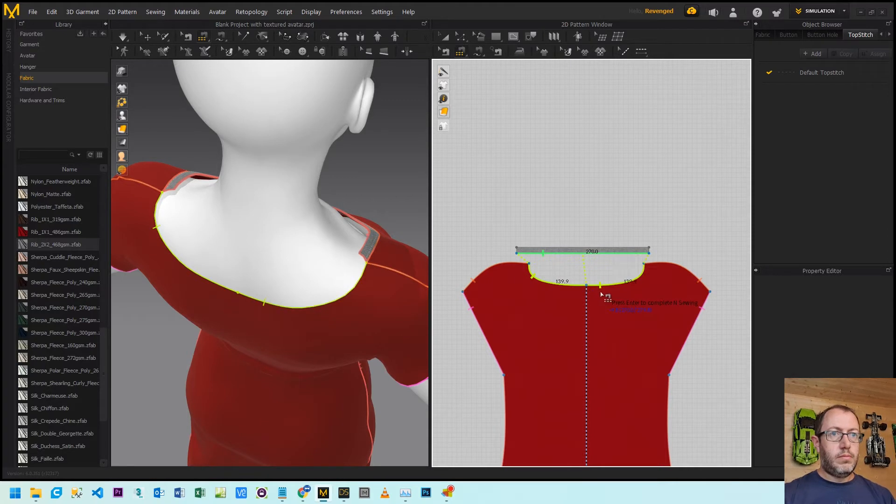
key(Return)
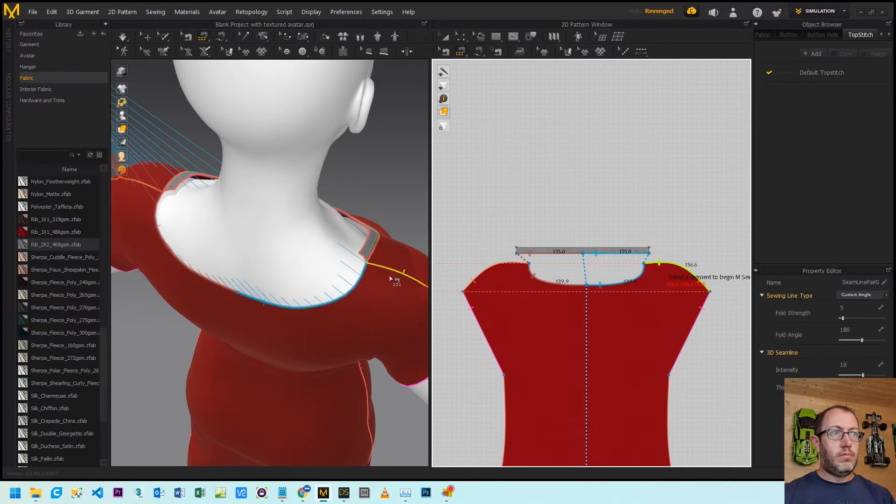
Superimpose the back trim strip onto the neckline with the Side option and start the simulation.
key(a)
click(524, 248)
click(531, 251)
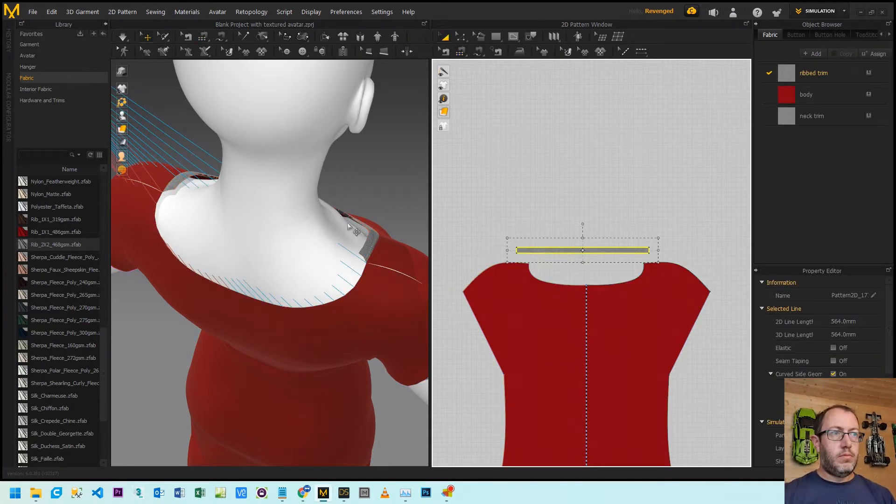
scroll(347, 226, down, 10)
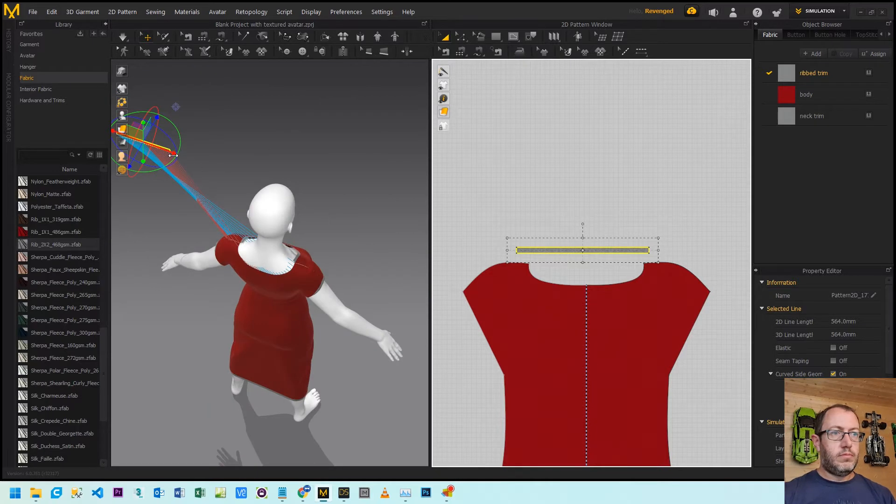
right_click(165, 148)
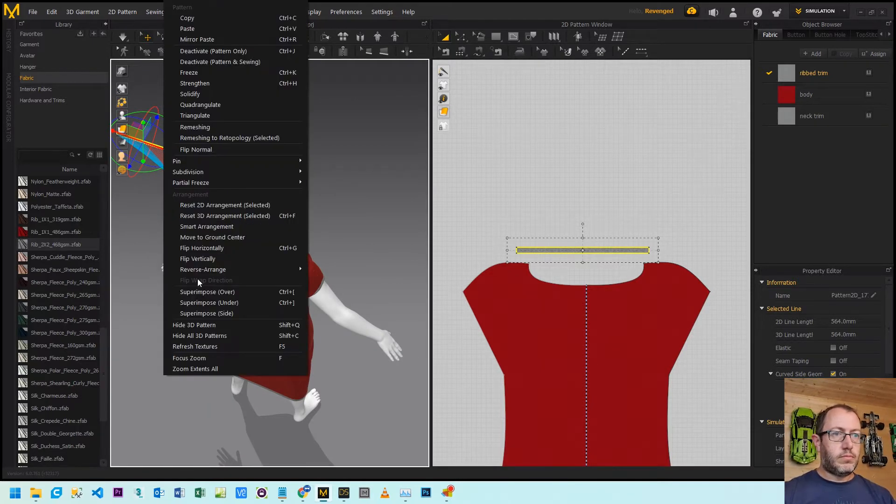
click(200, 309)
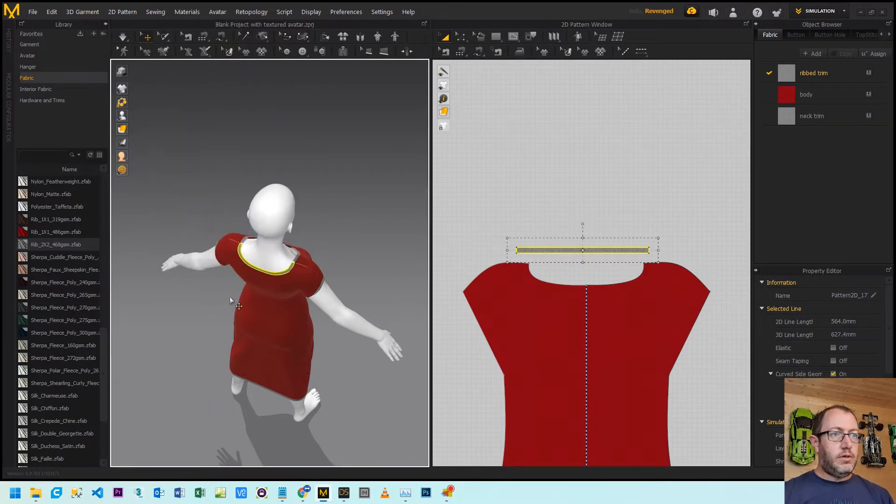
scroll(277, 253, up, 10)
key(space)
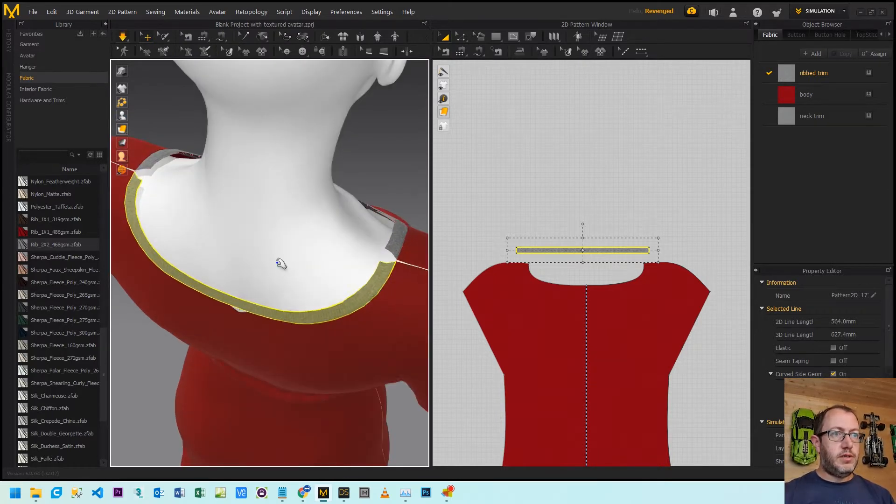
Sew one short end of the back trim strip to the front trim's end at the shoulder seam.
mouse_move(284, 277)
right_down()
mouse_move(302, 261)
mouse_move(314, 268)
mouse_move(282, 259)
right_up()
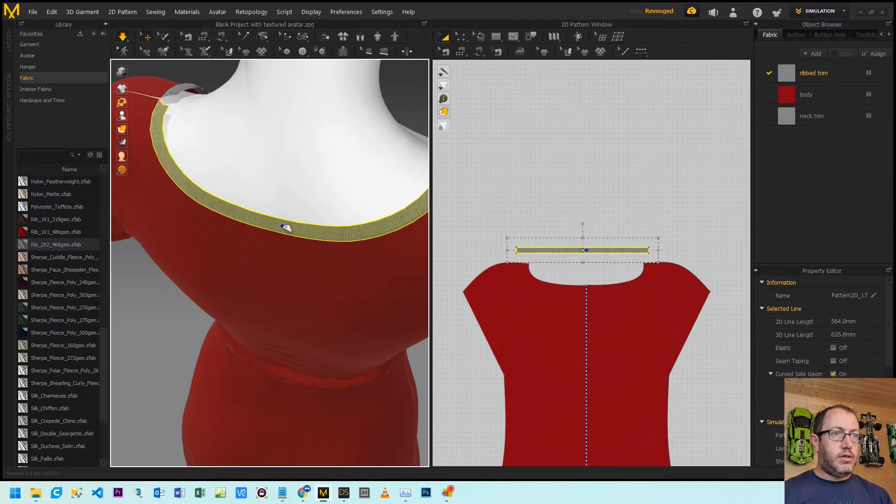
right_drag(290, 206, 204, 206)
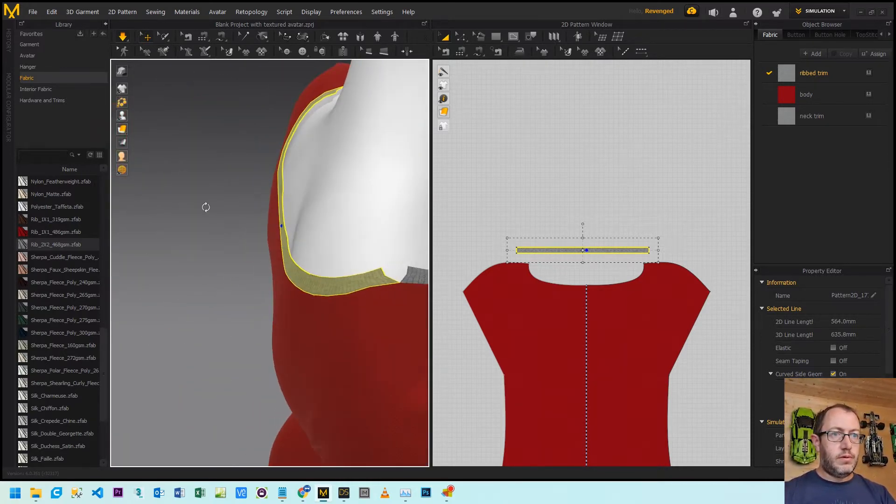
key(n)
click(395, 275)
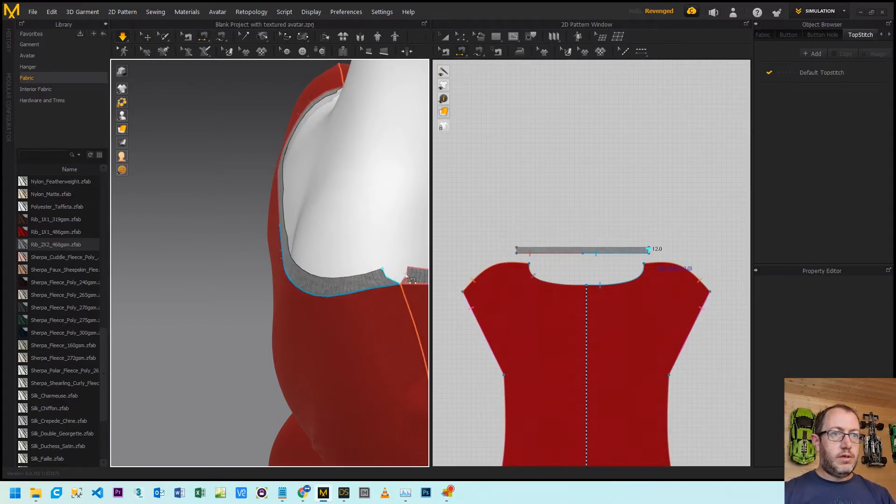
click(409, 275)
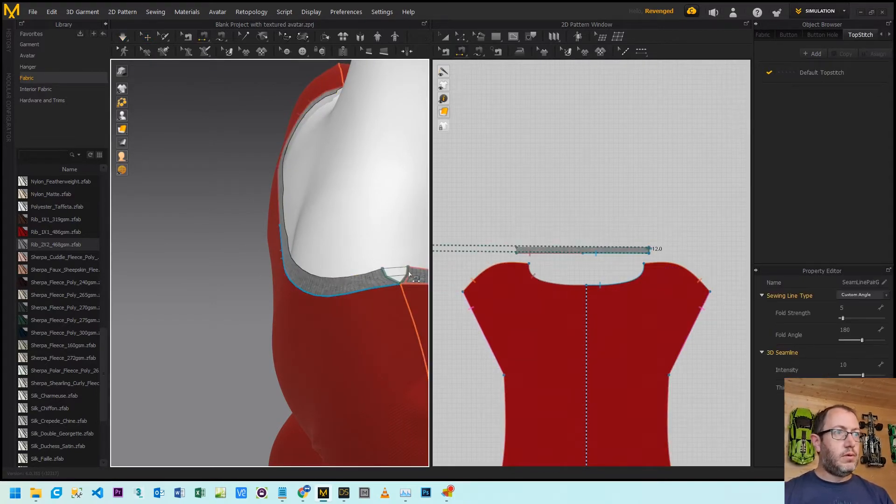
key(q)
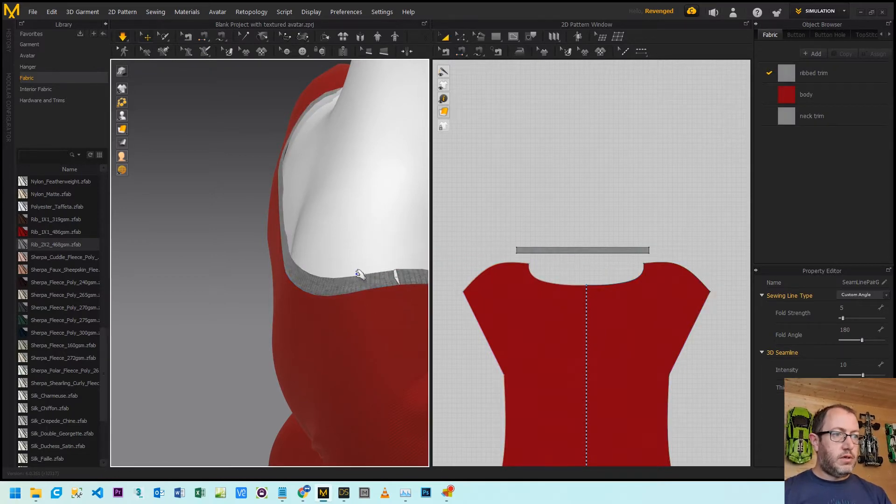
Sew the remaining short ends of the front and back trims together at the opposite shoulder.
right_drag(310, 260, 492, 270)
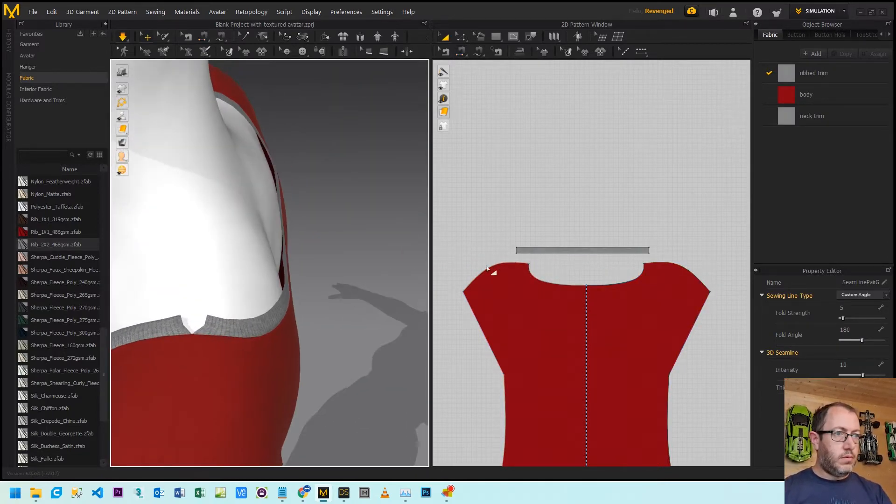
key(n)
click(184, 325)
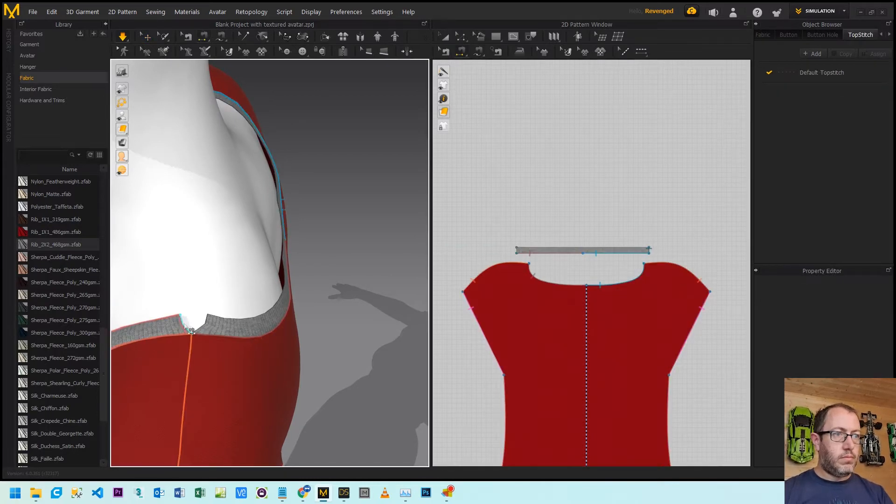
click(208, 322)
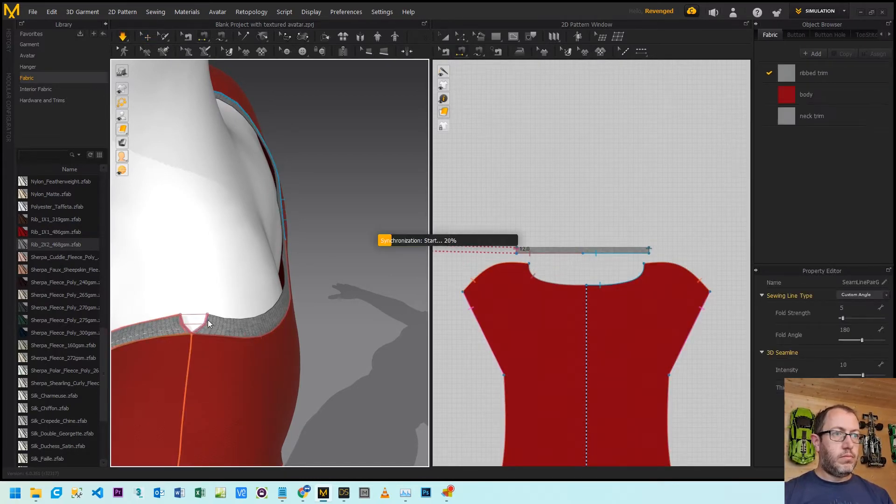
key(q)
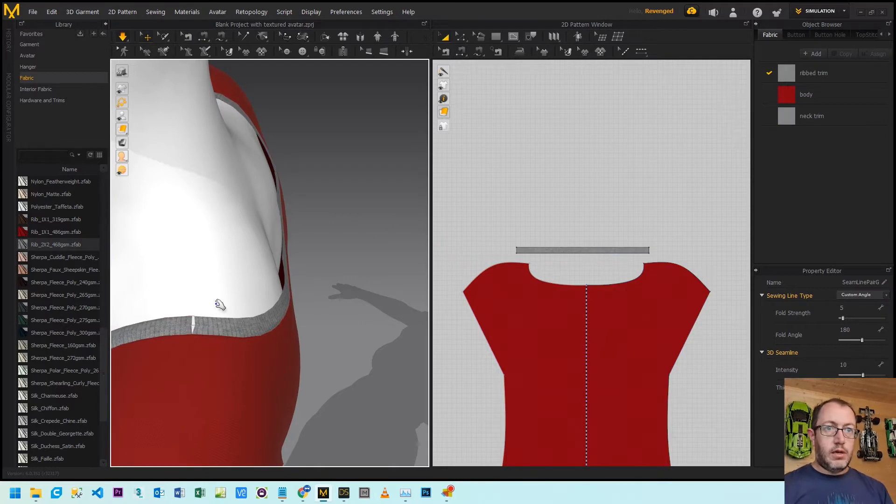
Create a Layer Clone (Under) of the back neckline trim strip and place it just above the original.
right_drag(220, 304, 144, 248)
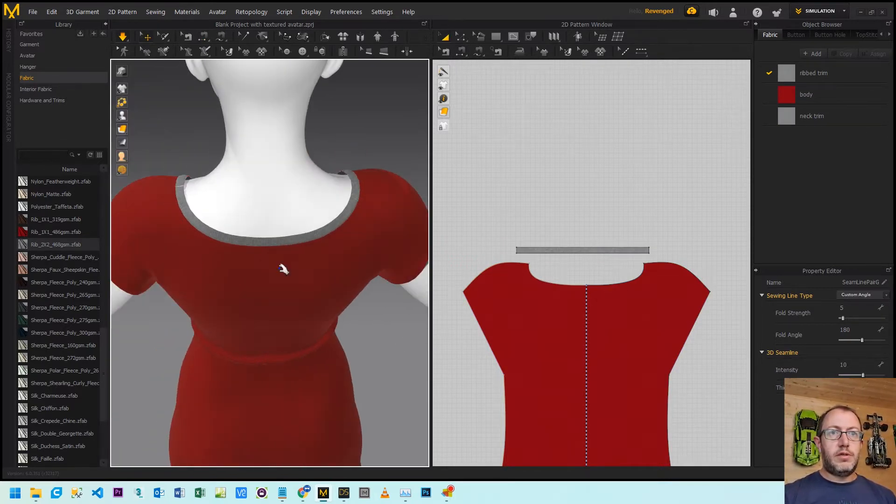
click(543, 251)
right_click(543, 251)
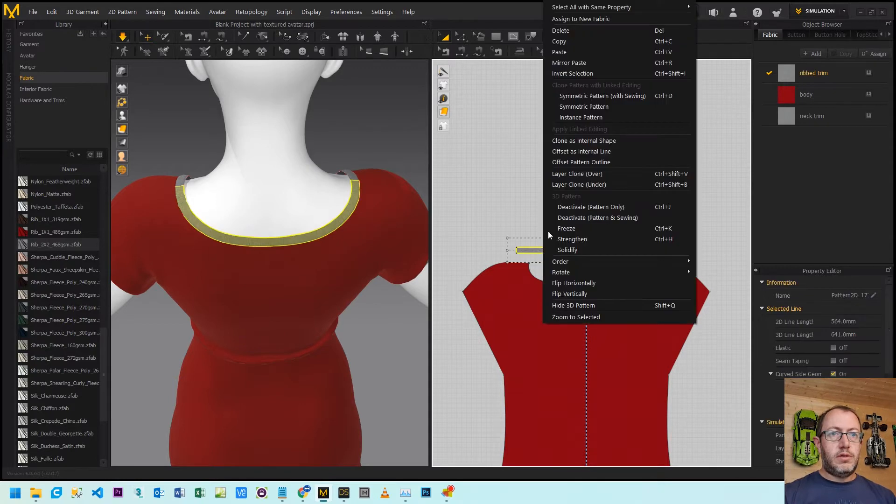
click(579, 184)
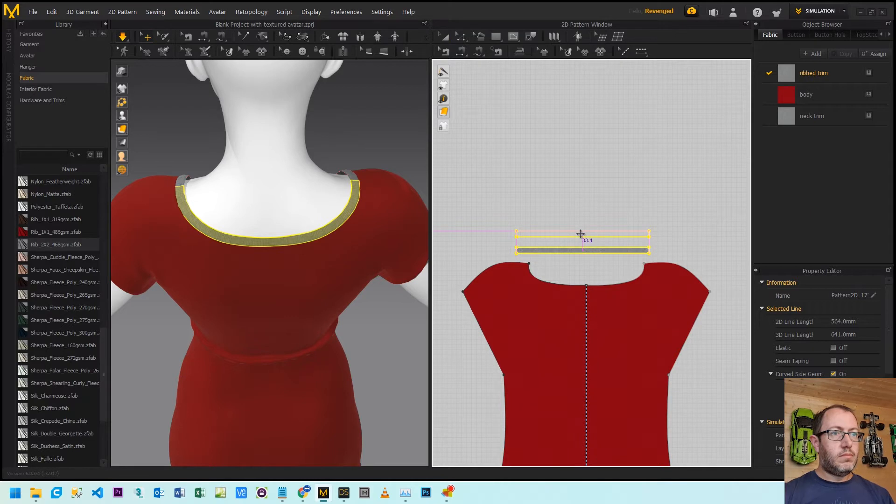
click(581, 233)
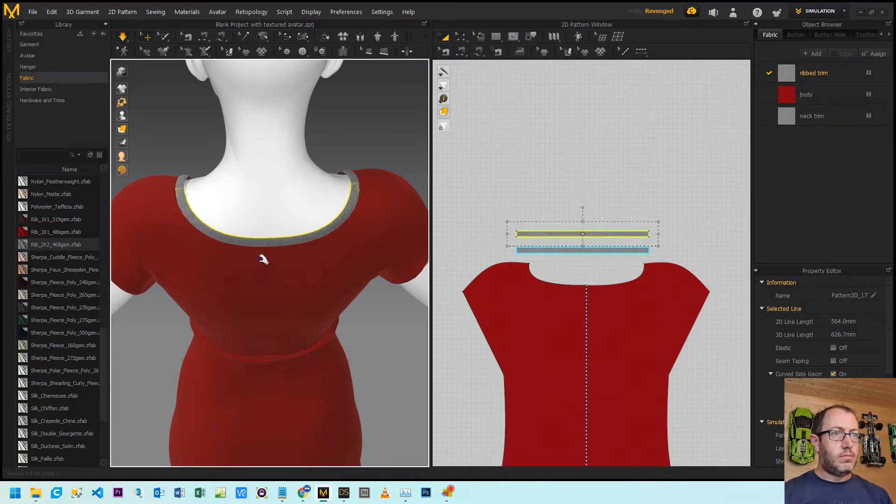
Select the back neckline trim strip together with its layer clone.
click(357, 196)
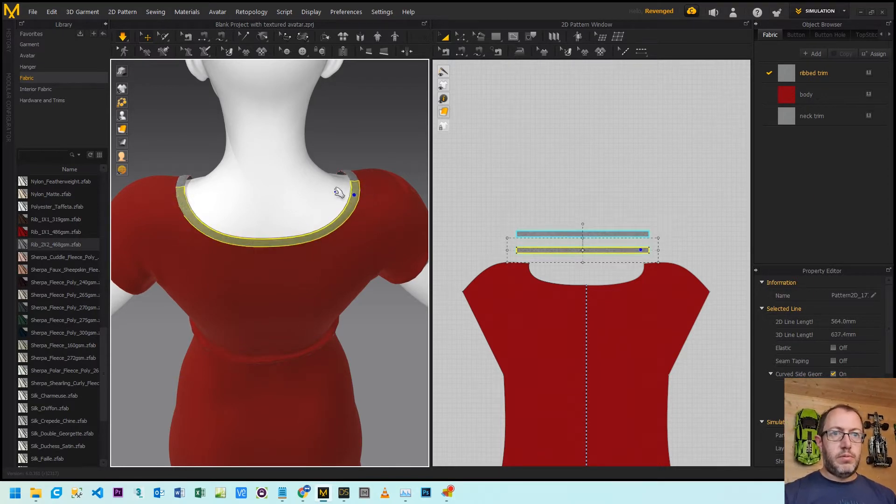
click(184, 209)
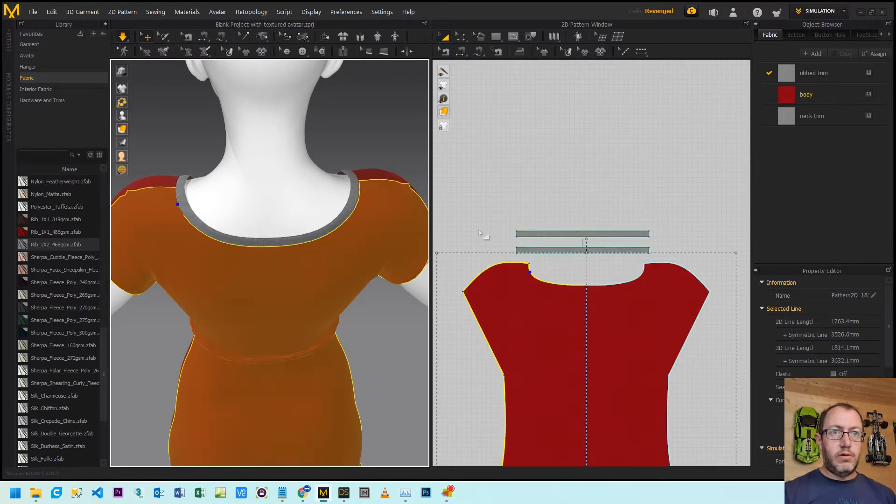
click(562, 250)
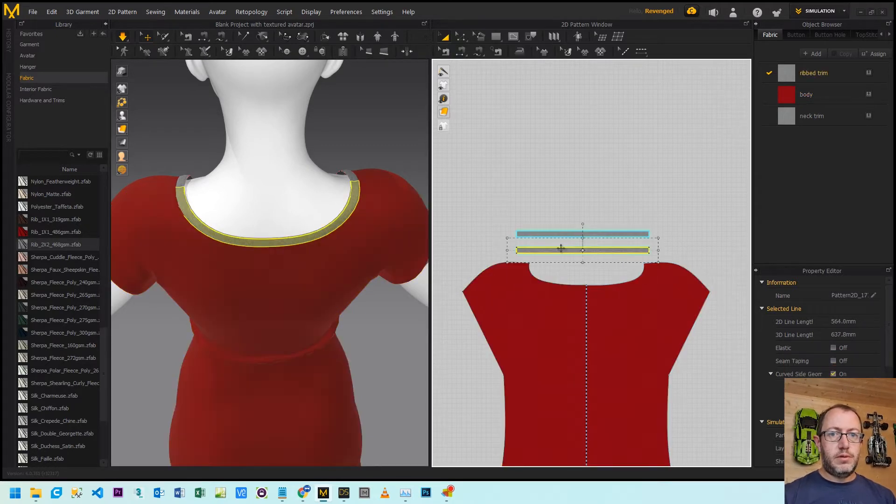
shift+click(563, 239)
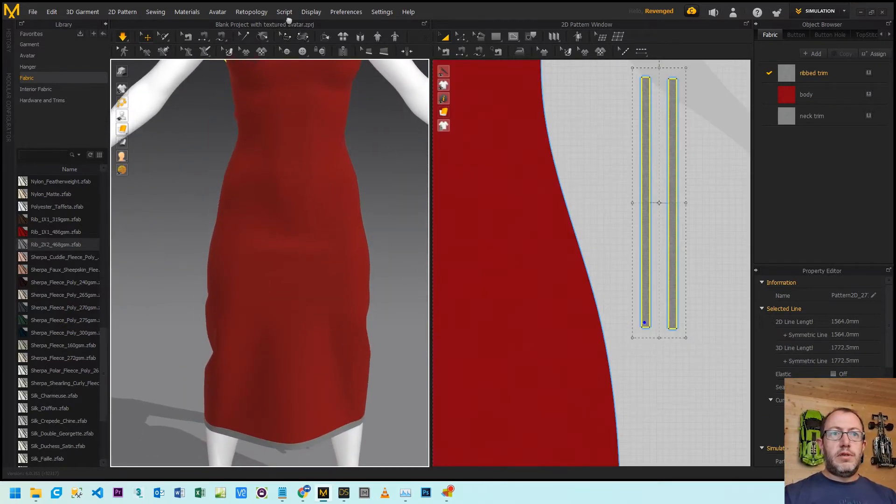
Rename the ribbed trim fabric as "arm trim".
middle_drag(289, 20, 295, 5)
middle_drag(297, 180, 297, 338)
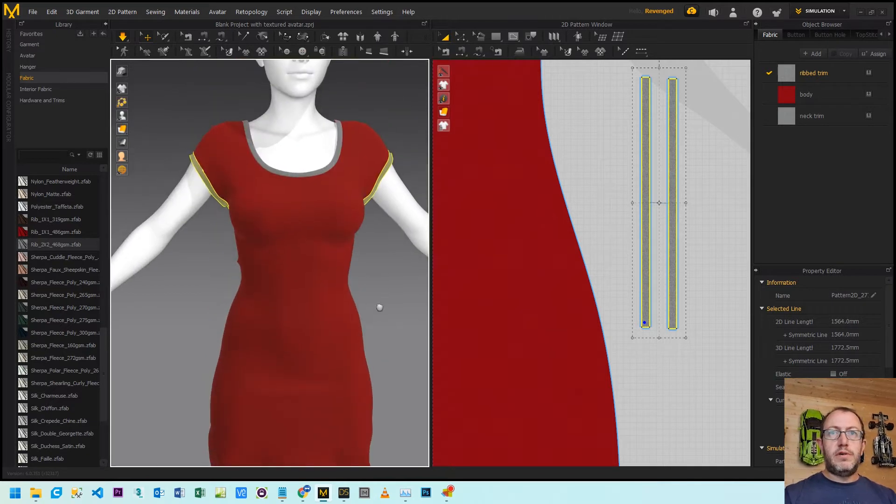
scroll(589, 213, down, 6)
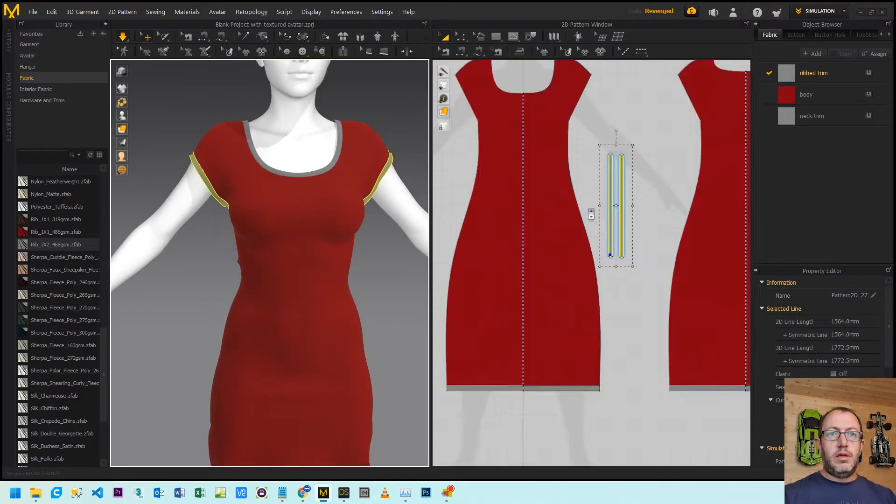
click(783, 74)
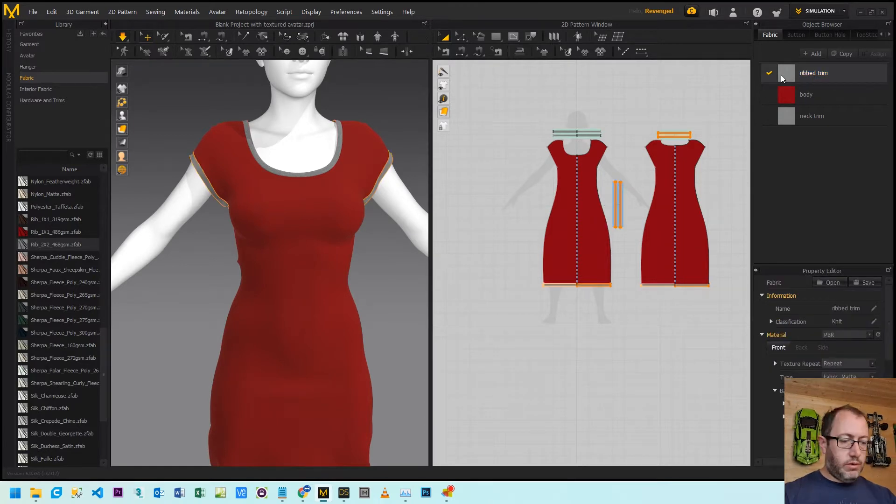
double_click(805, 76)
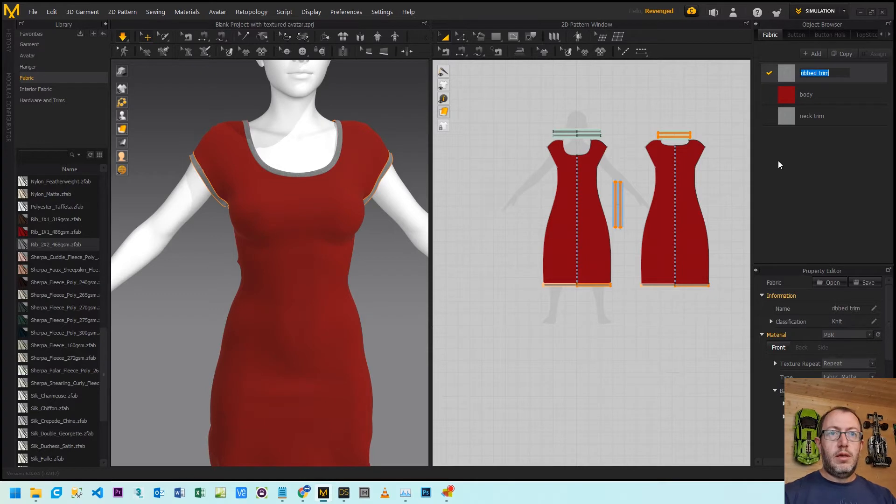
text(arm trim)
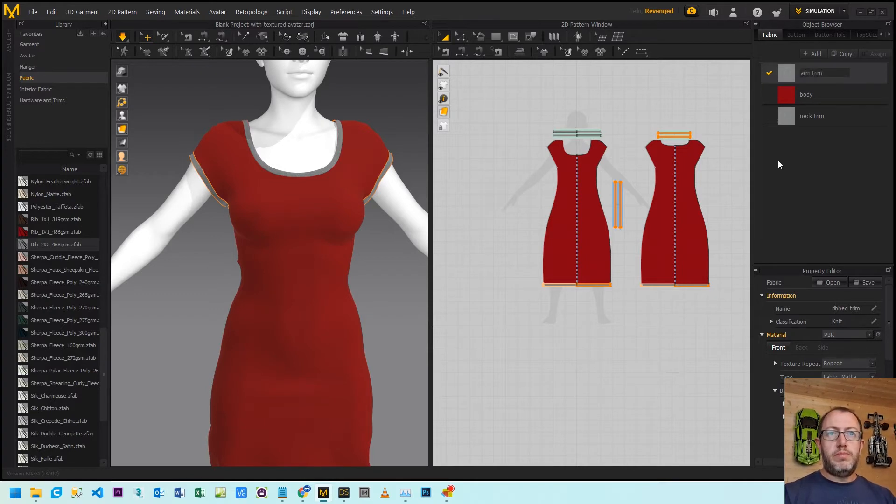
key(Return)
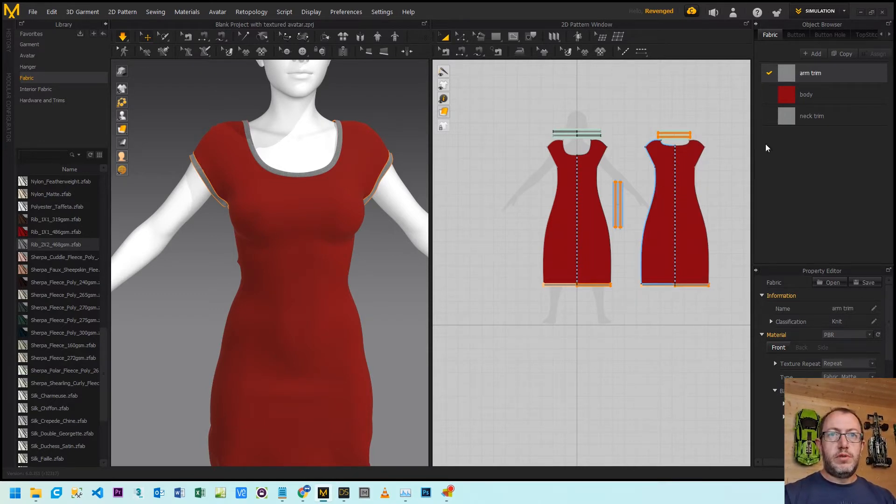
Assign the neck trim fabric to both layers of the back neckline trim.
click(786, 120)
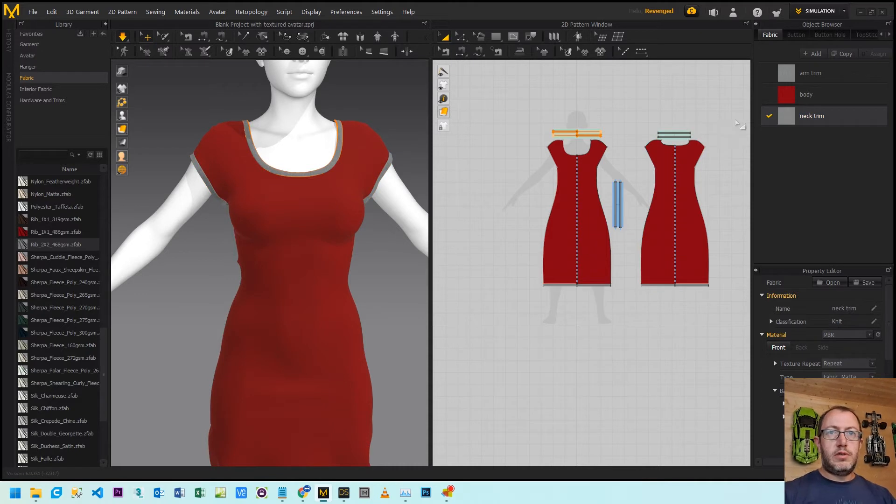
scroll(736, 123, up, 5)
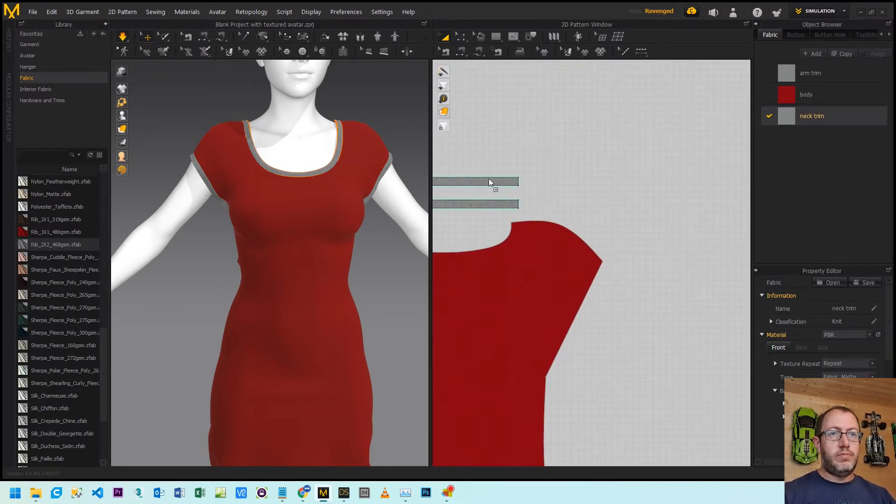
click(483, 180)
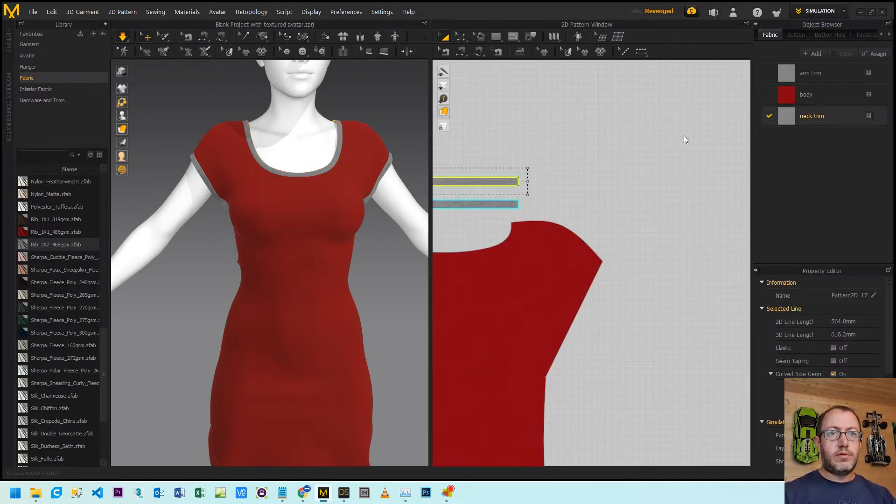
click(486, 207)
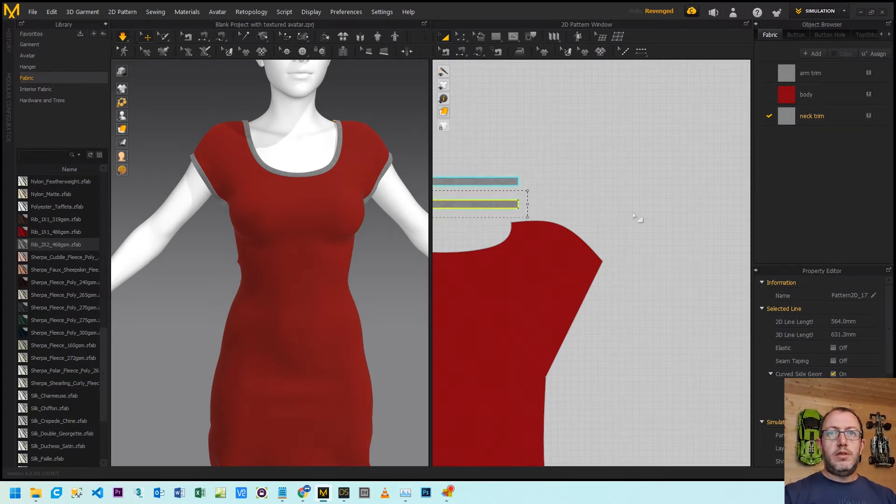
scroll(634, 216, down, 5)
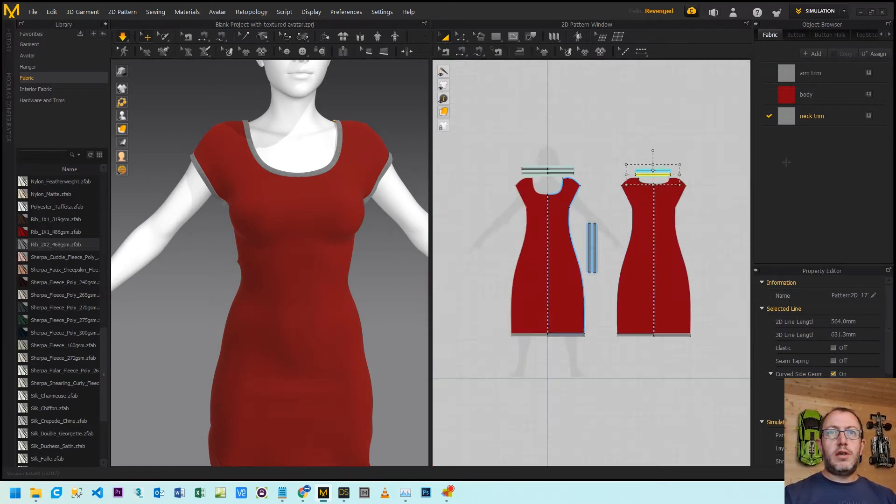
Copy the neck trim fabric and rename the copy as "lower trim".
click(842, 116)
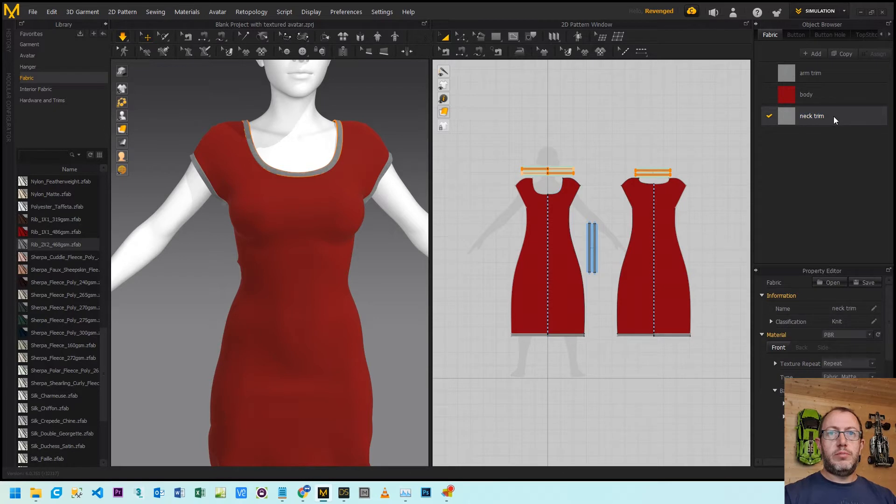
click(841, 54)
double_click(811, 138)
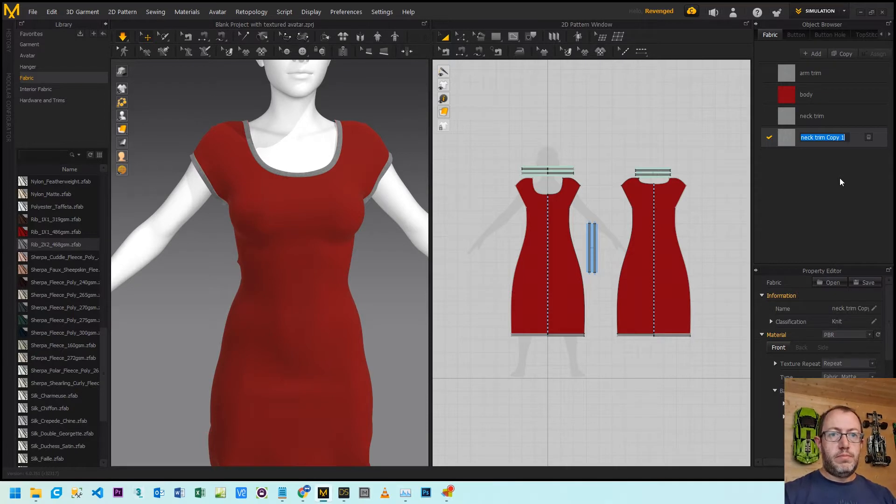
text(lower trim)
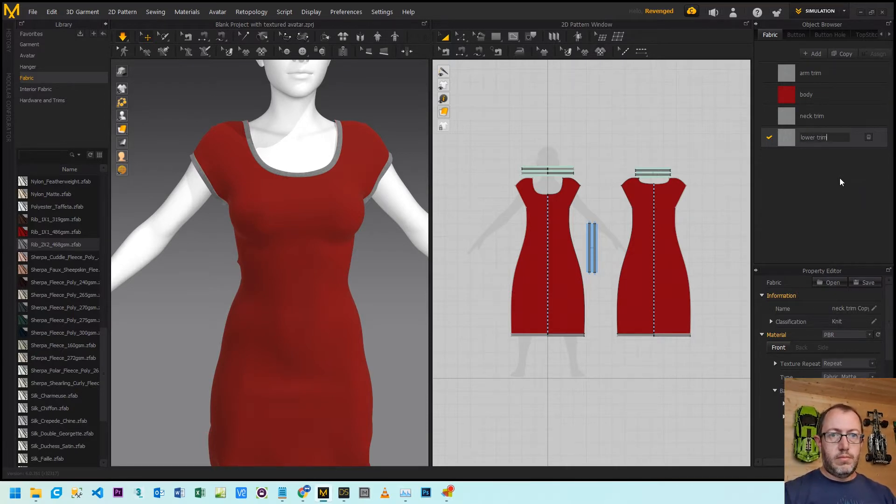
key(Return)
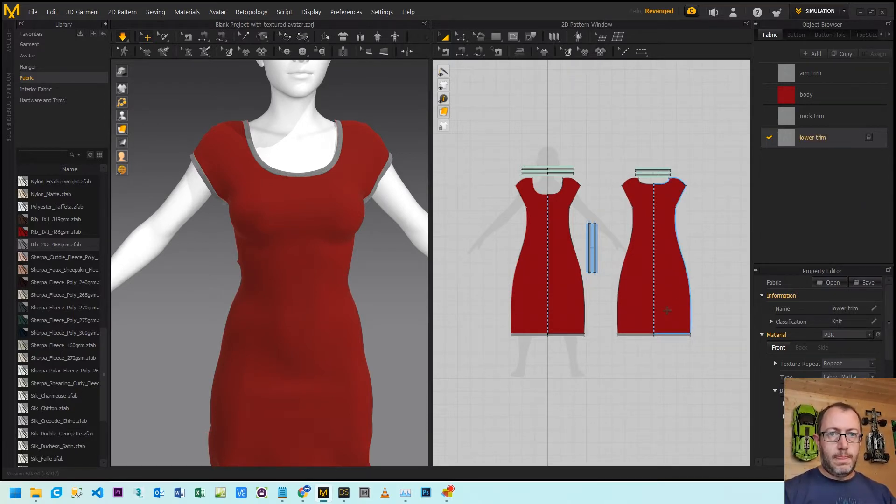
Assign the lower trim fabric to the hem bands of the back and front dress patterns.
click(647, 336)
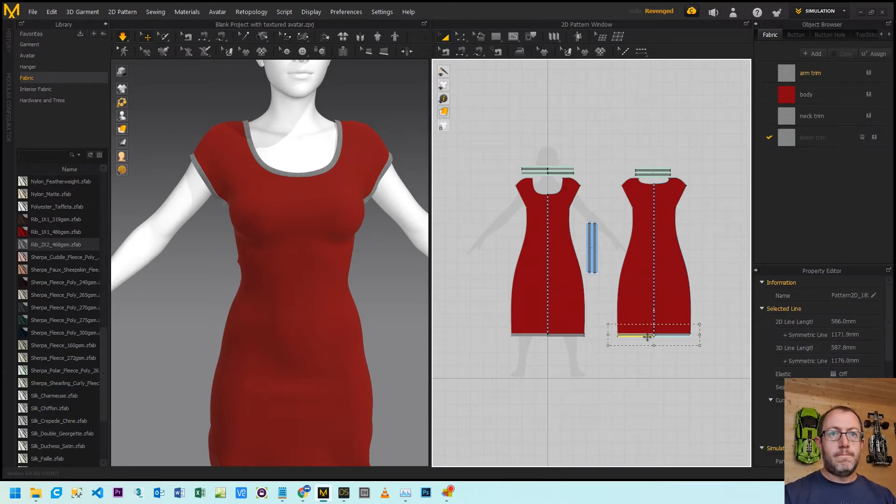
scroll(658, 348, up, 5)
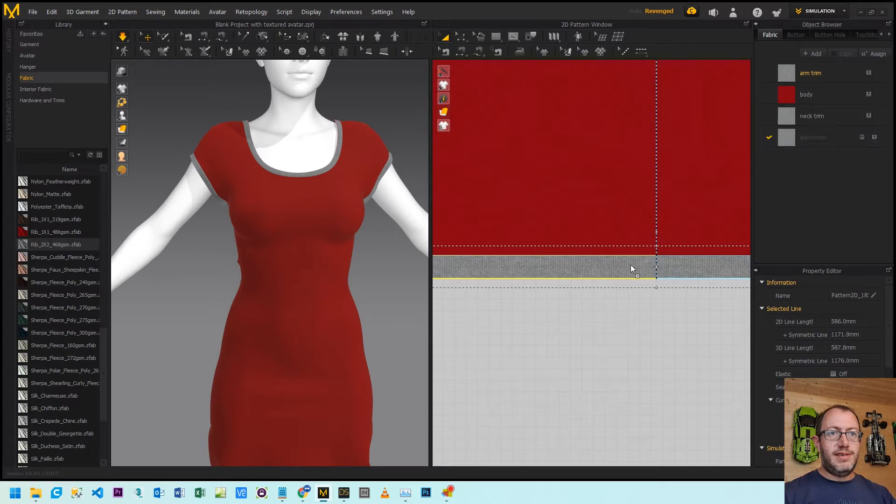
drag(631, 265, 633, 266)
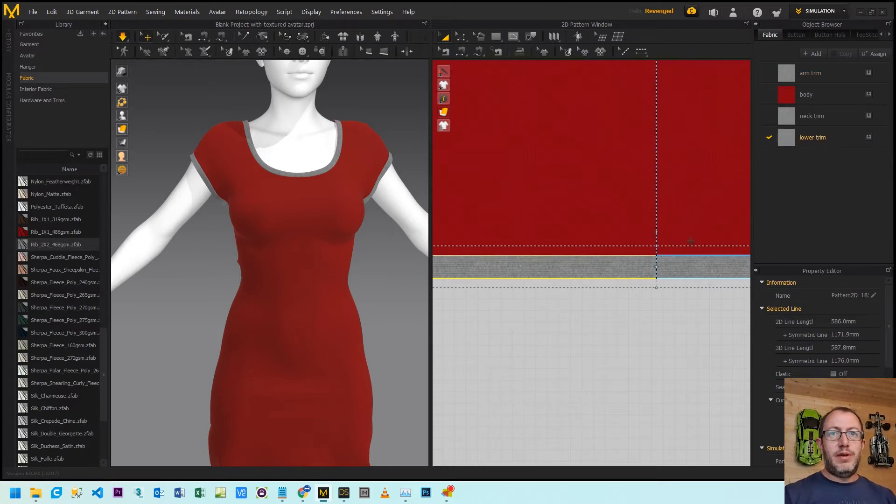
scroll(691, 242, down, 4)
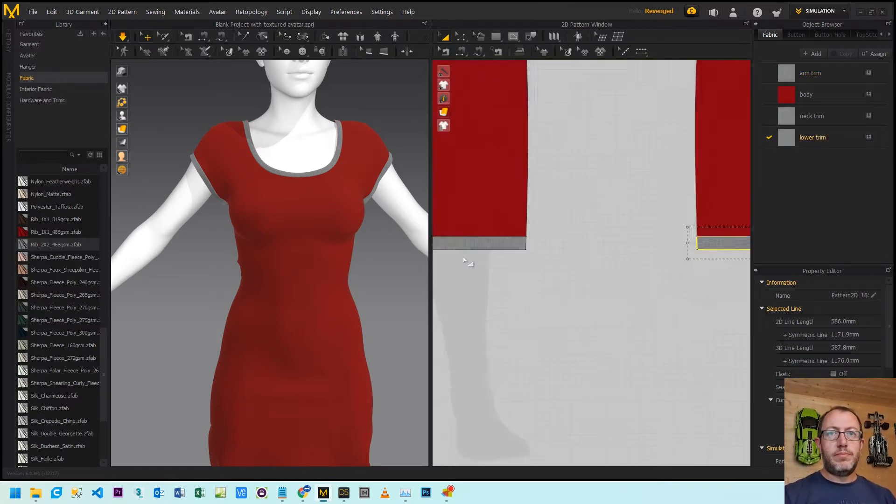
scroll(463, 260, up, 4)
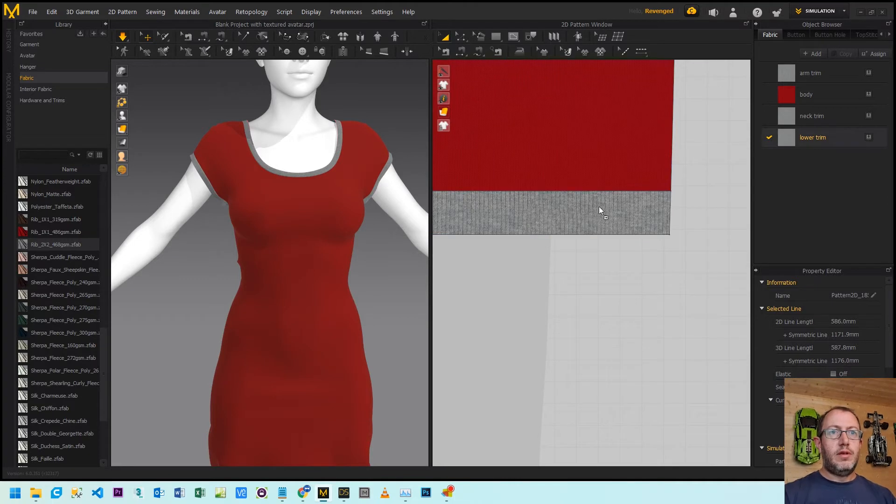
drag(600, 209, 599, 211)
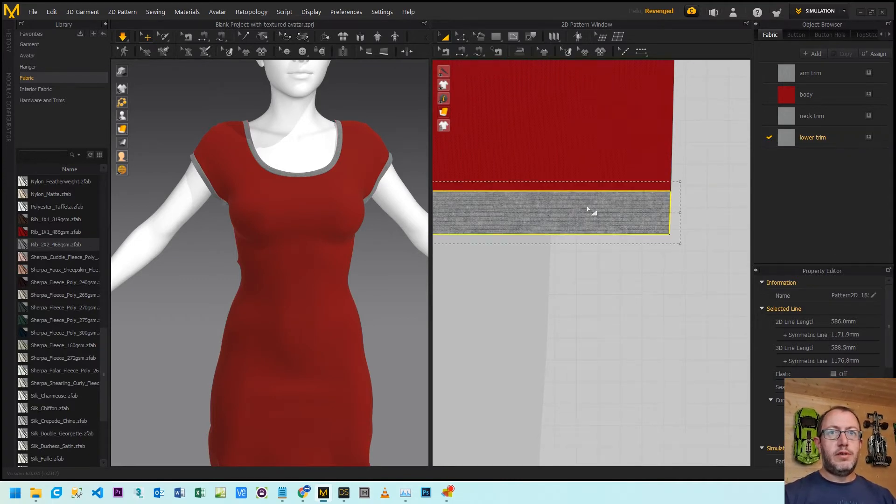
Rotate the lower trim's texture a quarter turn with Edit Texture so the ribs run vertically on the hem bands.
click(569, 51)
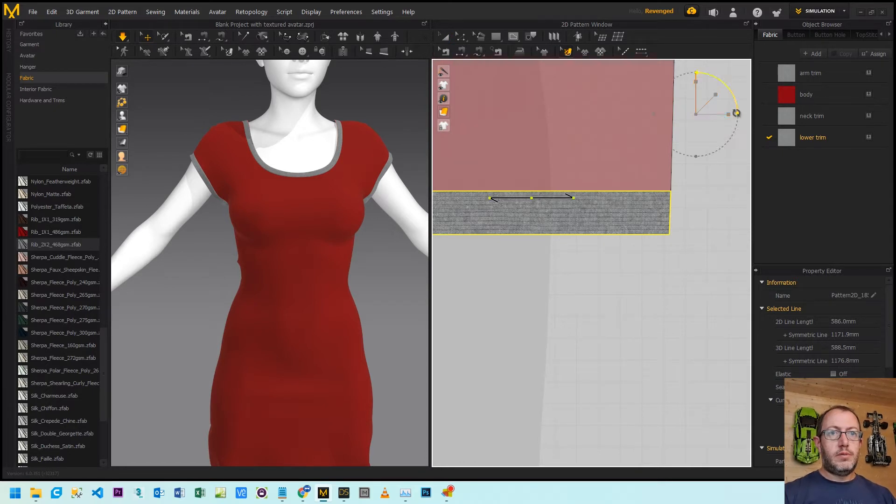
drag(737, 113, 698, 158)
scroll(535, 218, down, 5)
scroll(535, 219, down, 4)
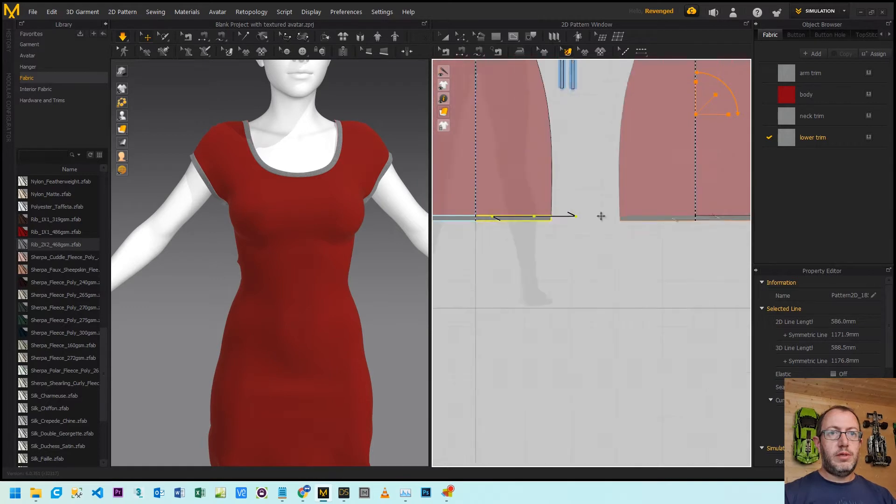
scroll(665, 215, up, 7)
scroll(632, 231, up, 2)
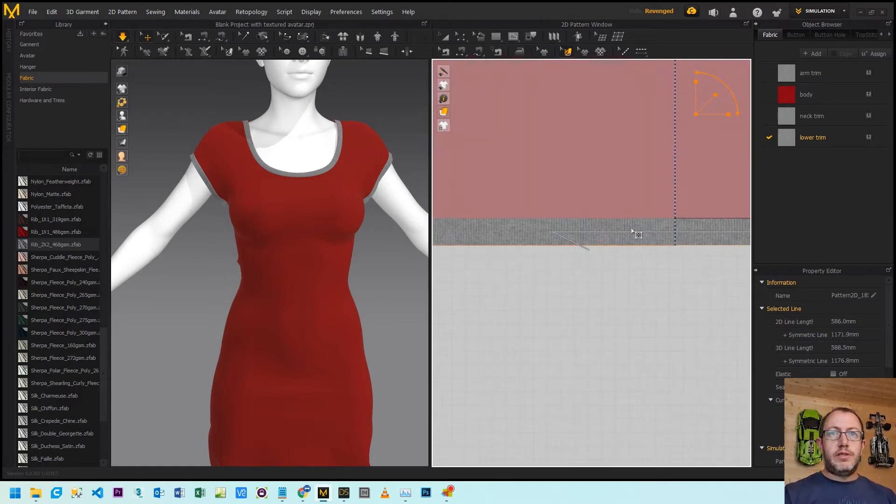
Check which pattern pieces use the neck trim and arm trim fabrics.
scroll(663, 230, down, 8)
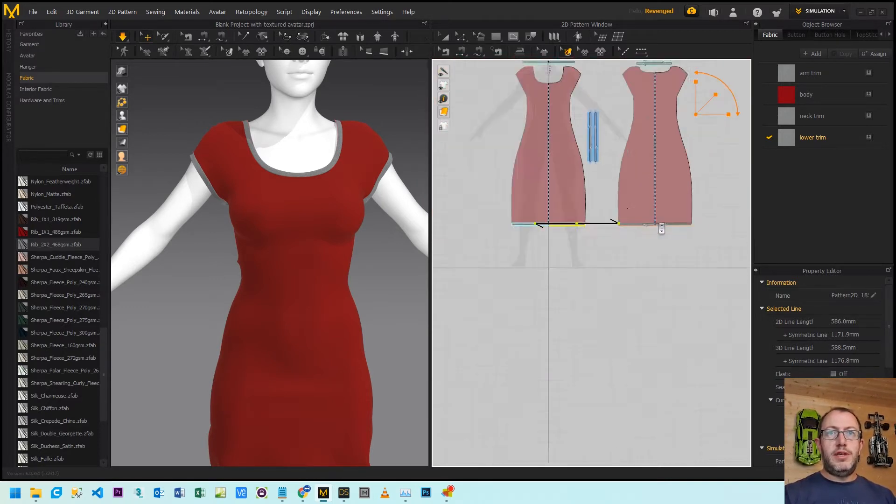
click(839, 112)
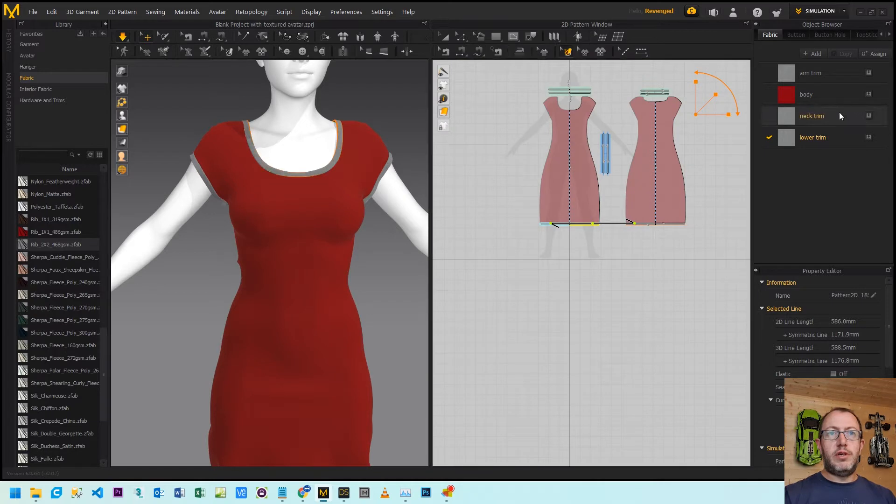
click(831, 77)
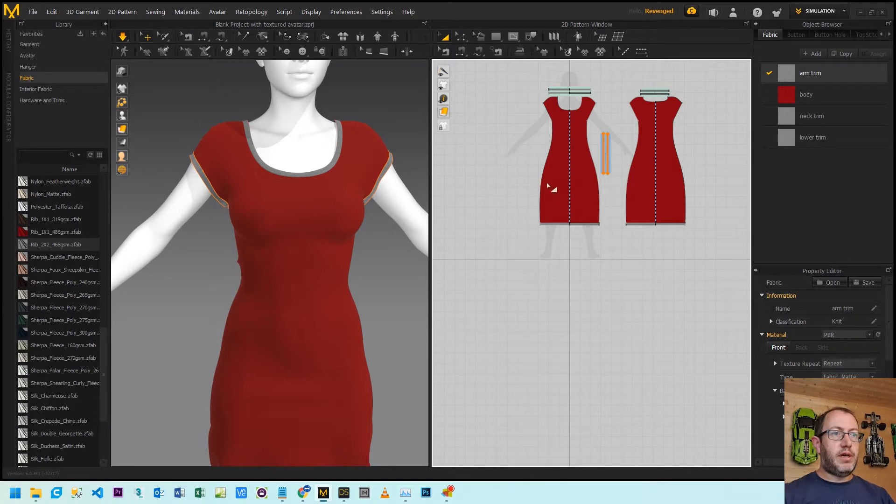
Check which pattern pieces use the body, neck trim and lower trim fabrics.
click(792, 94)
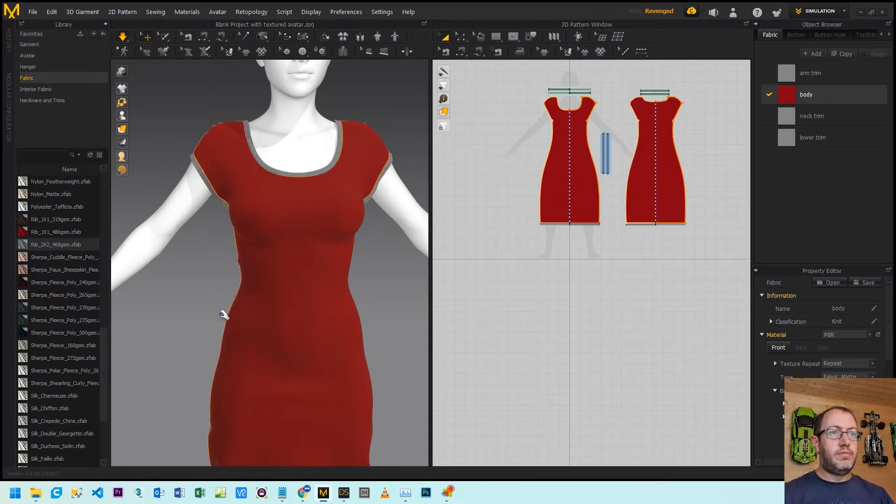
right_drag(256, 286, 274, 282)
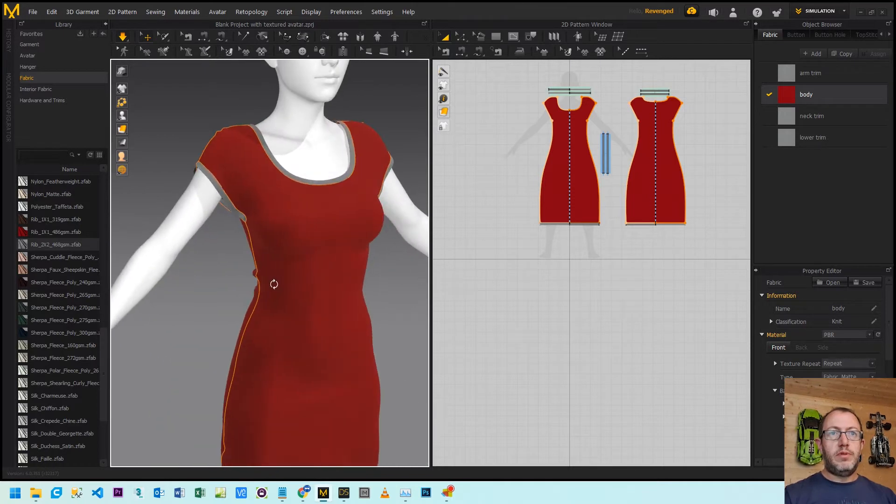
click(796, 119)
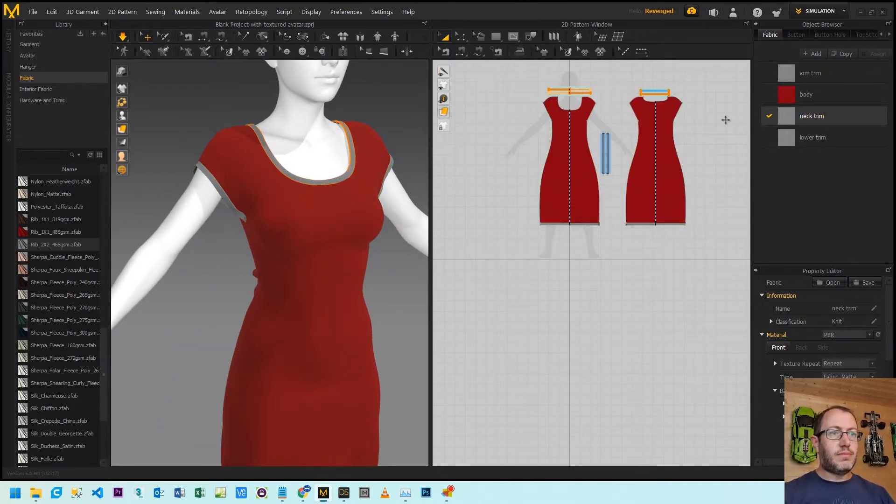
click(792, 141)
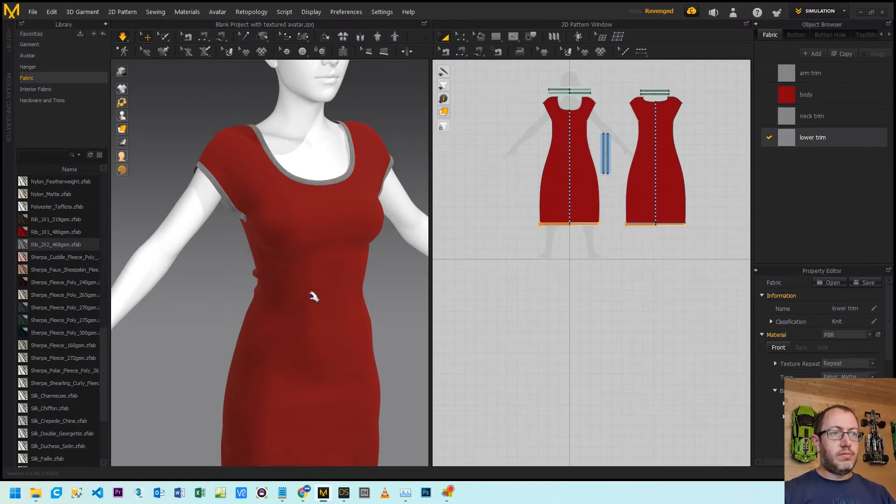
Tug the front and back dress fabric along the side seam at the waist and hip in the 3D garment.
click(279, 298)
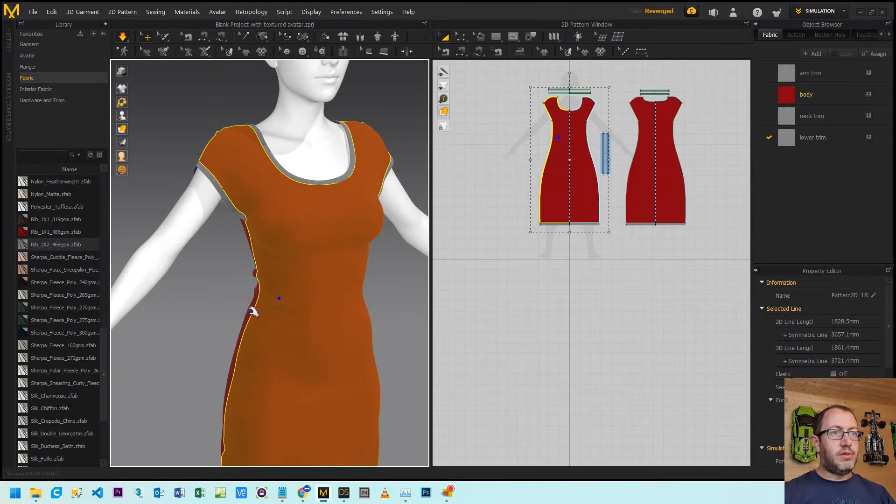
click(231, 405)
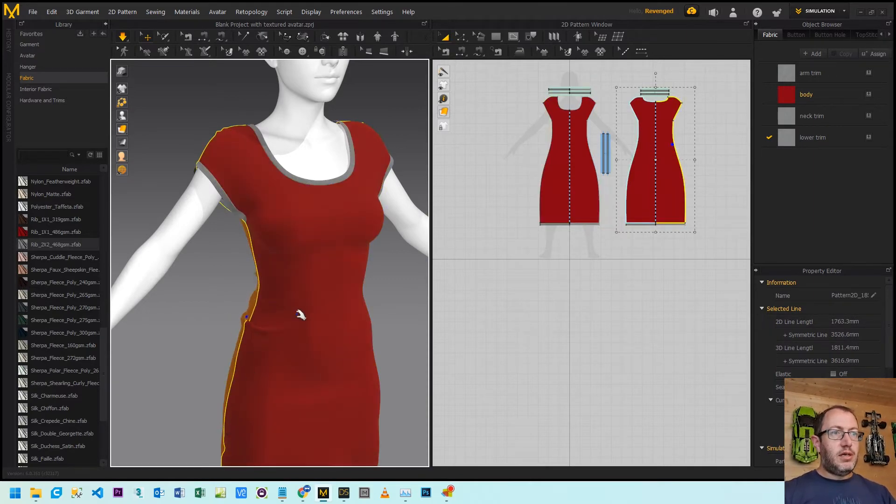
click(272, 304)
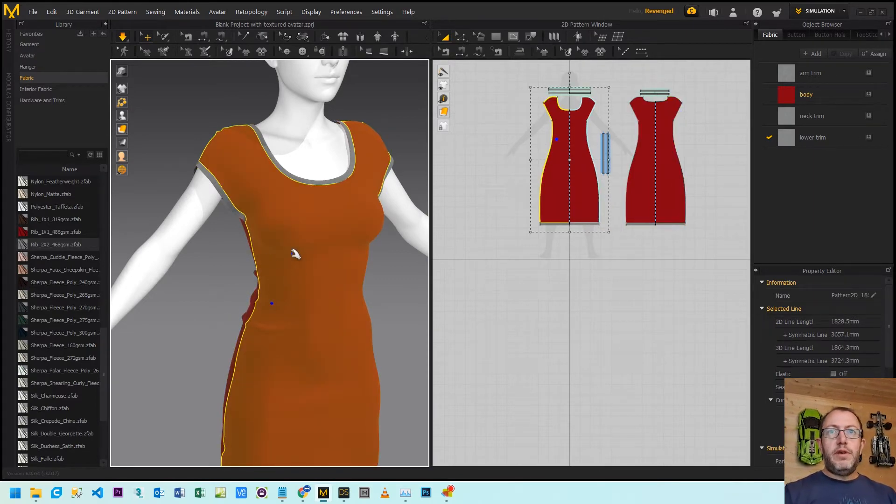
right_drag(320, 244, 380, 237)
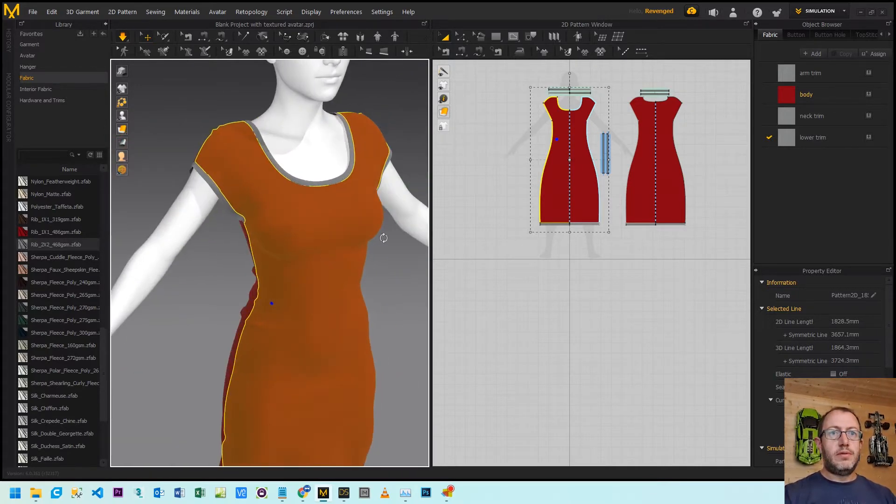
Switch to the UV Editor mode and reset the UV layout to the 2D pattern arrangement.
click(827, 12)
click(815, 78)
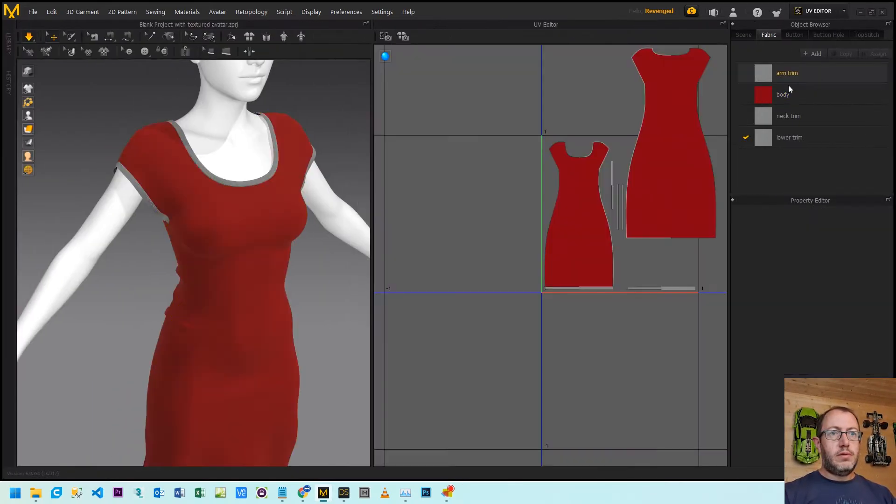
scroll(478, 180, up, 3)
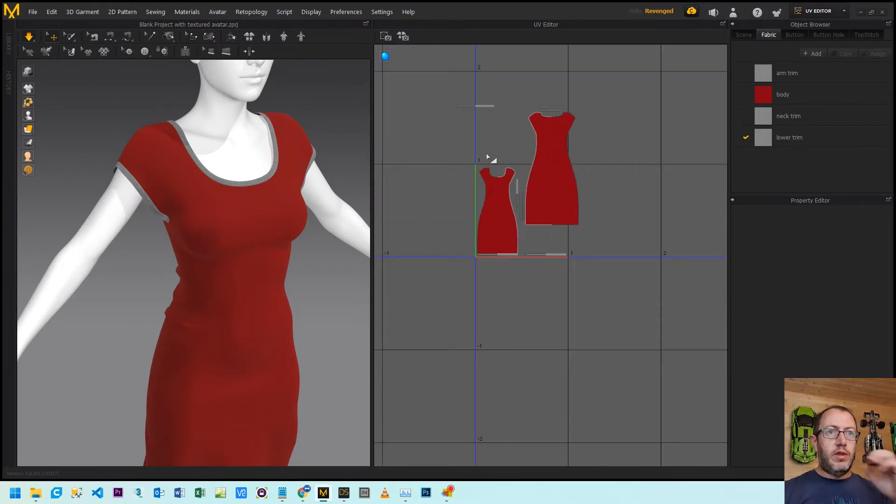
right_click(487, 154)
click(503, 173)
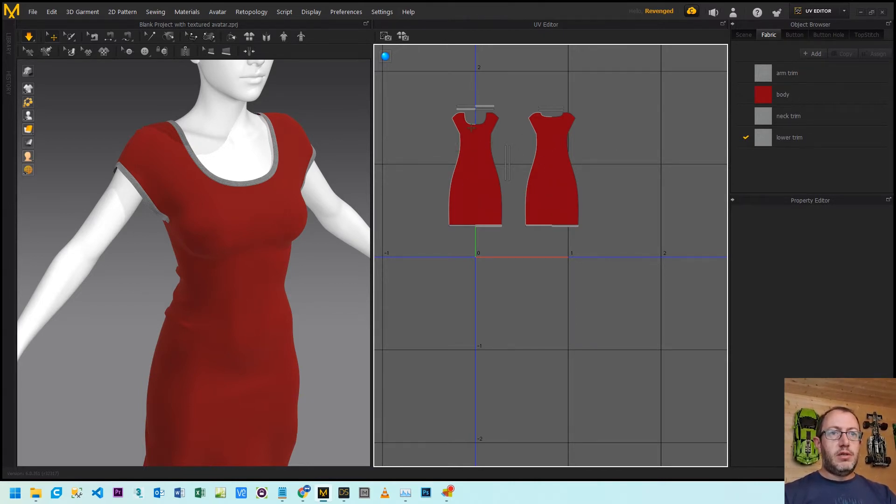
Move the back dress UV piece with its neckline strips and hem bands closer to the front piece.
drag(588, 91, 550, 198)
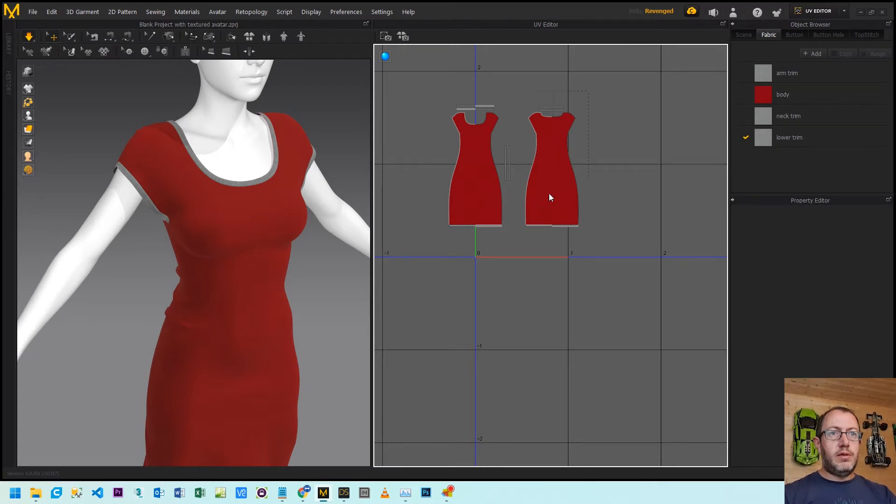
drag(521, 262, 521, 262)
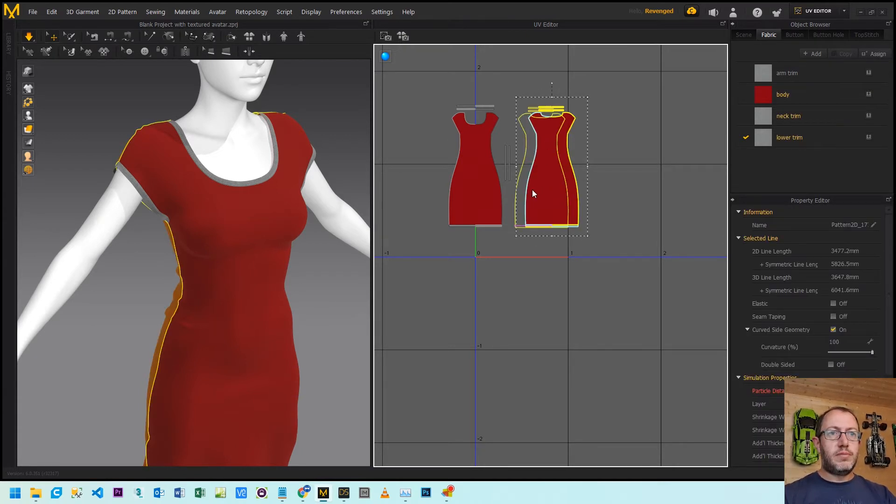
drag(533, 189, 532, 190)
Rotate the front neckline strips' UVs to vertical and place them beside the arm strips between the dress pieces.
scroll(470, 153, up, 5)
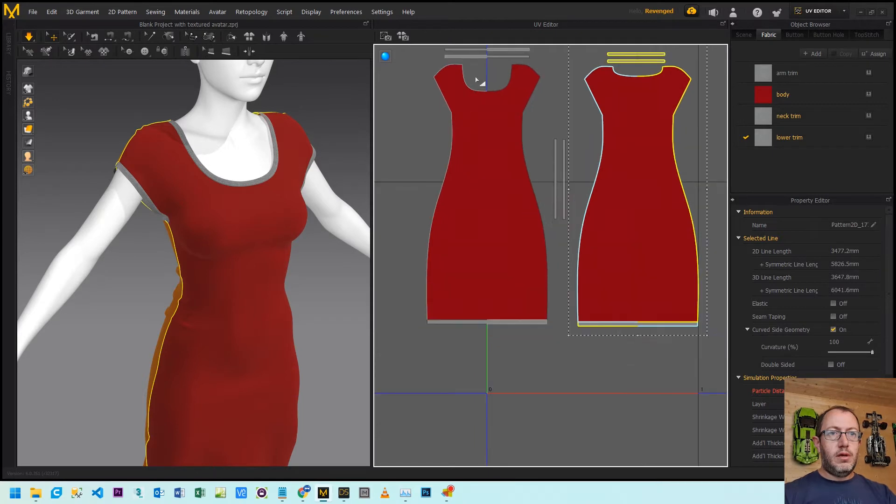
scroll(500, 141, down, 5)
scroll(490, 86, up, 5)
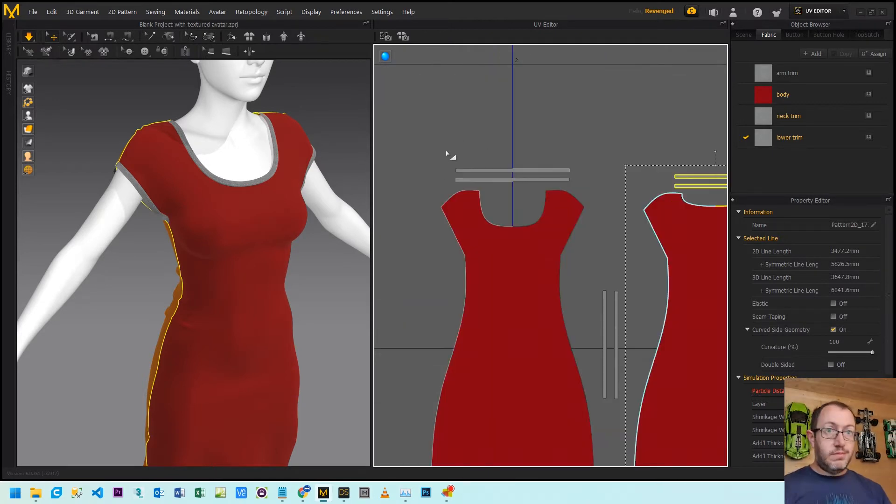
drag(440, 146, 567, 184)
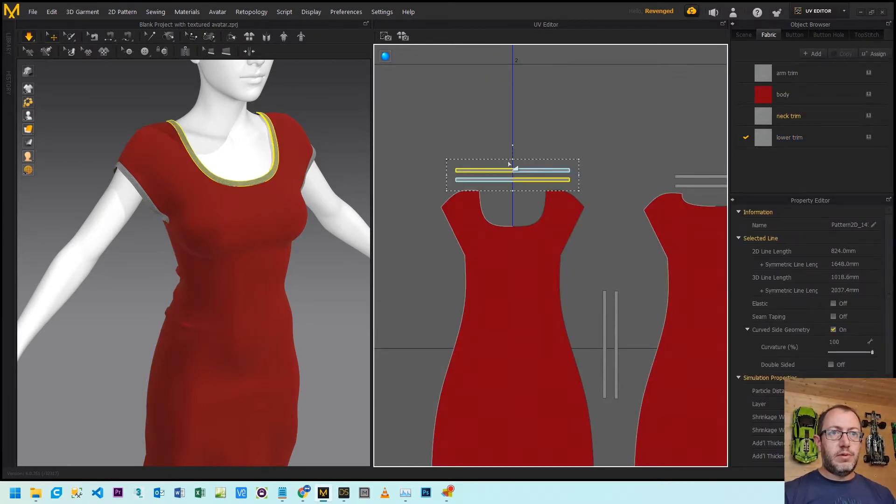
drag(514, 146, 533, 176)
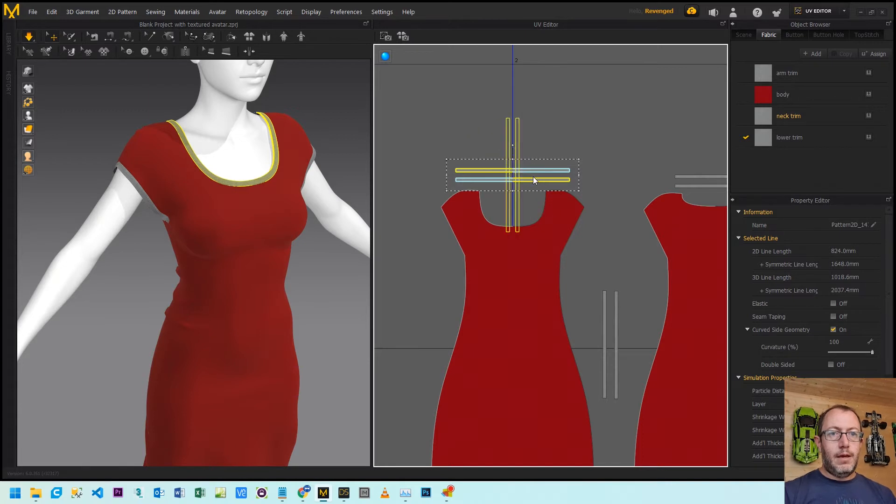
drag(509, 146, 626, 262)
scroll(628, 259, up, 5)
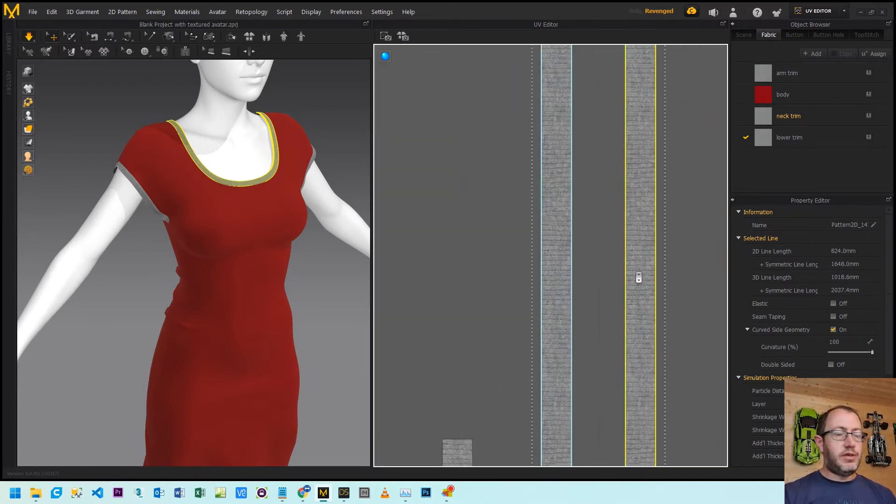
scroll(611, 236, down, 5)
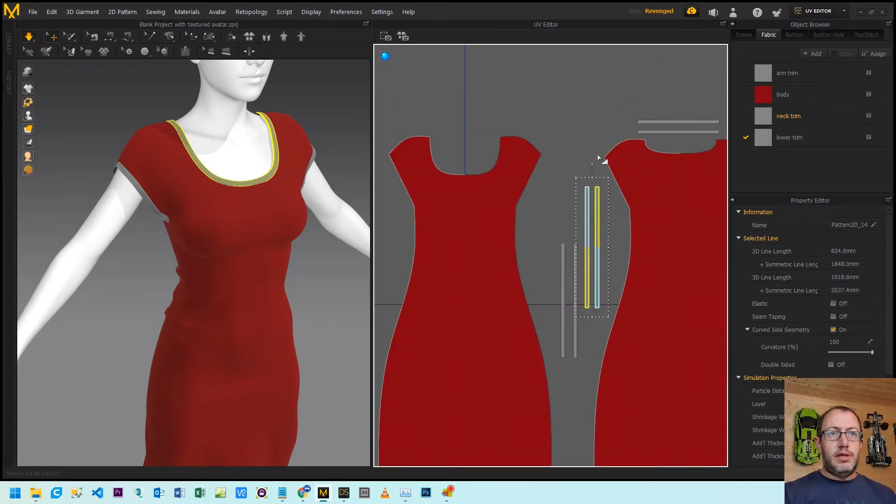
Rotate the back neckline strips' UVs to vertical and place them between the front dress piece and the arm strips.
scroll(600, 163, down, 2)
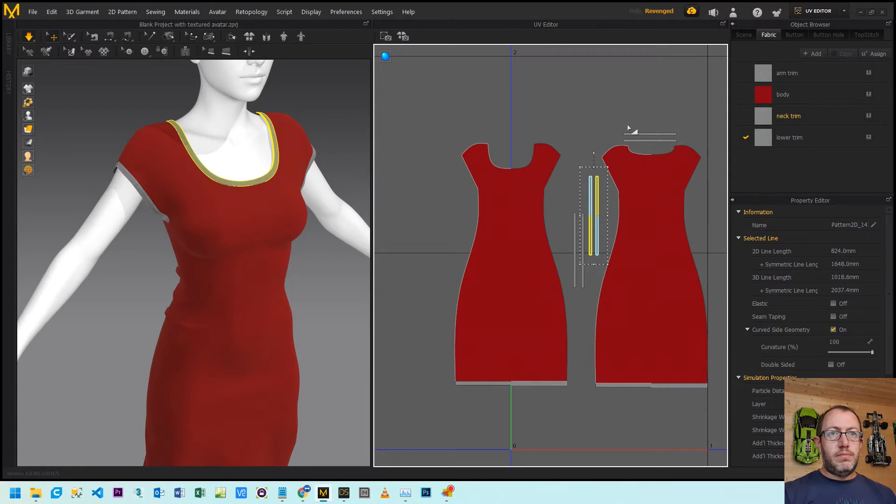
scroll(695, 119, up, 3)
scroll(695, 119, up, 1)
click(561, 150)
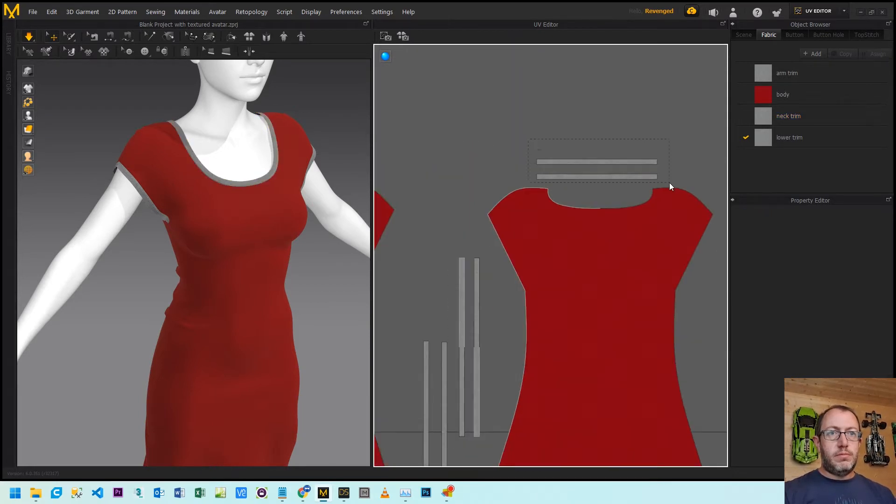
drag(670, 183, 669, 183)
drag(597, 136, 396, 306)
scroll(506, 294, down, 5)
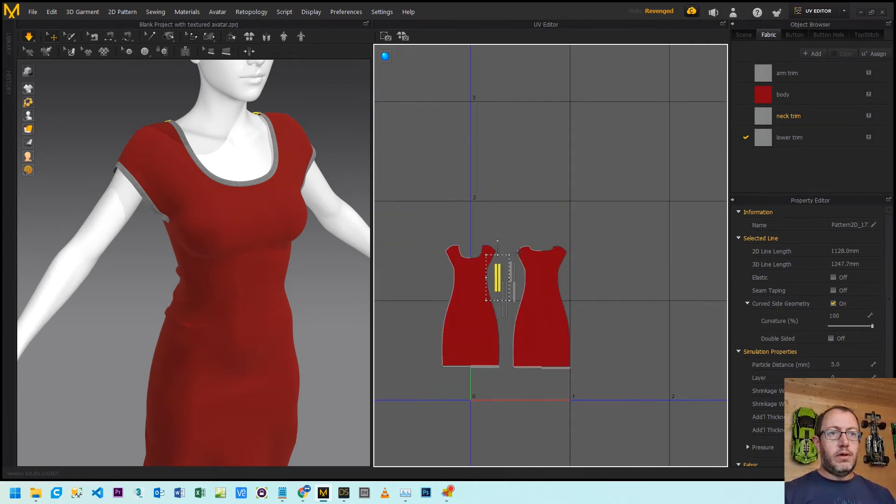
Fit all UVs to 0-1 using the relative UV Coordinate option with a 0.02 margin.
scroll(515, 247, down, 3)
click(457, 280)
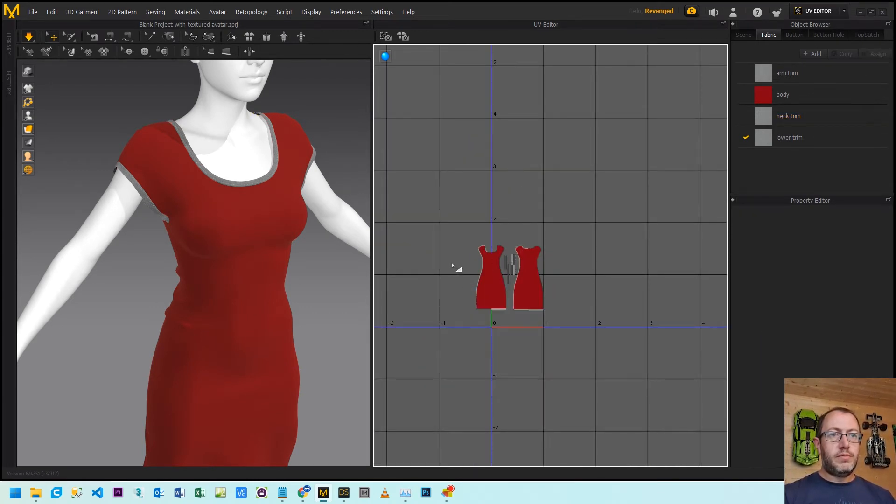
right_click(452, 265)
click(463, 268)
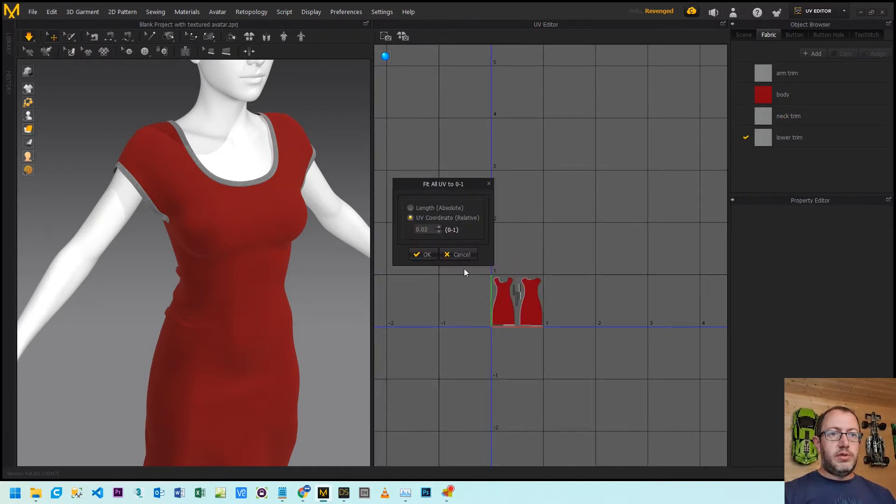
click(425, 254)
scroll(509, 302, up, 3)
scroll(509, 301, up, 3)
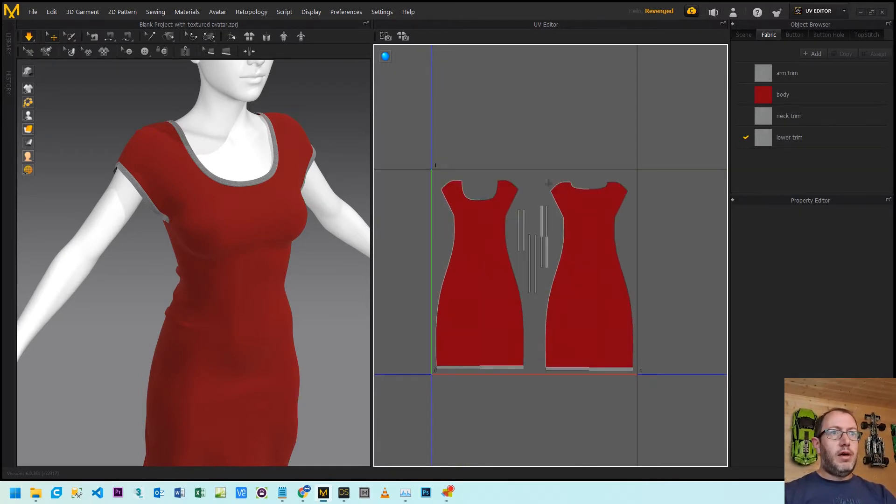
Set up Bake Textures with Roughness added to Diffuse and Normal, and create a "demo text" output folder inside the demo dress folder.
click(402, 36)
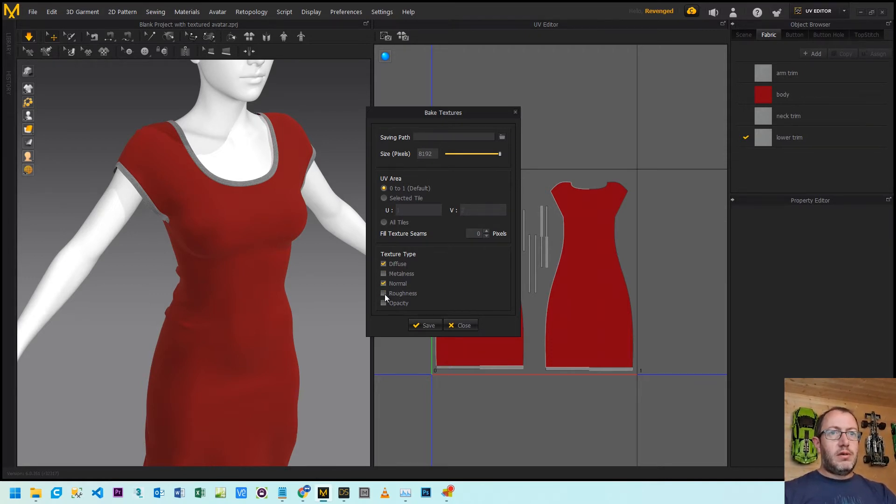
click(501, 138)
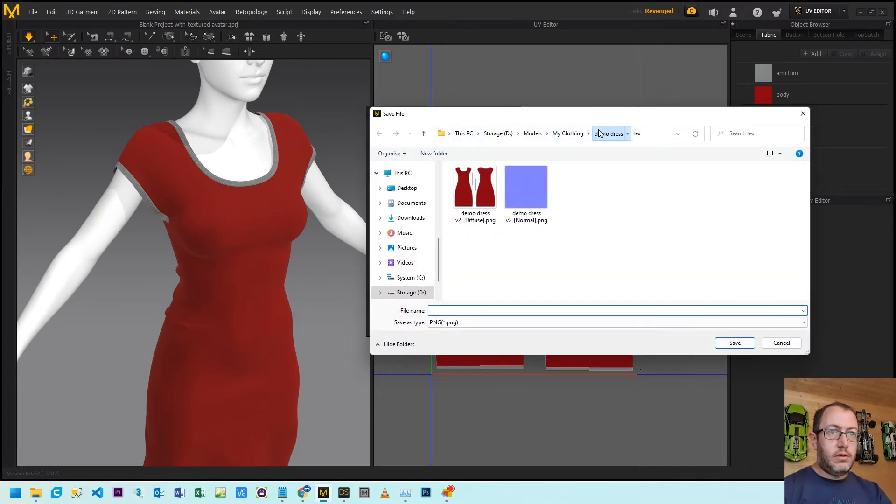
click(435, 153)
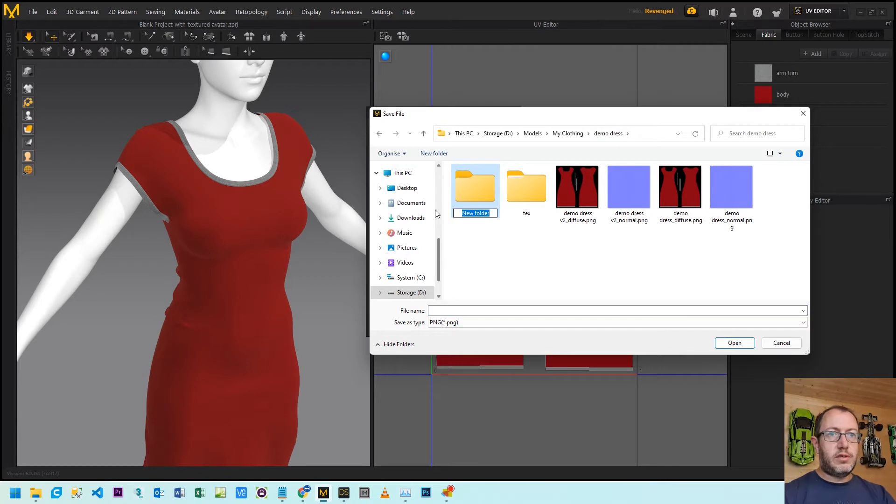
text(demo )
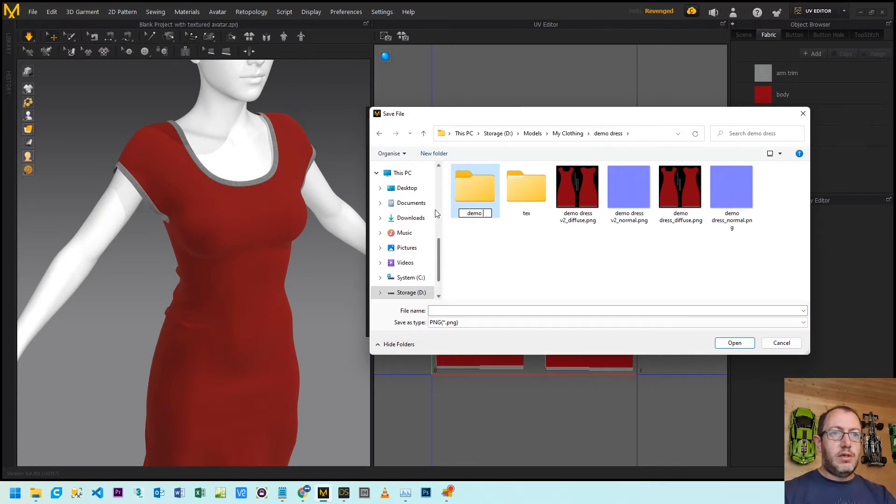
text(text)
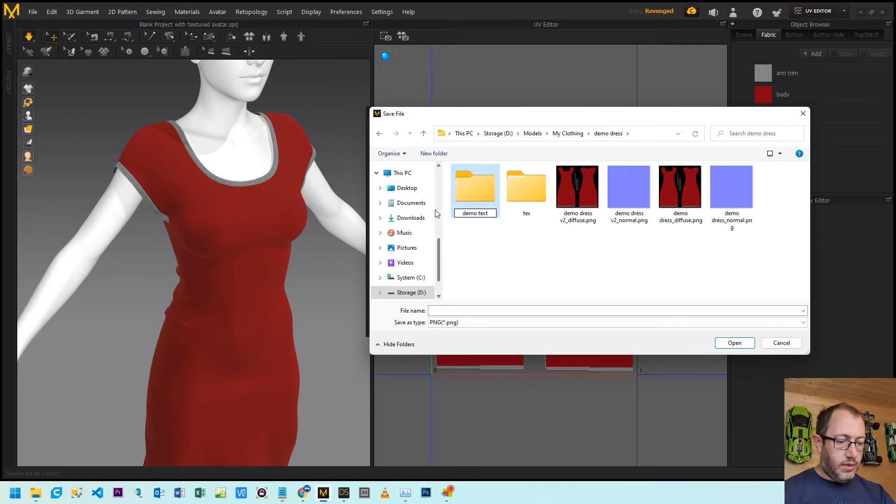
key(Return)
double_click(480, 193)
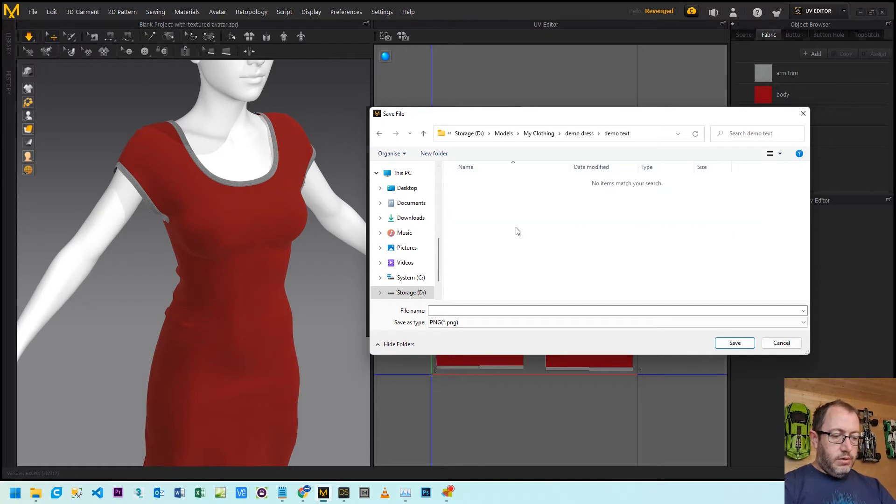
Set the baked textures' saving path to a PNG named "demo dress" in the demo text folder.
click(519, 310)
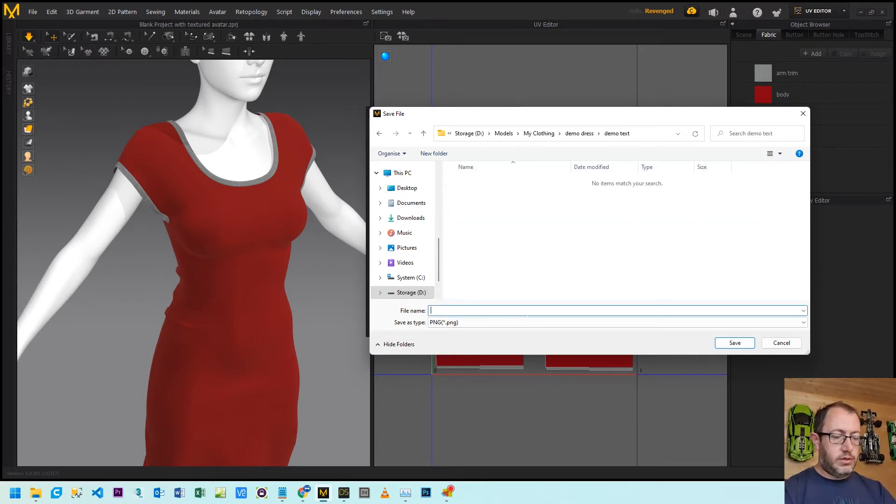
text(demo dr)
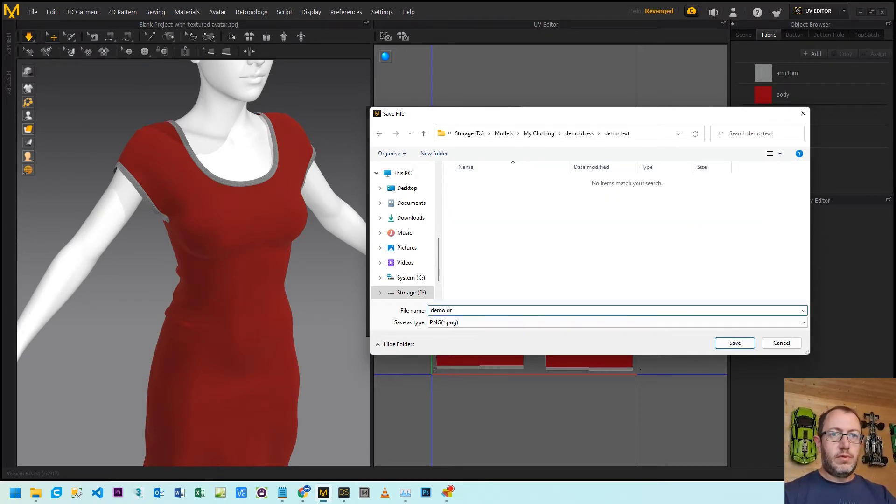
text(ess)
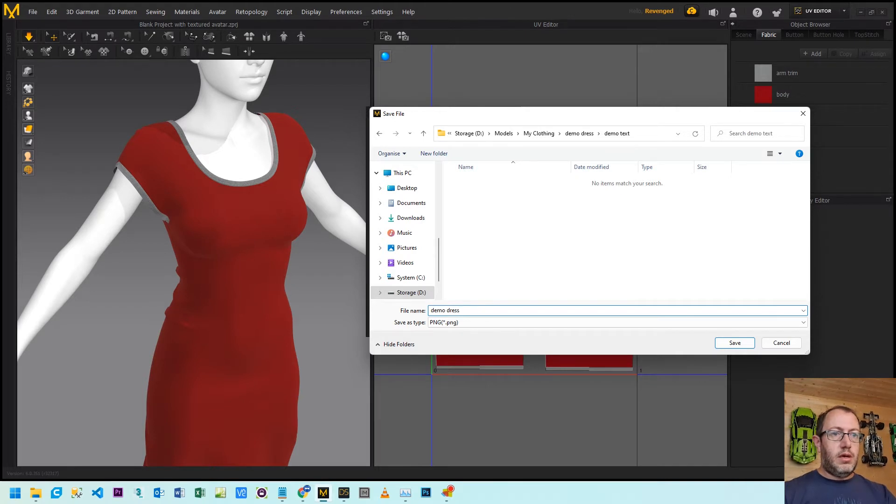
click(728, 341)
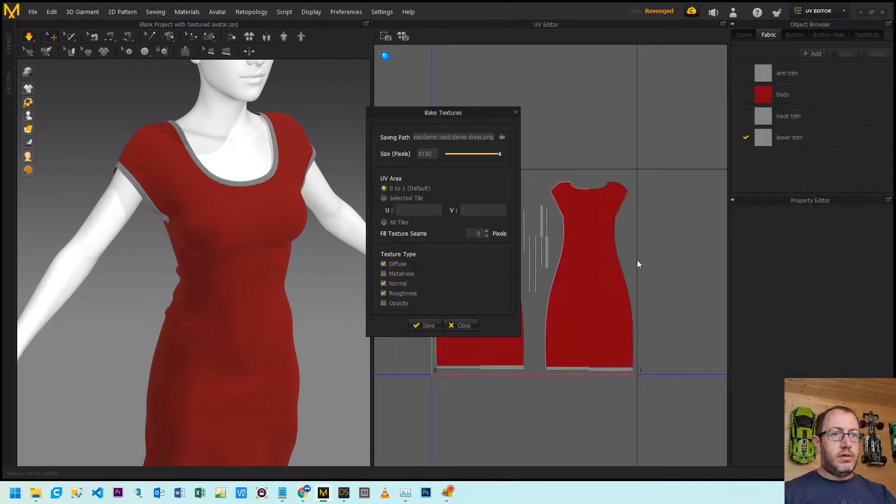
Bake the diffuse, normal and roughness textures at 8192 pixels for the 0 to 1 UV area and close Bake Textures.
click(417, 325)
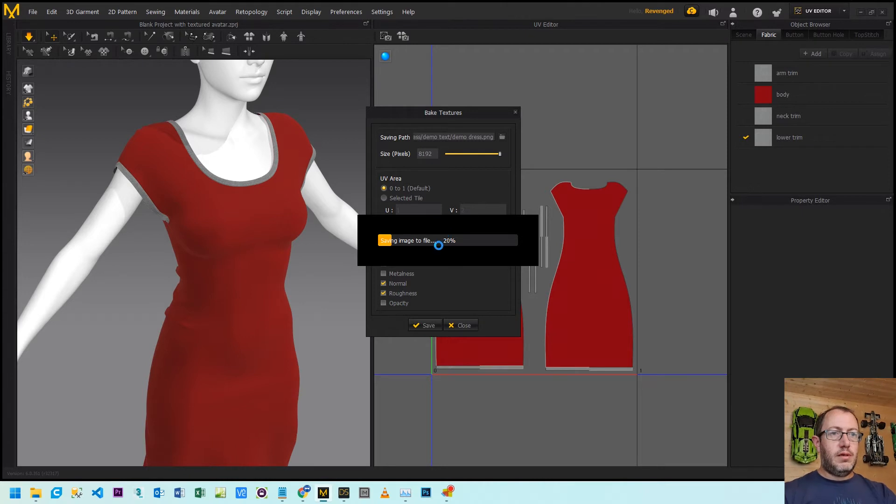
mouse_move(450, 498)
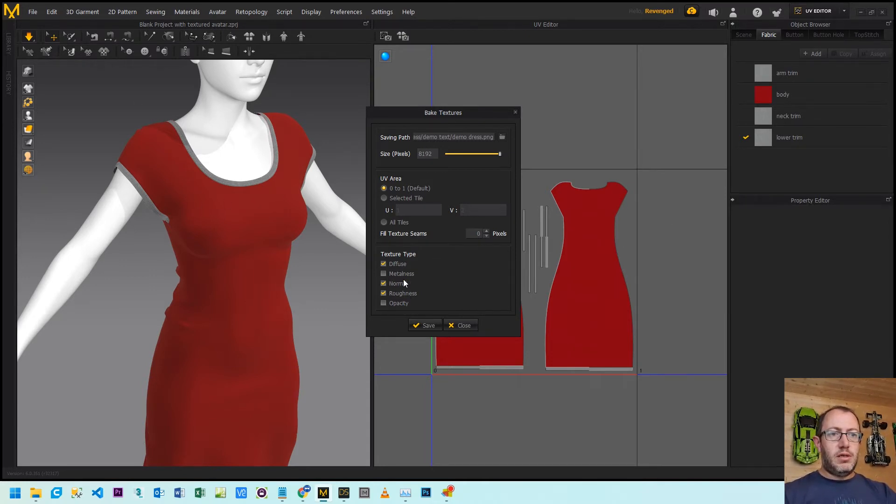
click(460, 325)
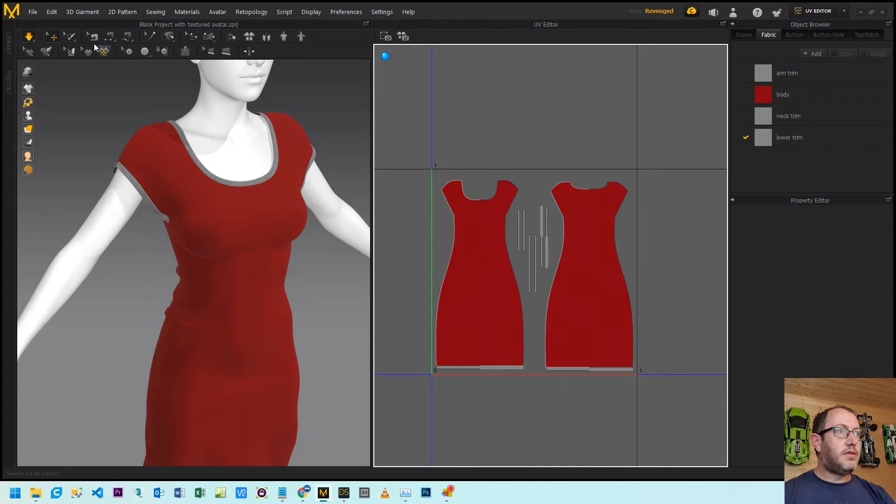
Save the project as "demo dress" in the demo dress folder.
click(34, 13)
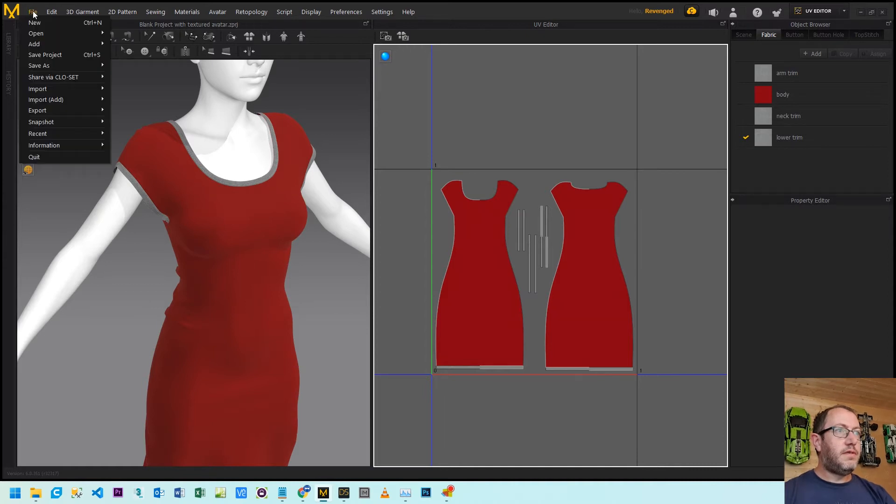
click(35, 55)
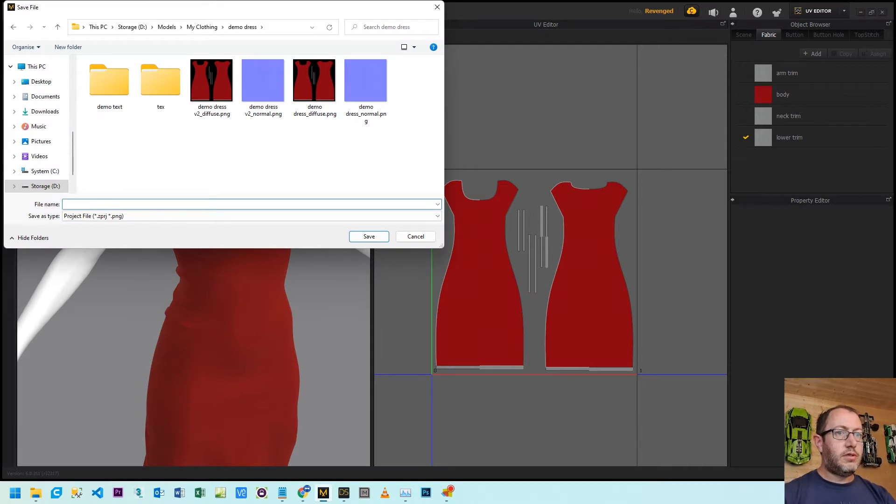
text(demo dress)
key(Return)
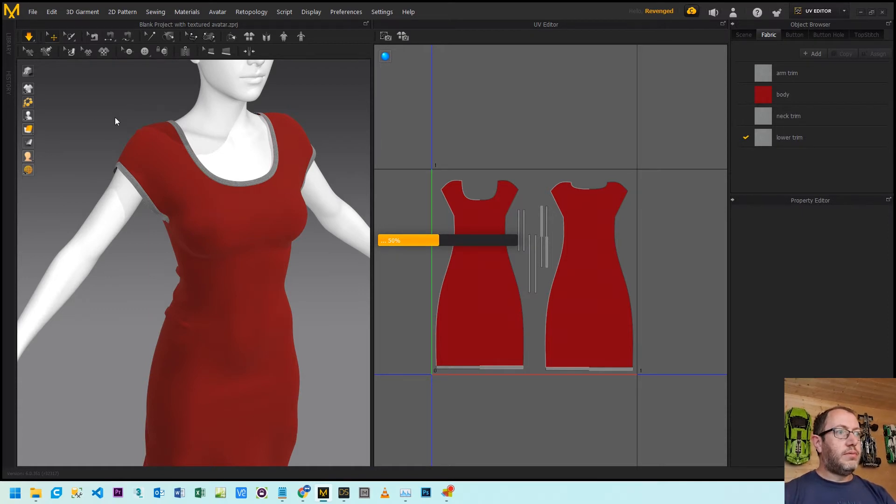
Export the dress over "demo dress v2 obj.obj" as a single, welded, thin OBJ with unified UV coordinates and cm (DAZ Studio) scale.
click(32, 12)
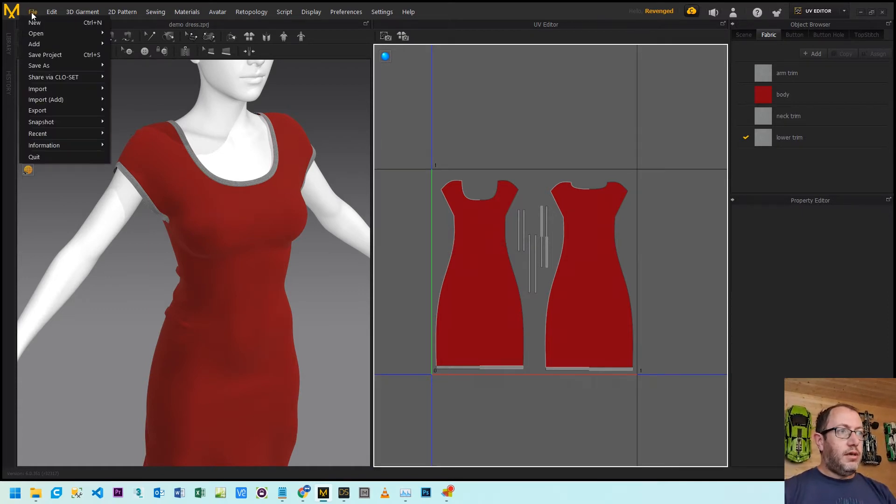
mouse_move(42, 110)
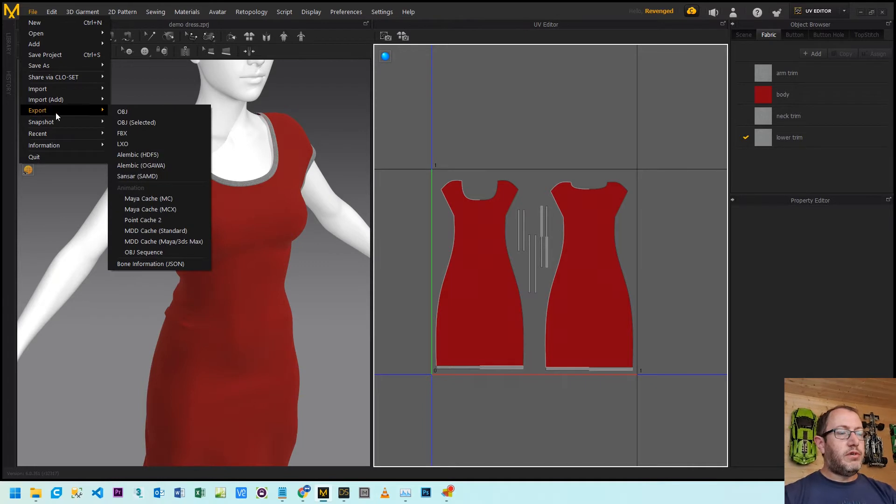
click(120, 113)
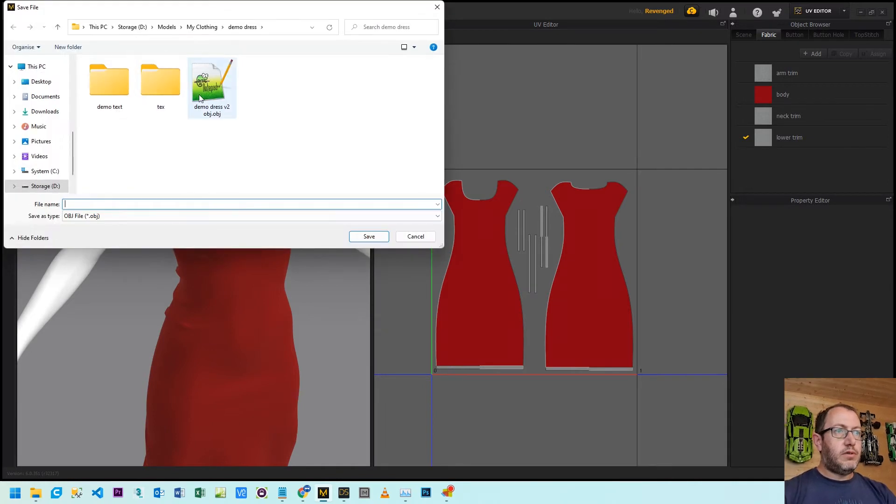
click(200, 98)
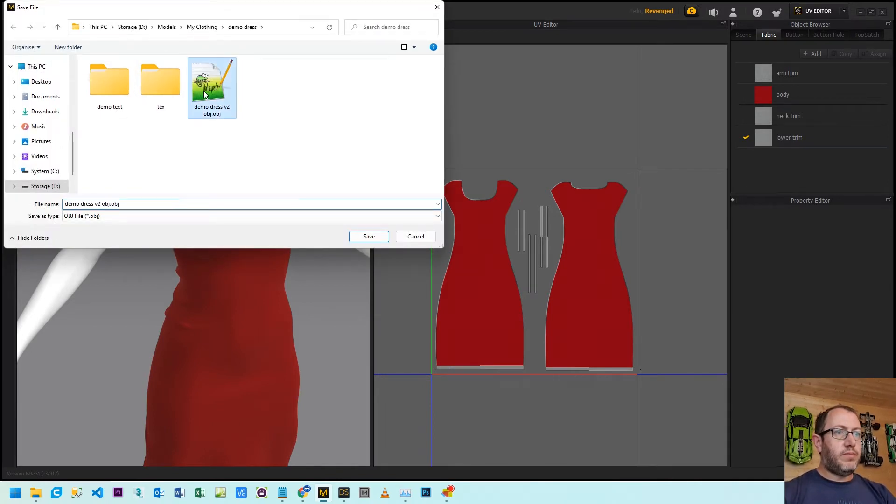
click(368, 236)
click(470, 245)
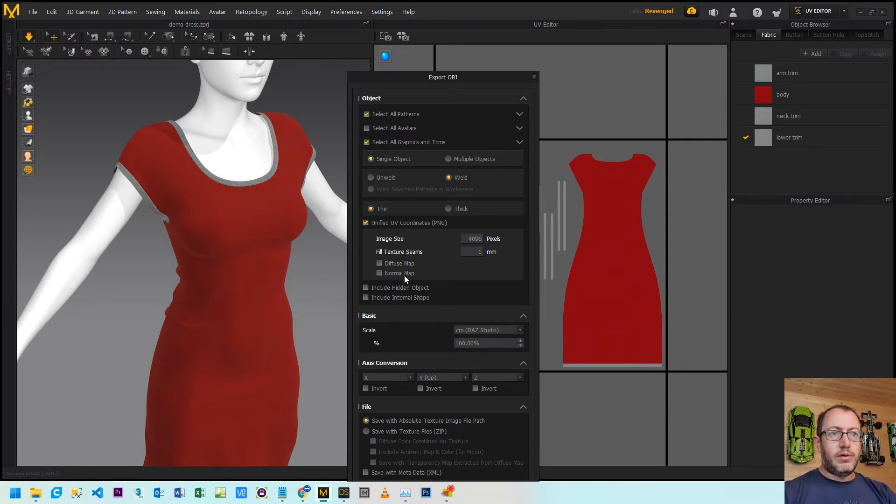
double_click(470, 240)
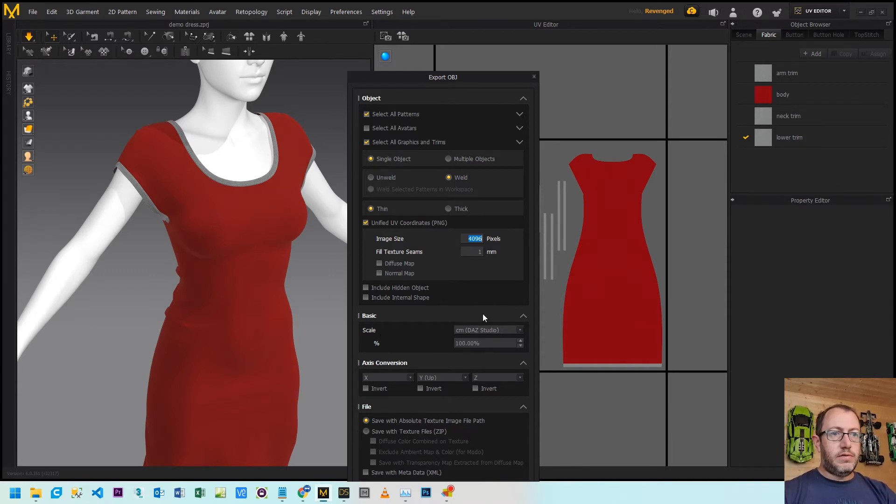
drag(447, 80, 439, 1)
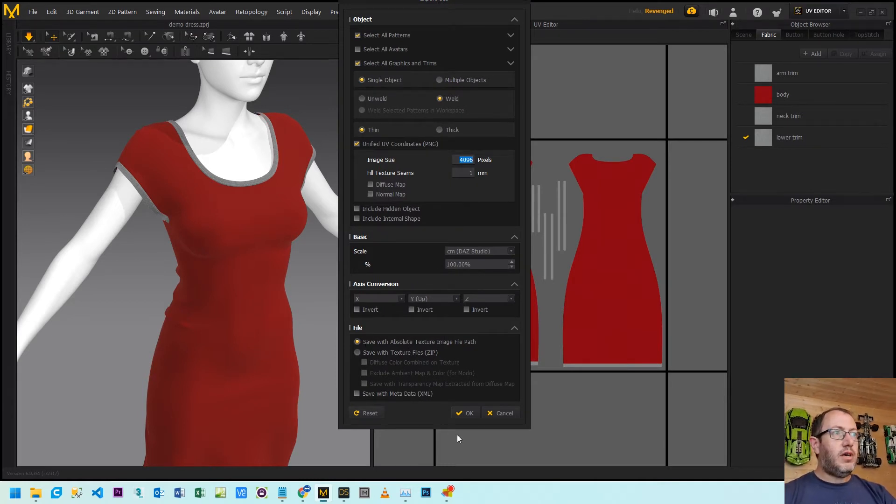
click(465, 413)
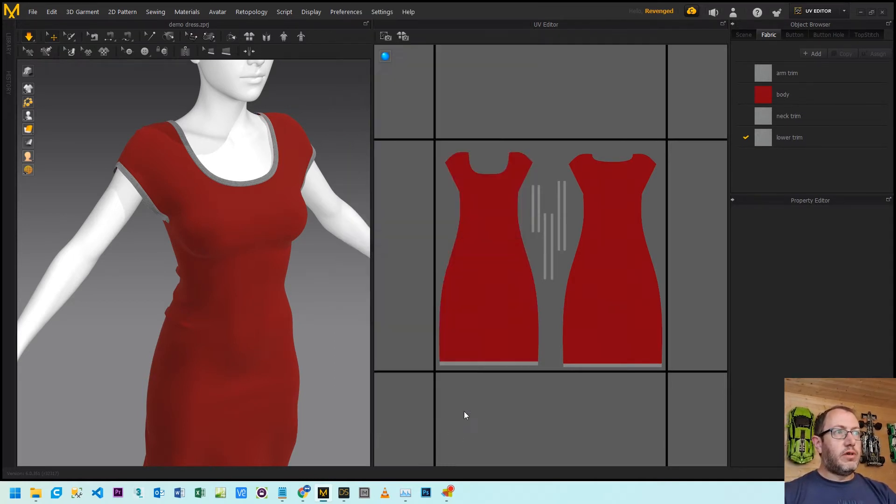
Start an FBX export of the dress, replacing the existing file "demo dress v2.fbx" in the demo dress folder.
click(34, 13)
mouse_move(40, 109)
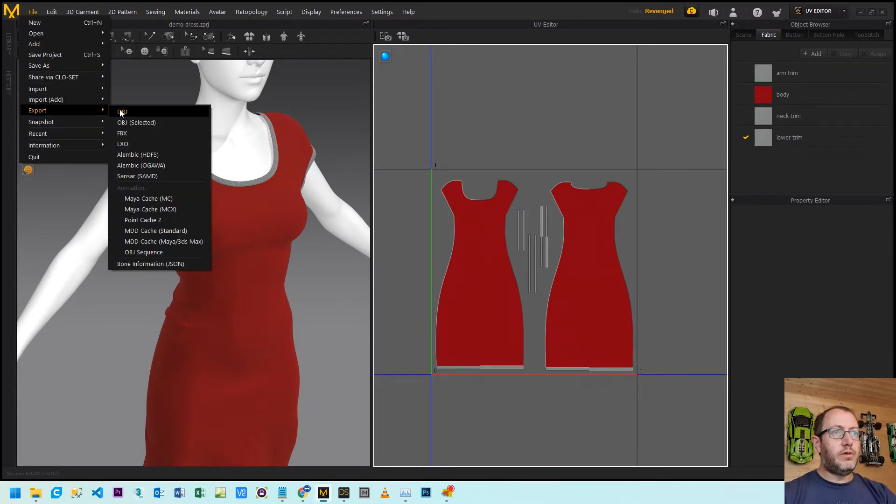
click(127, 132)
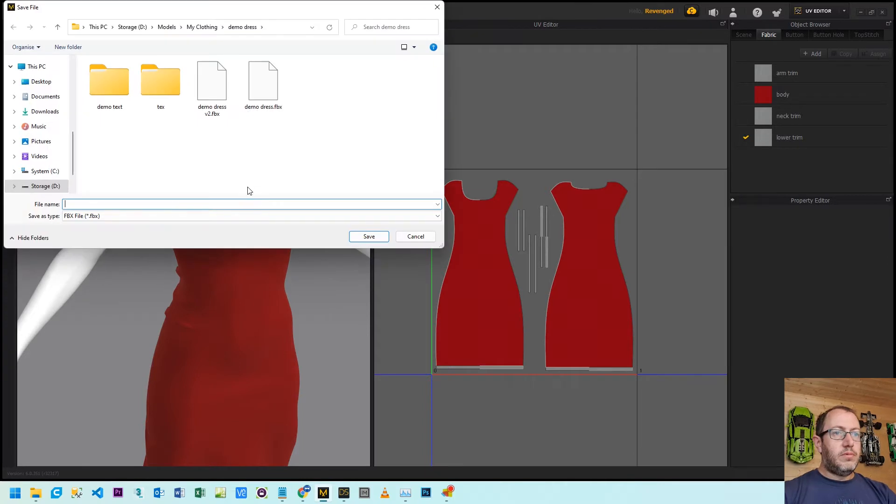
click(215, 91)
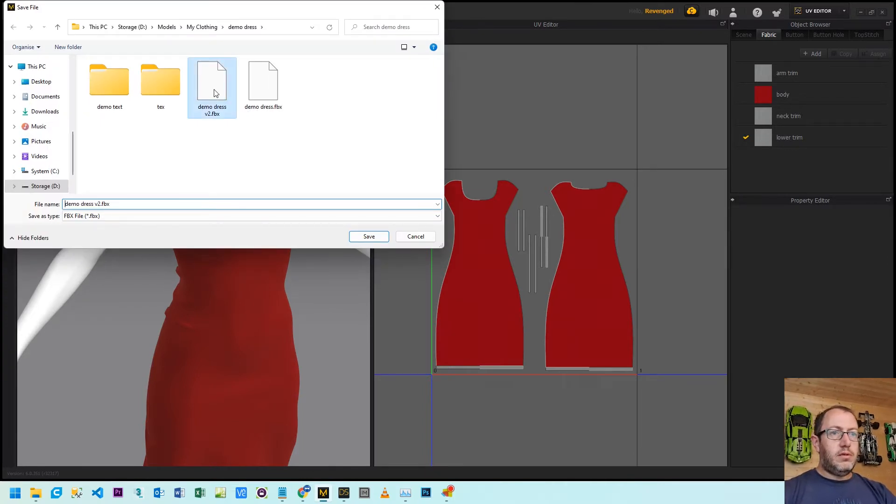
click(368, 237)
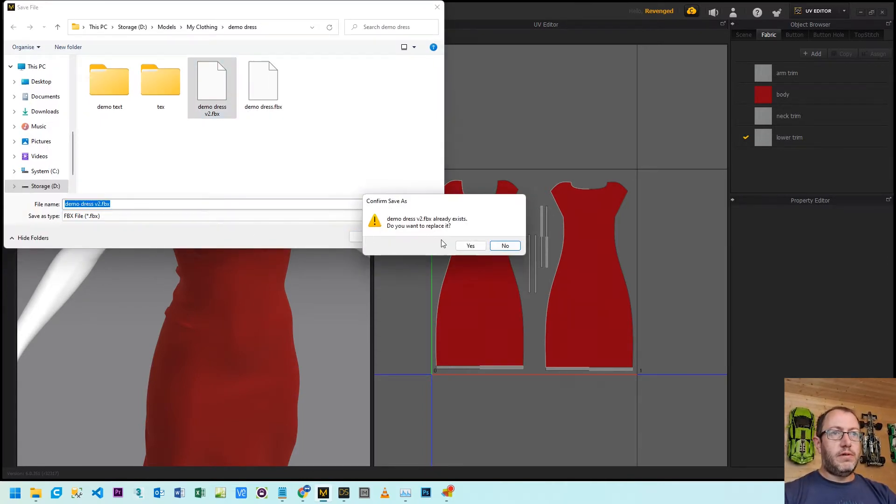
click(468, 246)
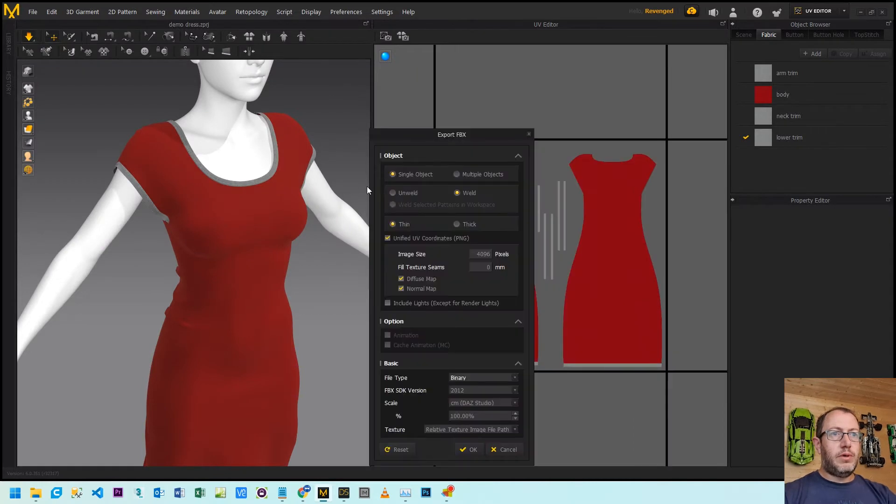
Turn off the Diffuse Map and Normal Map, keep FBX SDK Version 2012, and export the dress as a welded, thin FBX.
drag(423, 136, 413, 46)
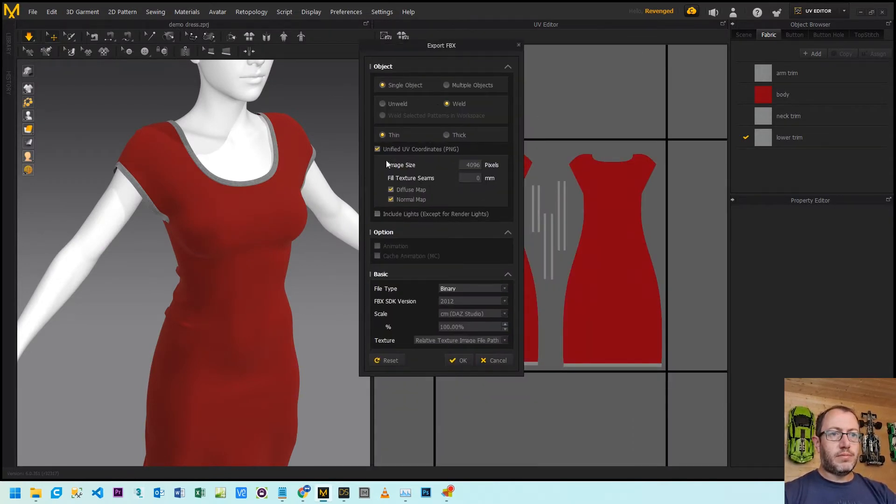
click(391, 190)
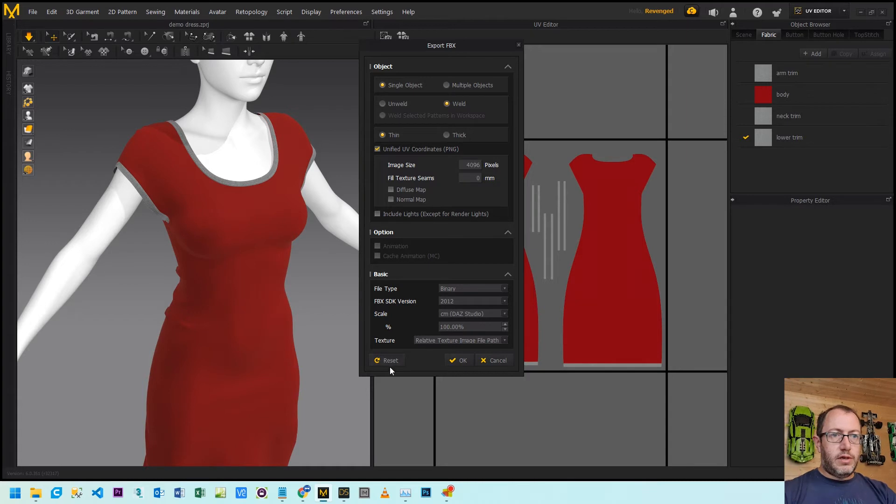
click(469, 304)
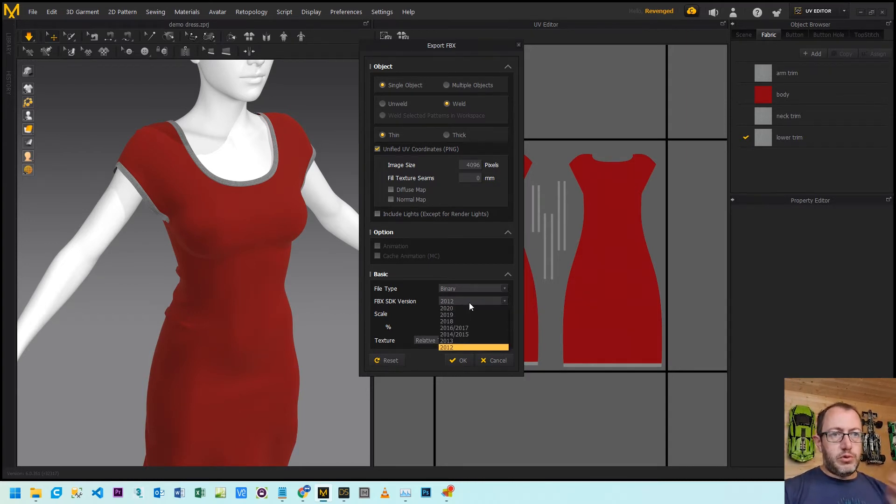
click(447, 348)
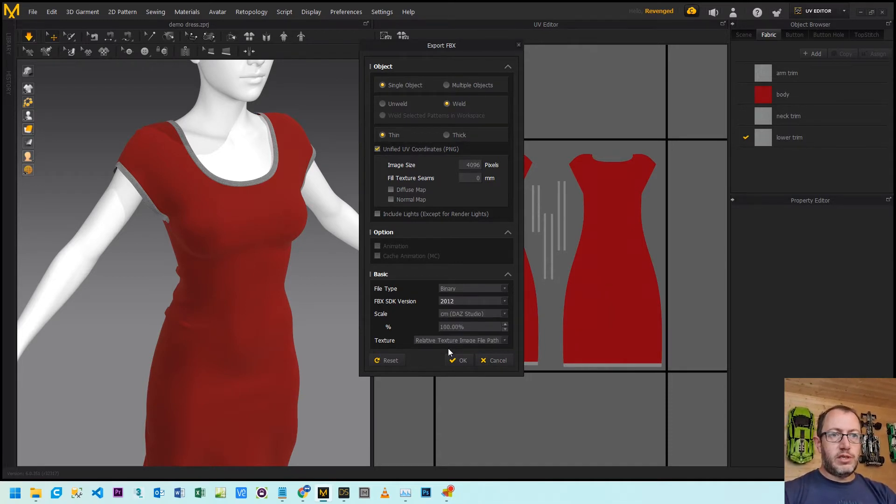
click(459, 302)
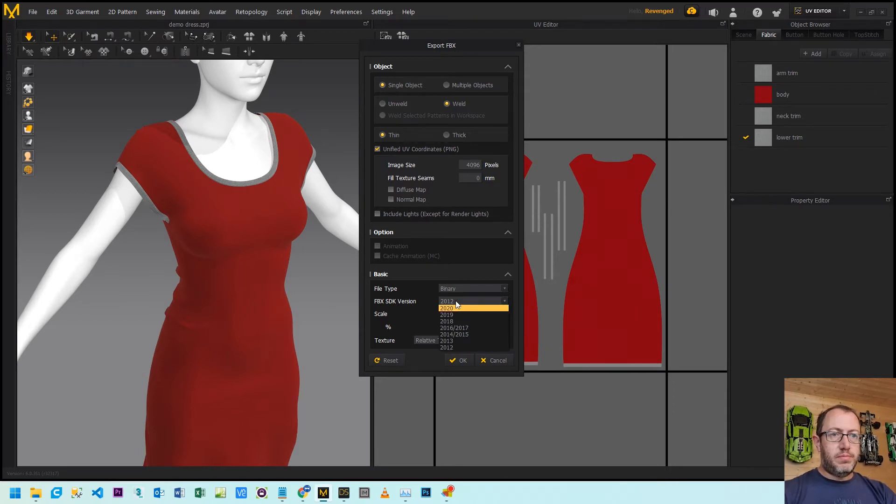
click(455, 300)
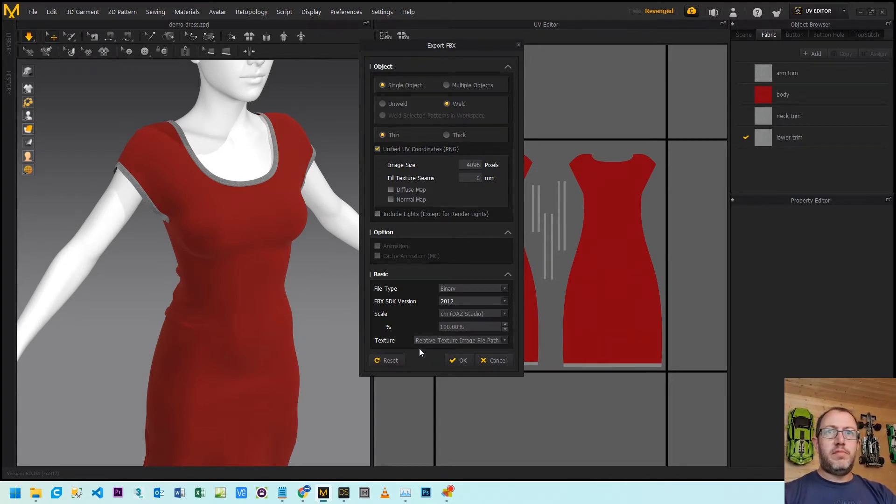
click(452, 360)
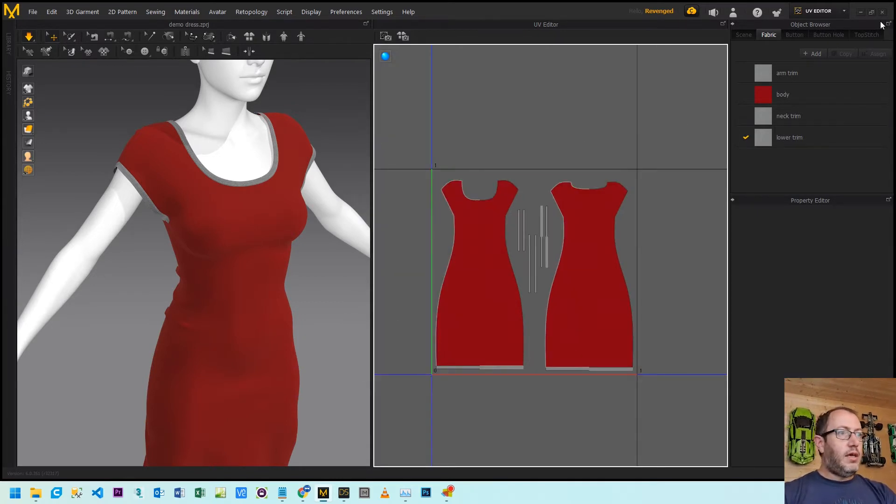
Switch to DAZ Studio and choose "demo dress v2 obj.obj" from the demo dress folder as the file to import.
click(344, 493)
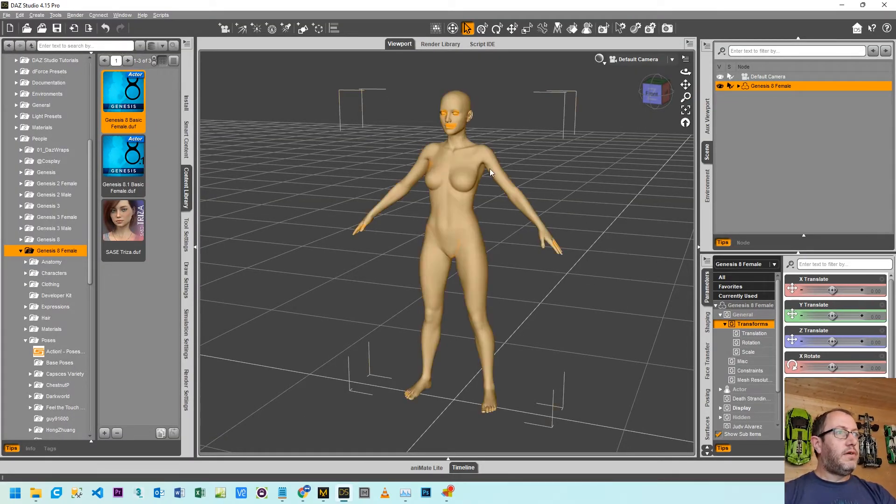
drag(660, 97, 684, 97)
click(8, 16)
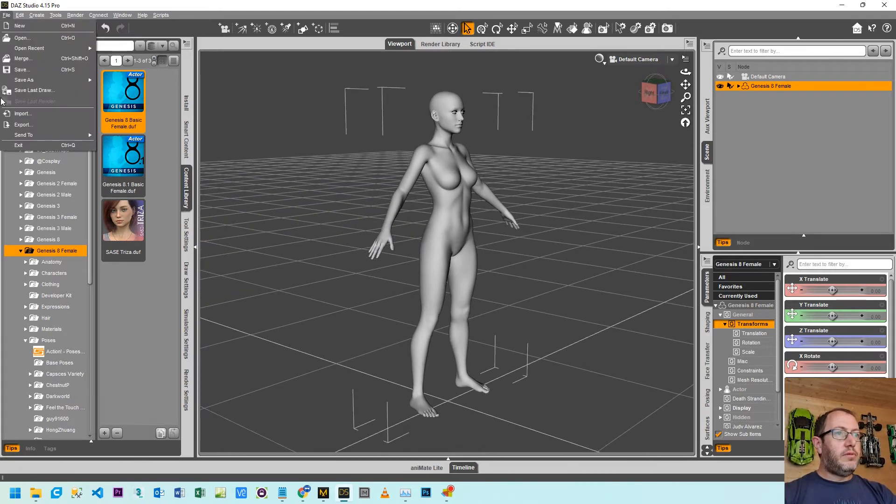
click(21, 114)
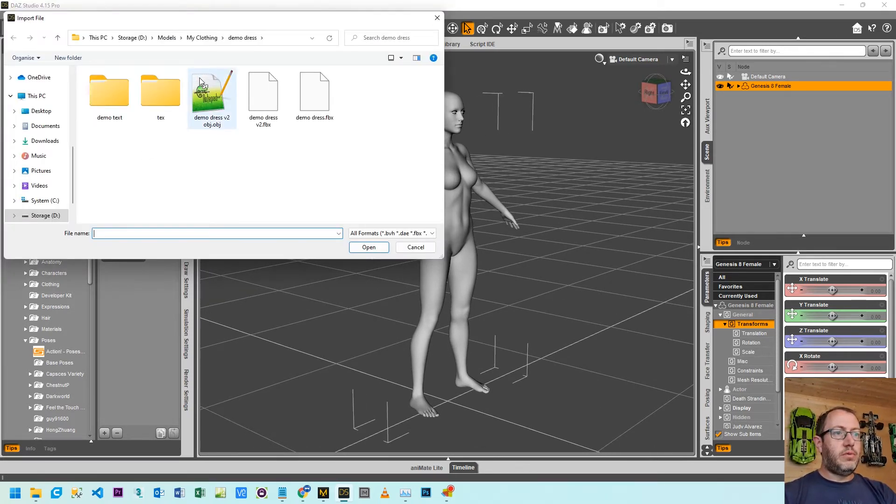
click(207, 96)
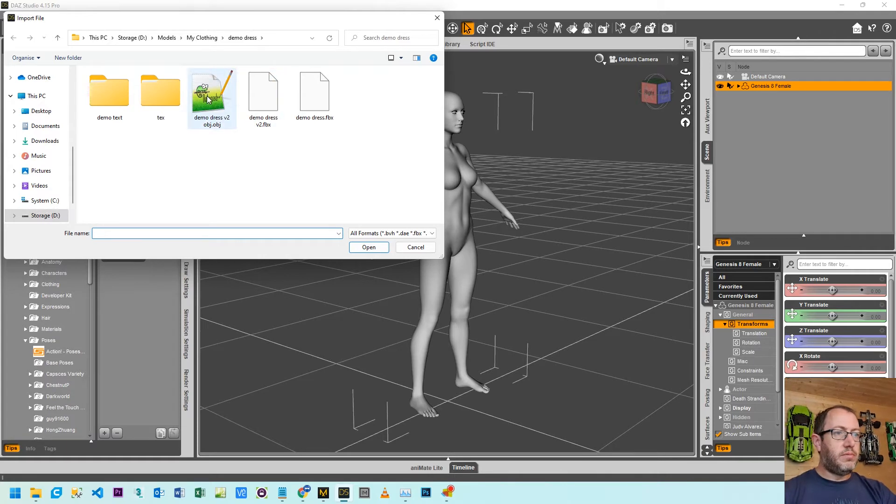
double_click(207, 97)
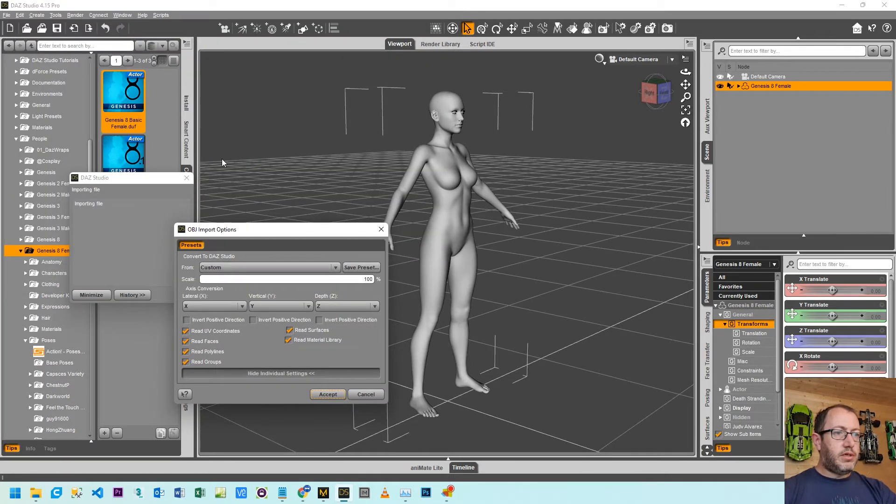
Import the dress OBJ with the DAZ Studio (1 unit = 1cm) preset and select the imported dress in the scene.
click(248, 270)
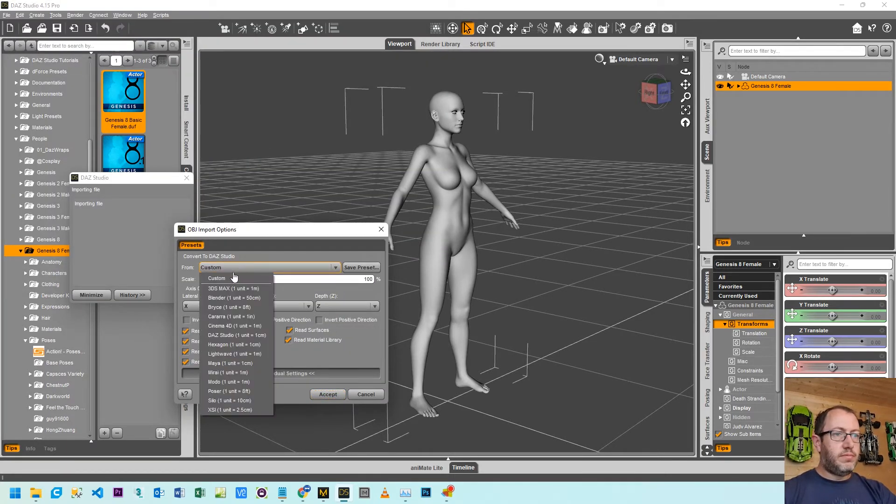
click(217, 335)
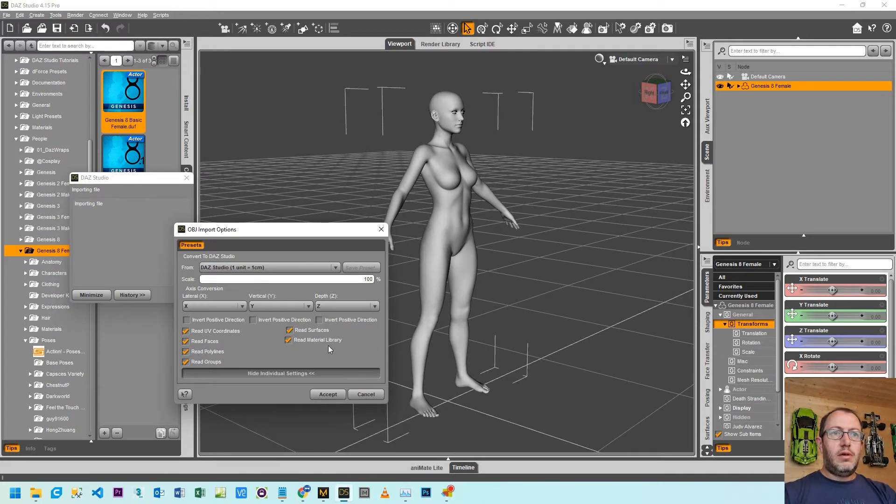
click(326, 394)
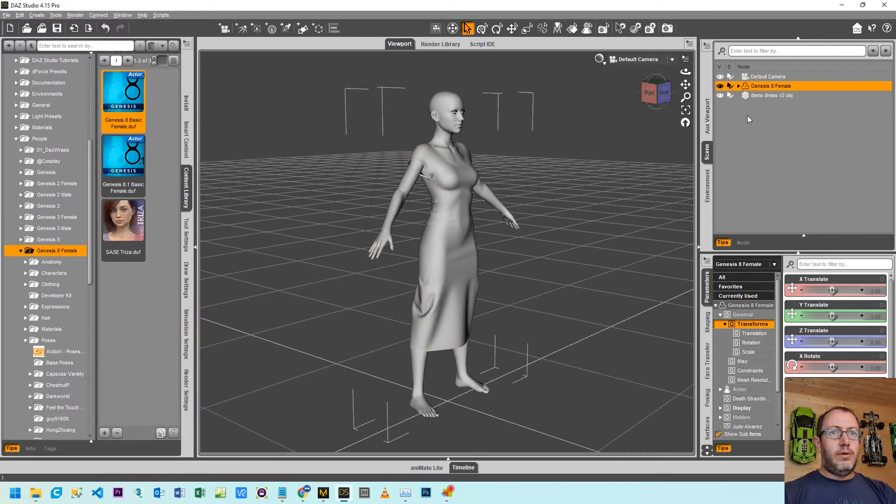
click(764, 96)
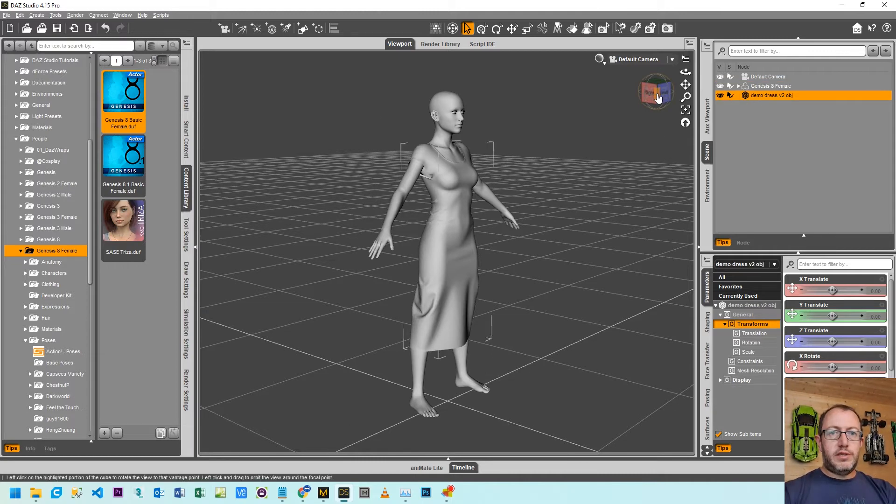
Inspect the imported dress's surfaces, going through the materials from mat0 to mat4.
drag(660, 97, 635, 98)
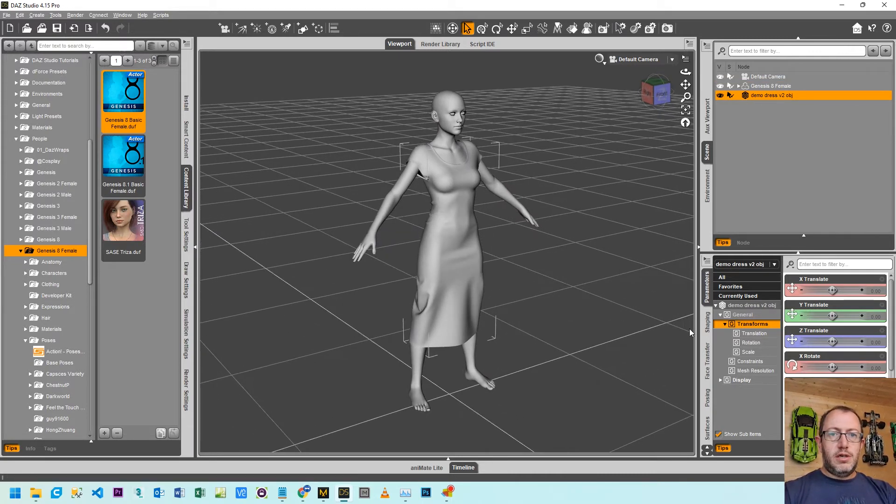
click(709, 435)
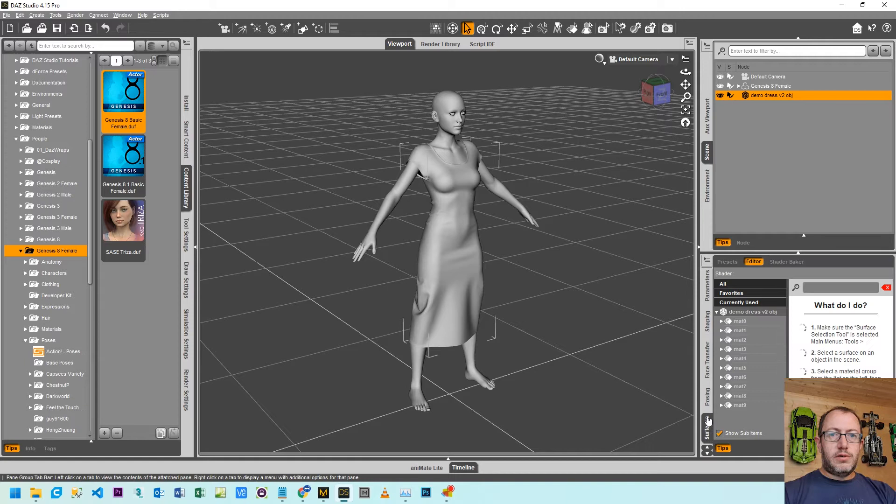
click(745, 315)
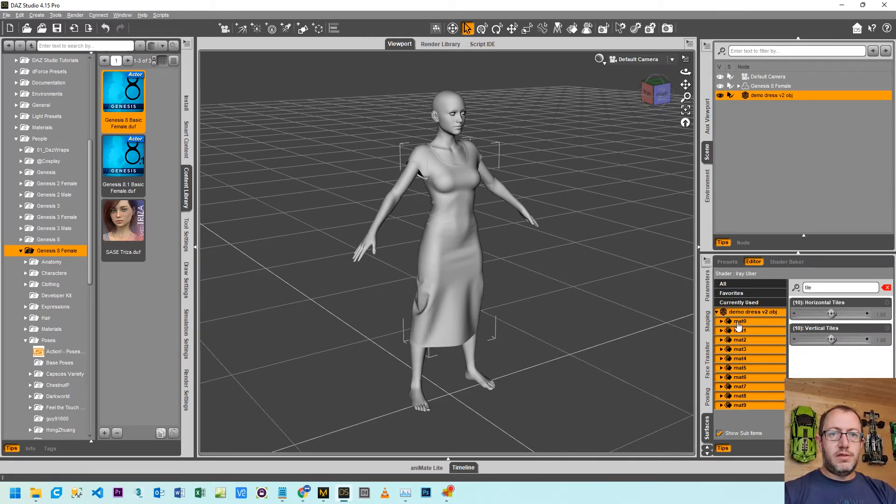
click(739, 323)
click(737, 331)
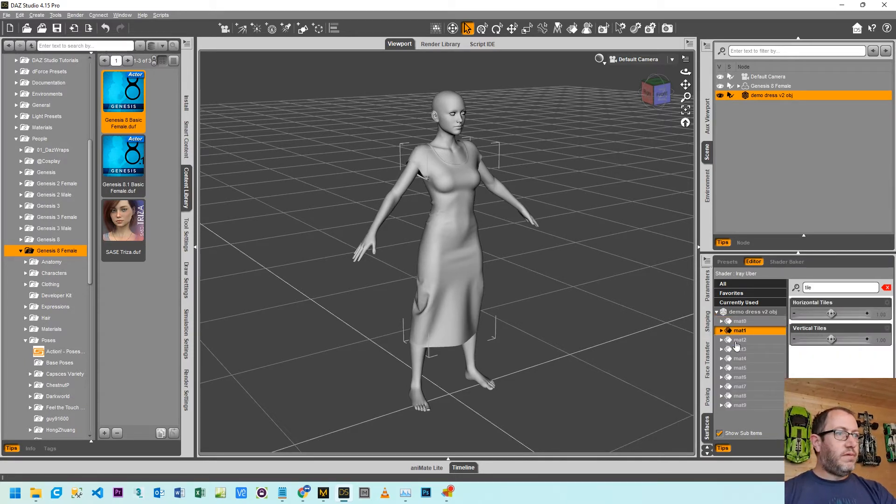
click(736, 340)
click(736, 350)
click(737, 358)
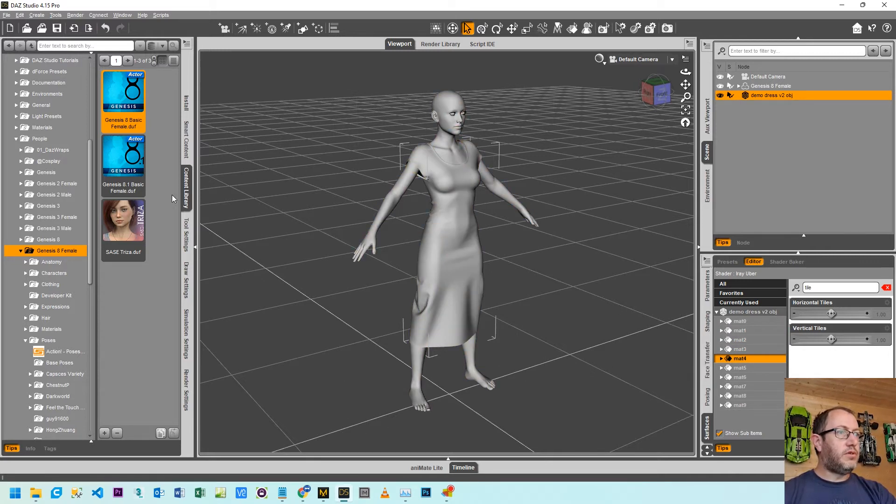
Activate the Geometry Editor tool and list the dress's surface groups.
click(185, 229)
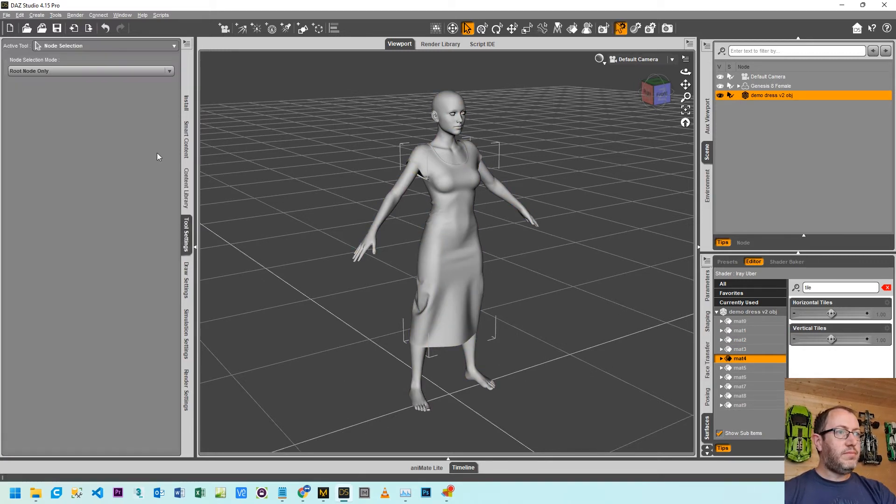
click(85, 45)
click(64, 159)
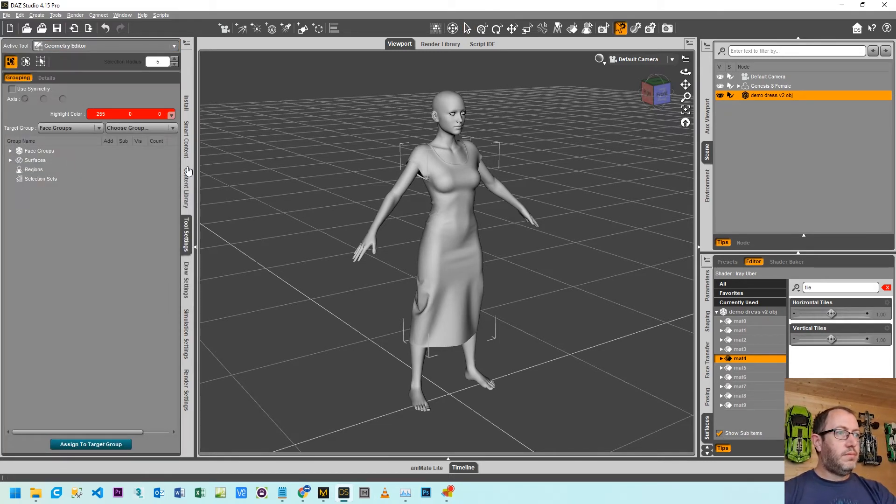
click(10, 160)
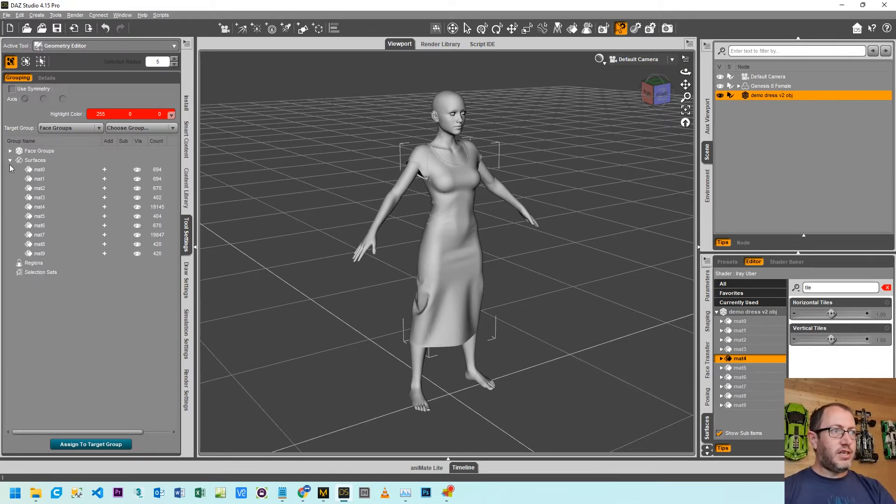
Highlight the surface groups mat0 through mat9 one after another to identify which part of the dress each covers.
click(45, 172)
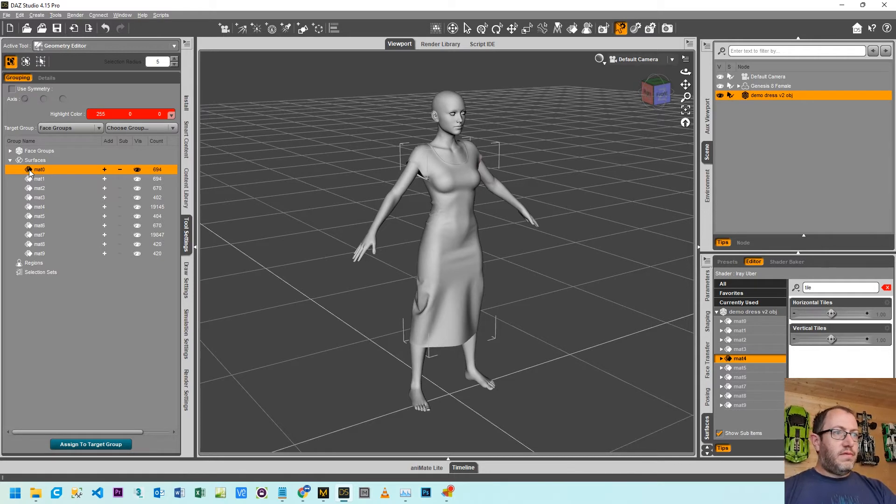
click(32, 182)
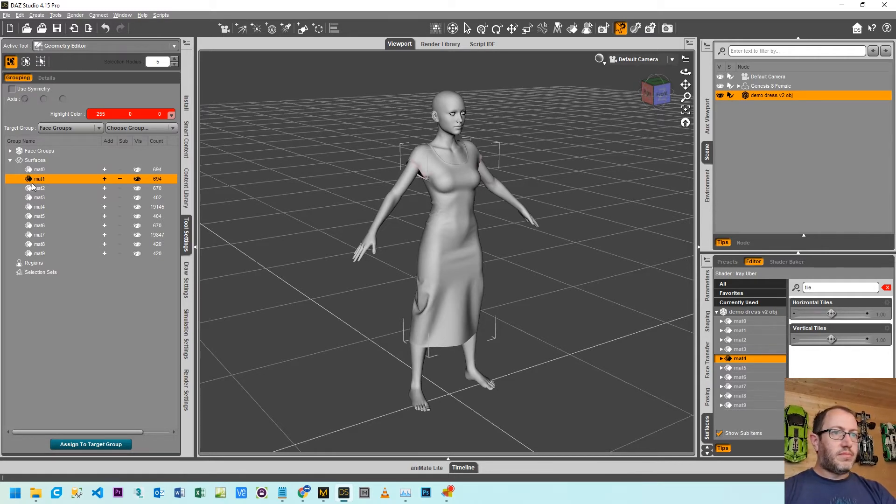
click(30, 189)
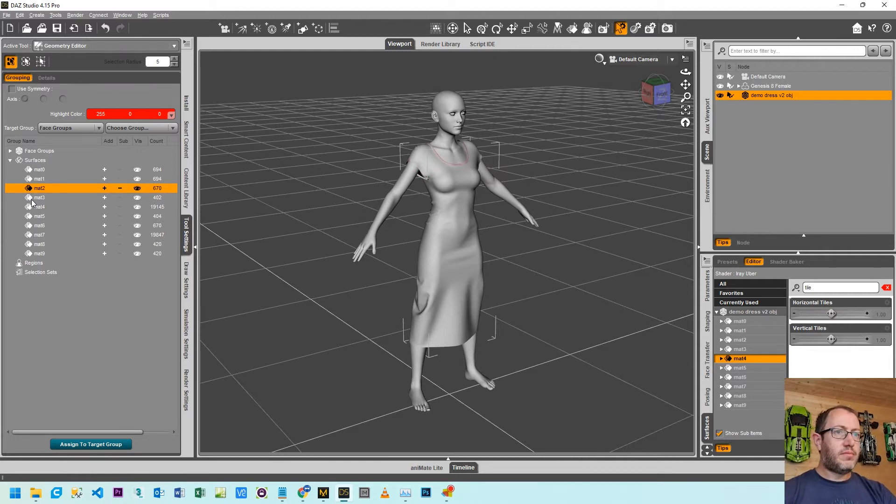
click(32, 199)
click(29, 209)
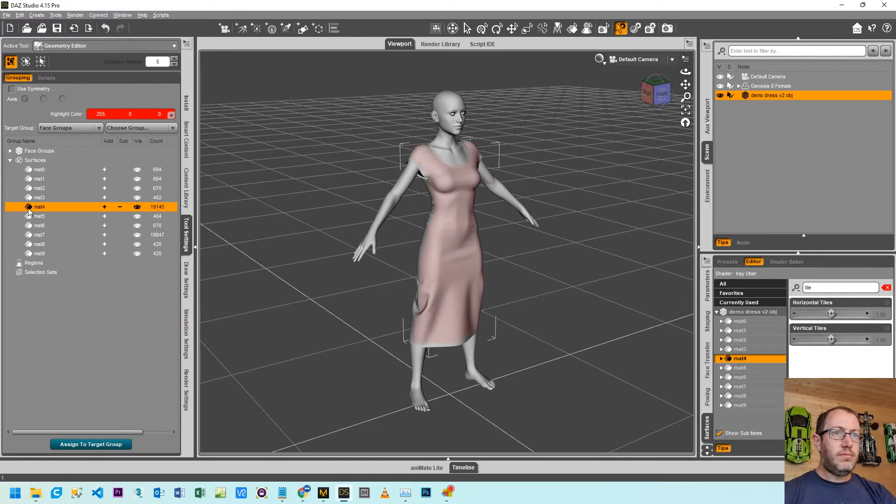
click(25, 218)
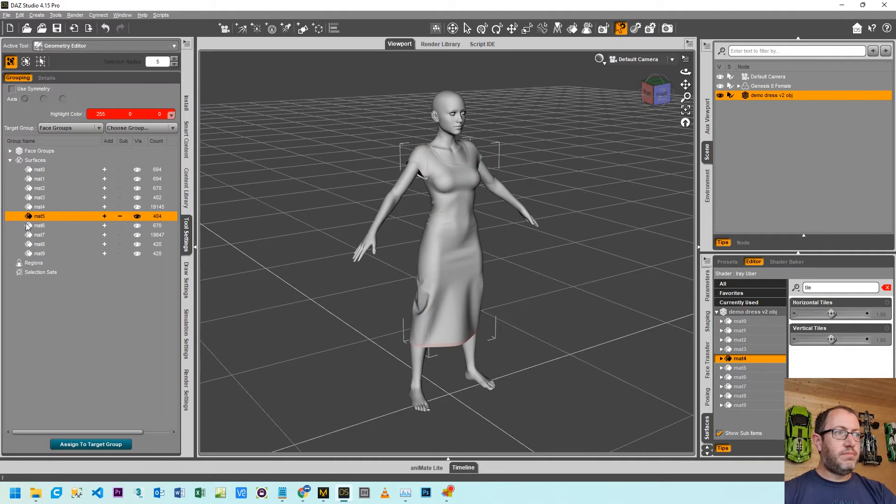
click(26, 226)
click(28, 234)
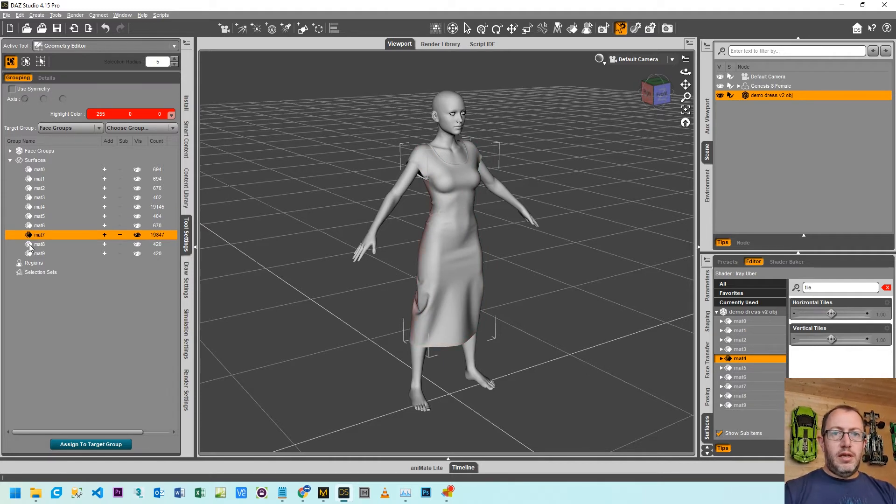
click(29, 245)
click(30, 254)
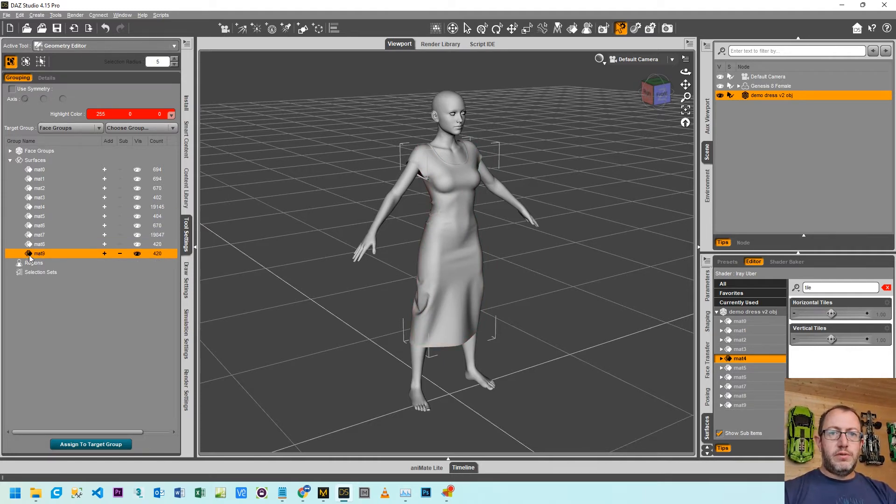
click(33, 161)
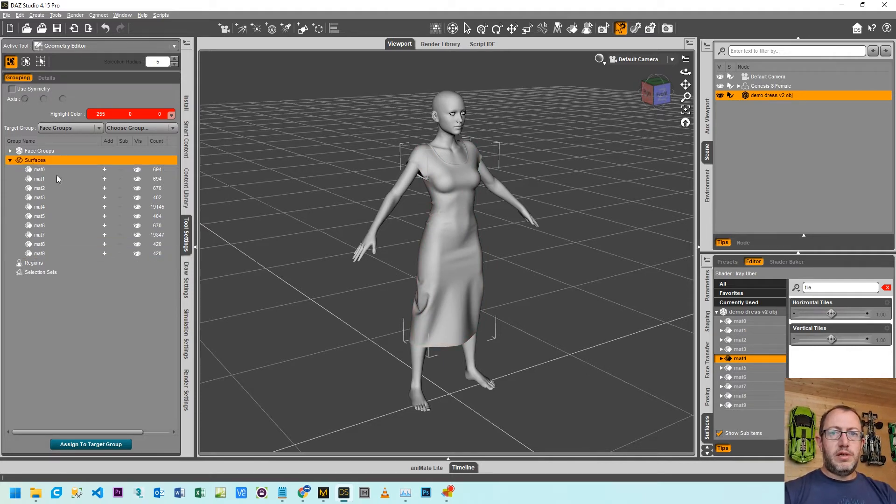
Apply the diffuse texture "demo dress_[Diffuse].png" from the demo text folder to all ten dress surfaces, clearing the "tile" property filter.
click(749, 313)
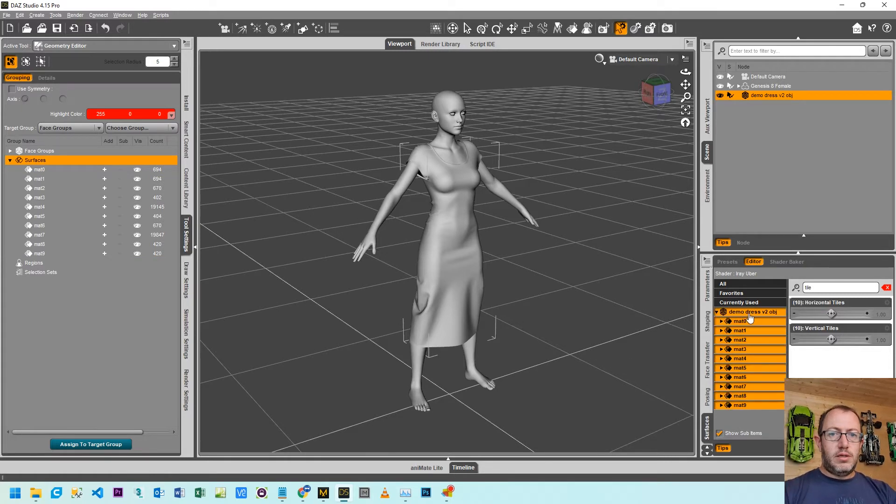
click(887, 289)
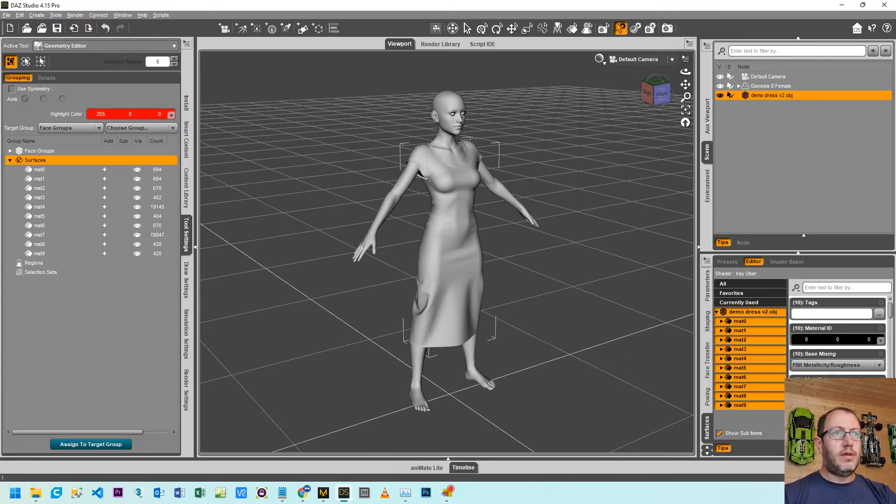
click(798, 417)
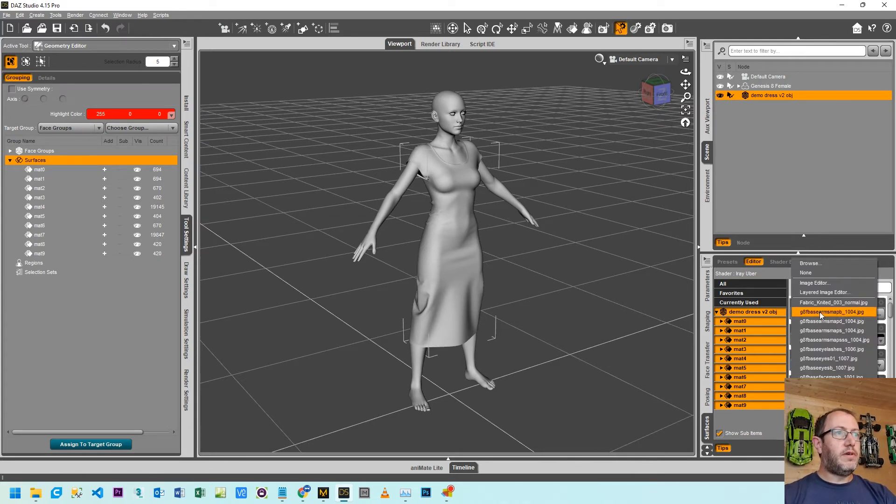
click(810, 262)
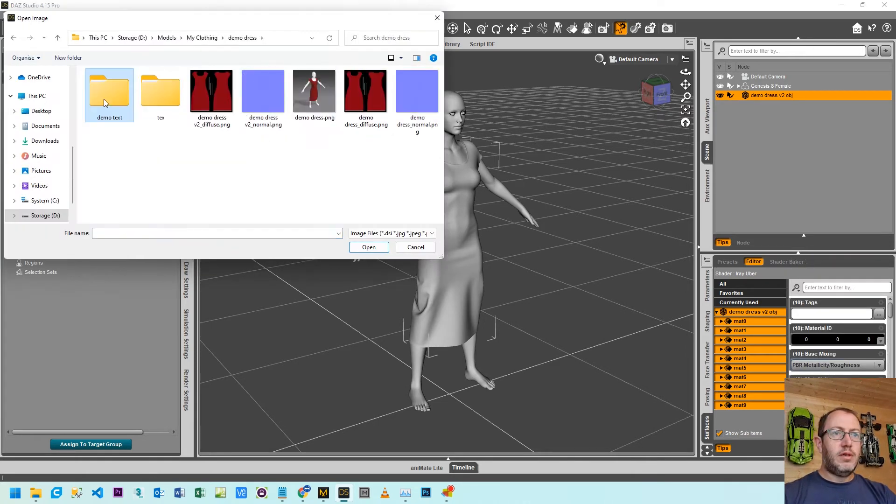
double_click(109, 96)
double_click(104, 102)
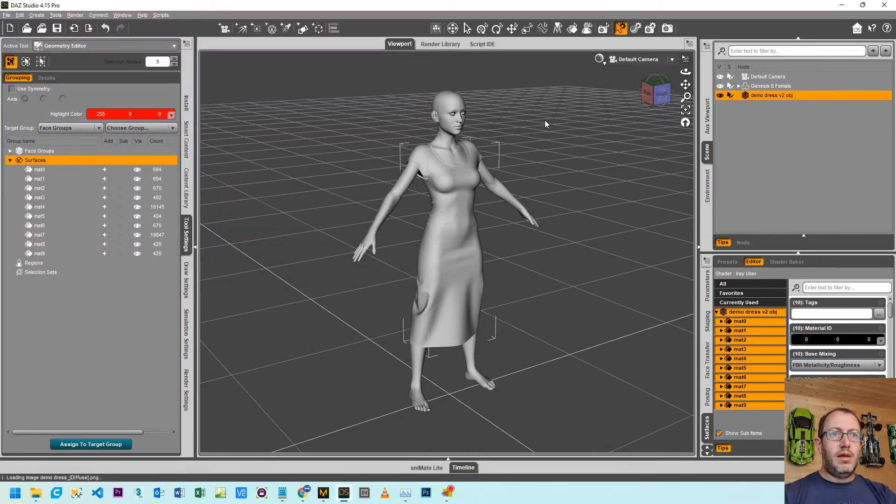
Preview the textured dress in NVIDIA Iray, examining its back, front and the neckline trim up close.
click(600, 59)
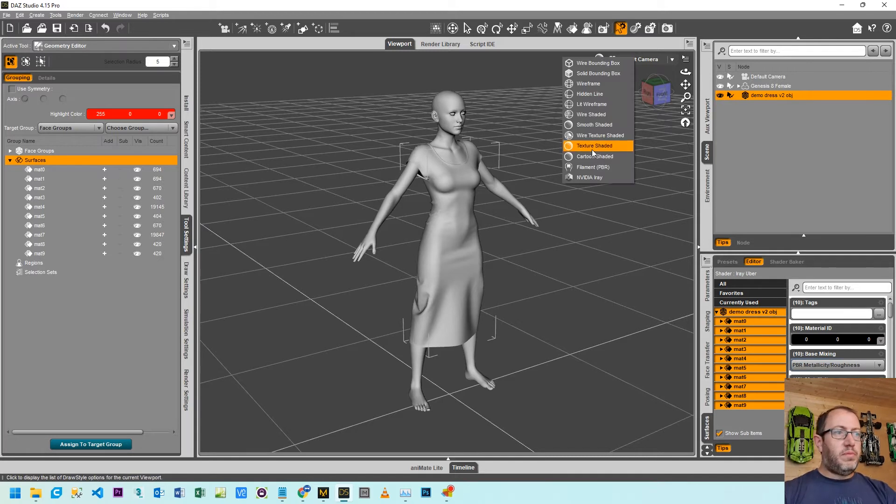
click(590, 178)
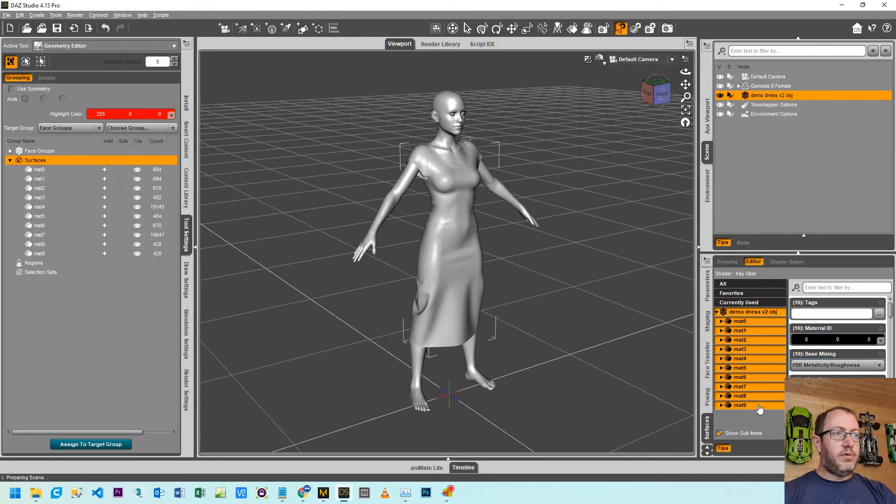
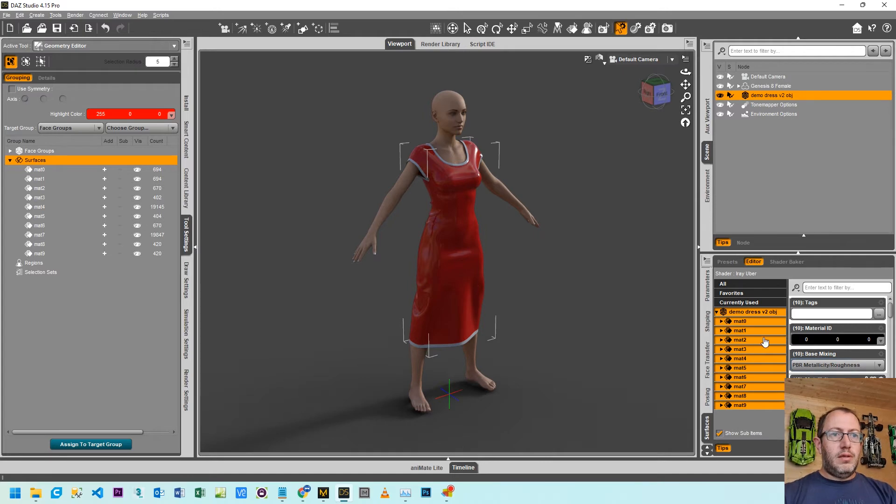
drag(657, 94, 568, 95)
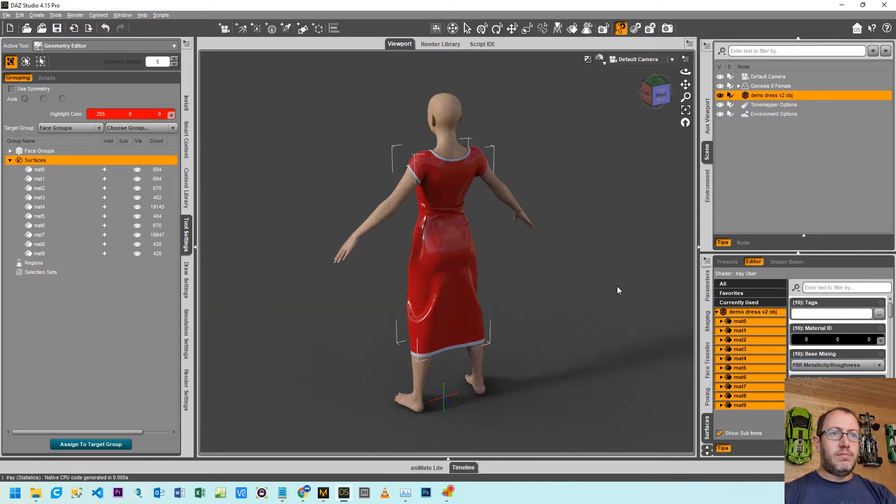
drag(654, 97, 717, 97)
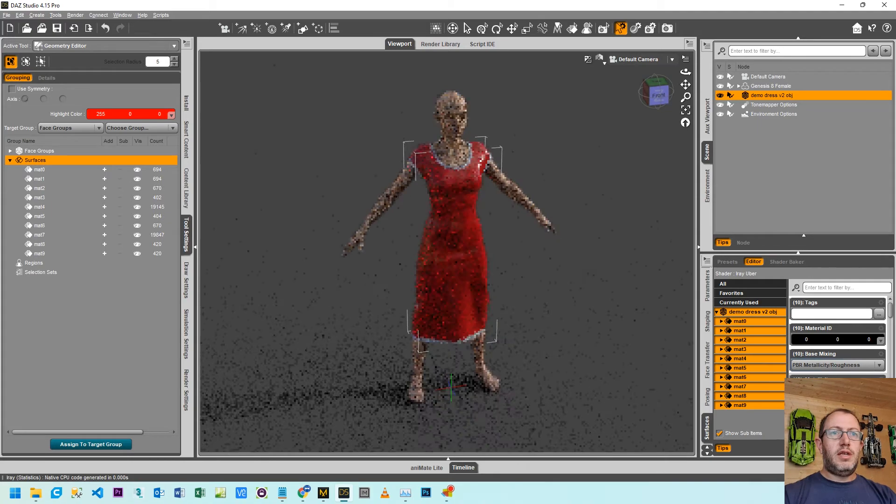
scroll(448, 140, up, 3)
scroll(456, 157, up, 5)
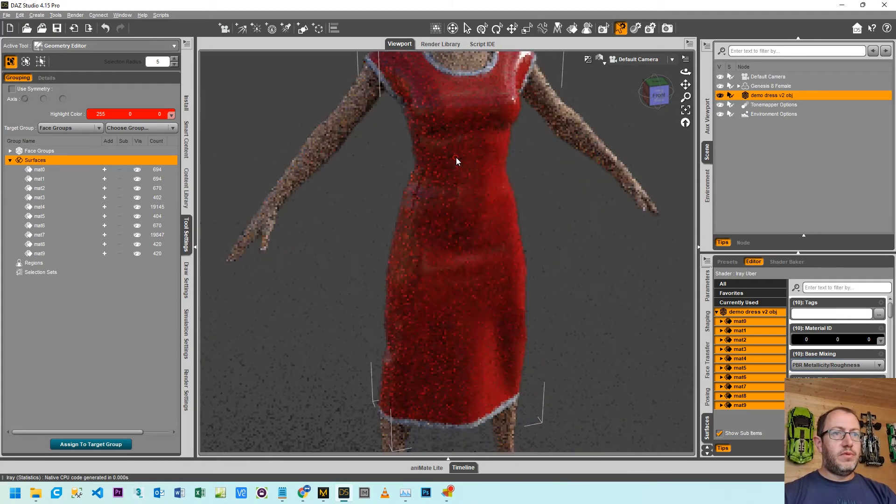
drag(686, 85, 685, 299)
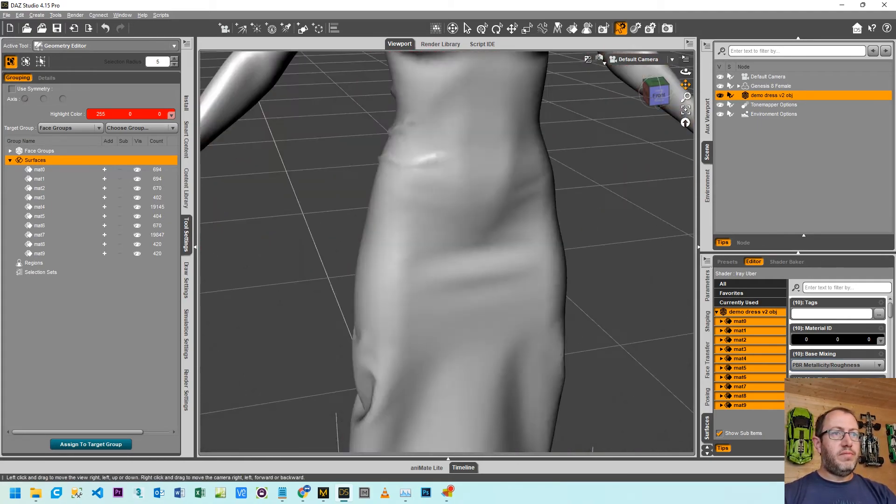
scroll(395, 173, up, 3)
scroll(395, 172, up, 3)
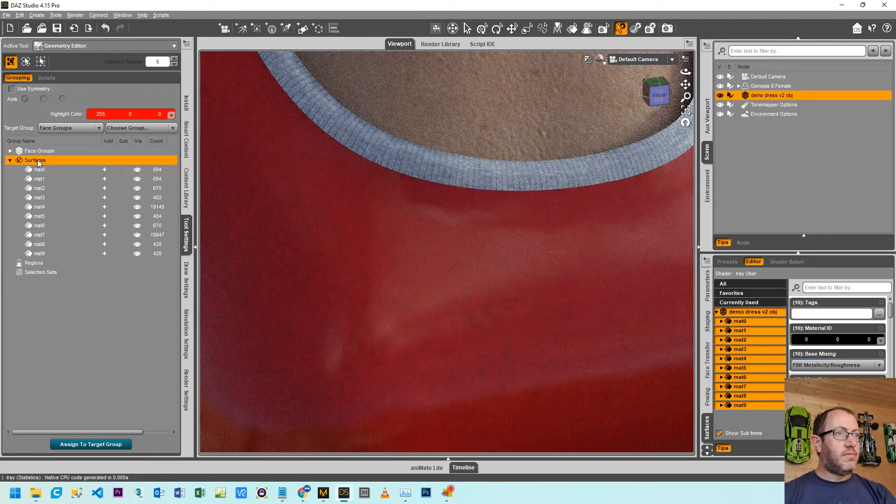
Rename the surface group mat2 as "neck trim 1".
double_click(37, 188)
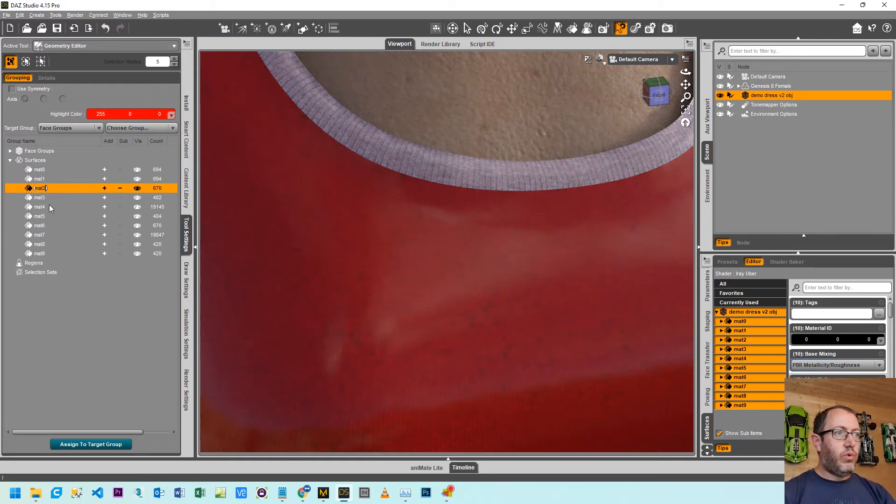
text(neck trim 1)
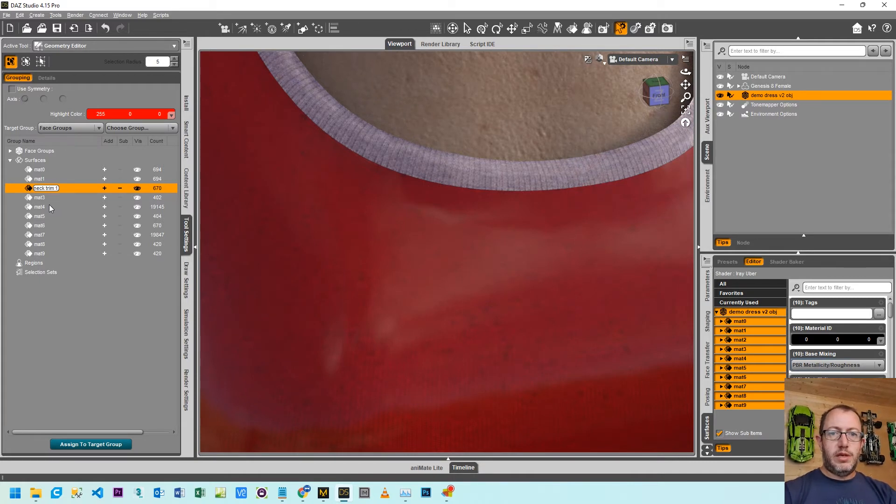
key(Return)
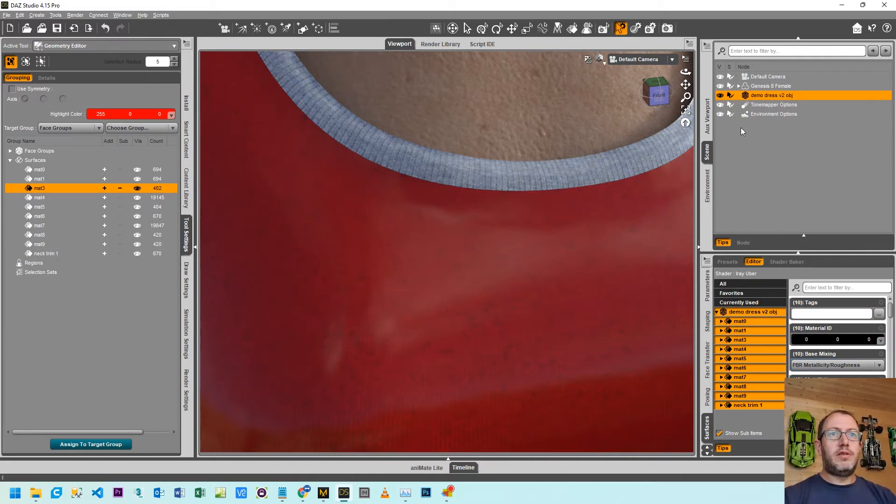
Delete the OBJ dress from the scene and return the viewport from NVIDIA Iray to a plain shaded display.
key(Delete)
scroll(528, 220, down, 10)
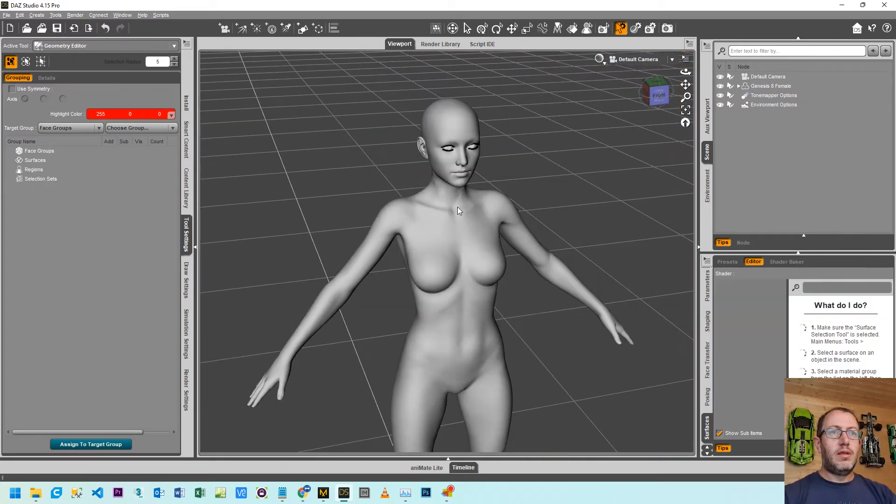
scroll(457, 210, down, 3)
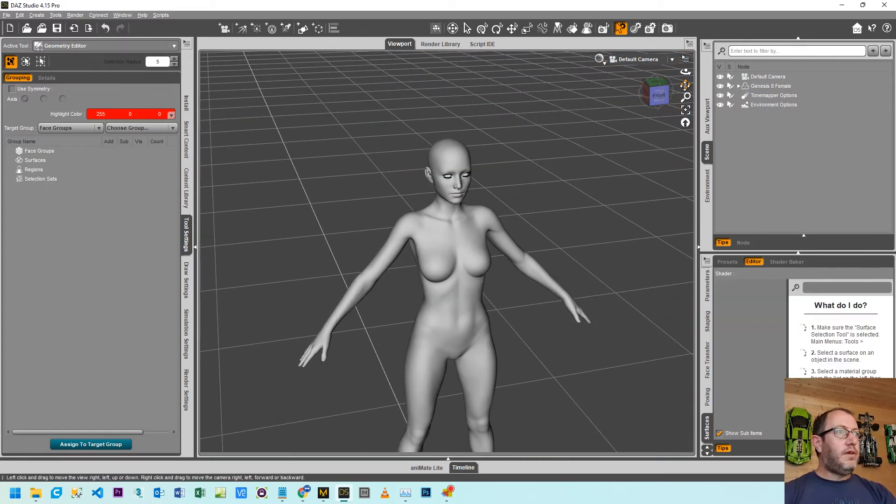
drag(685, 86, 621, 126)
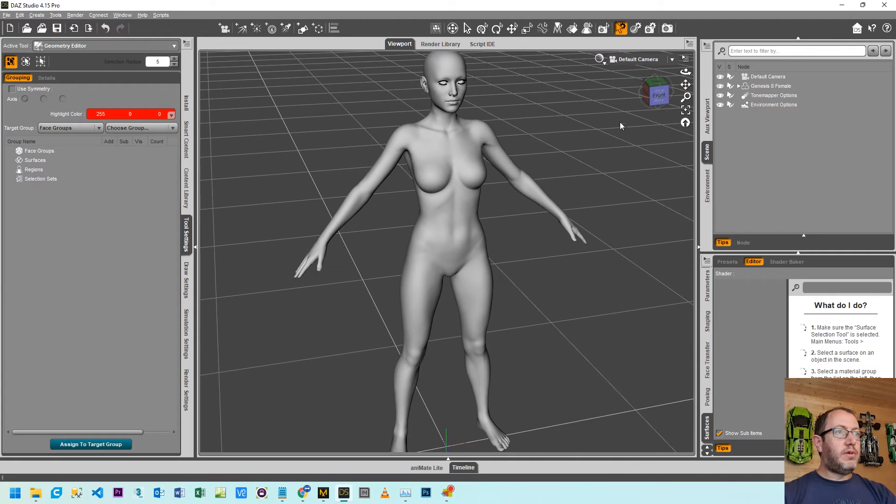
Import the FBX version of the dress, "demo dress v2.fbx", from the demo dress folder into the scene.
click(6, 15)
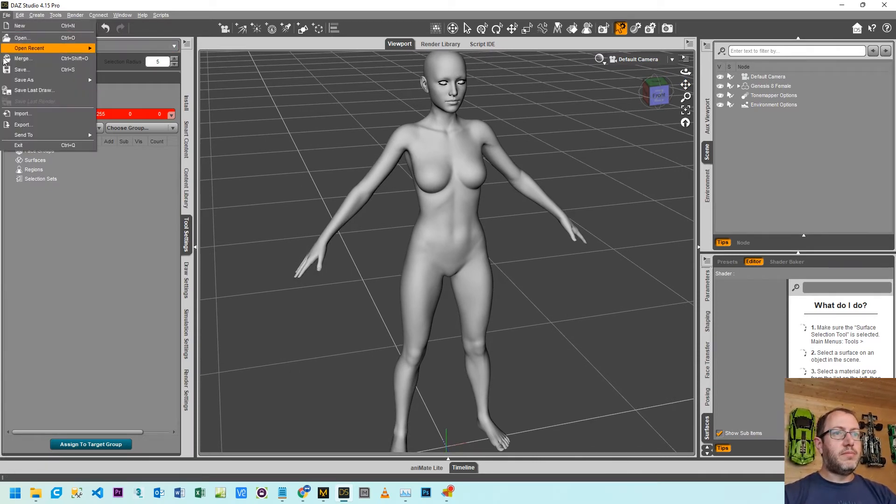
click(21, 113)
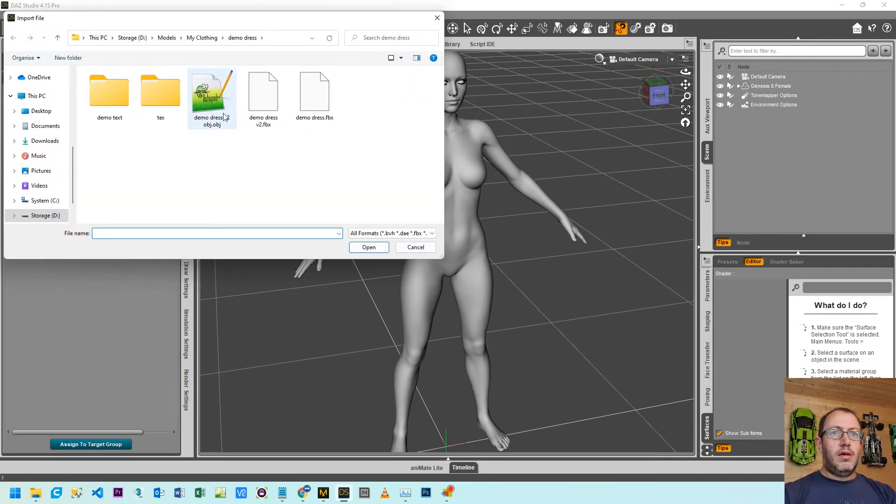
double_click(270, 110)
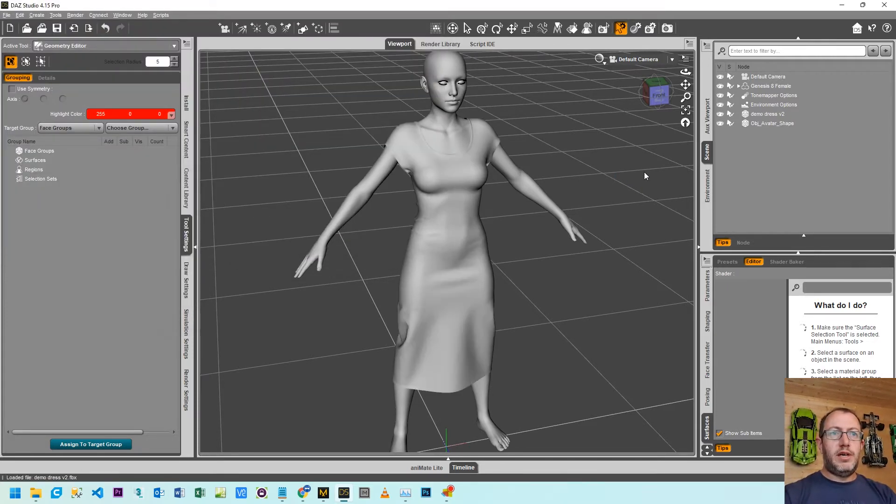
Hide Genesis 8 Female and toggle the visibility of Obj_Avatar_Shape to check what the FBX brought in besides the dress.
click(761, 124)
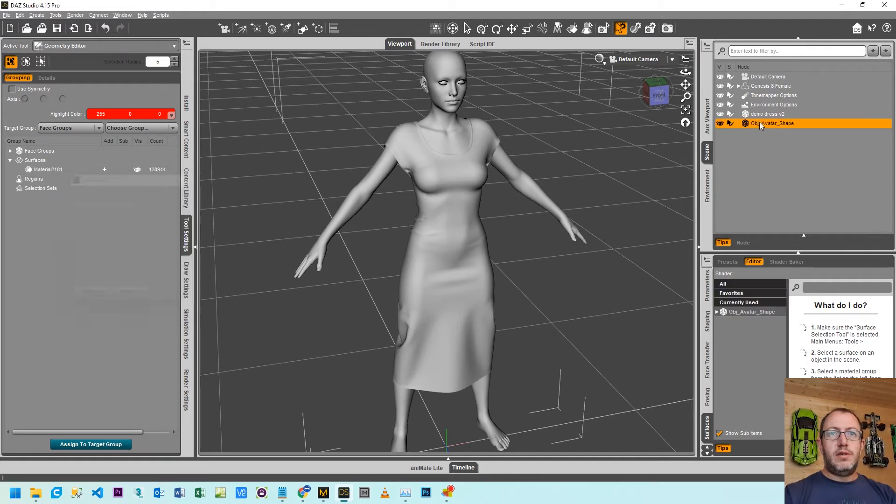
click(720, 124)
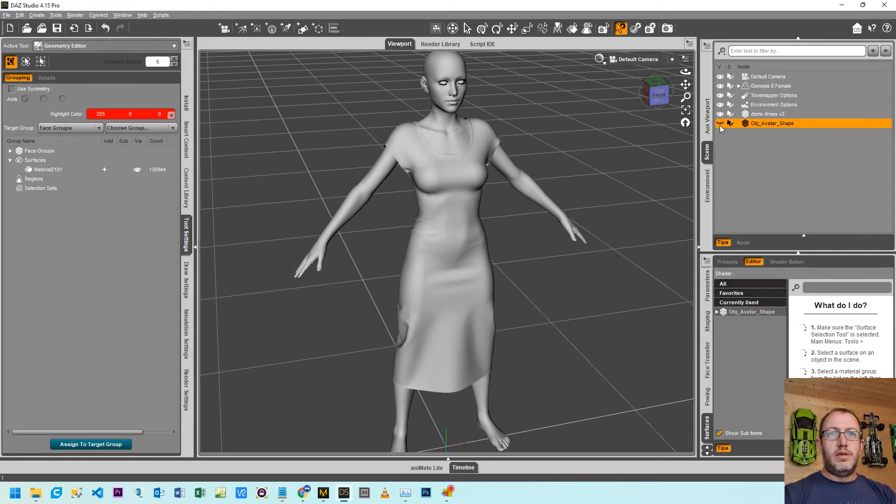
click(721, 125)
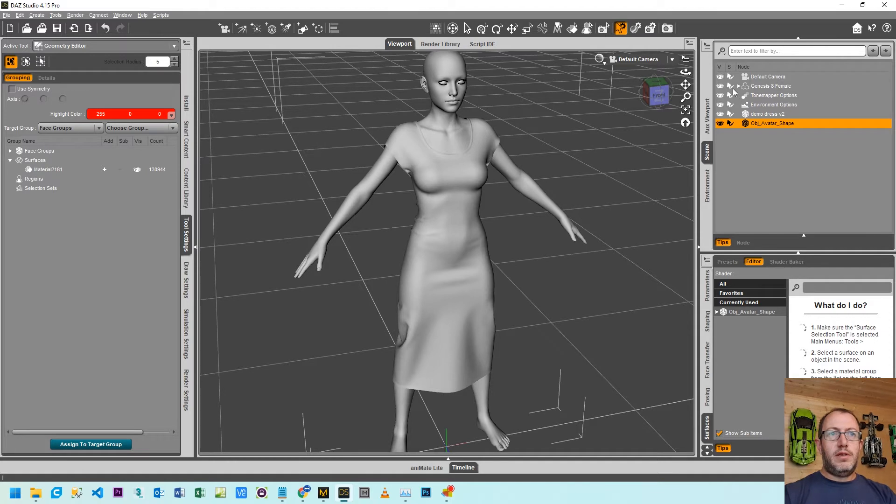
click(719, 124)
click(720, 124)
click(720, 124)
click(720, 125)
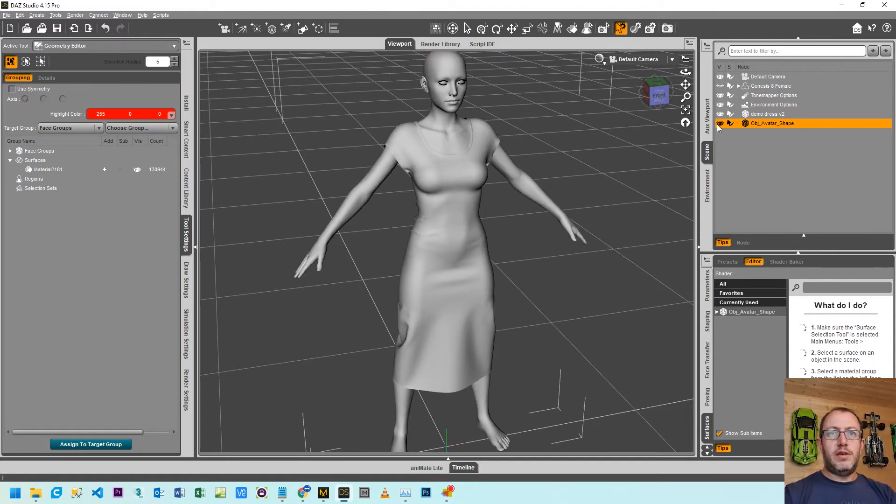
Delete Obj_Avatar_Shape from the scene and make the Genesis 8 Female figure visible again.
right_click(756, 126)
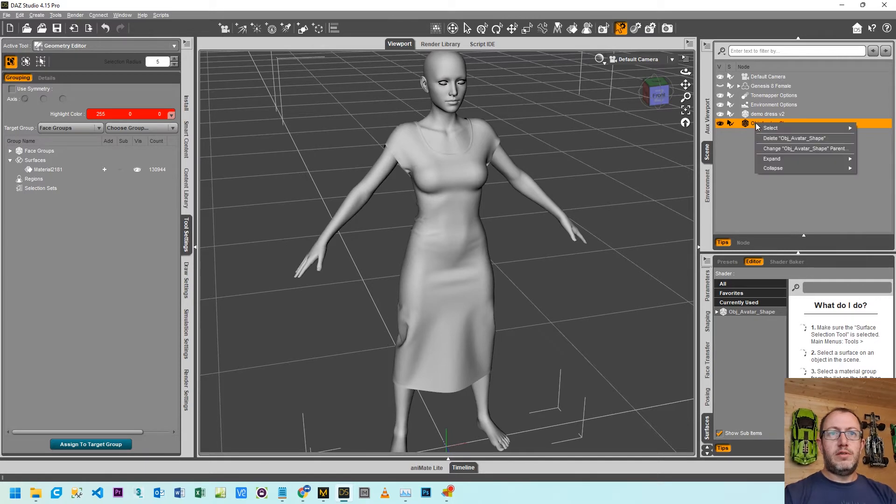
click(775, 146)
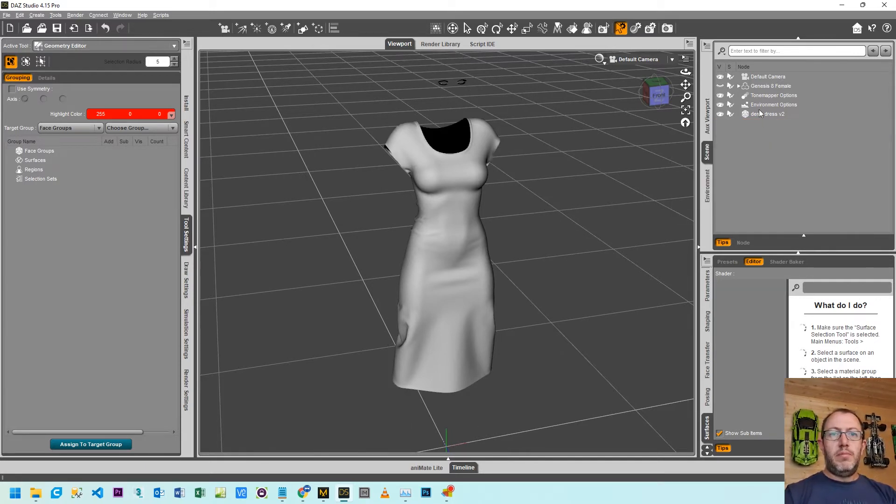
click(721, 86)
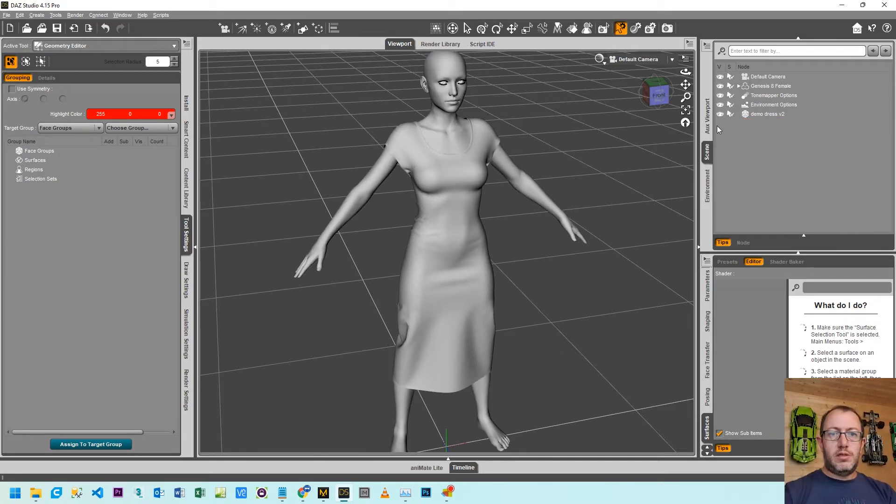
Select demo dress v2 and review its arm, body and neck surfaces, comparing them with the fabric list in Marvelous Designer.
click(761, 115)
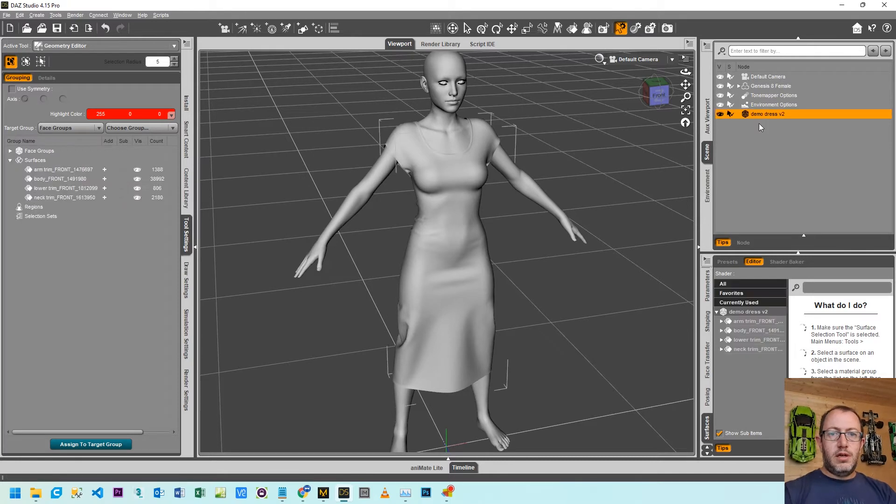
click(757, 322)
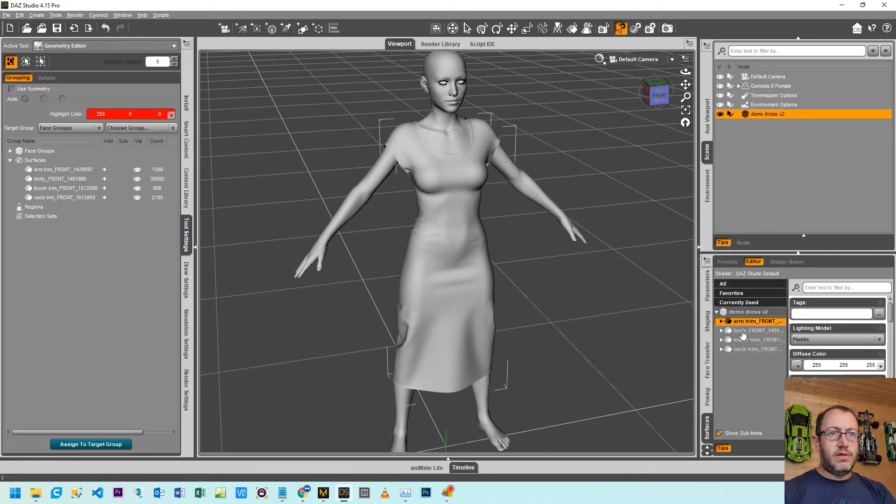
click(743, 332)
click(742, 350)
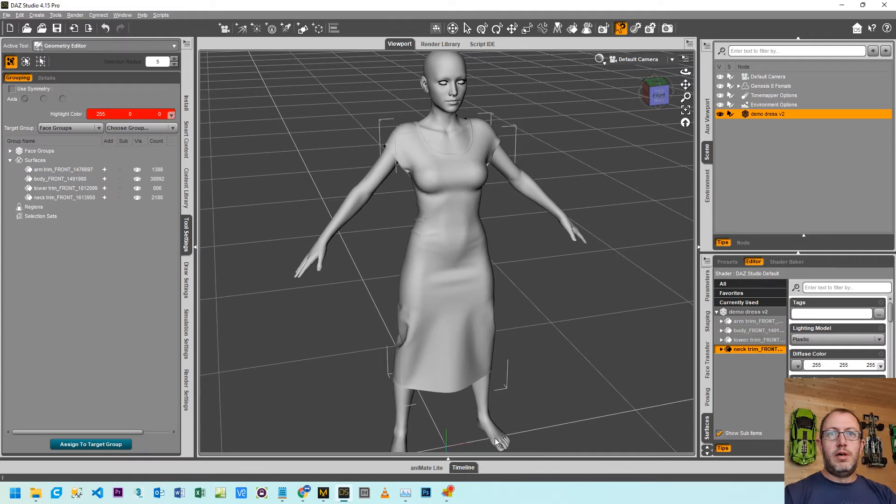
click(325, 495)
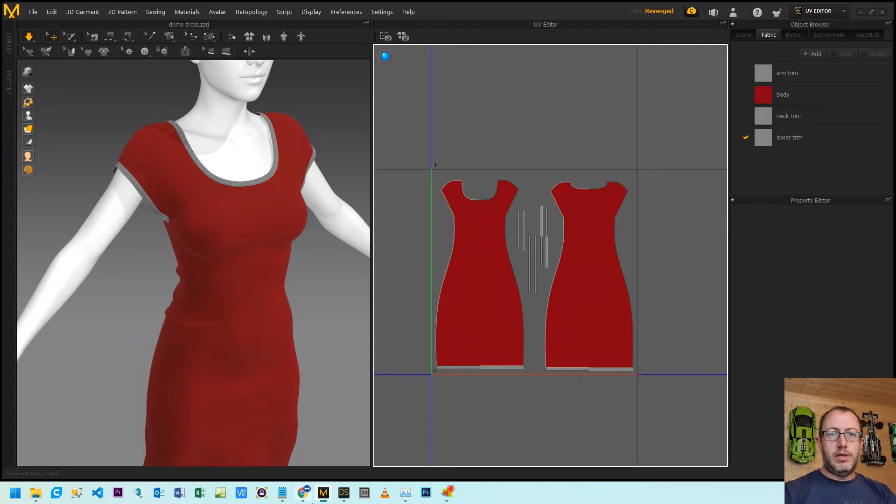
click(344, 494)
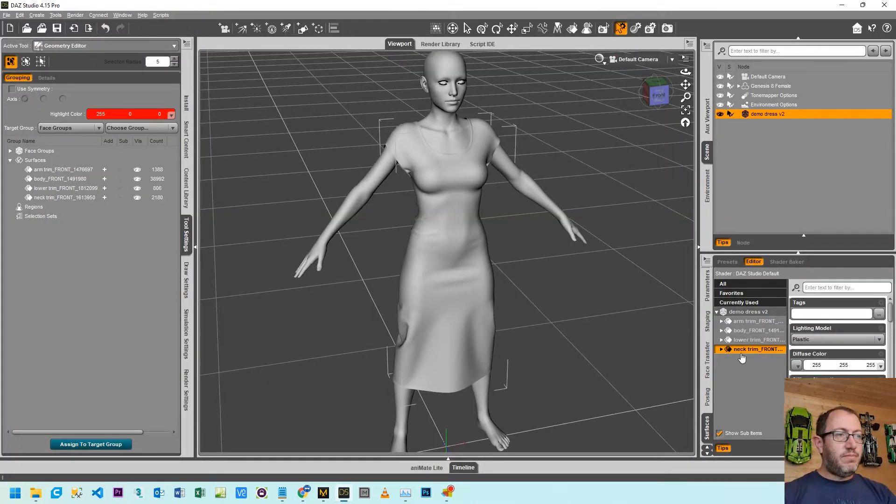
click(742, 322)
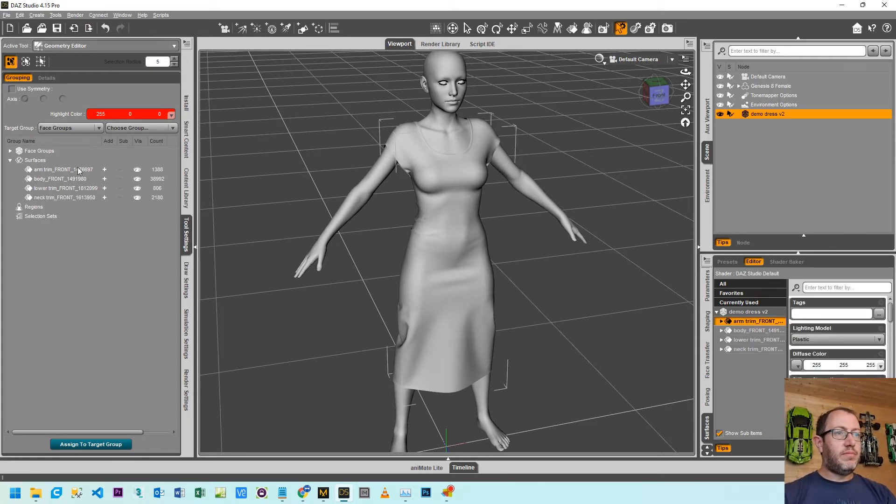
Highlight the dress's arm trim, body, lower trim and neck trim surface groups one by one to examine which areas they cover.
click(40, 171)
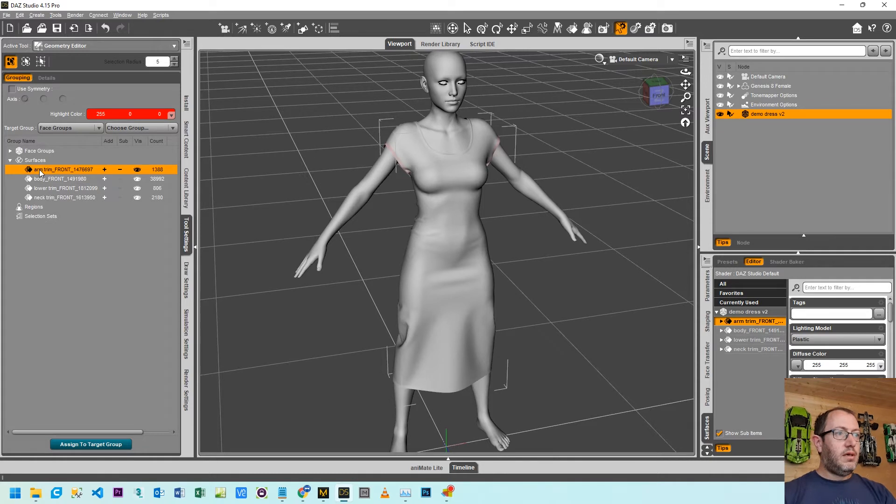
click(41, 181)
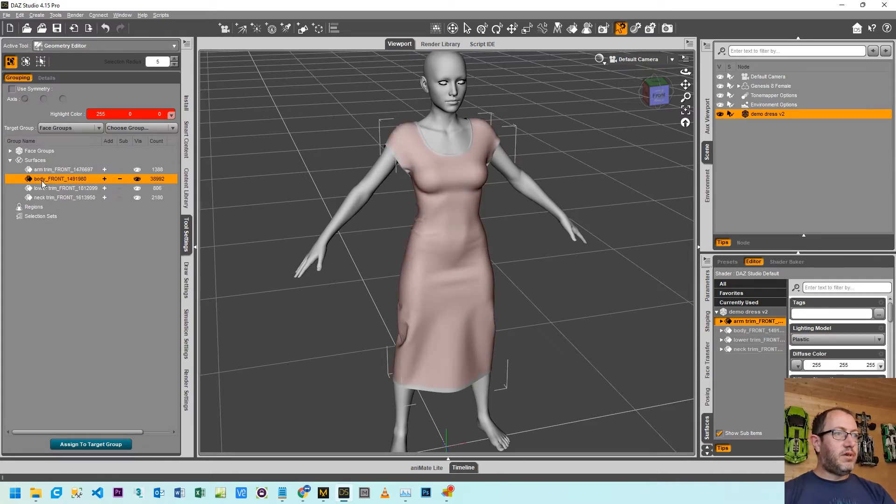
click(42, 189)
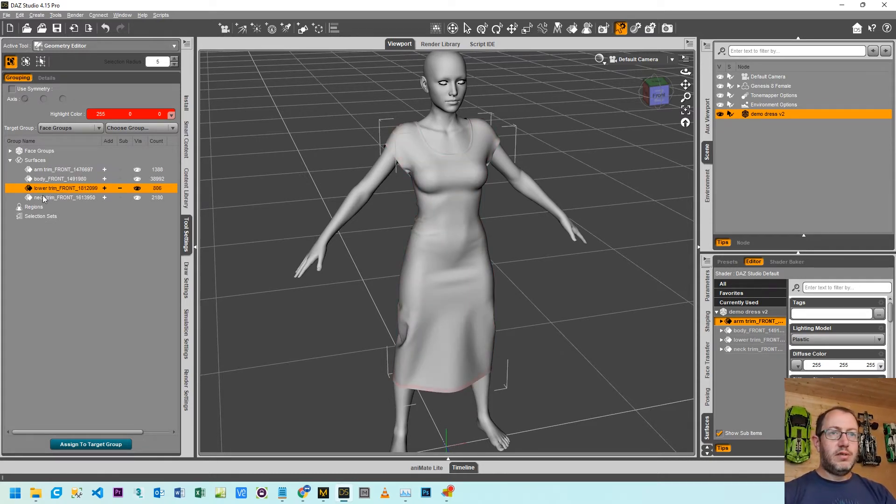
click(44, 199)
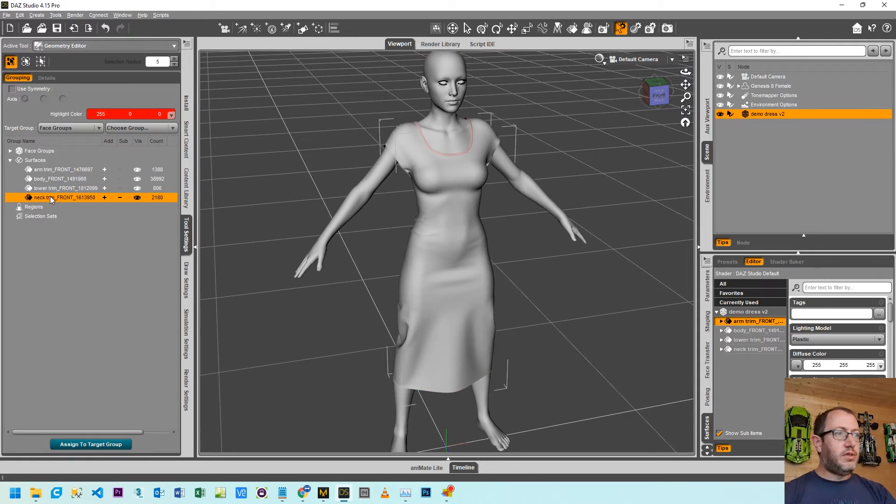
click(52, 170)
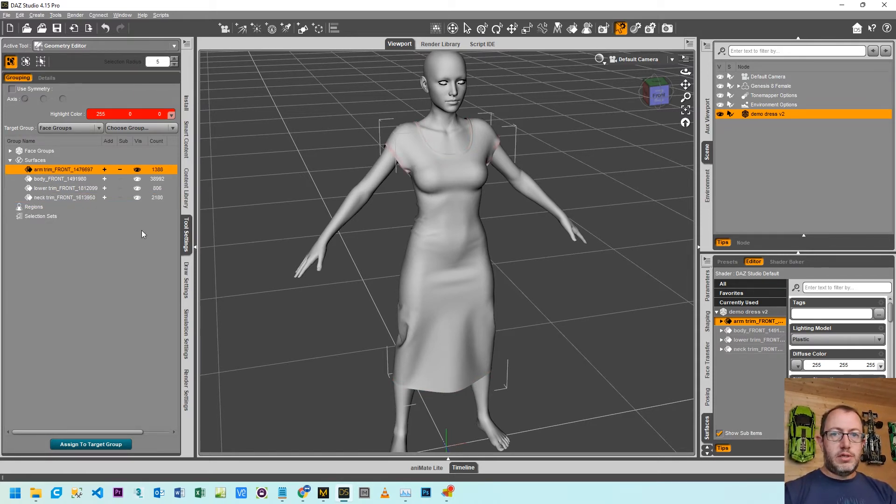
Apply the Iray Uber Base shader to all four surfaces of demo dress v2.
click(728, 313)
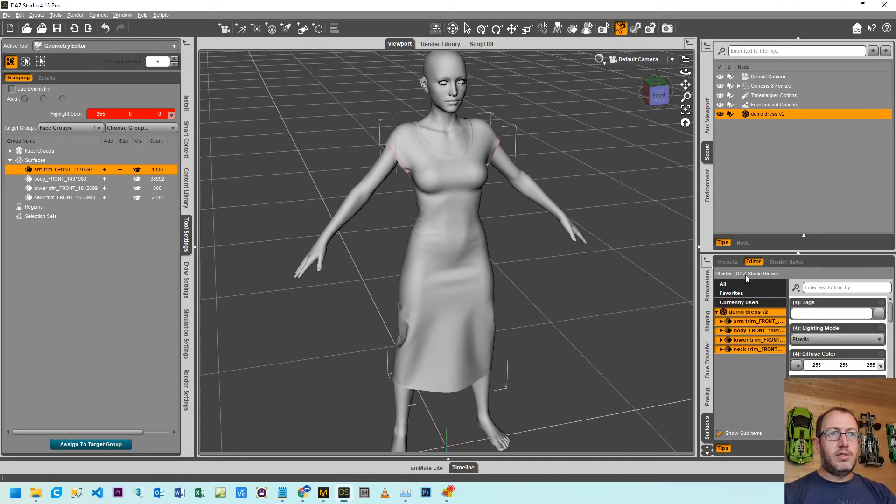
click(728, 261)
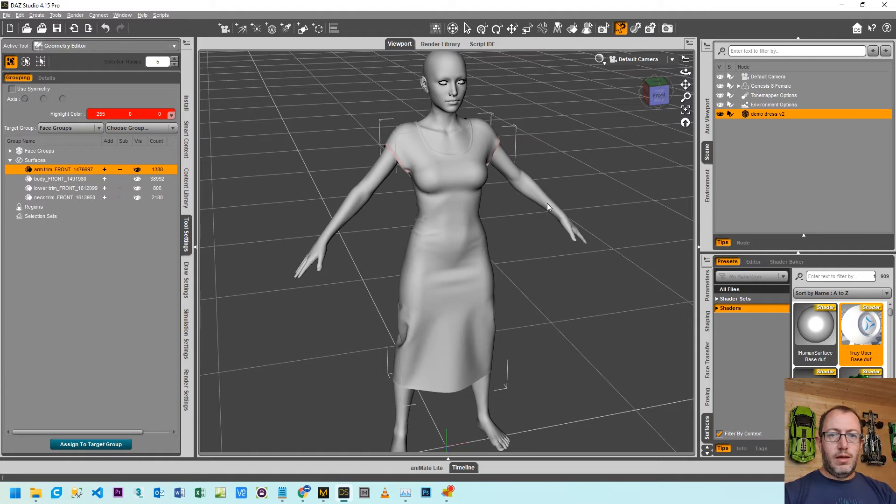
click(753, 262)
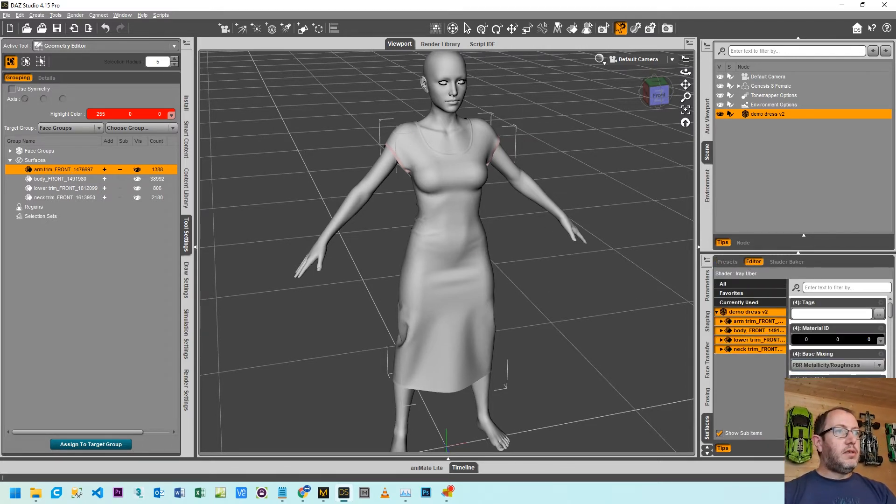
Assign demo dress_[Diffuse].png as the Base Color image for all dress surfaces.
click(798, 417)
click(808, 245)
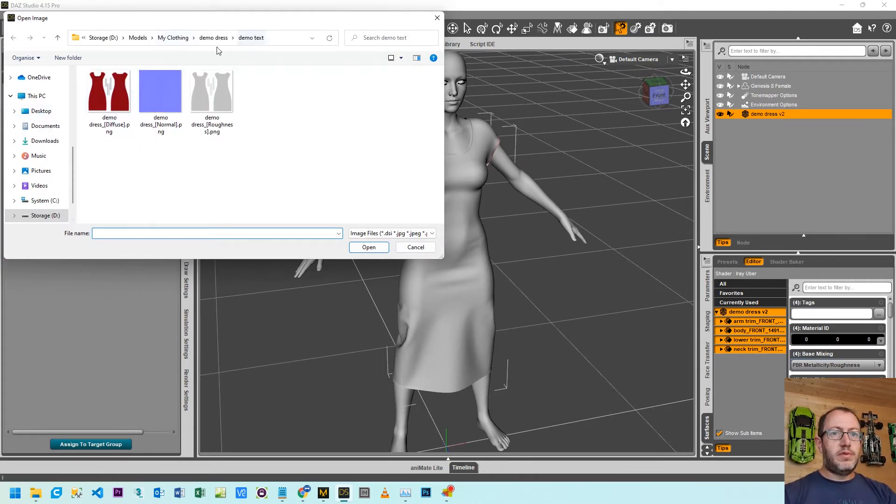
double_click(107, 98)
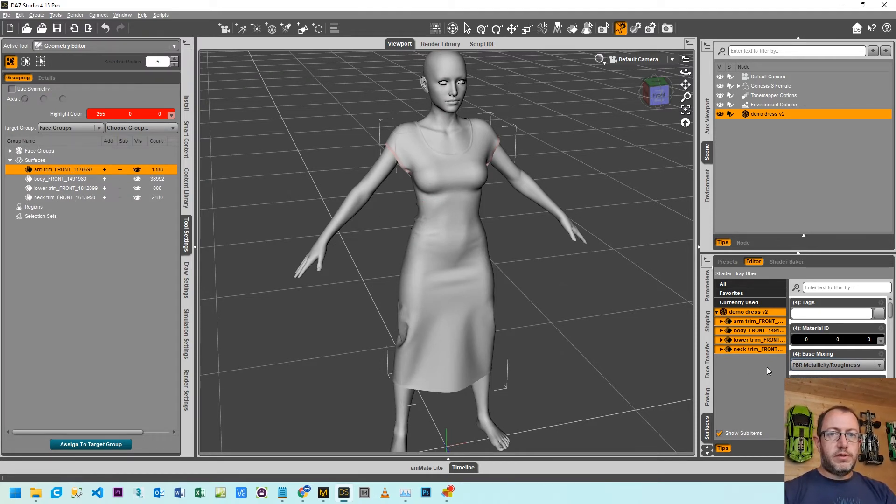
Raise the Diffuse Roughness of all dress surfaces and assign demo dress_[Roughness].png as its image map.
scroll(823, 345, down, 3)
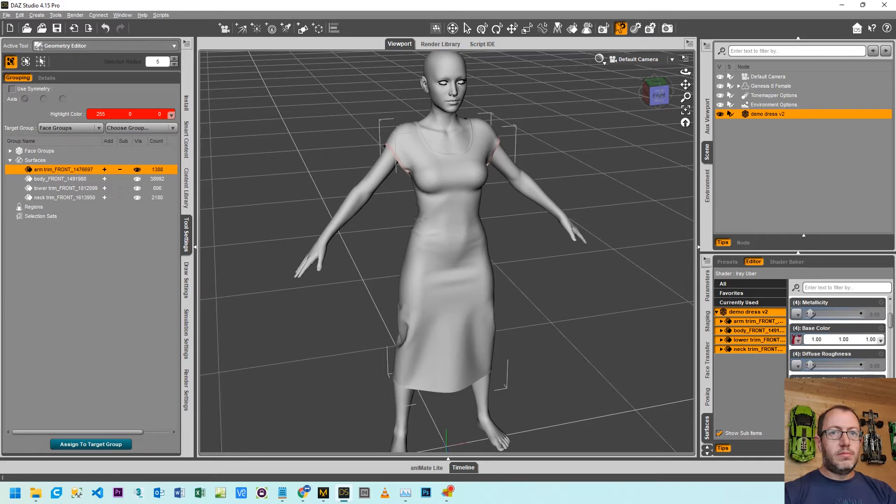
drag(810, 340, 862, 341)
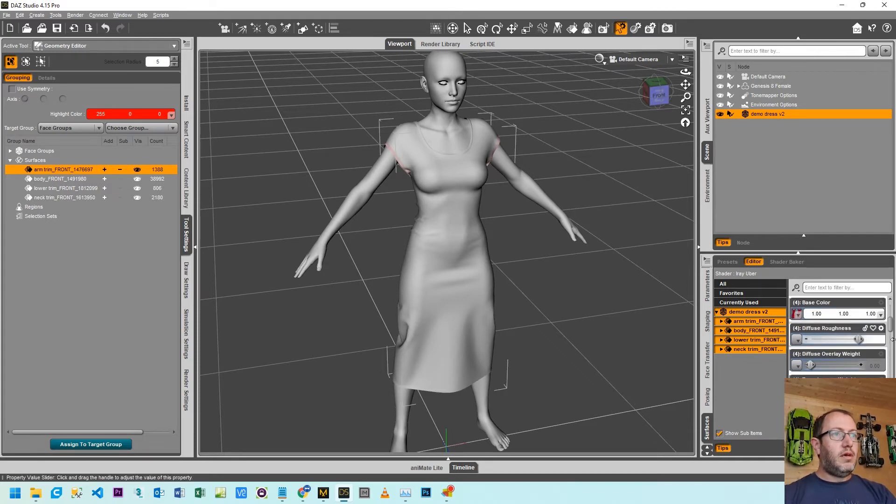
click(798, 341)
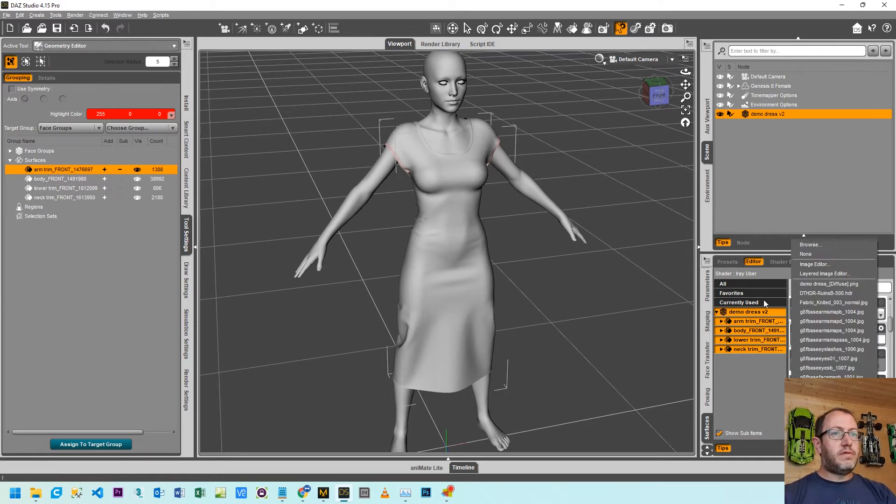
click(810, 245)
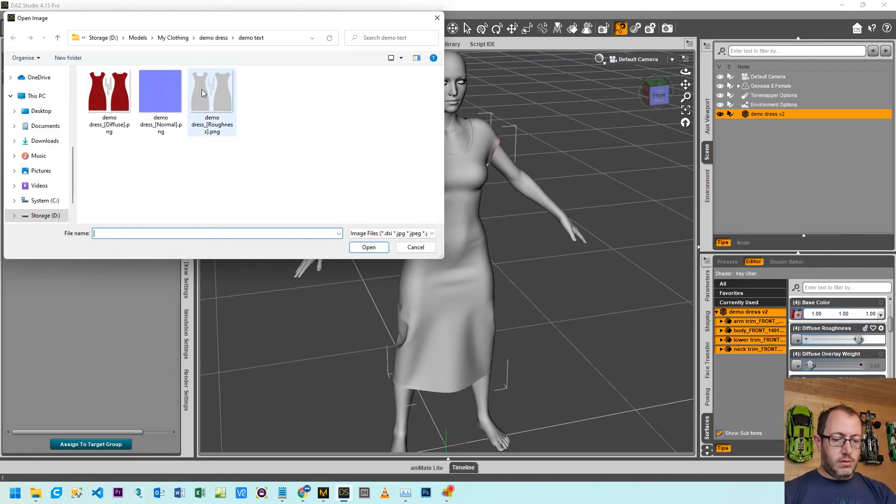
double_click(202, 91)
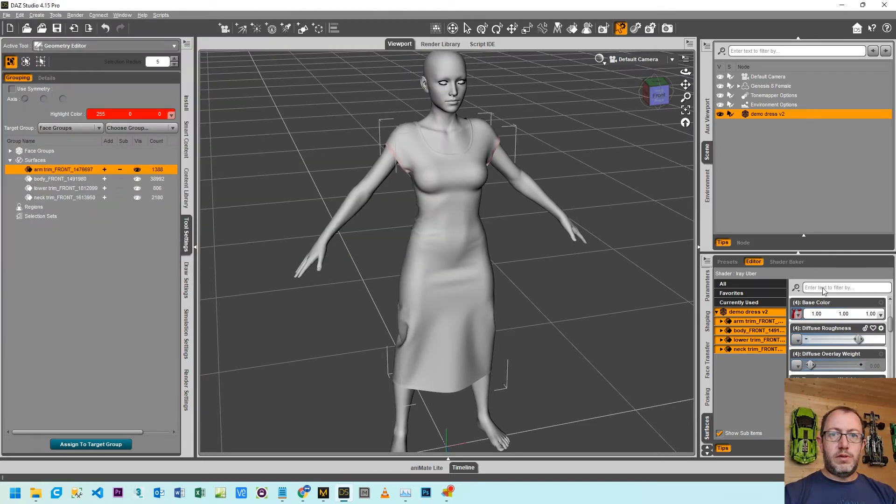
Filter the surface properties for "nor" and assign demo dress_[Normal].png as the Normal Map of all dress surfaces.
text(no)
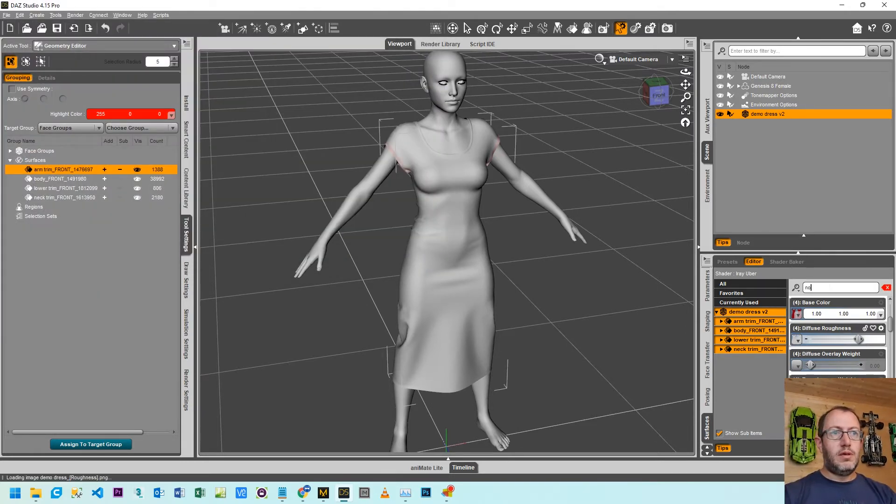
text(r)
click(797, 315)
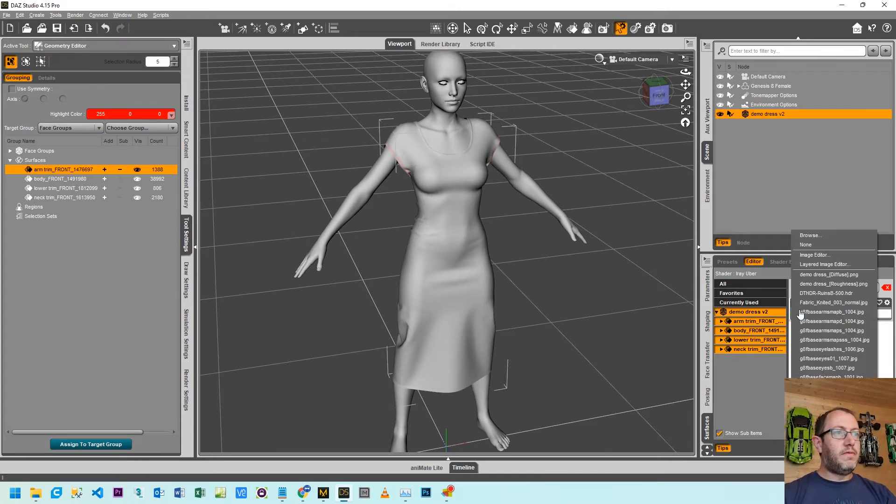
click(814, 236)
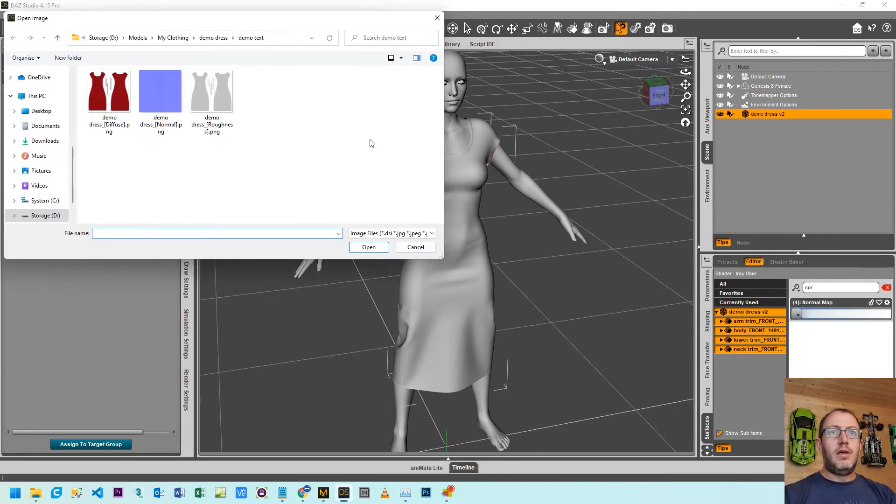
double_click(150, 94)
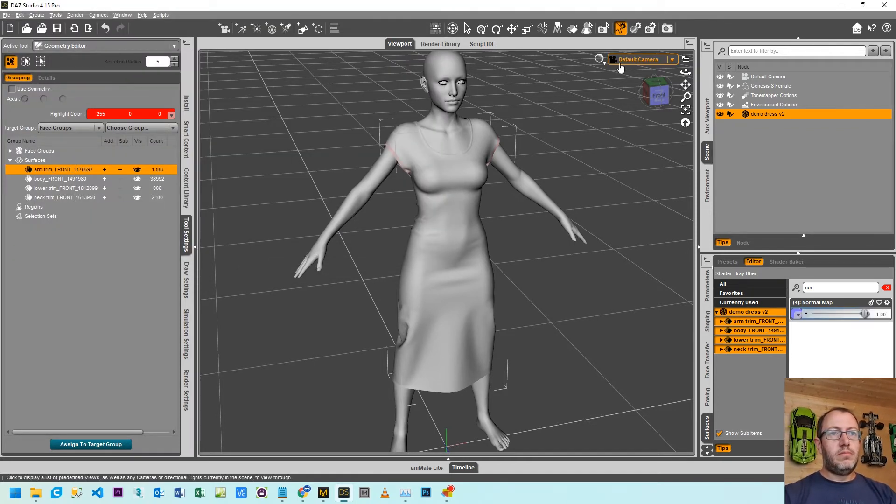
Switch the viewport to the Iray preview and examine the knit texture of the bodice, neck trim and arm trim up close.
click(600, 60)
click(583, 176)
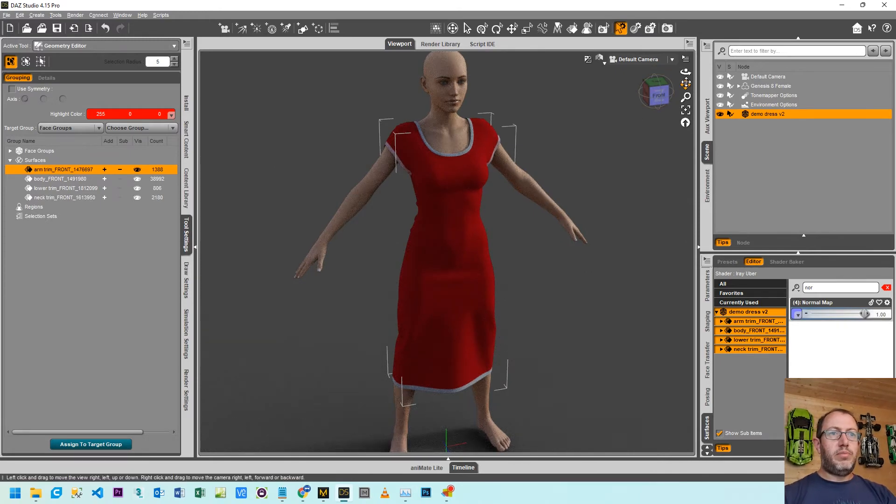
drag(686, 84, 675, 143)
drag(685, 97, 684, 46)
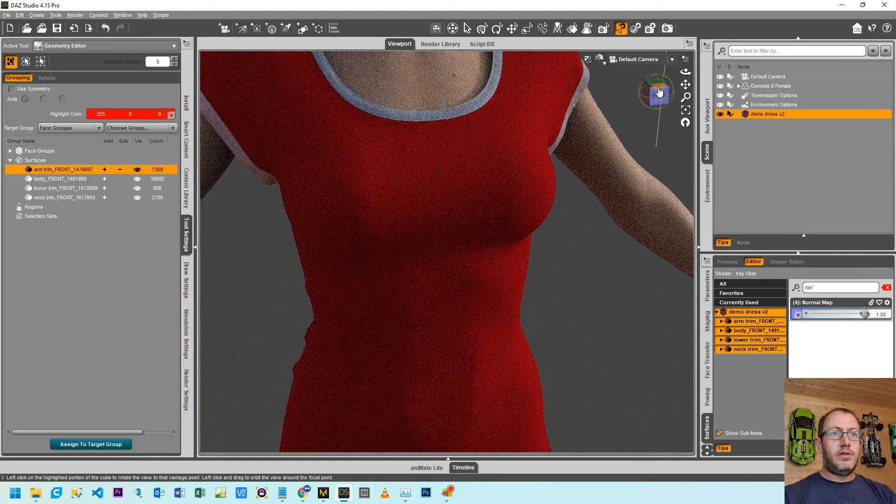
drag(686, 84, 807, 205)
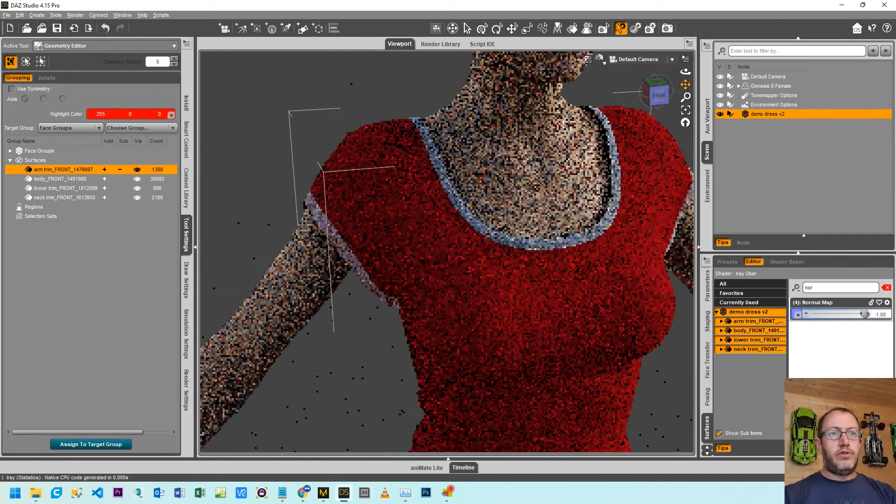
drag(686, 98, 685, 62)
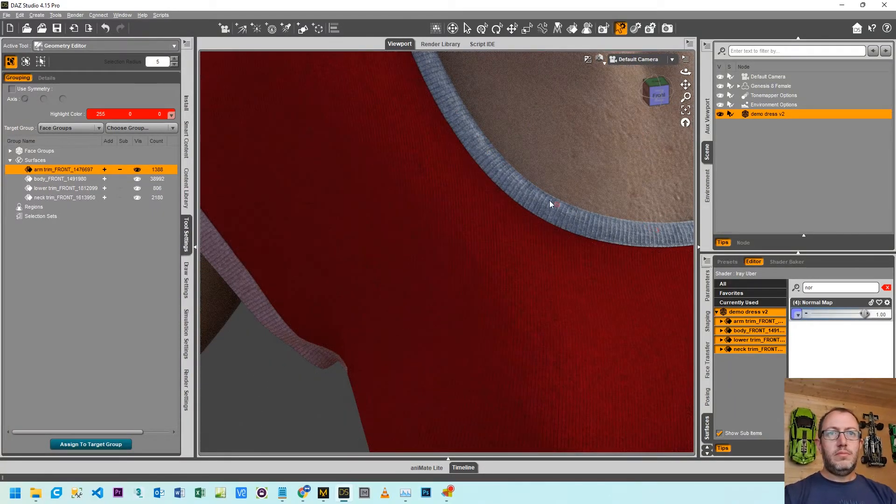
scroll(475, 136, down, 8)
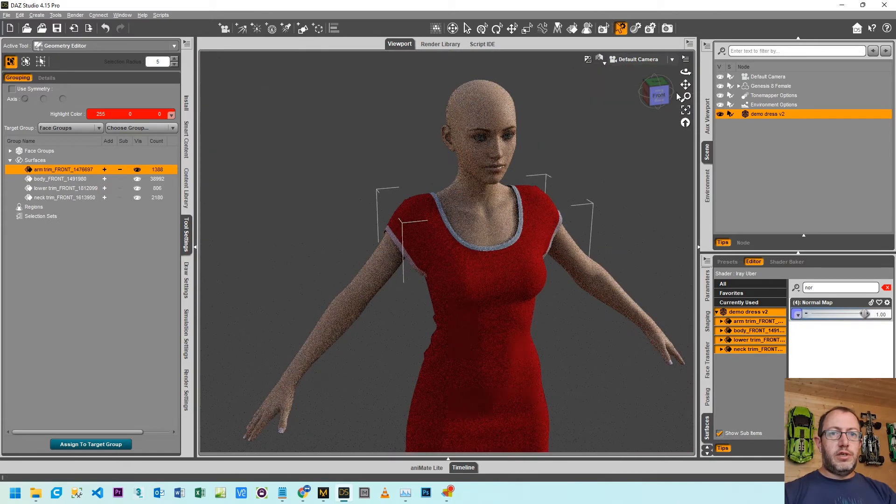
mouse_move(660, 96)
mouse_down()
mouse_move(589, 91)
mouse_move(658, 93)
mouse_up()
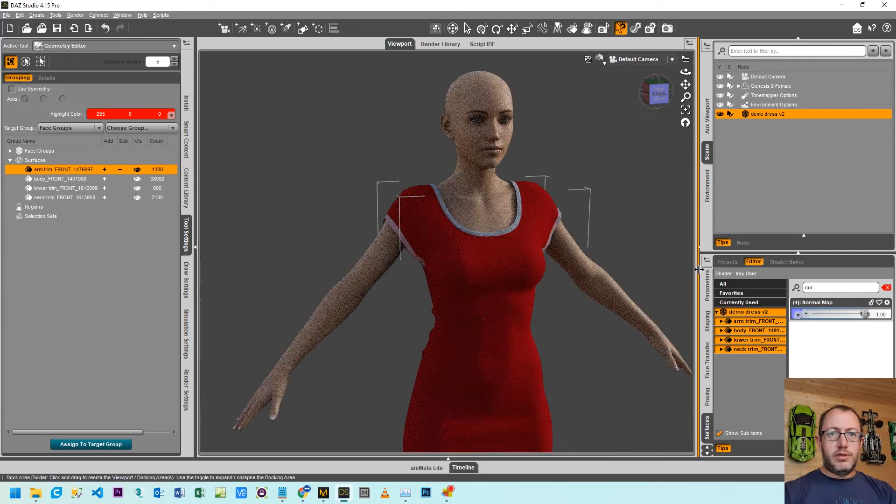
Remove the Base Color image from the dress's body surface only.
click(720, 374)
click(737, 331)
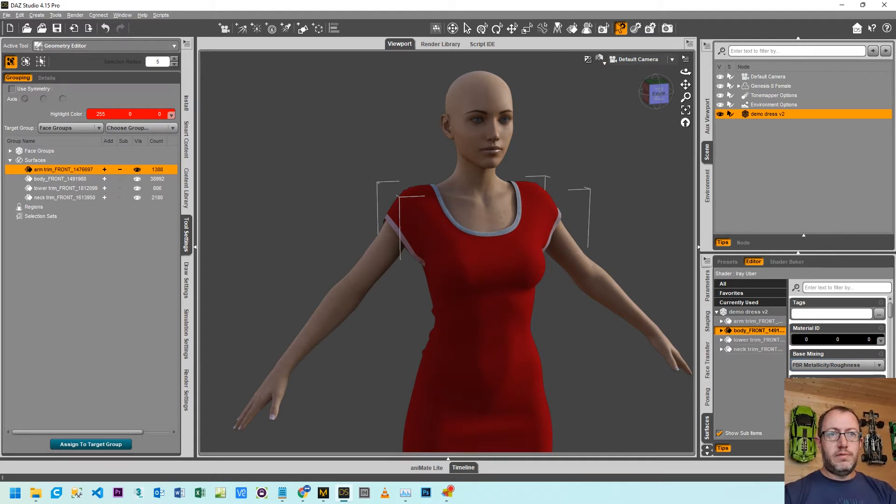
click(796, 414)
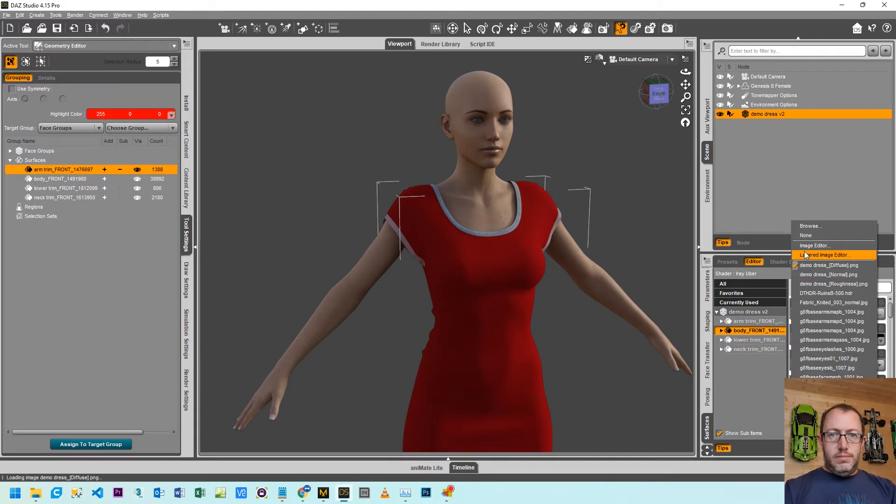
click(804, 237)
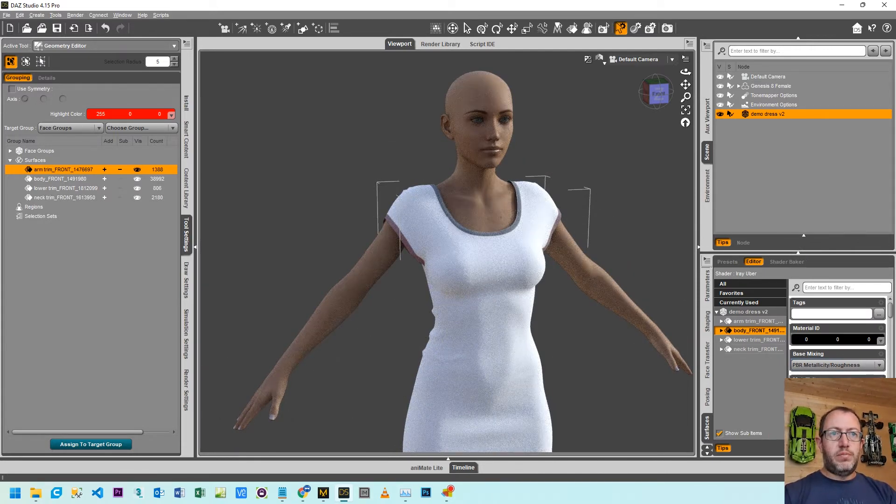
Assign Fabric_031_basecolor.jpg from the Models/Materials/Fabric_031_SD folder as the Base Color image of the dress's body surface.
click(796, 413)
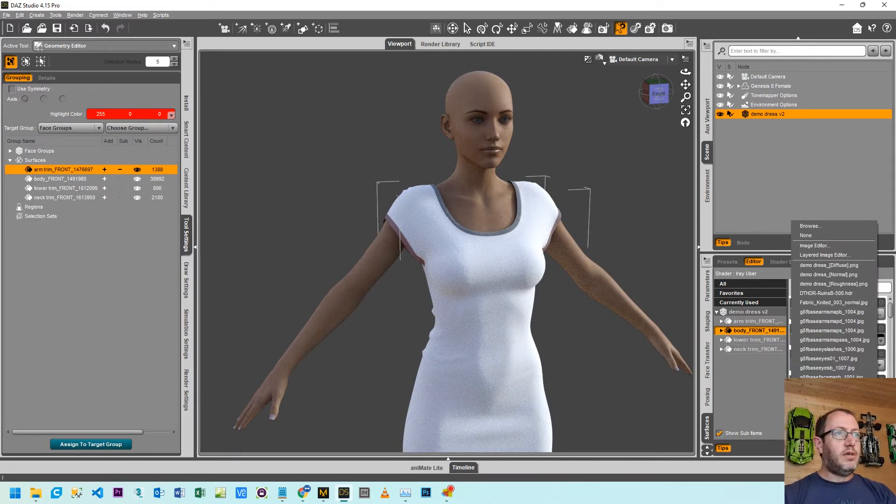
click(811, 226)
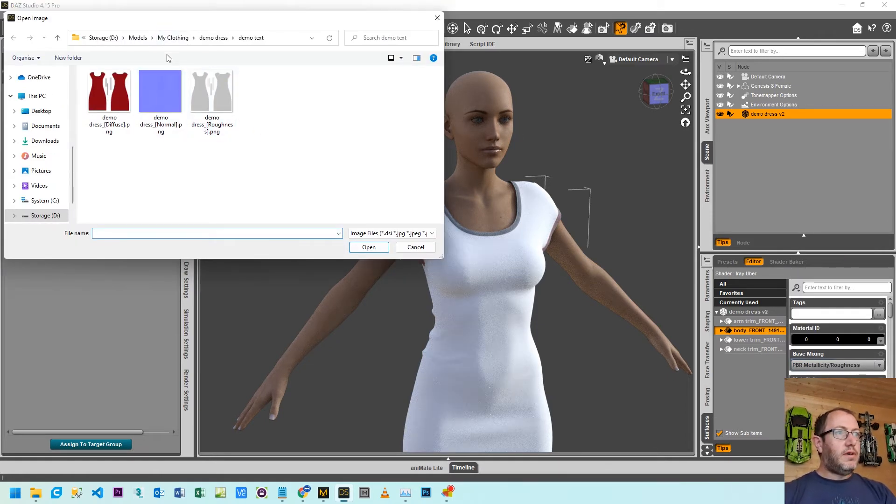
click(164, 38)
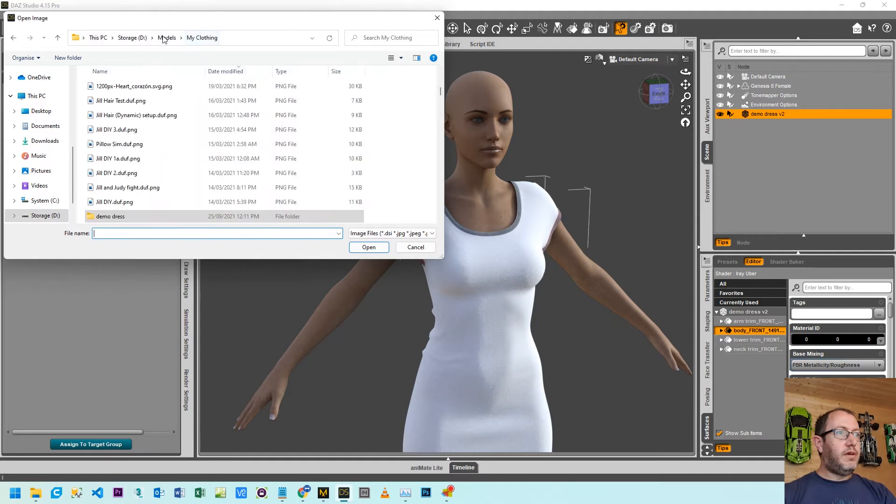
click(166, 38)
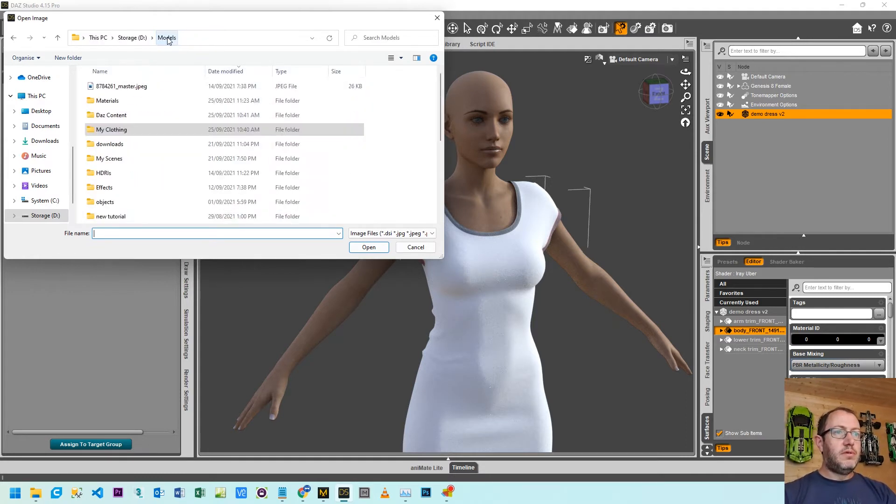
double_click(116, 98)
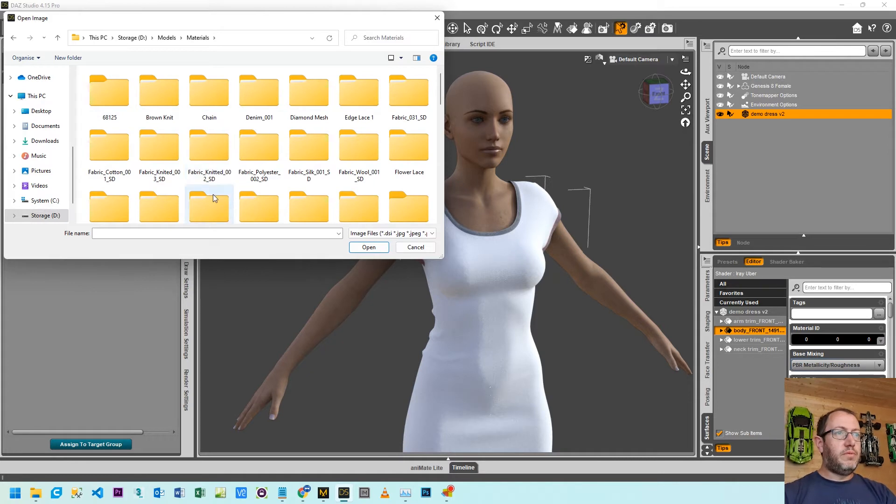
double_click(402, 95)
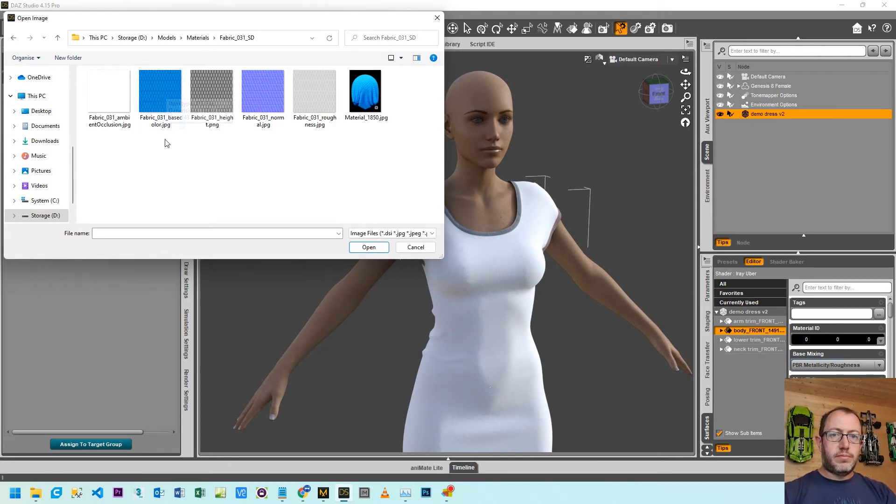
double_click(158, 96)
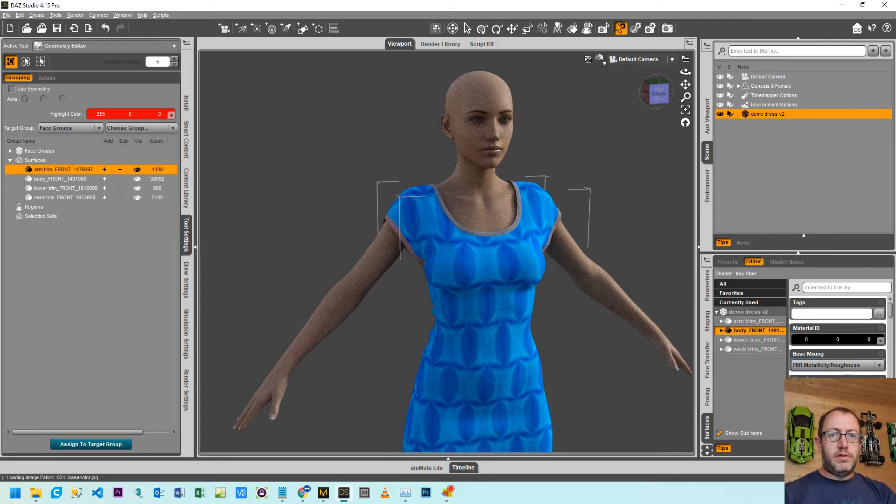
Replace the Diffuse Roughness image of the dress's body surface with Fabric_031_roughness.jpg from the Fabric_031_SD folder.
scroll(838, 341, down, 3)
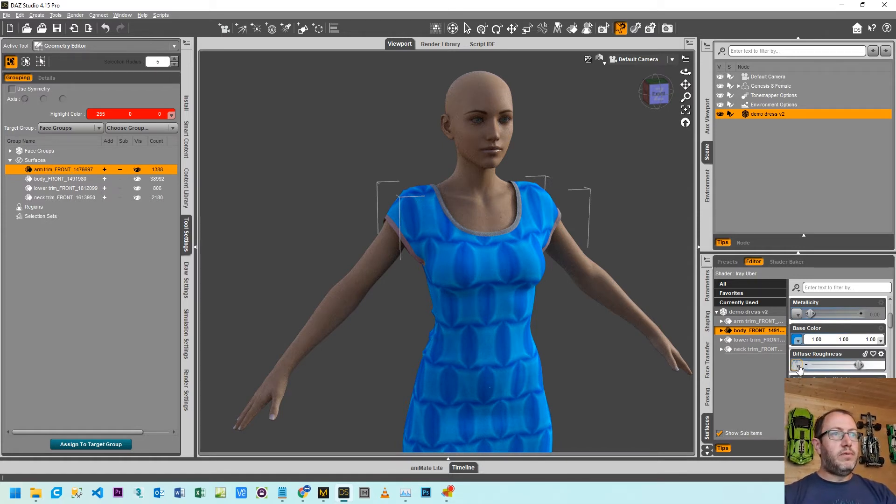
click(797, 367)
click(810, 216)
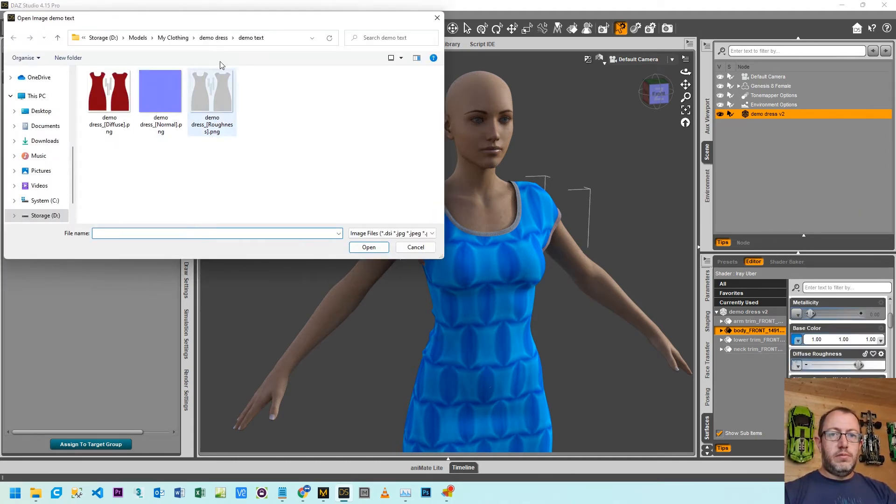
click(413, 247)
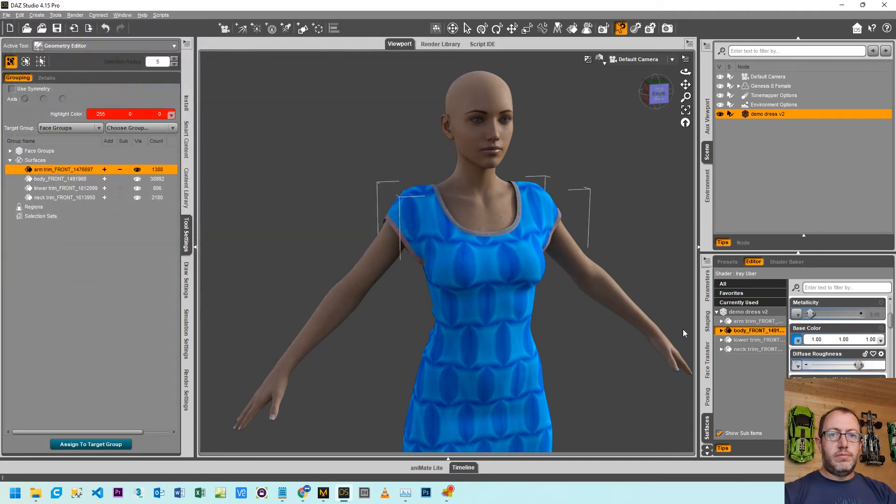
click(797, 340)
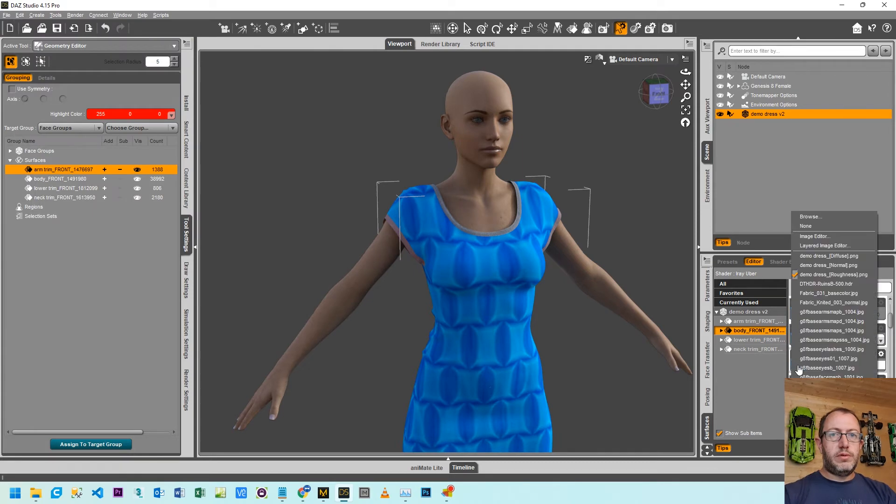
click(805, 226)
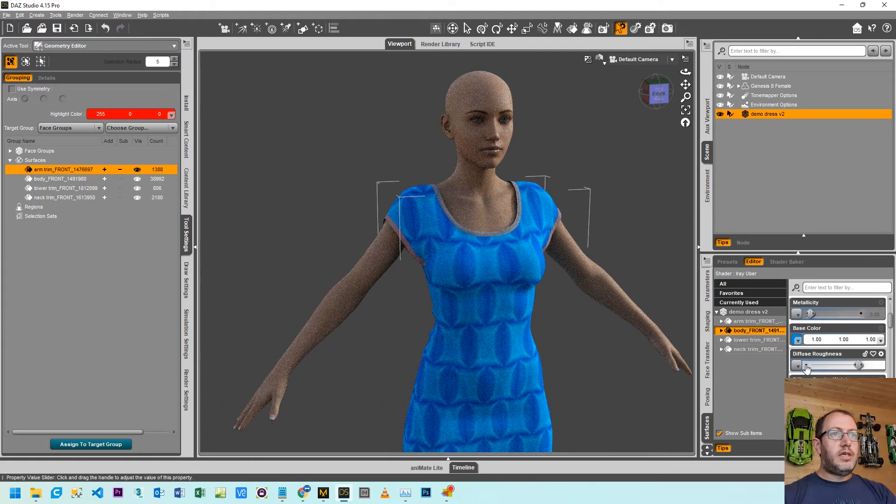
click(799, 366)
click(794, 217)
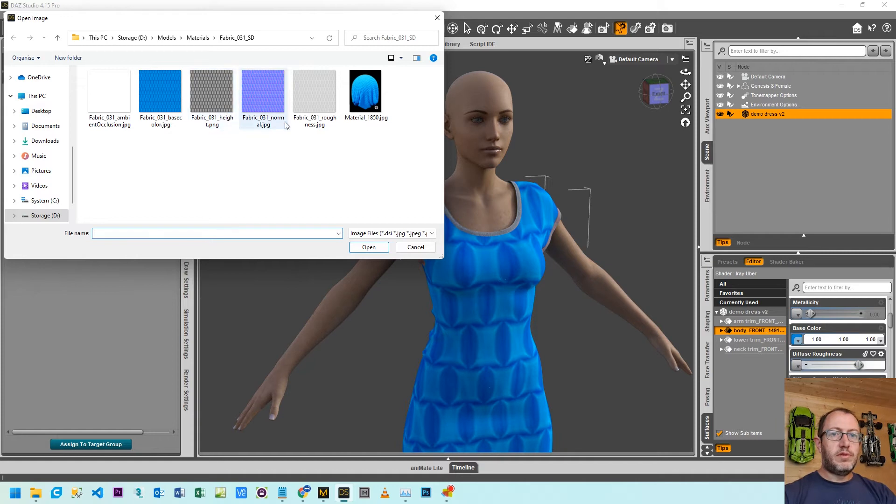
double_click(315, 85)
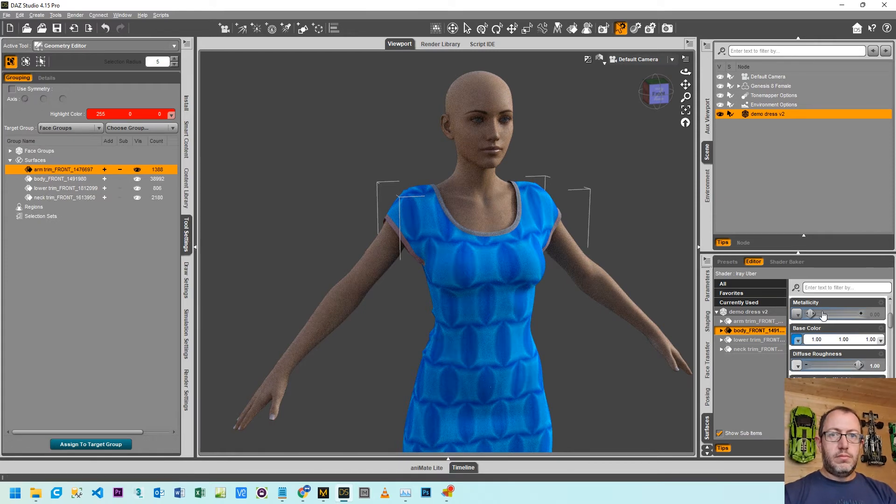
Filter the surface properties for "norm" and replace the body surface's Normal Map with Fabric_031_normal.jpg.
click(840, 287)
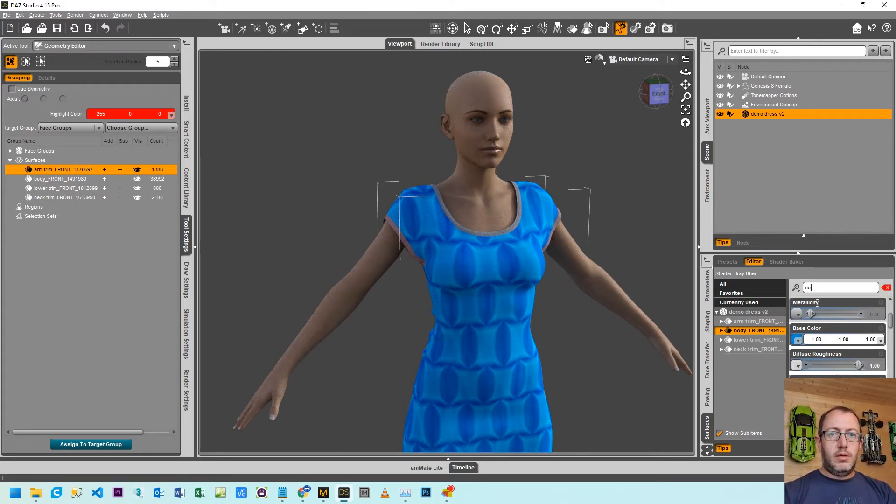
text(norm)
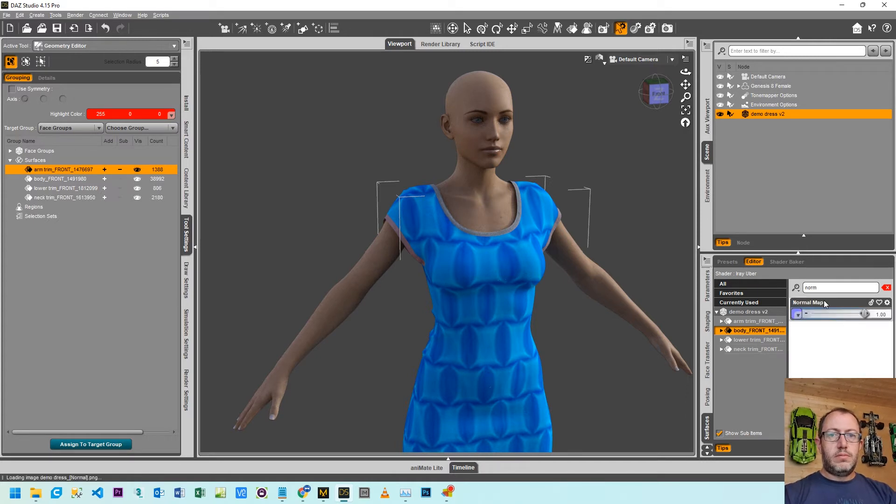
click(798, 315)
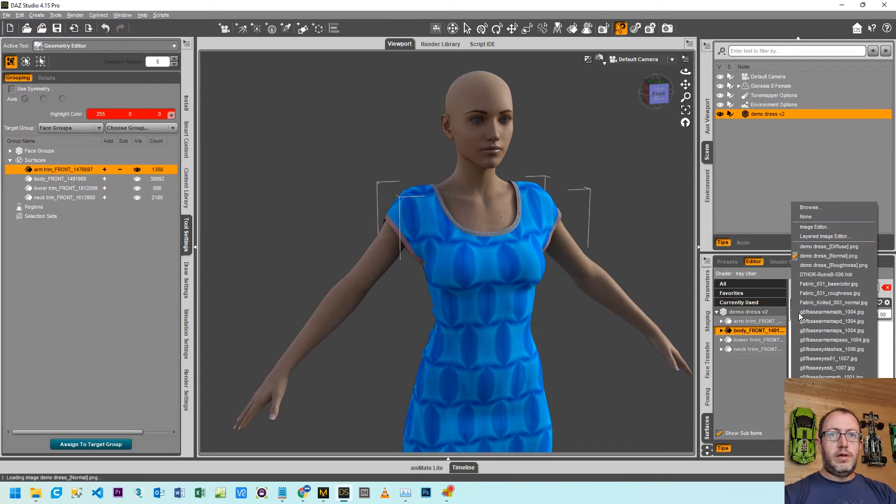
click(813, 218)
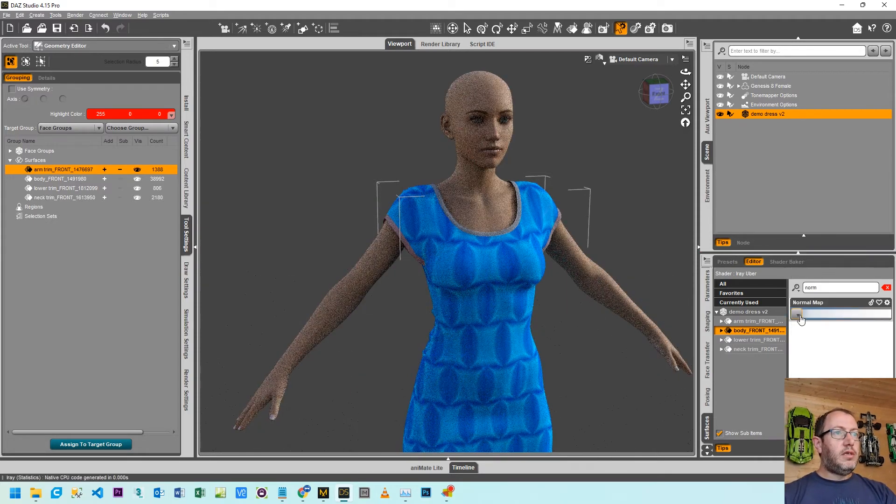
click(798, 314)
click(810, 208)
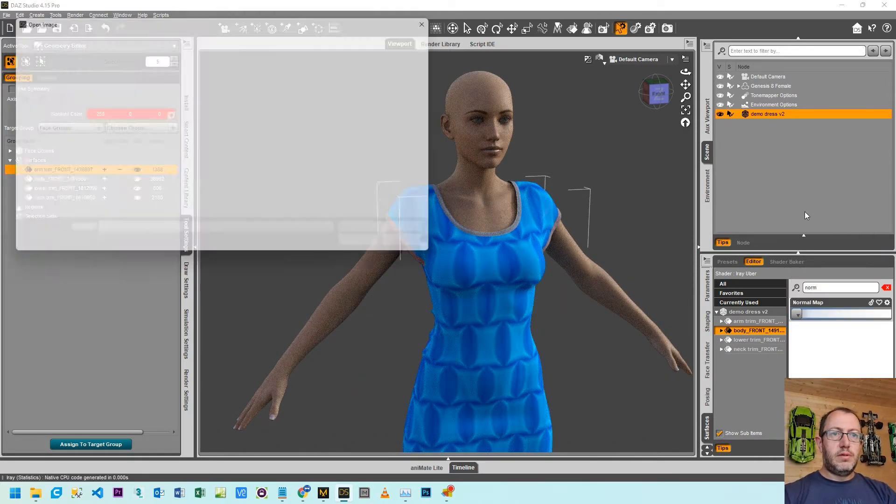
double_click(272, 84)
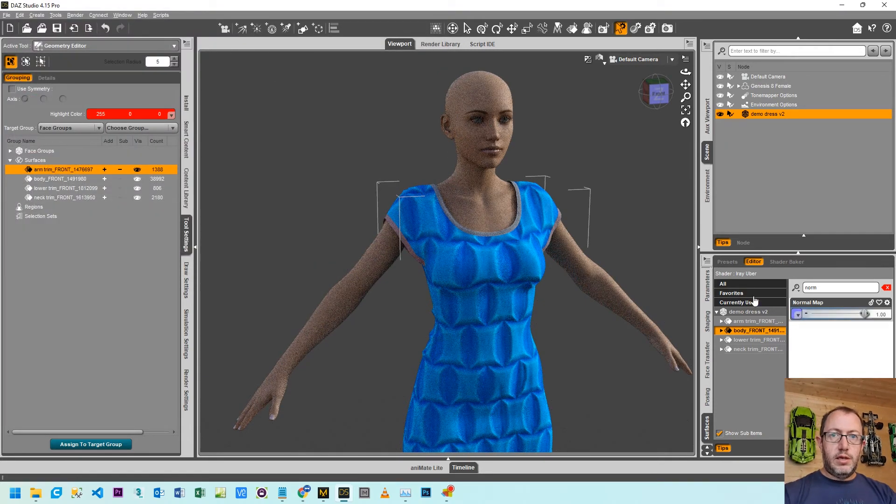
Filter the surface properties for "base" and assign Fabric_031_height.png as the bump image of the dress's body surface.
click(817, 287)
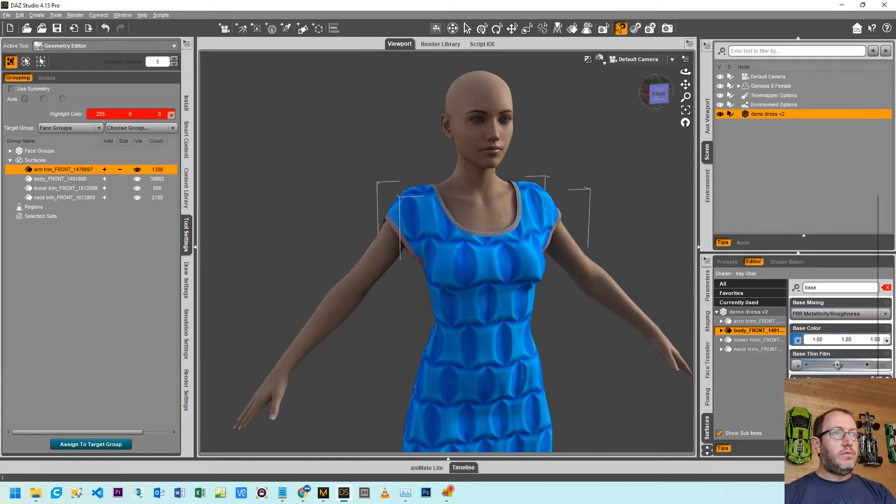
click(798, 340)
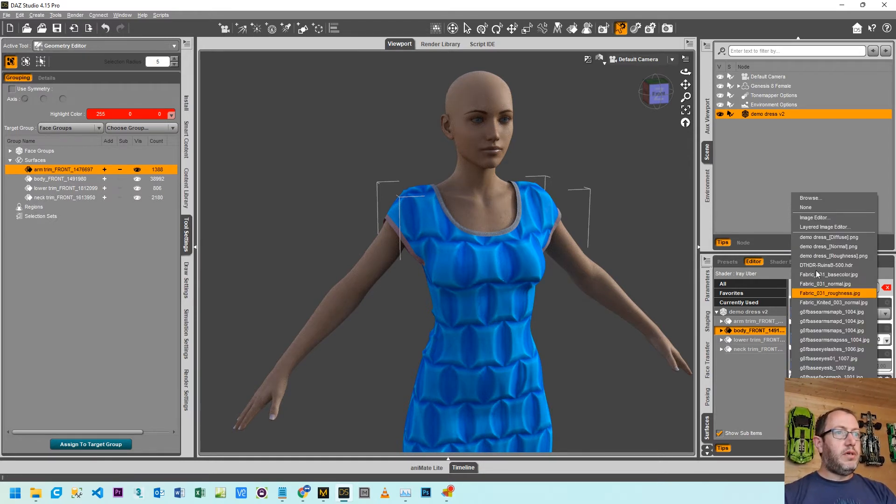
click(810, 199)
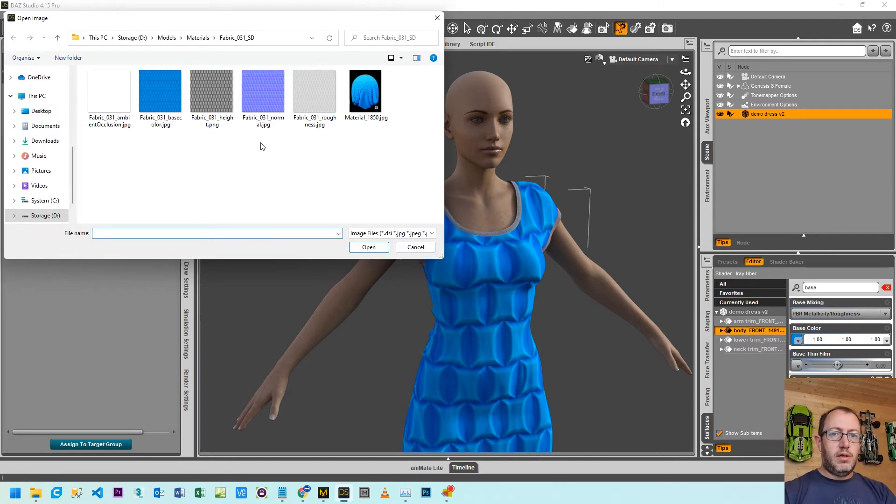
double_click(216, 96)
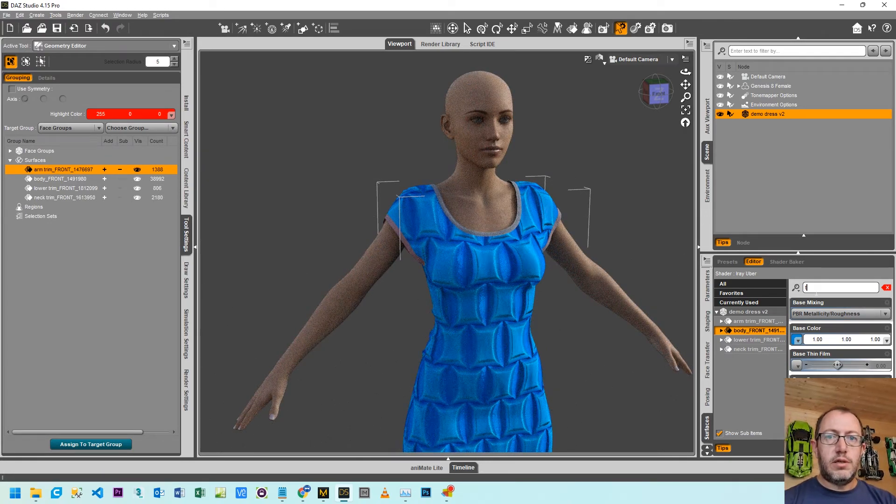
Filter the surface properties for "tile" and set the body surface's Horizontal Tiles and Vertical Tiles to 10.
text(tile)
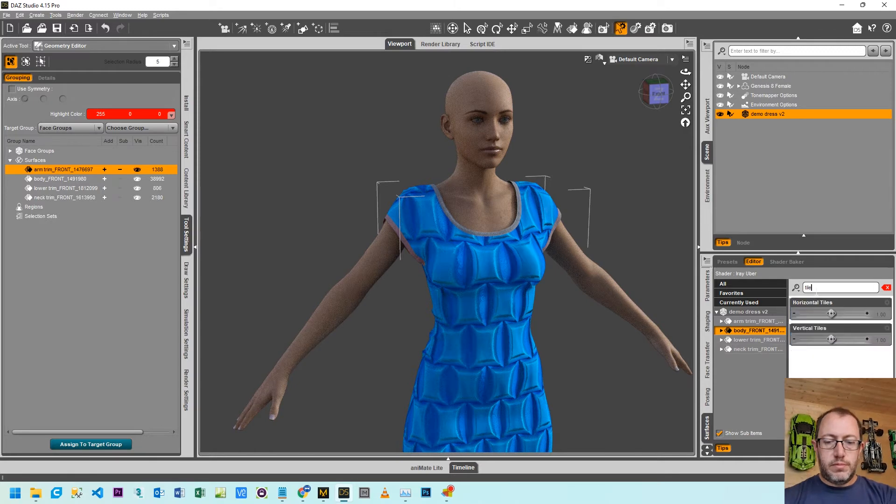
click(881, 315)
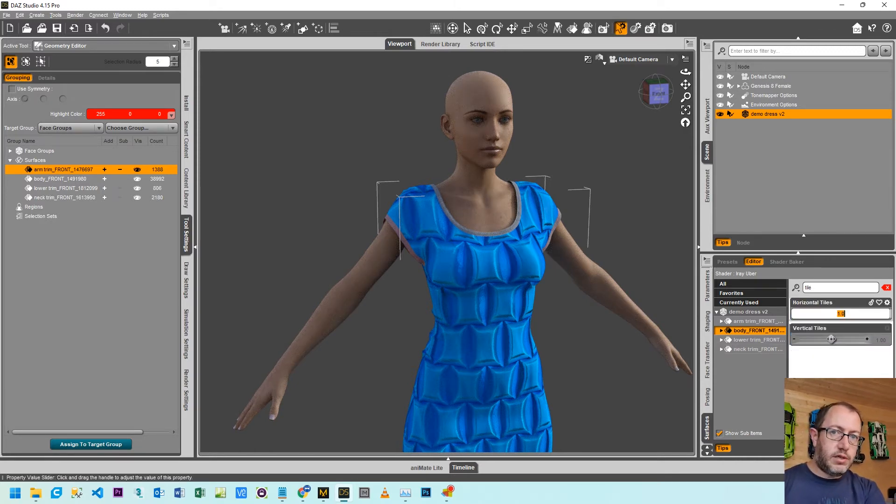
text(10)
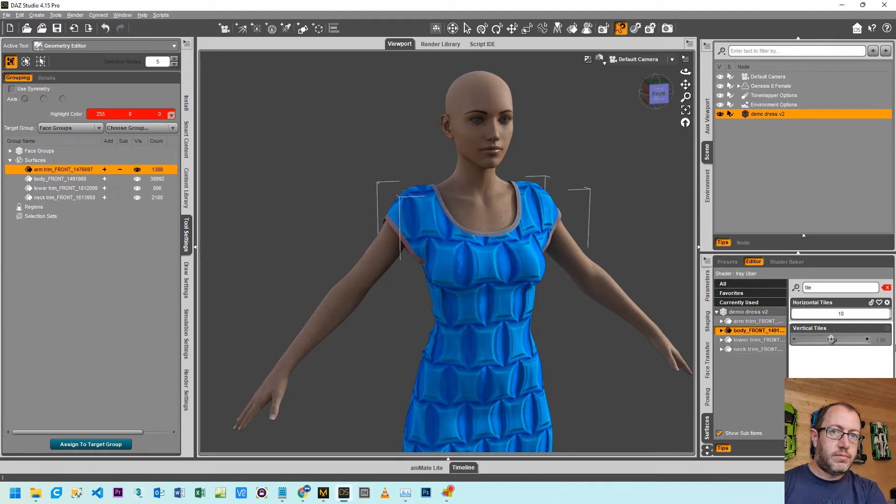
click(881, 340)
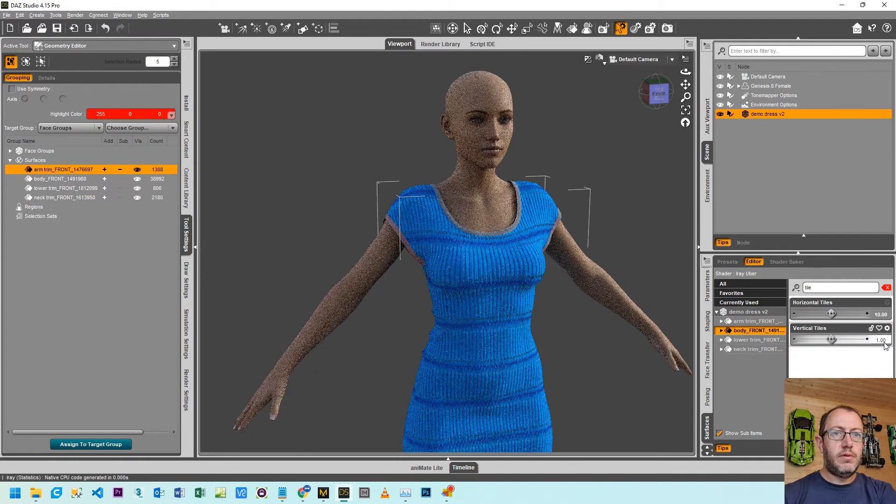
text(10)
key(Return)
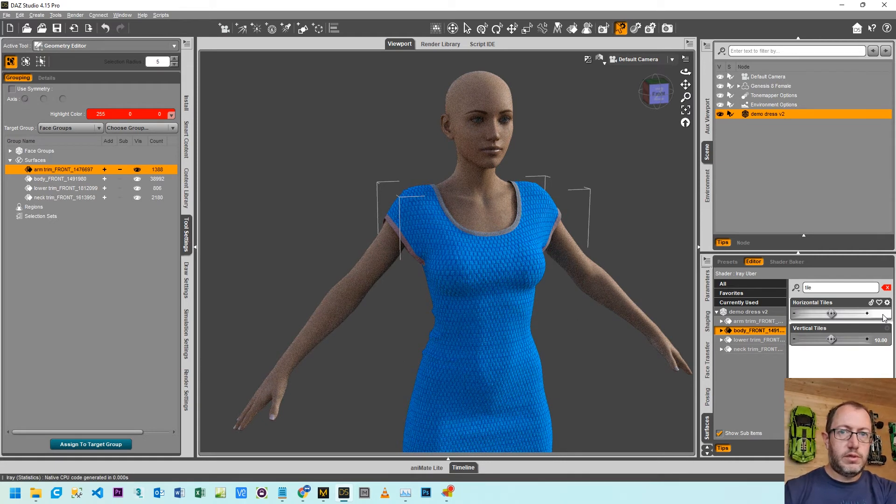
Set the body surface's Horizontal Tiles and Vertical Tiles to 20 and examine the fabric weave on the bodice up close.
click(876, 319)
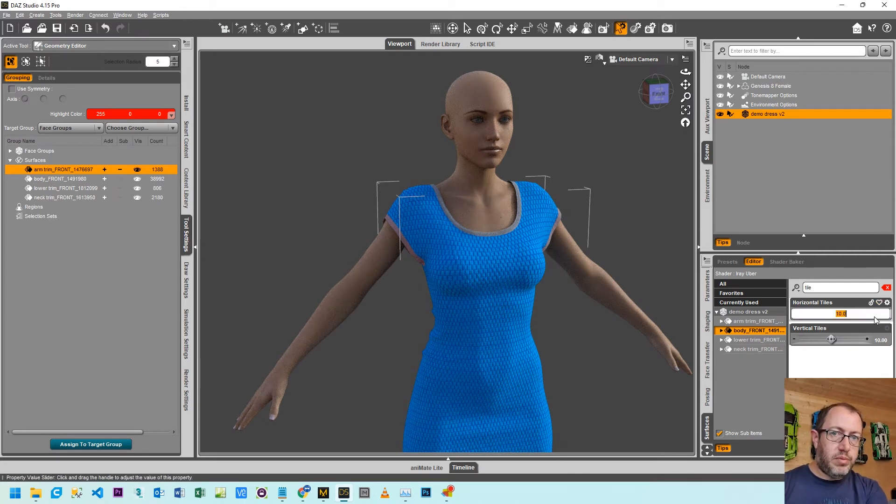
text(20)
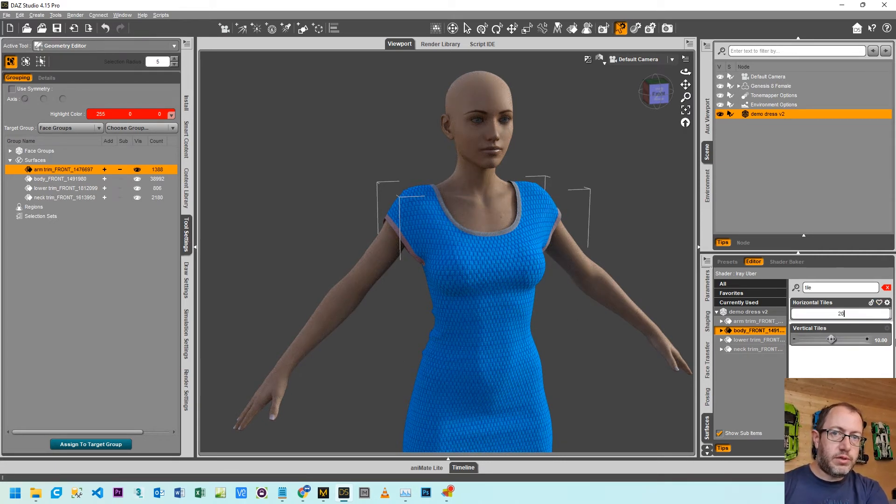
key(Return)
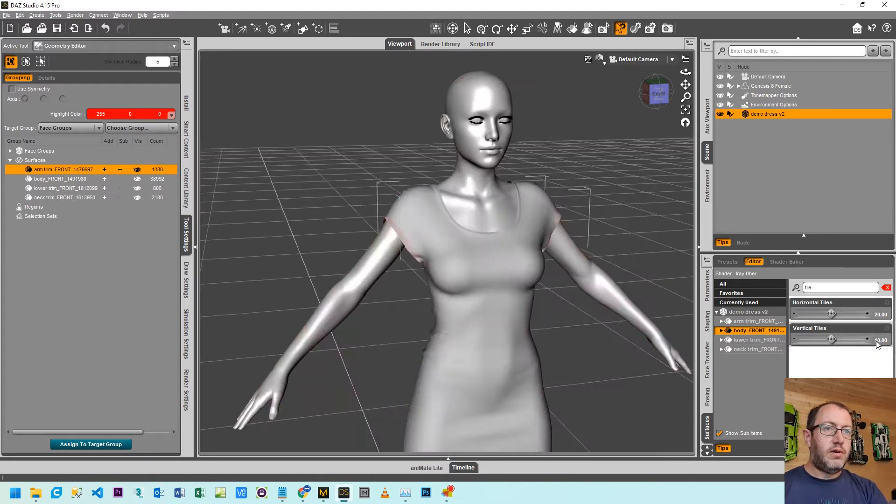
click(878, 341)
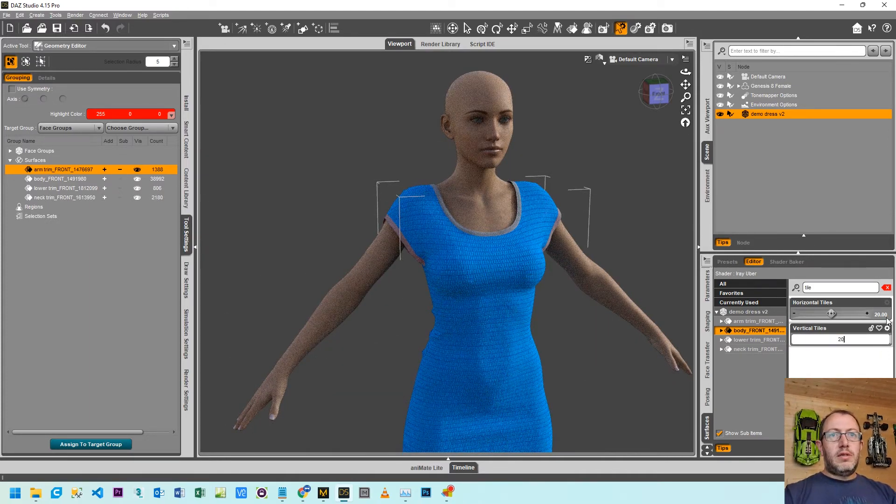
key(Return)
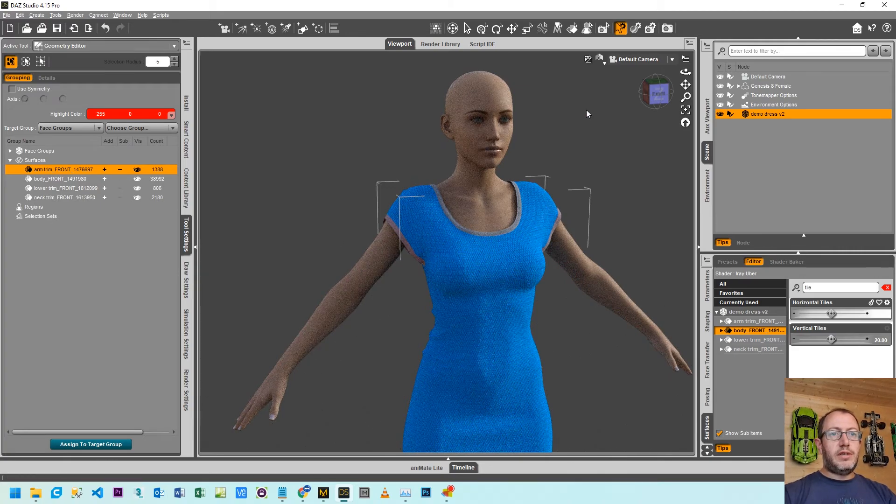
drag(686, 97, 686, 33)
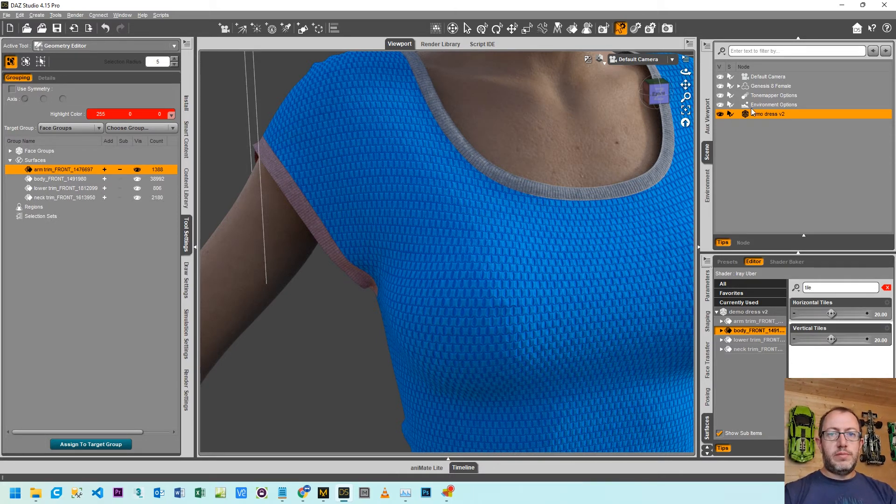
Select the dress's neck trim surface, clear the property filter and remove the demo dress_[Diffuse].png image from its base color.
click(732, 350)
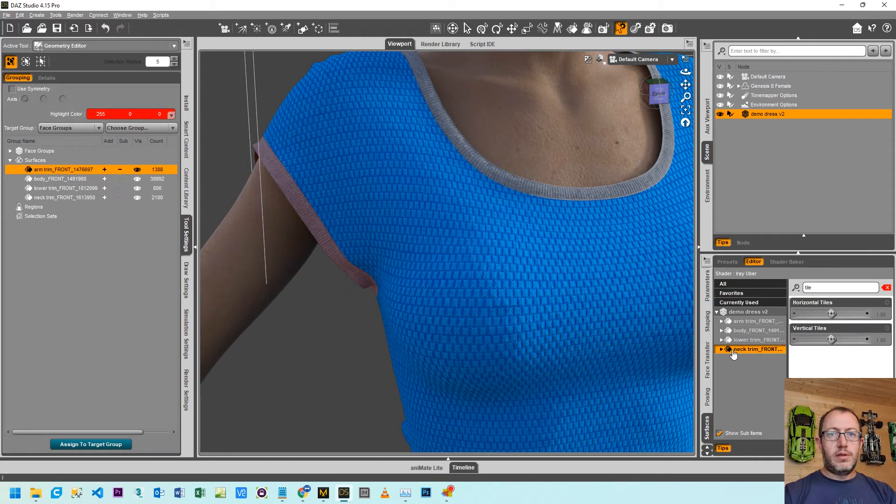
click(886, 288)
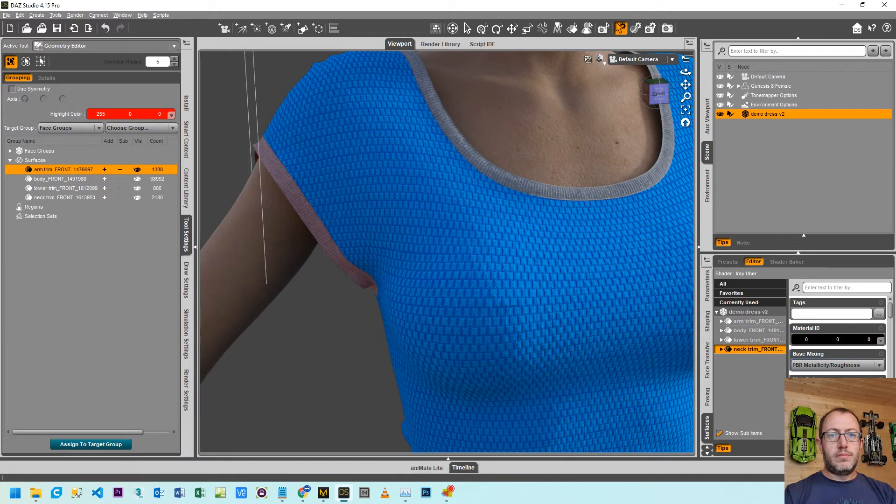
click(797, 416)
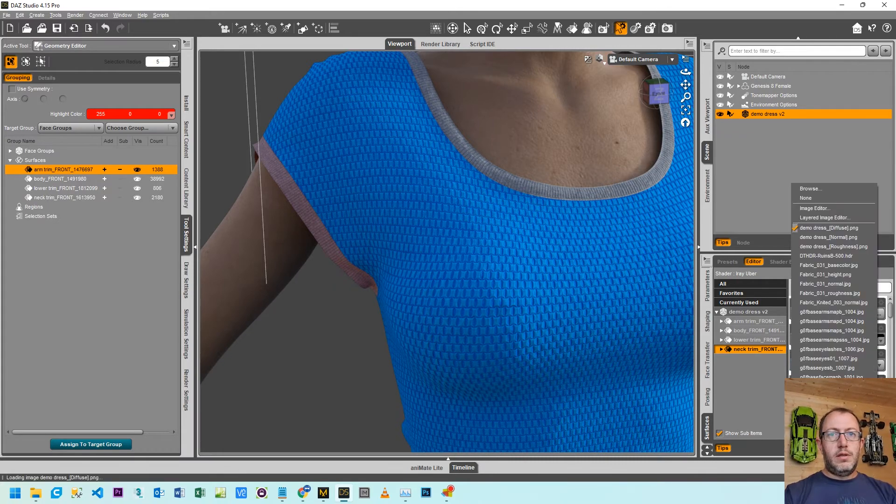
click(808, 201)
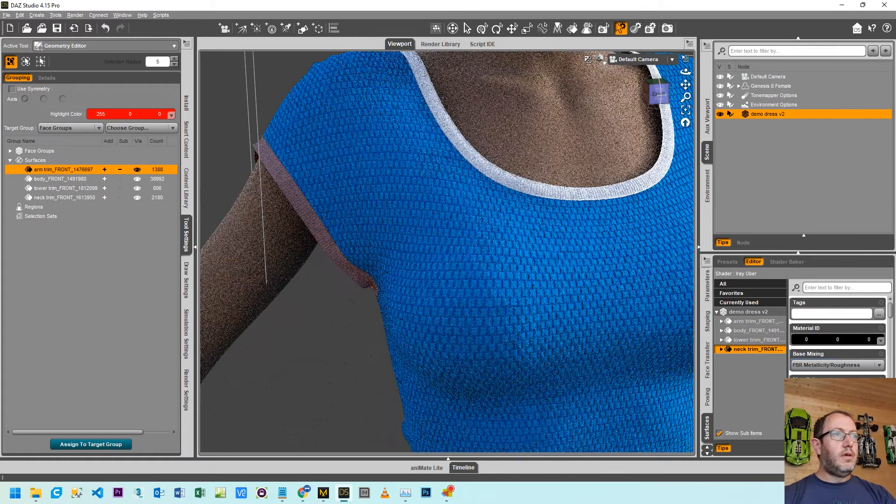
Assign Fabric_Wool_001_basecolor.jpg from the Fabric_Wool_001_SD materials folder as the neck trim's base color image.
click(797, 417)
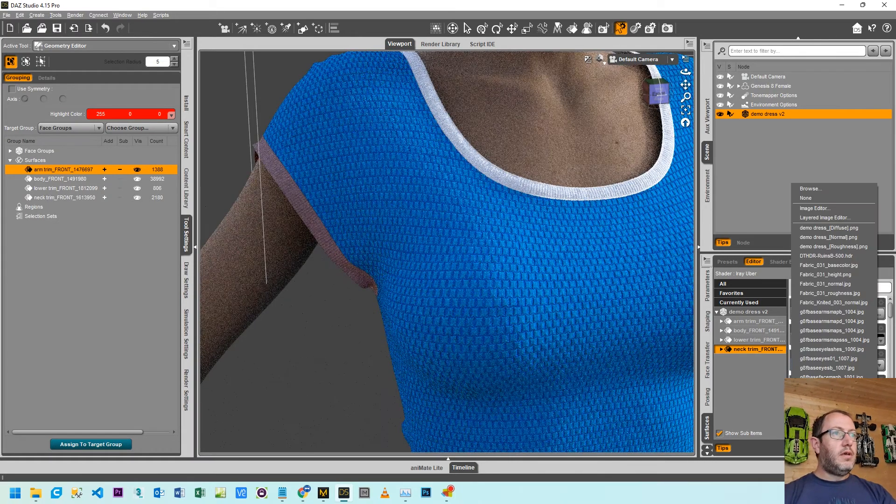
click(808, 187)
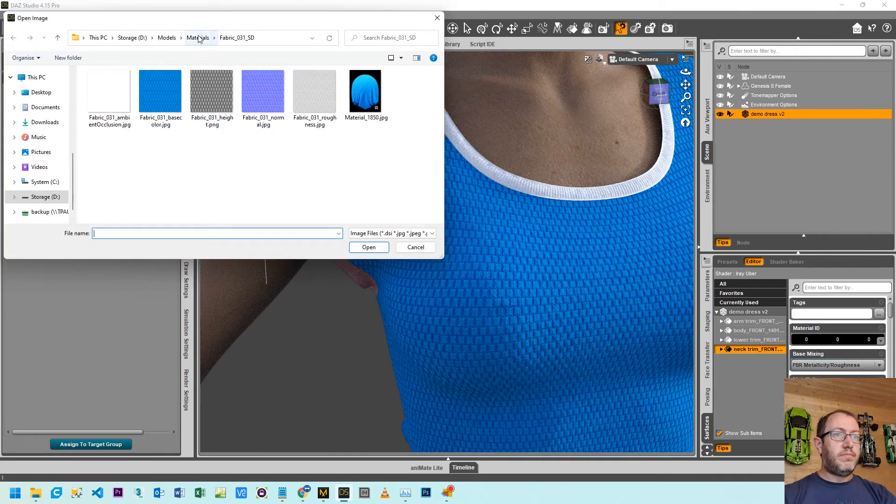
click(197, 37)
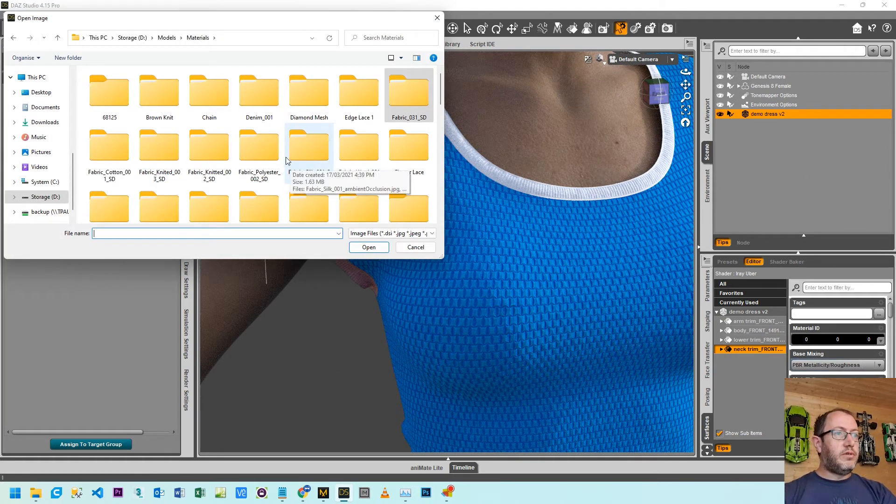
double_click(354, 152)
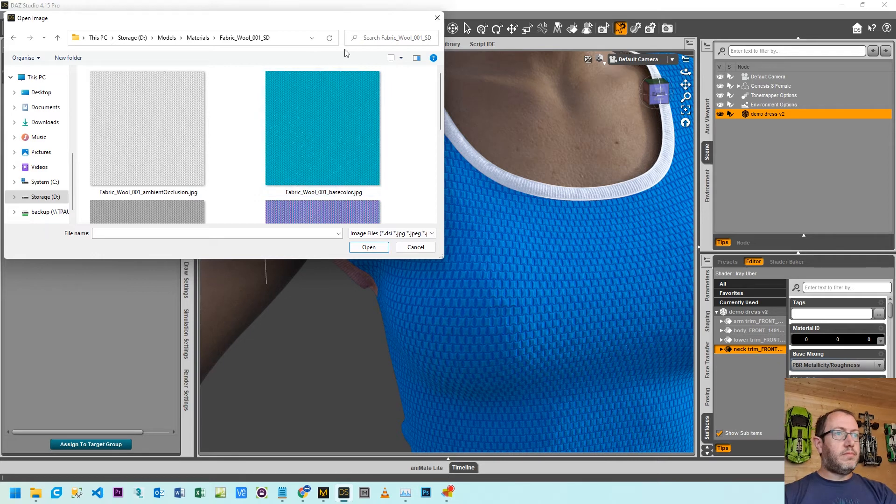
click(400, 58)
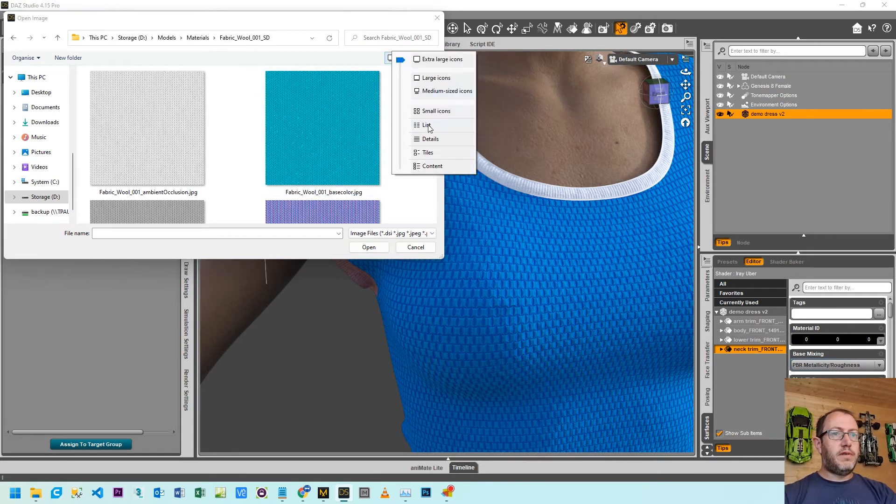
click(430, 140)
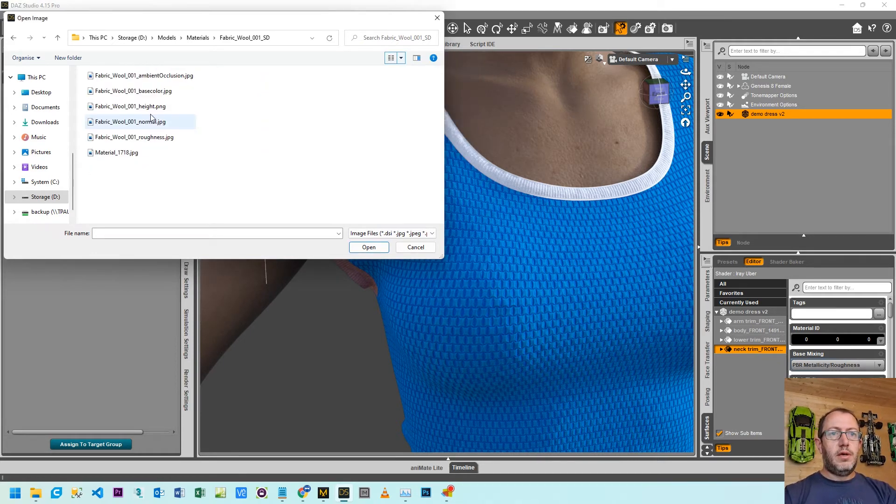
double_click(147, 94)
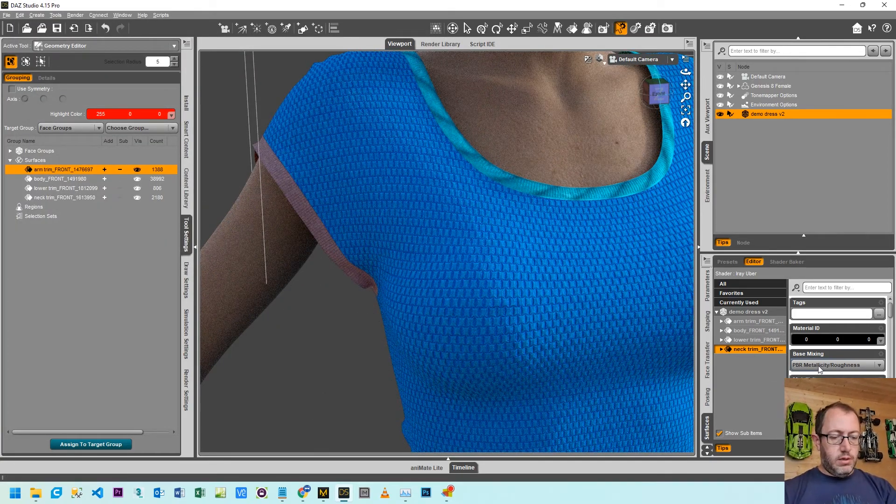
Filter the surface properties for "norm" and replace the neck trim's Normal Map with Fabric_Wool_001_normal.jpg.
click(812, 290)
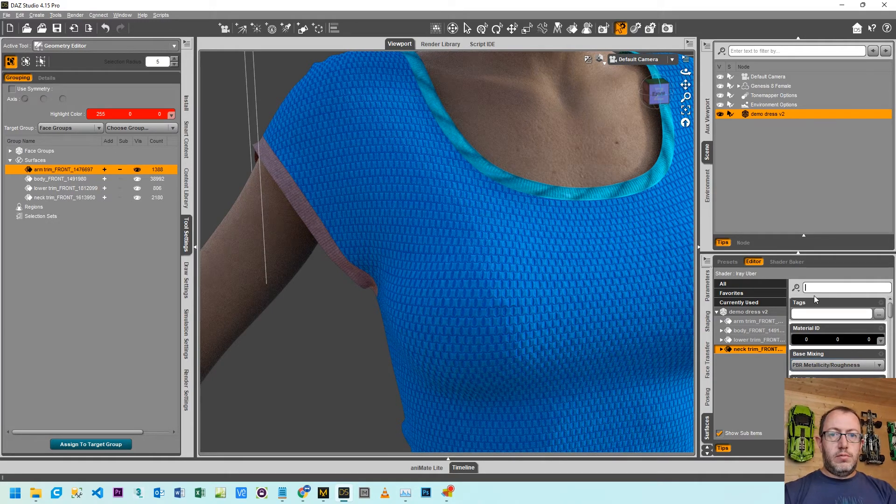
text(no)
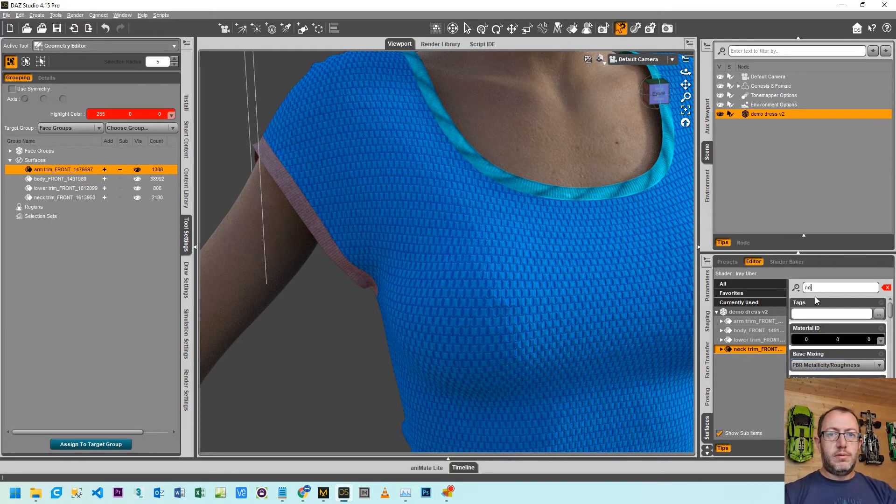
text(rm)
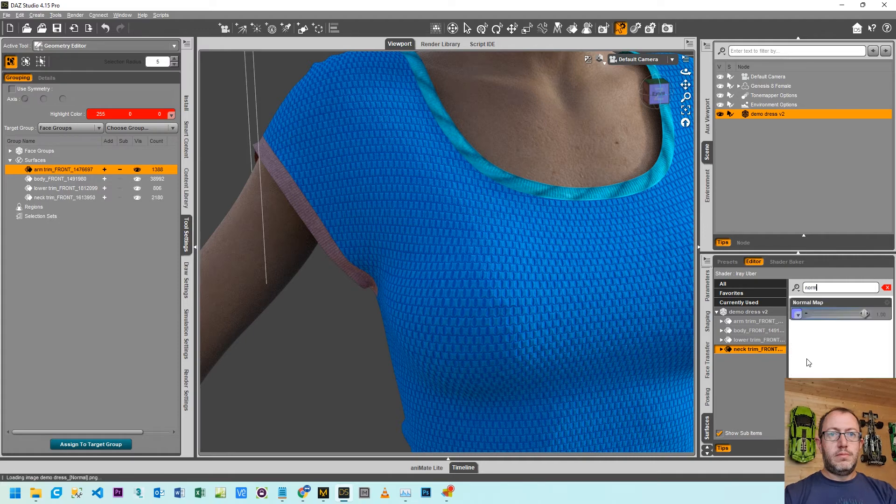
click(797, 317)
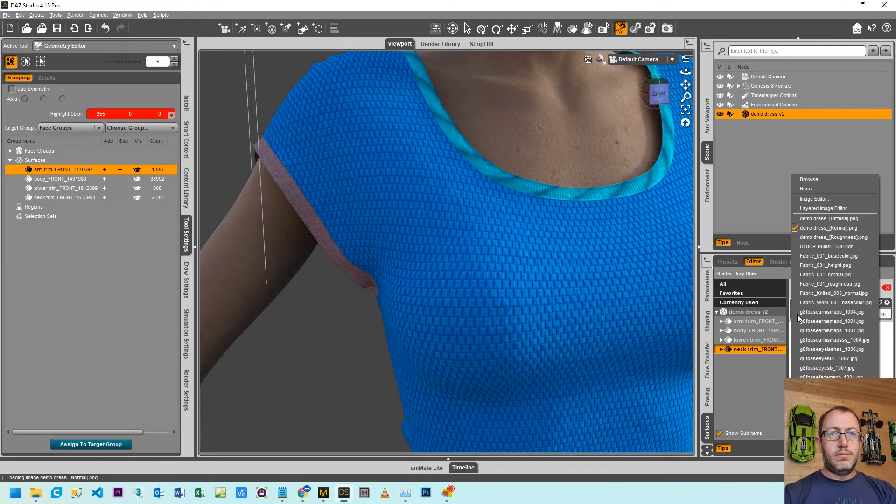
click(806, 188)
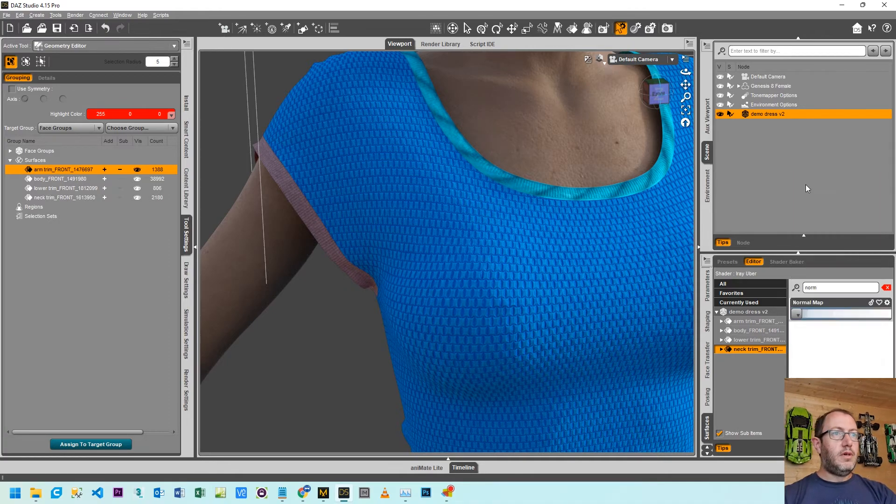
click(801, 317)
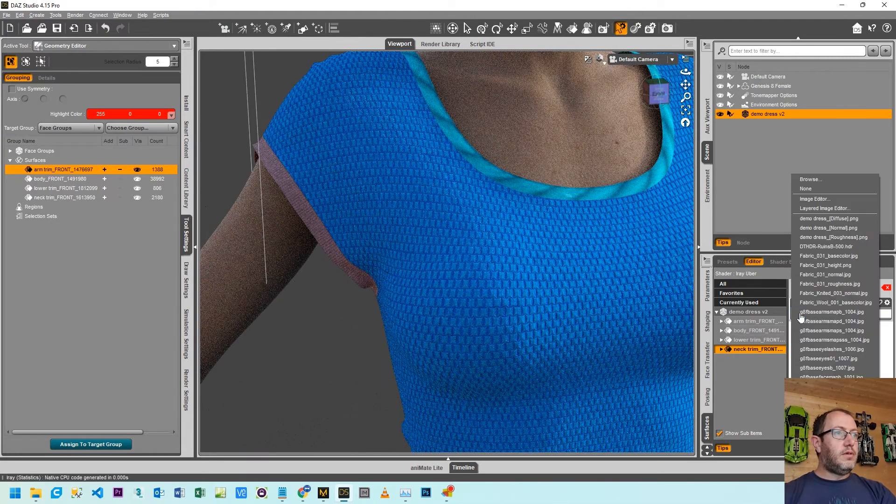
click(800, 180)
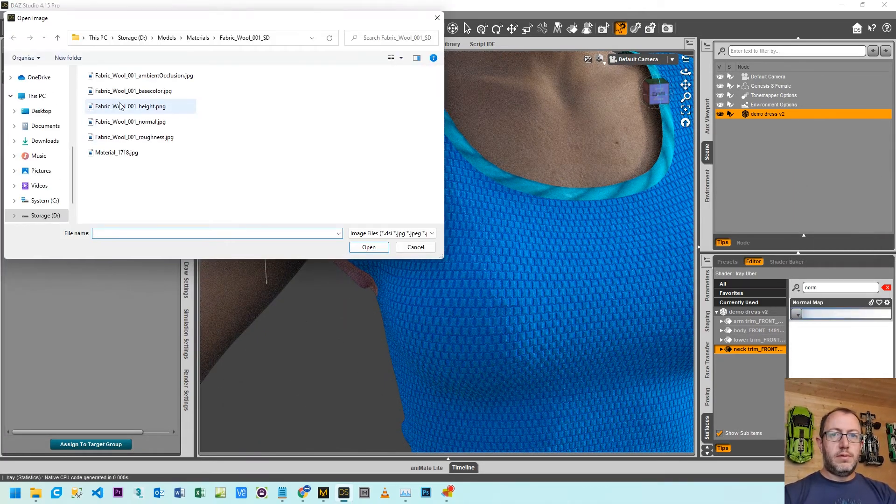
double_click(129, 122)
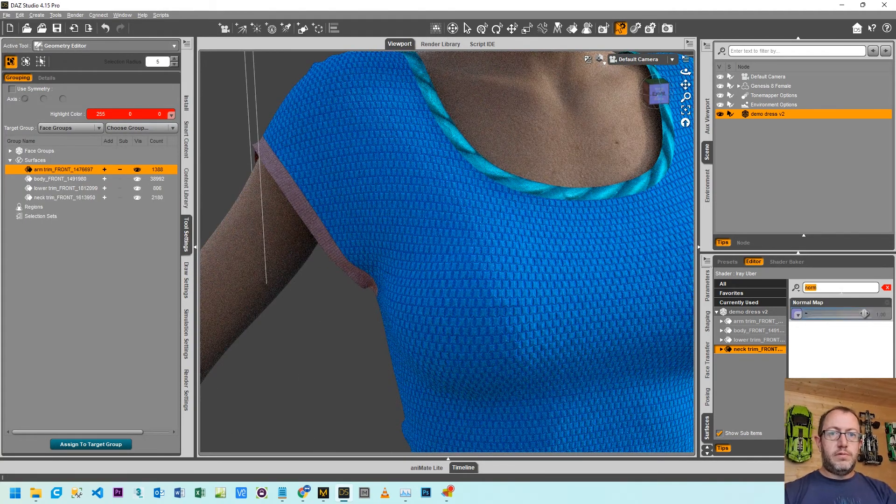
Filter the surface properties for "rou" and replace the neck trim's Diffuse Roughness map with Fabric_Wool_001_roughness.jpg.
text(rou)
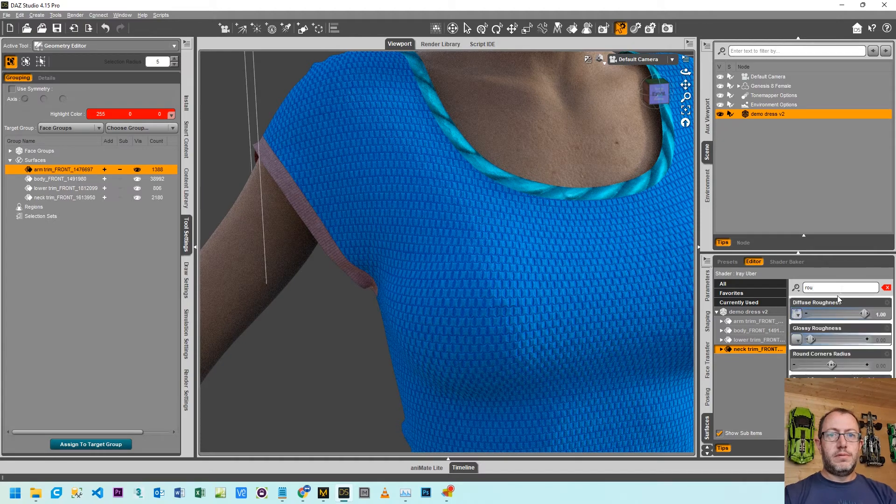
click(796, 314)
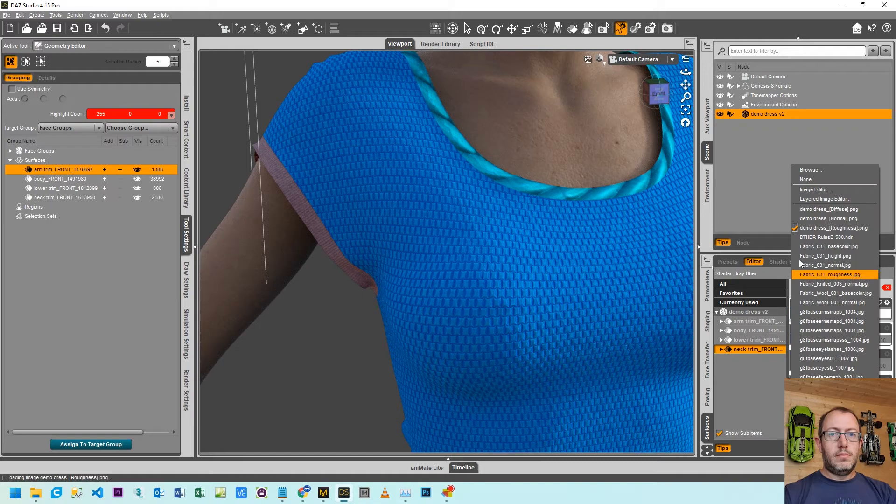
click(806, 179)
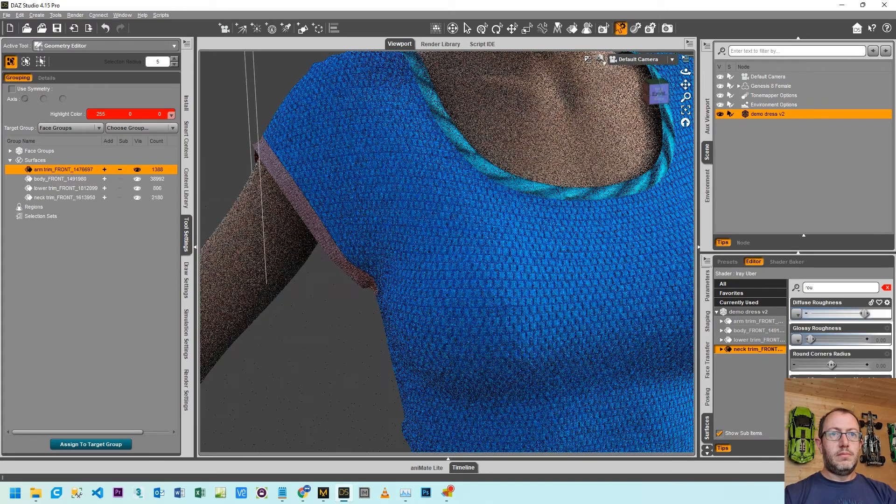
click(797, 339)
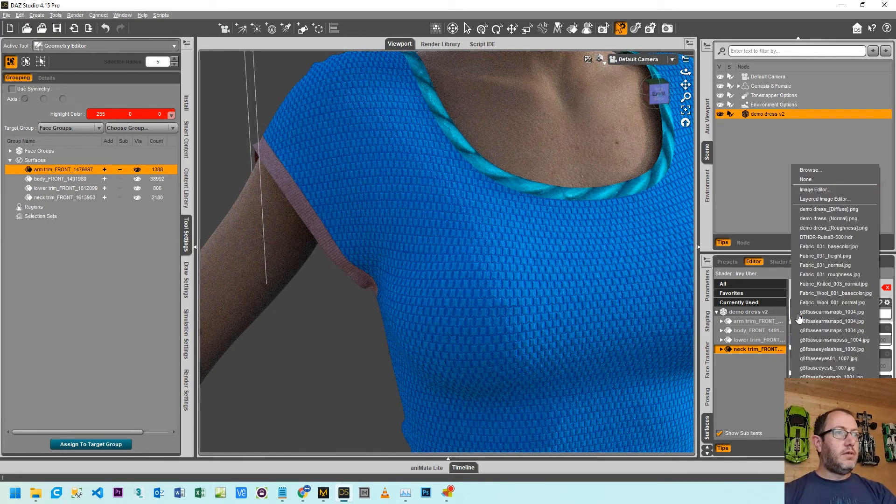
click(810, 170)
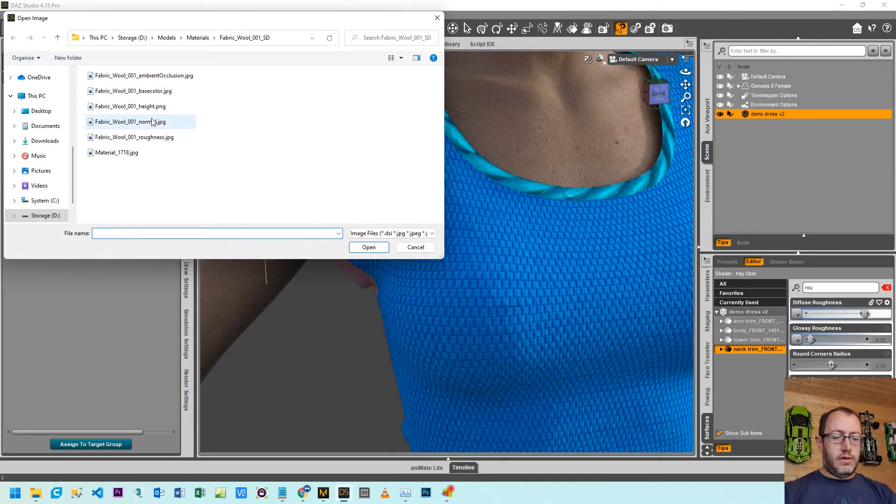
double_click(145, 137)
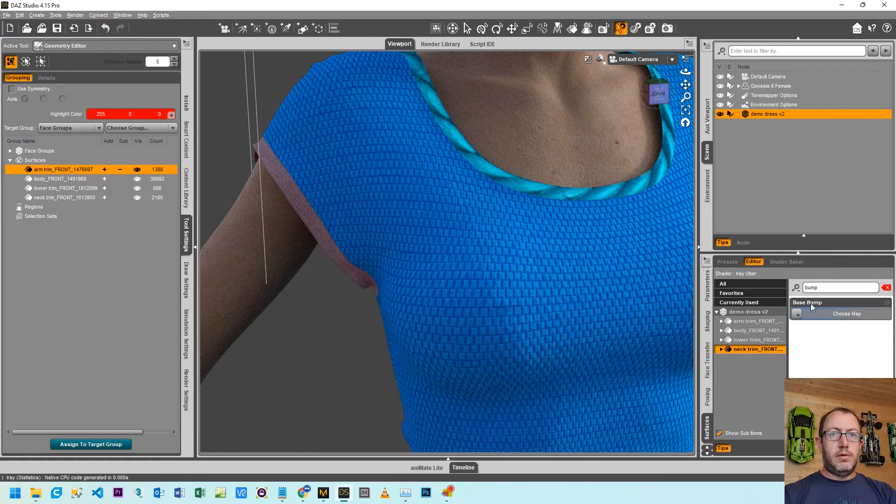
Filter the surface properties for "bump" and assign Fabric_Wool_001_height.png as the neck trim's Base Bump map.
click(797, 314)
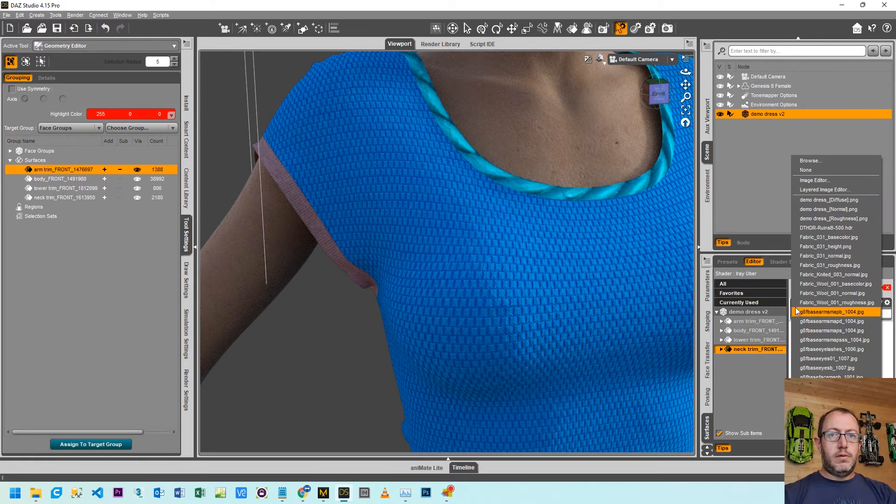
click(807, 168)
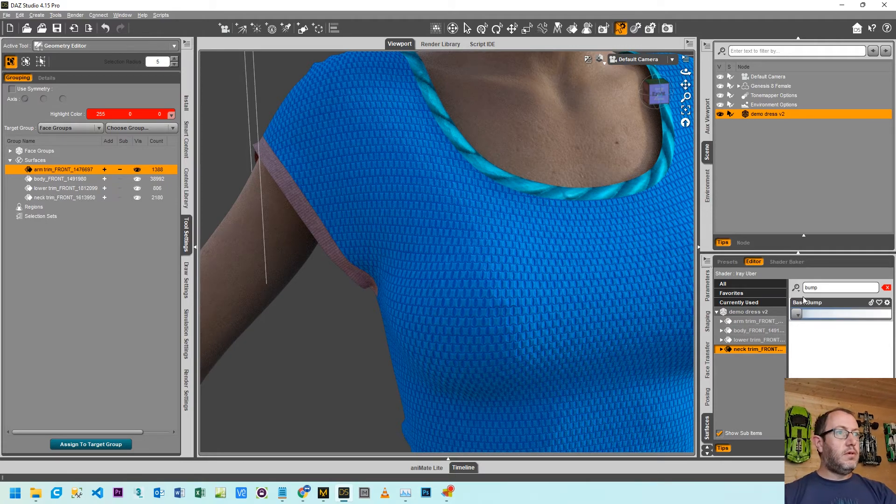
click(798, 314)
click(803, 161)
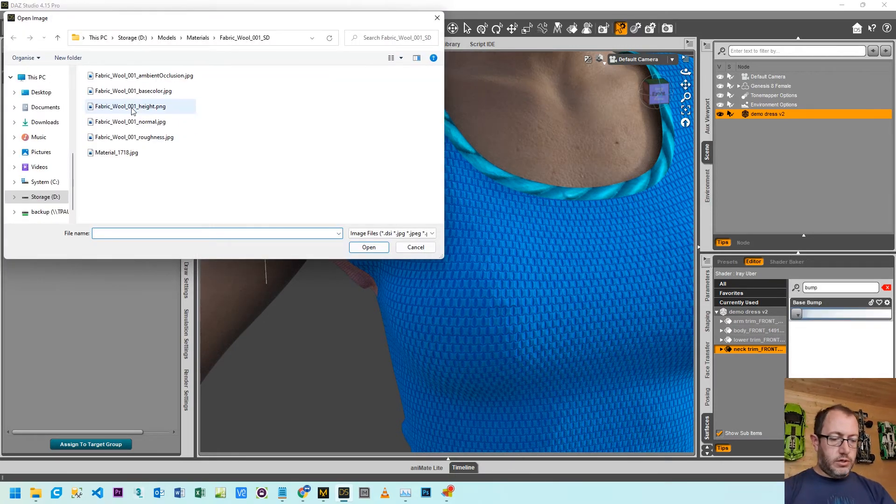
double_click(130, 106)
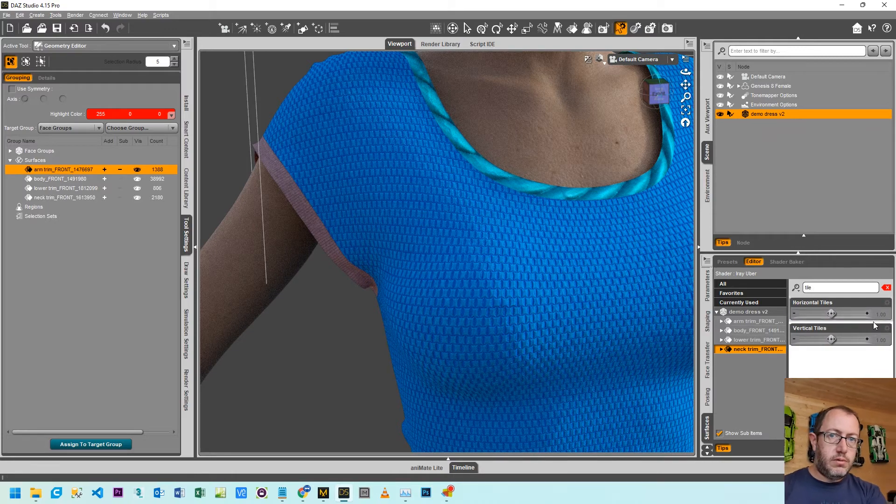
Filter for "tile", set the neck trim's Horizontal Tiles and Vertical Tiles to 20, and examine the knit around the neckline up close.
click(881, 315)
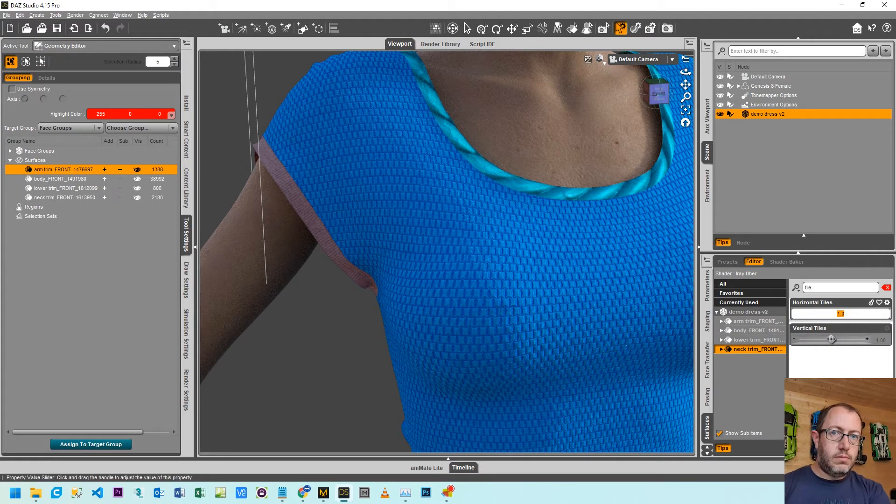
text(20)
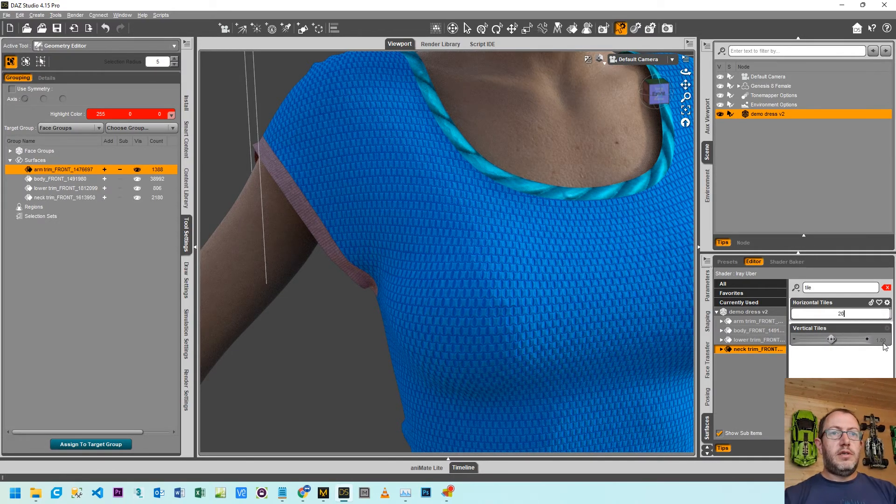
key(Return)
click(881, 340)
text(20)
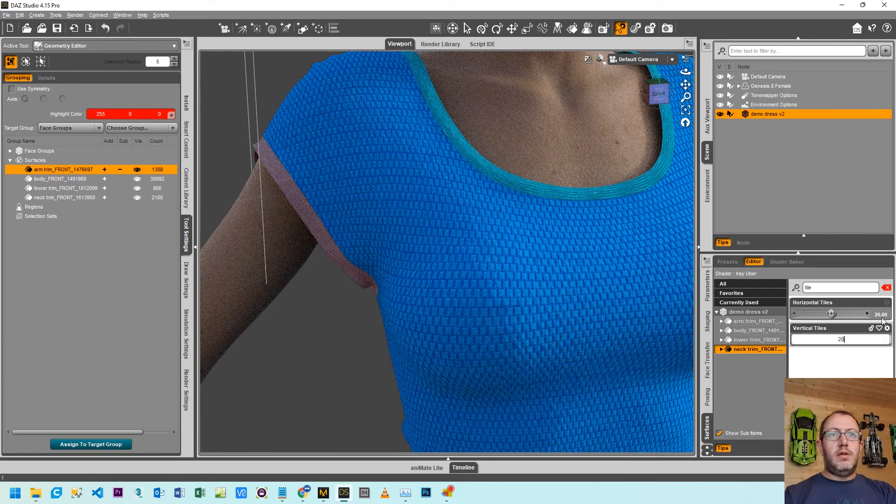
key(Return)
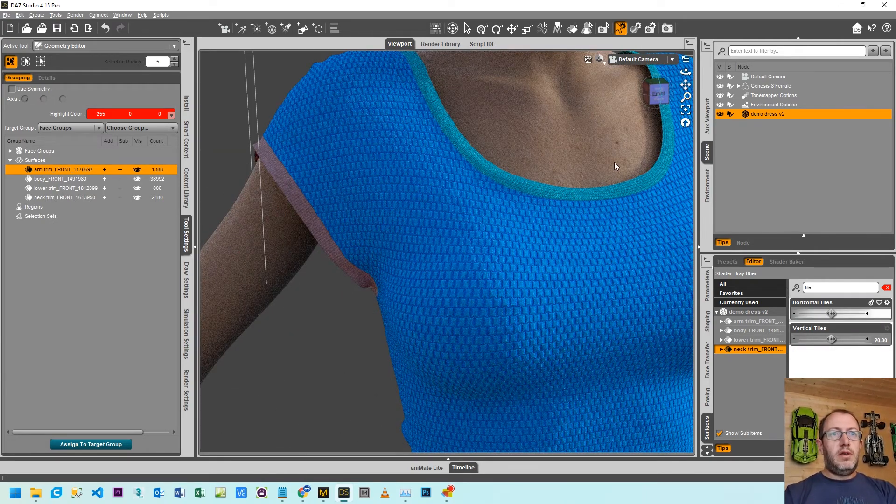
drag(686, 96, 686, 85)
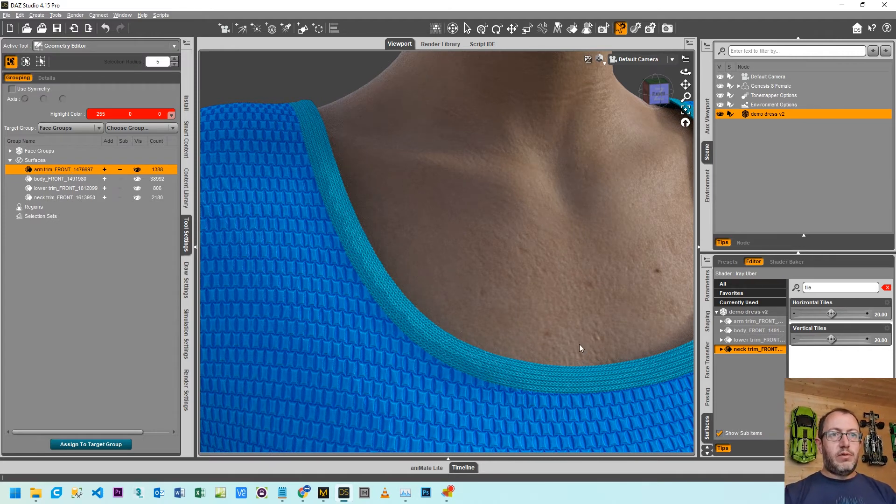
Switch to Marvelous Designer and examine the trim strips in the UV Editor, comparing them with the dress in DAZ Studio.
click(324, 493)
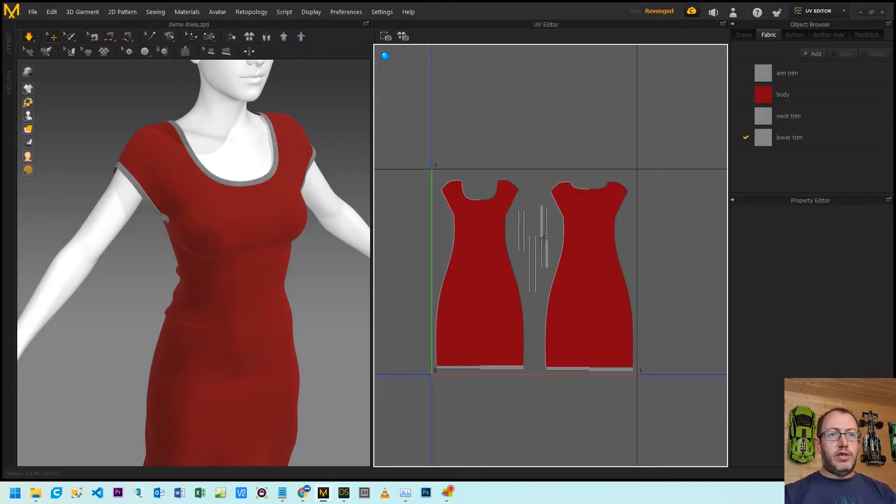
scroll(545, 238, up, 10)
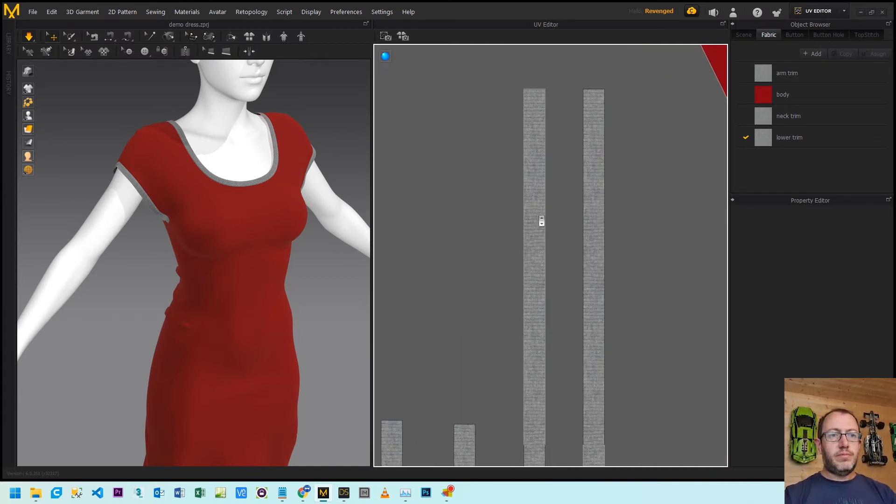
scroll(541, 220, down, 4)
click(859, 9)
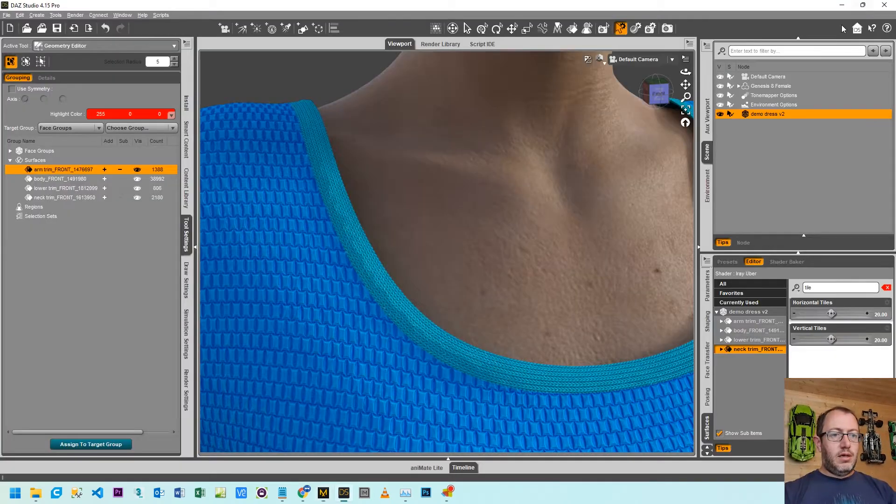
scroll(499, 270, down, 10)
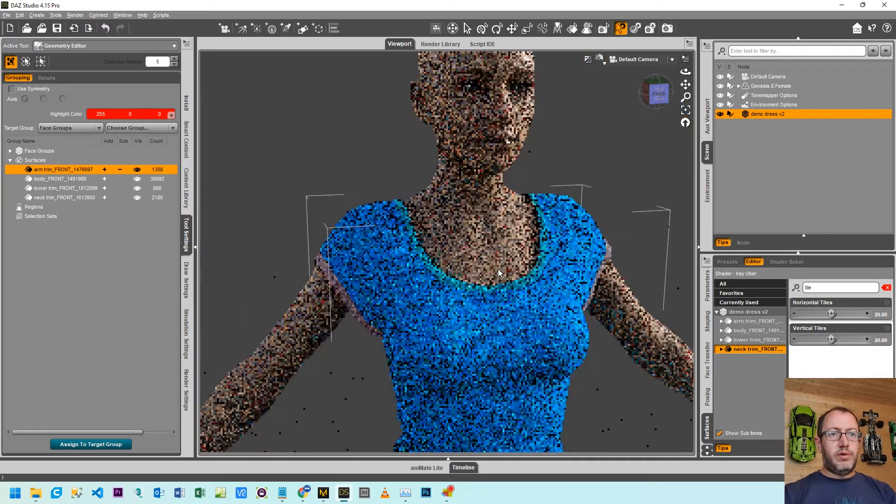
click(323, 493)
scroll(568, 209, down, 5)
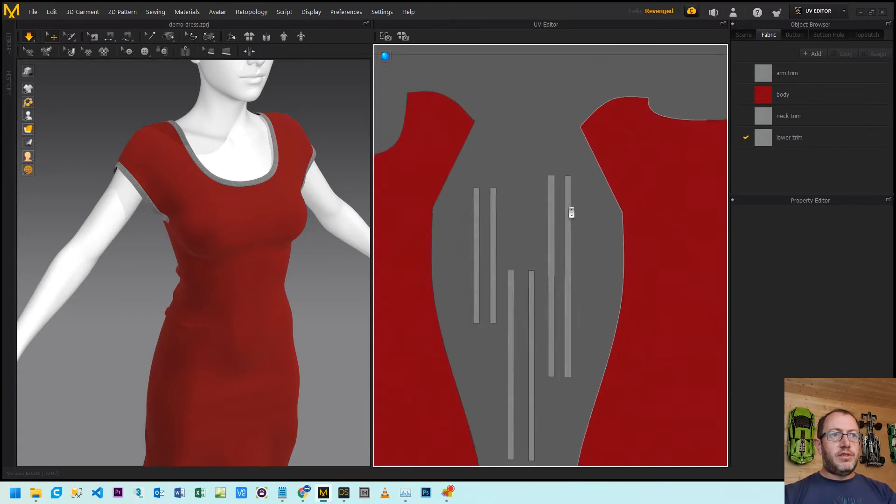
scroll(524, 302, up, 4)
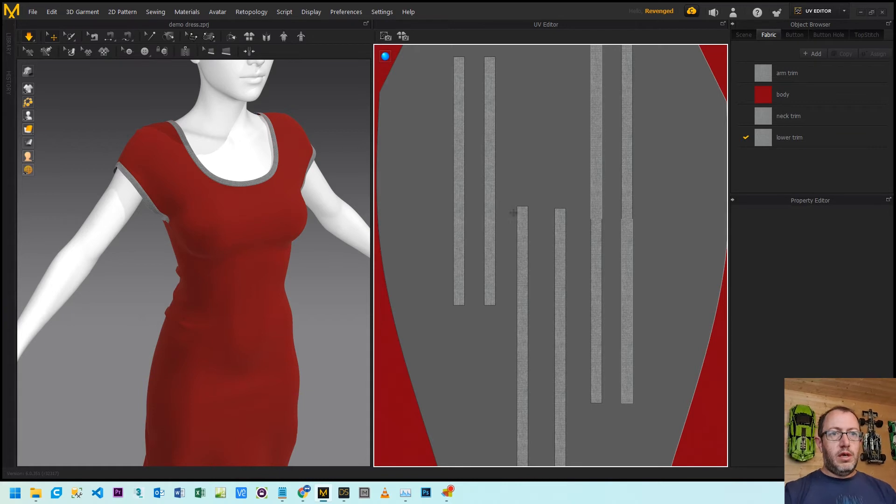
scroll(513, 213, down, 4)
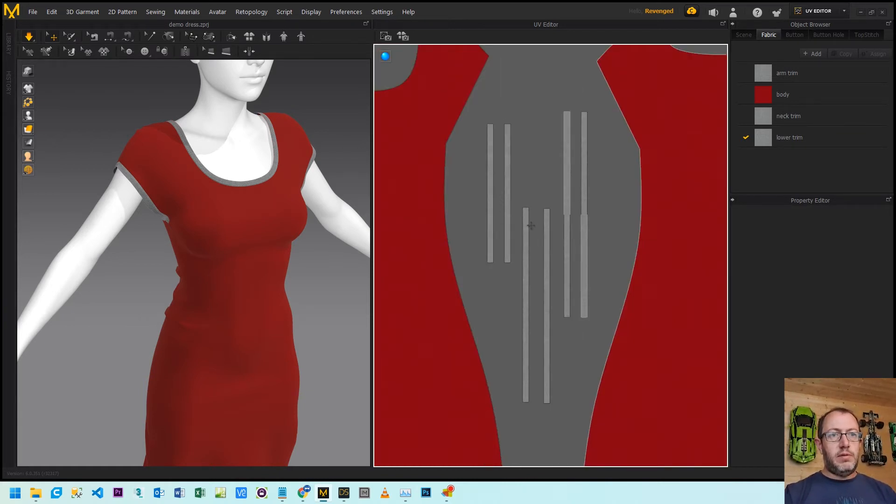
Move one arm trim strip above the other in the UV layout and align both strips by their left edges.
drag(526, 226, 544, 27)
scroll(553, 179, up, 5)
shift+click(530, 350)
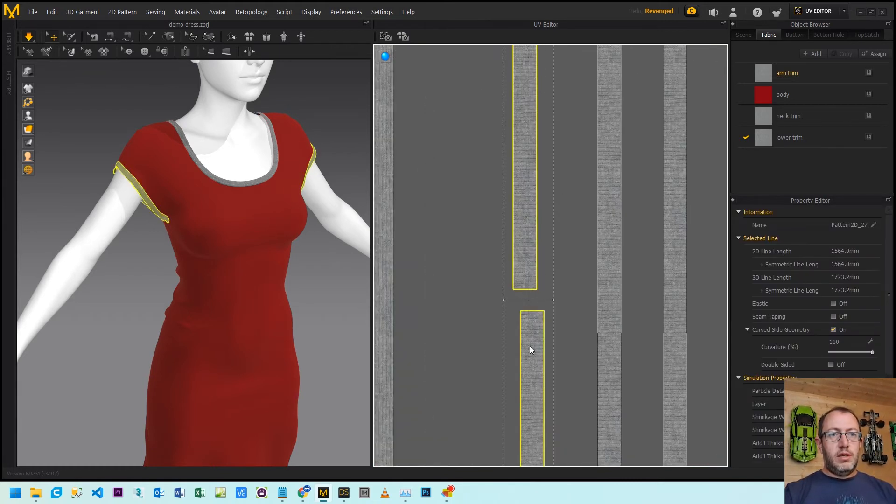
right_click(531, 351)
mouse_move(544, 351)
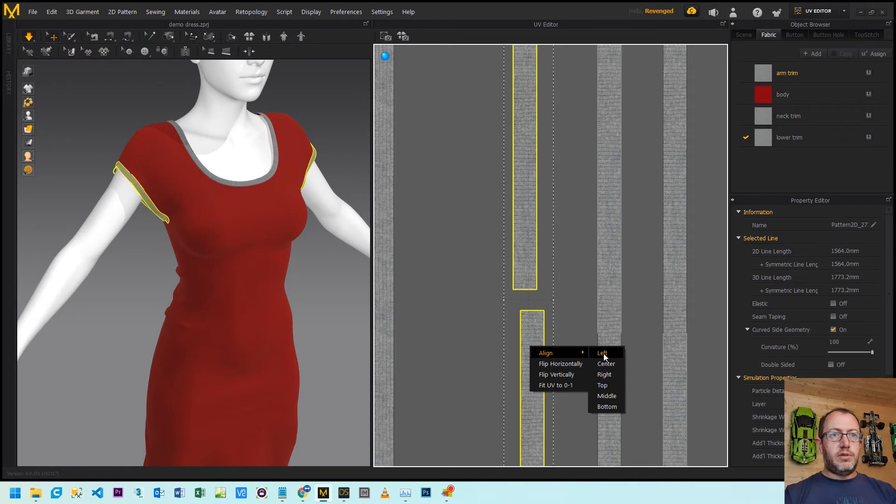
click(604, 353)
click(485, 272)
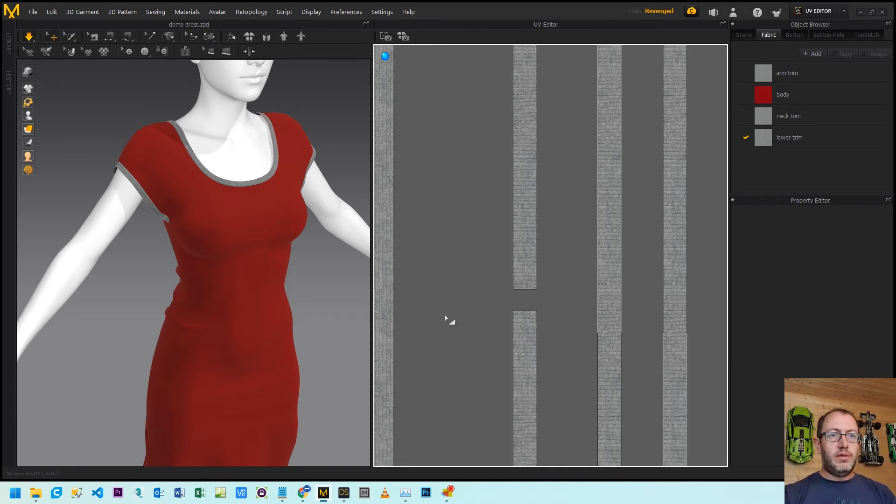
Switch to DAZ Studio and examine the textured dress from the neckline and bodice down to the hem.
click(860, 13)
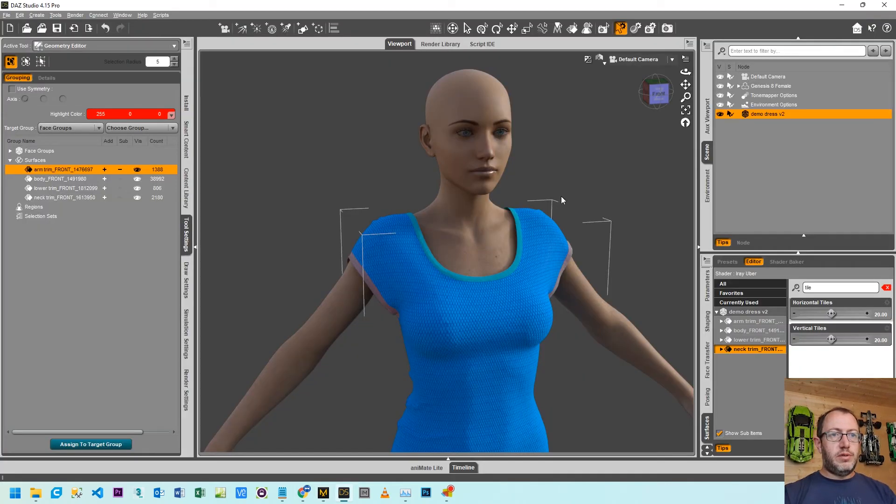
scroll(477, 277, up, 3)
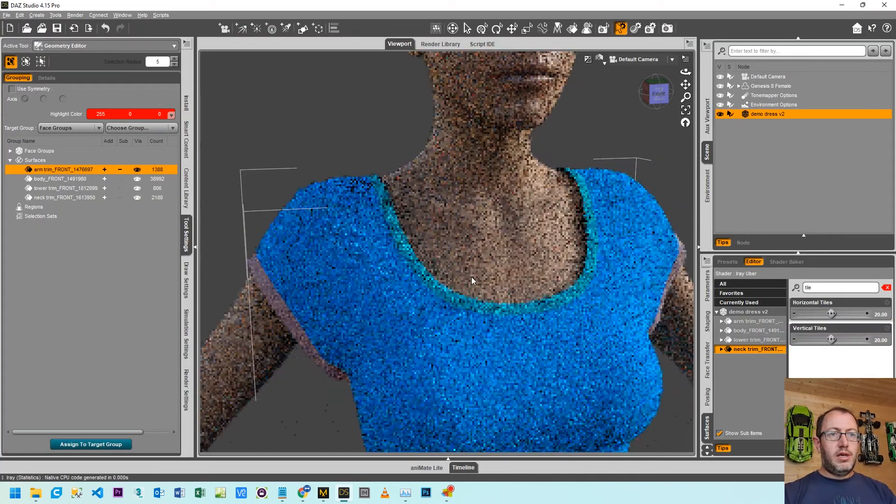
scroll(481, 292, up, 5)
scroll(484, 296, down, 8)
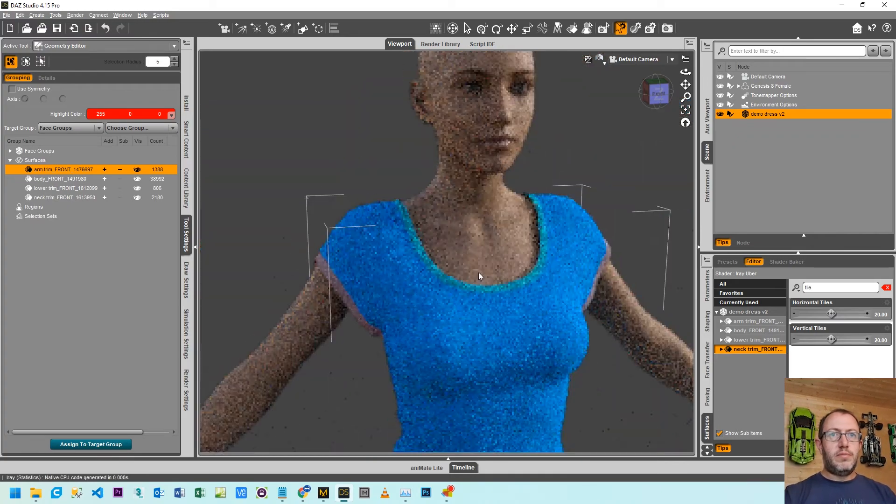
right_click(487, 335)
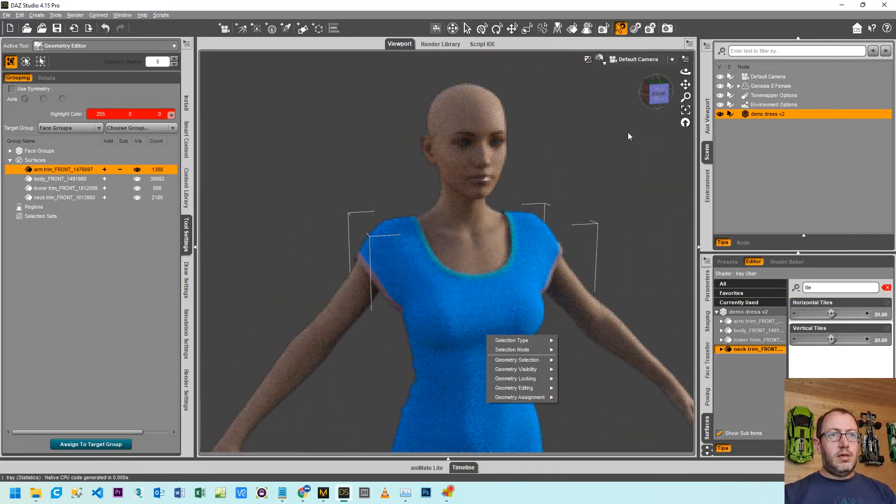
click(683, 85)
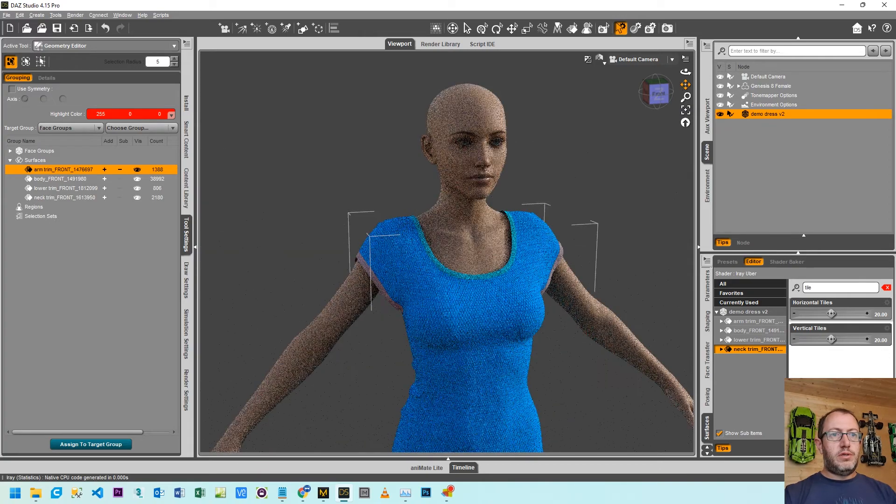
drag(685, 85, 669, 5)
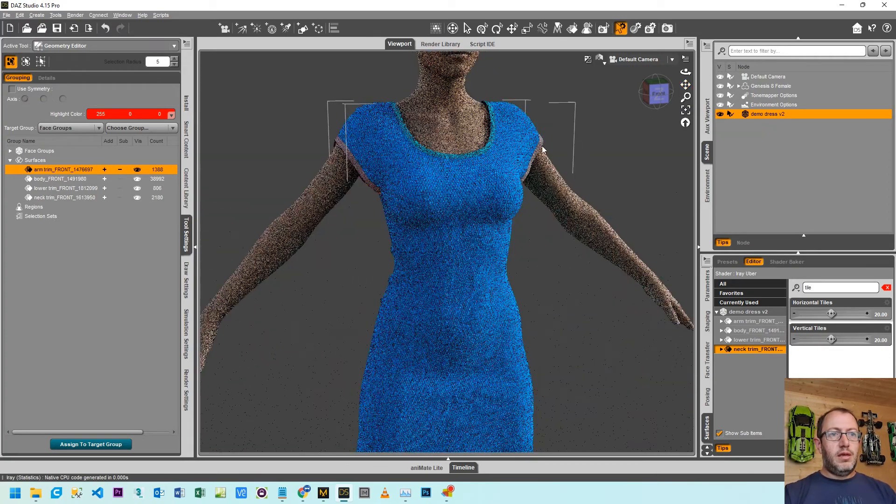
scroll(463, 142, up, 3)
scroll(463, 142, up, 2)
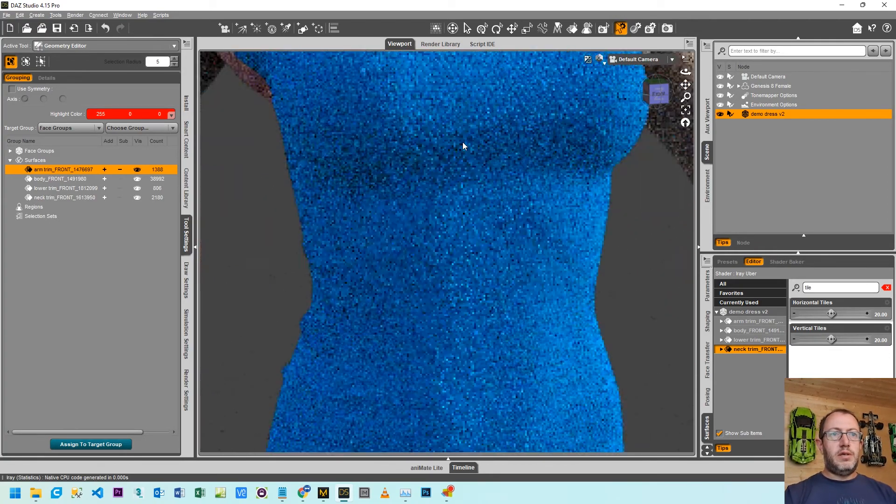
scroll(469, 146, down, 5)
scroll(468, 147, down, 8)
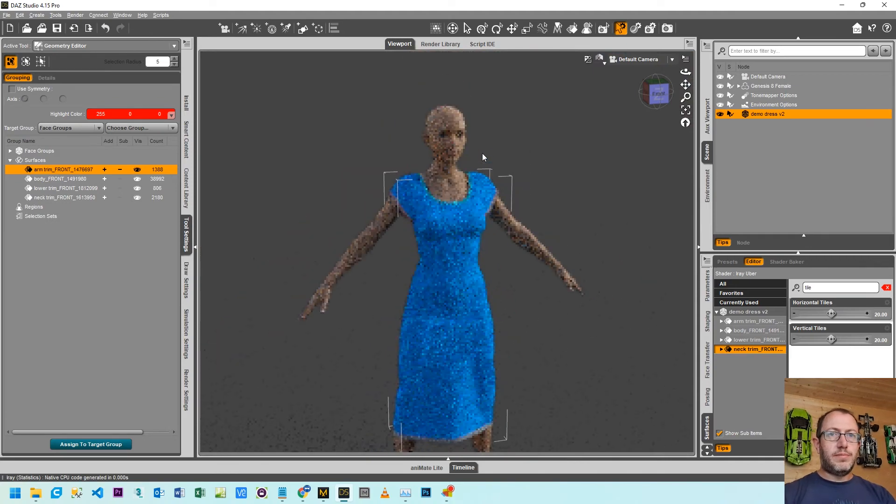
drag(686, 84, 686, 51)
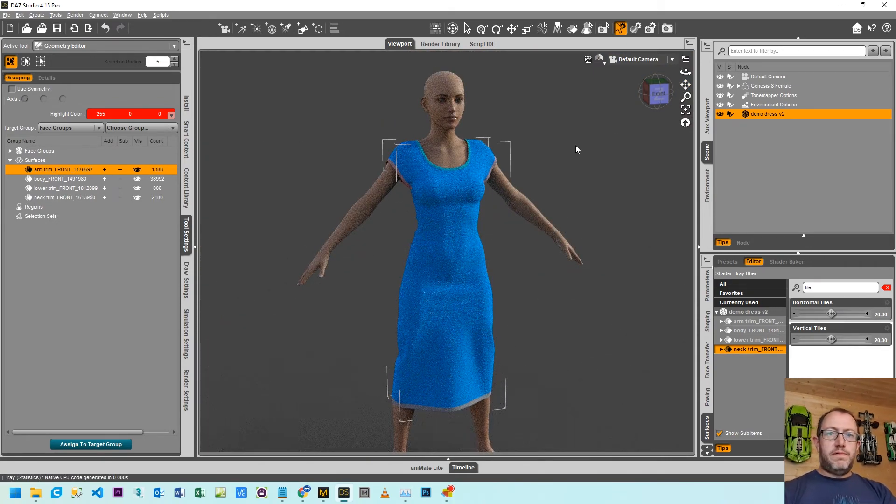
Turn on Draw Dome in the Environment Options and frame the full figure against the backdrop.
click(721, 107)
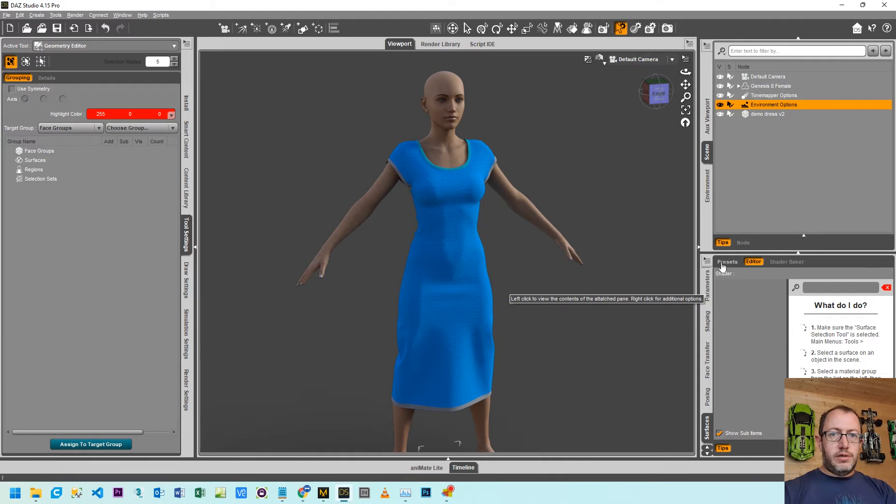
click(707, 285)
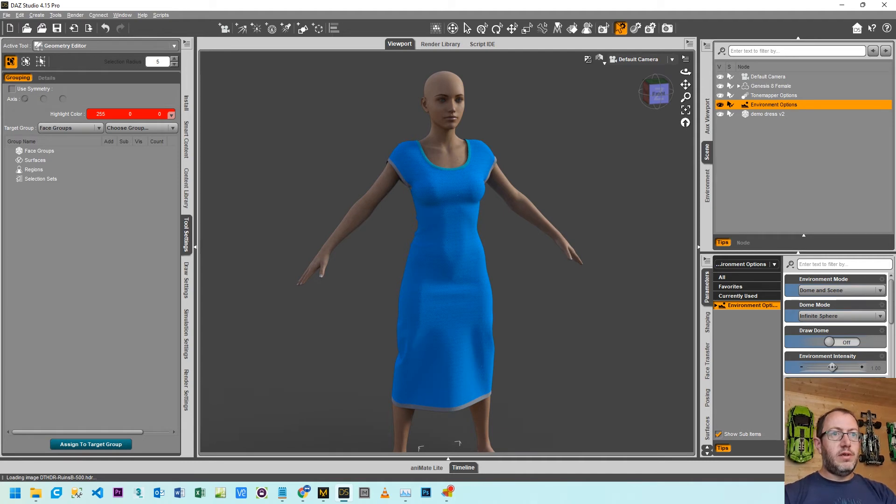
click(839, 343)
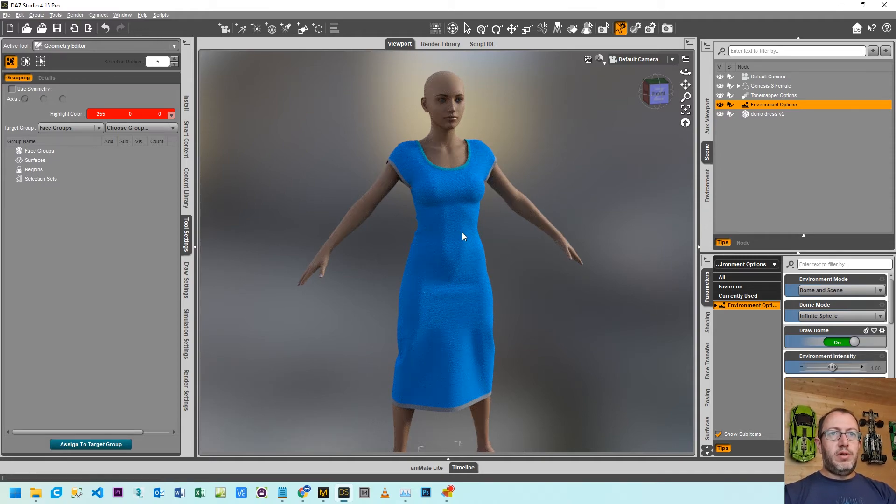
scroll(460, 229, down, 5)
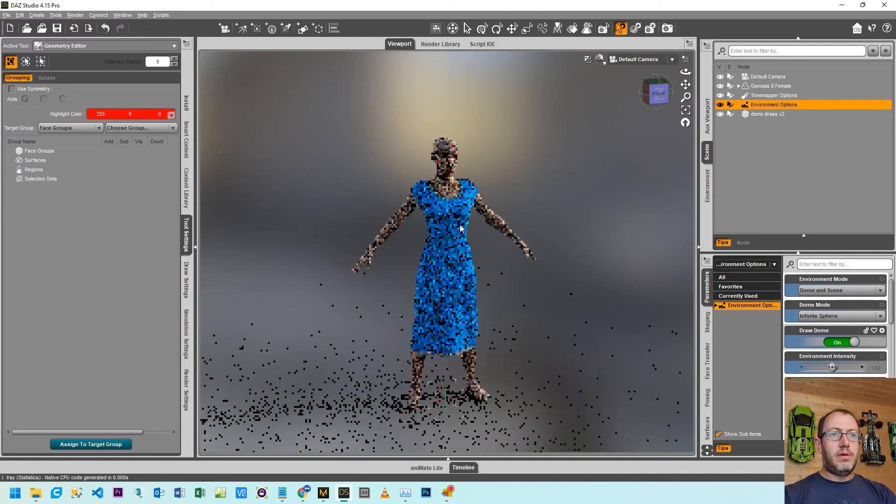
mouse_move(657, 98)
mouse_down()
mouse_move(700, 92)
mouse_move(647, 99)
mouse_up()
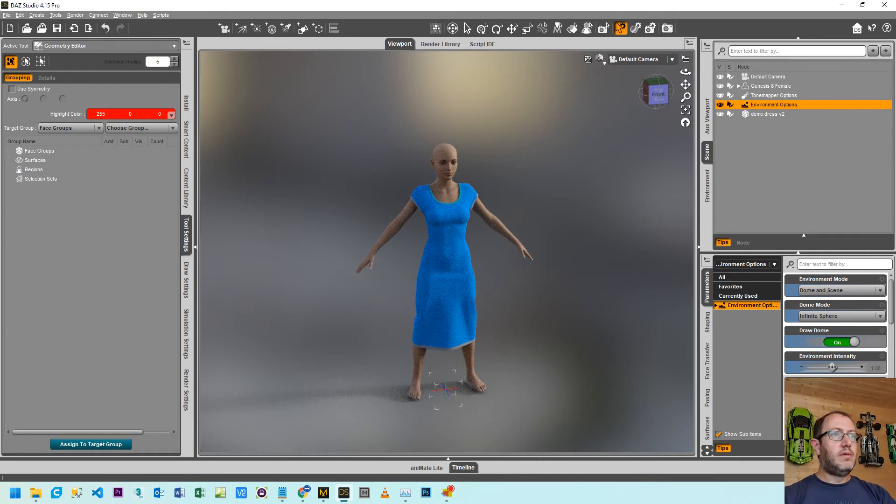
Browse for a replacement environment image and open the HDRIs folder inside Models on the Storage (D:) drive.
click(795, 392)
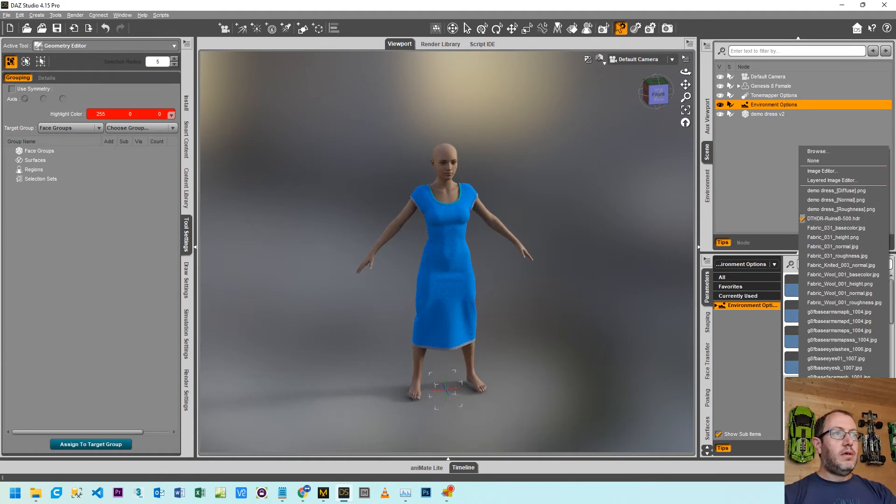
click(827, 153)
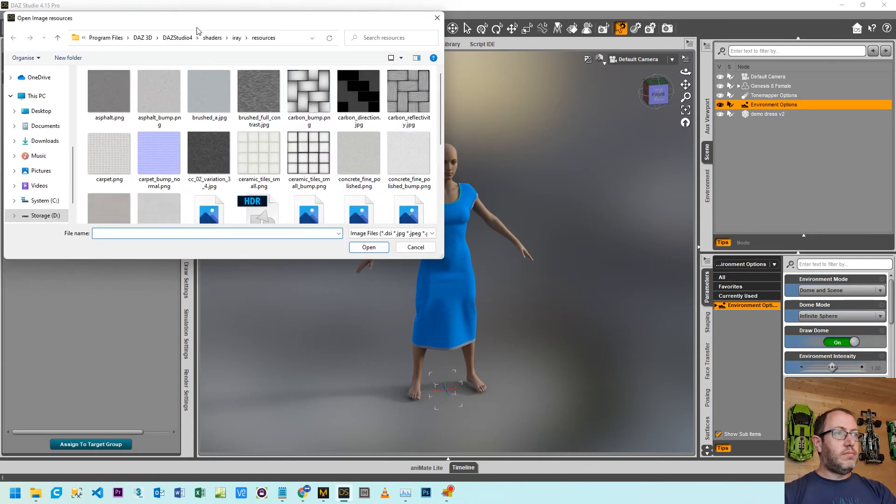
click(54, 216)
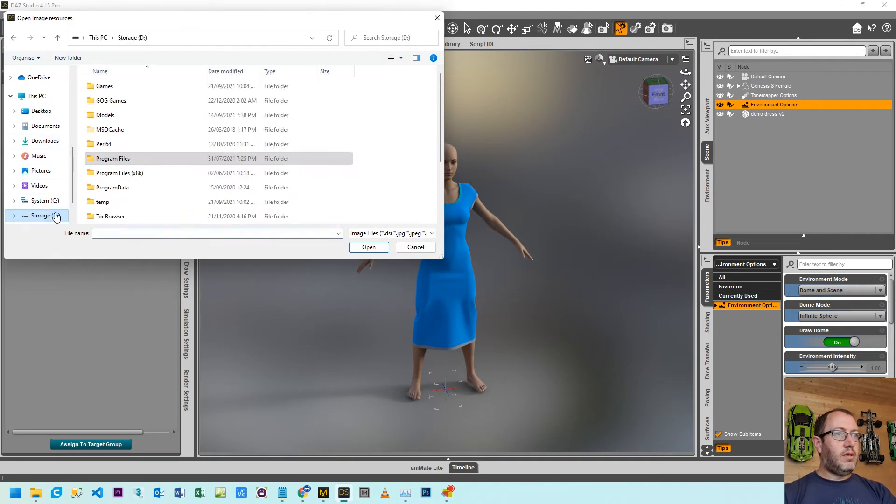
double_click(107, 115)
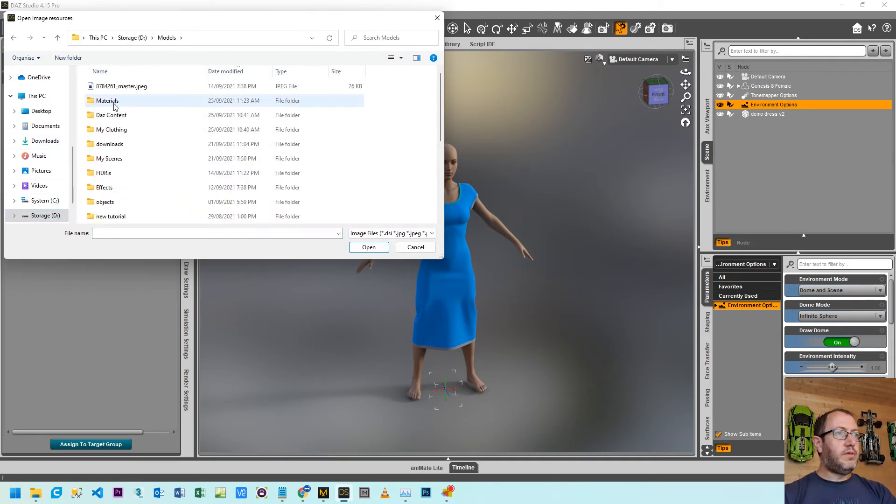
click(114, 103)
double_click(115, 103)
scroll(173, 161, down, 2)
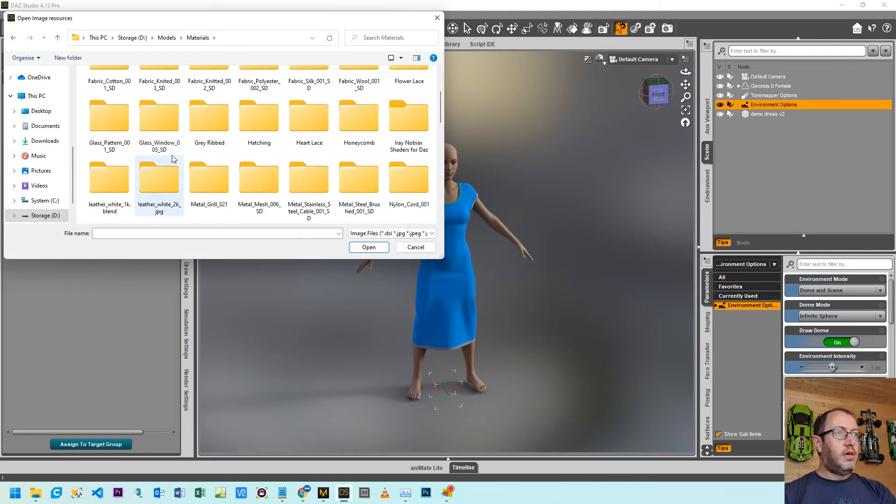
click(167, 37)
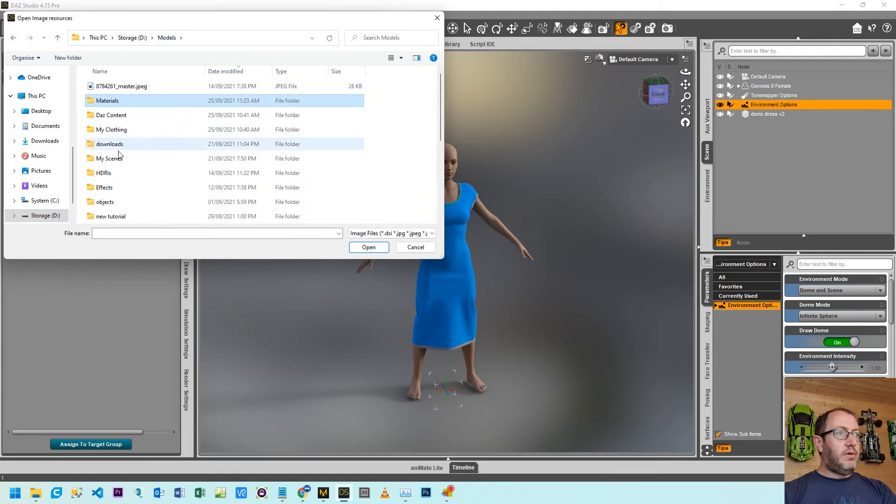
double_click(109, 174)
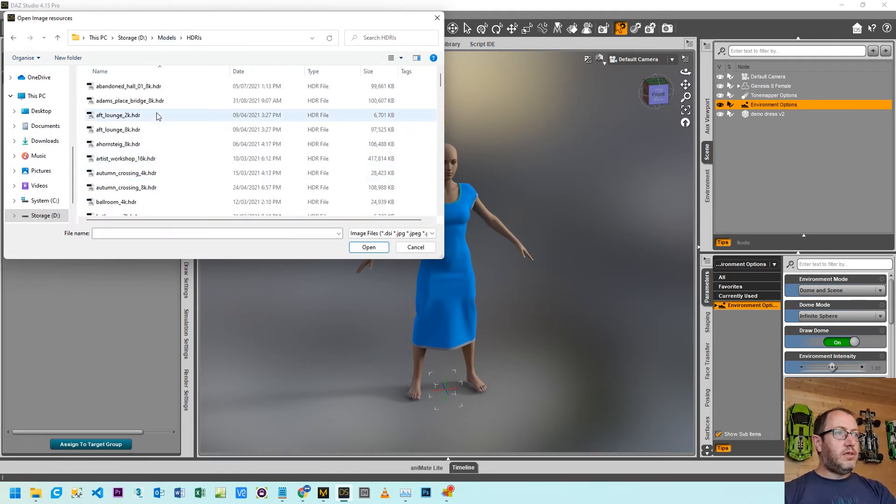
Load venice_sunrise_8k.hdr as the environment image and view the figure from the side.
scroll(161, 116, down, 2)
scroll(159, 117, down, 15)
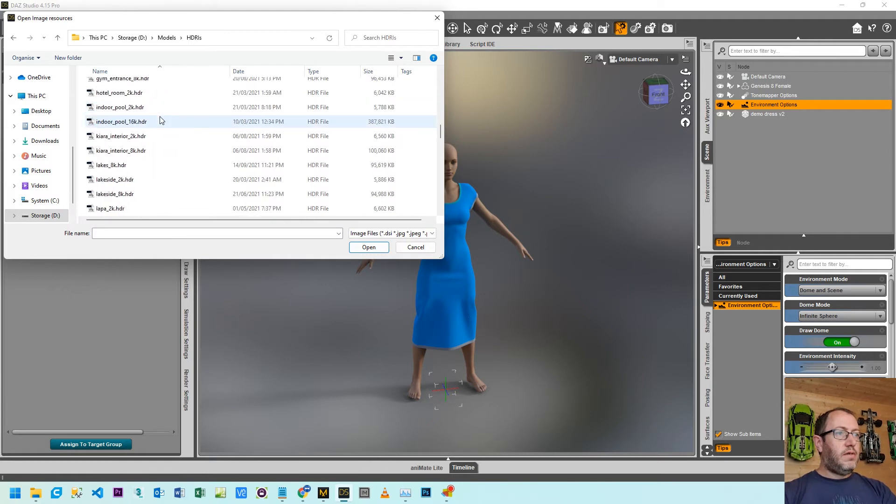
scroll(159, 126, down, 10)
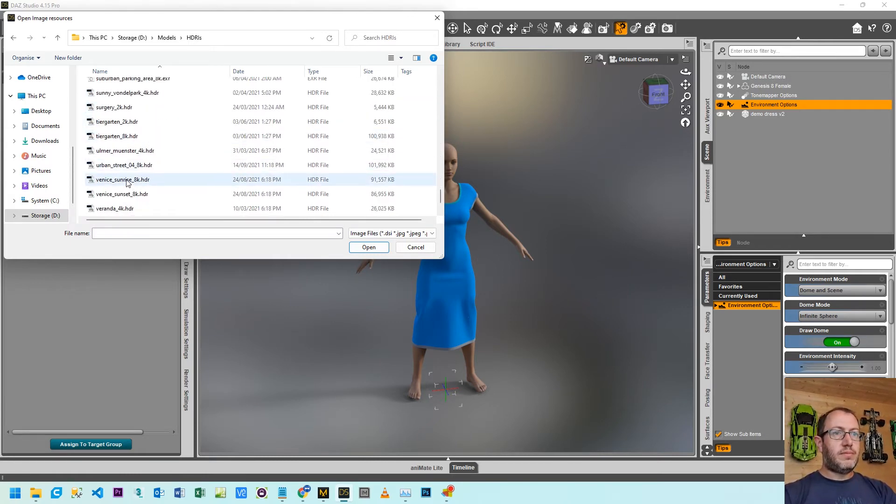
double_click(127, 181)
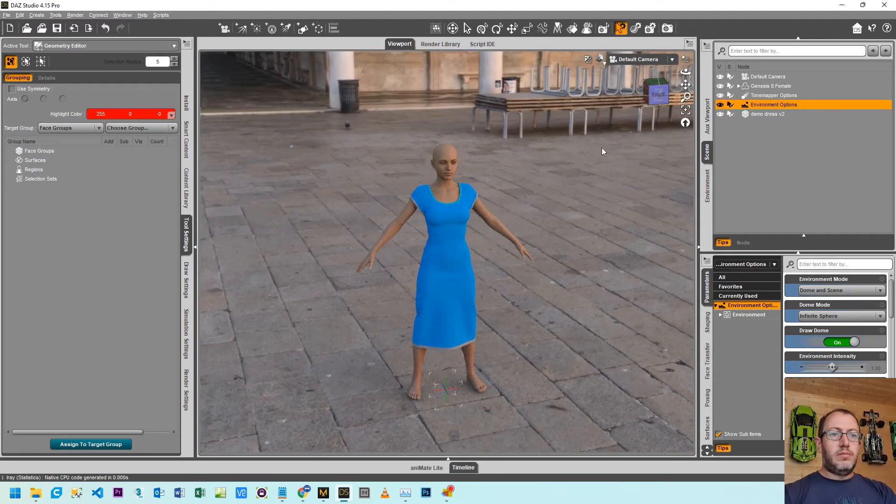
mouse_move(655, 100)
mouse_down()
mouse_move(697, 107)
mouse_move(722, 93)
mouse_move(655, 104)
mouse_up()
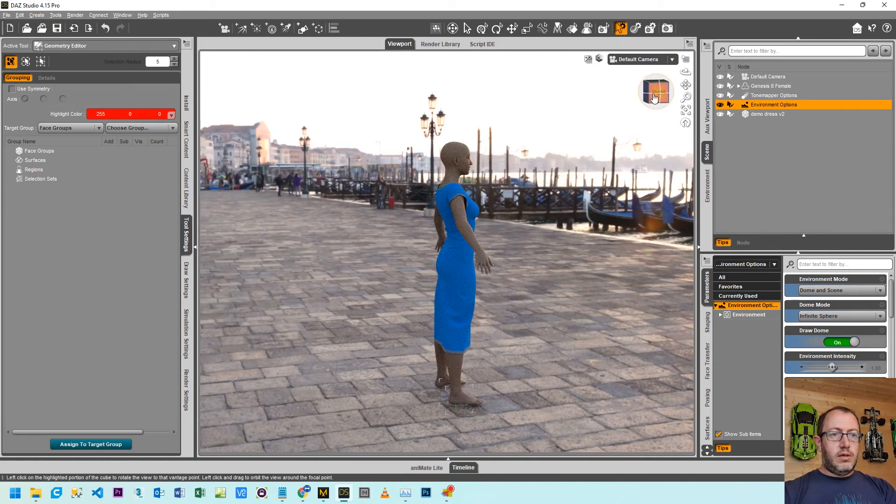
Set the environment's Dome Mode to Finite Sphere w/ Ground and view the figure from the side.
click(652, 99)
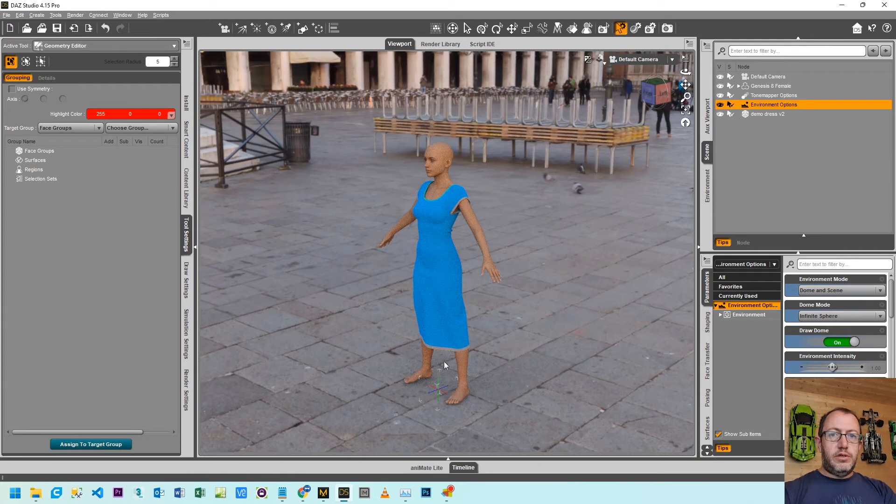
click(819, 317)
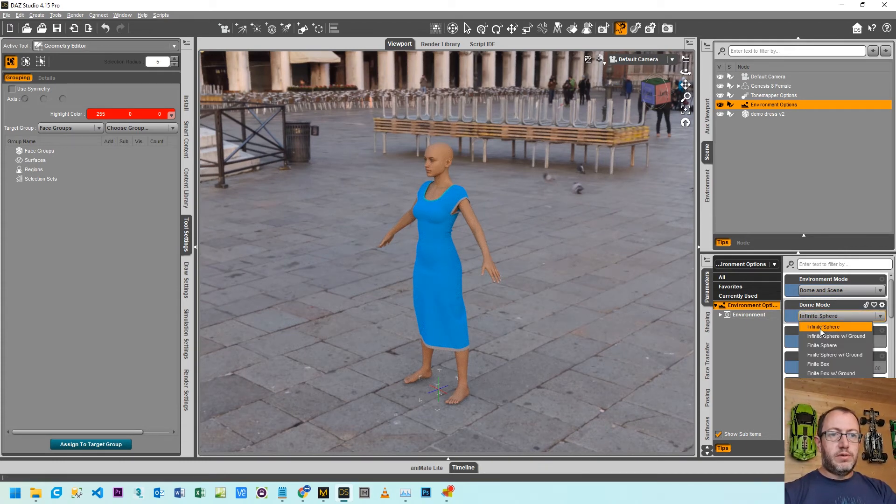
click(822, 355)
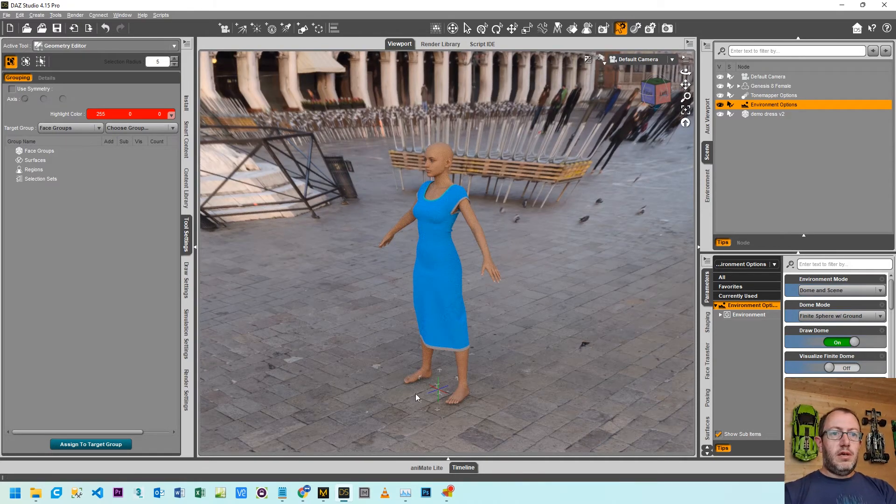
drag(685, 85, 768, 98)
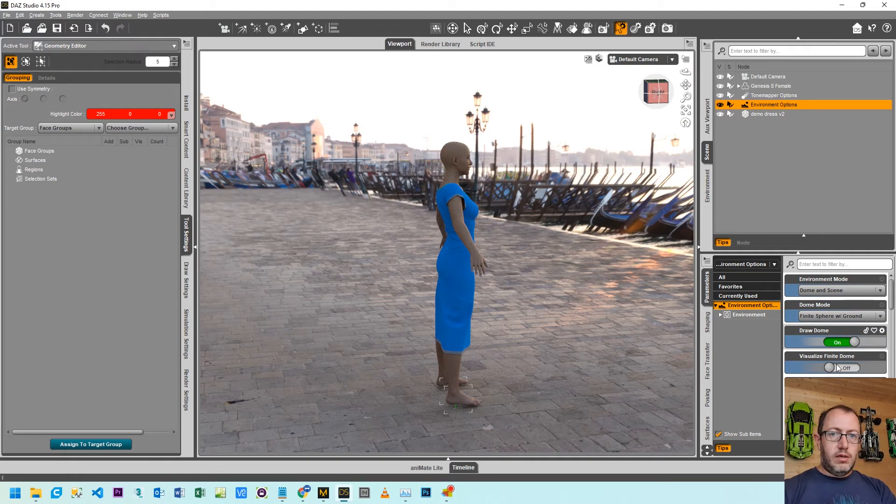
Try a Dome Radius of 10, followed by 5, to reduce the backdrop's distortion.
scroll(836, 327, down, 5)
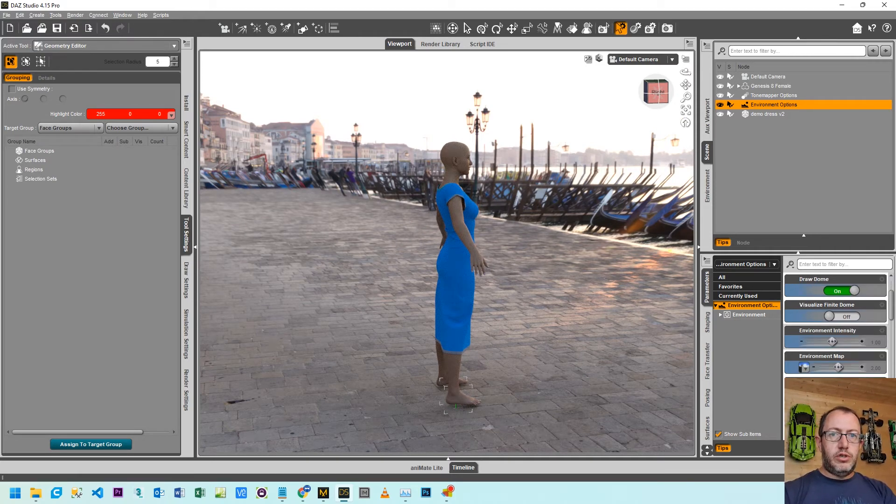
scroll(832, 345, down, 8)
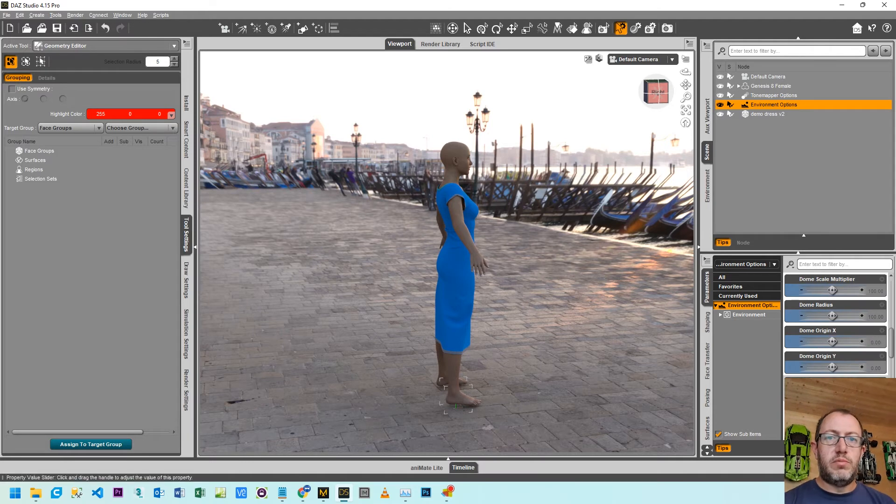
scroll(838, 326, up, 5)
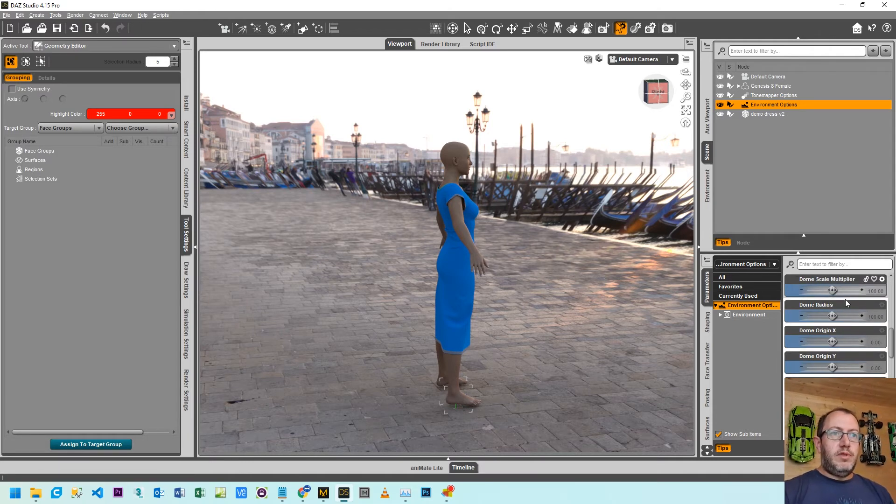
click(870, 317)
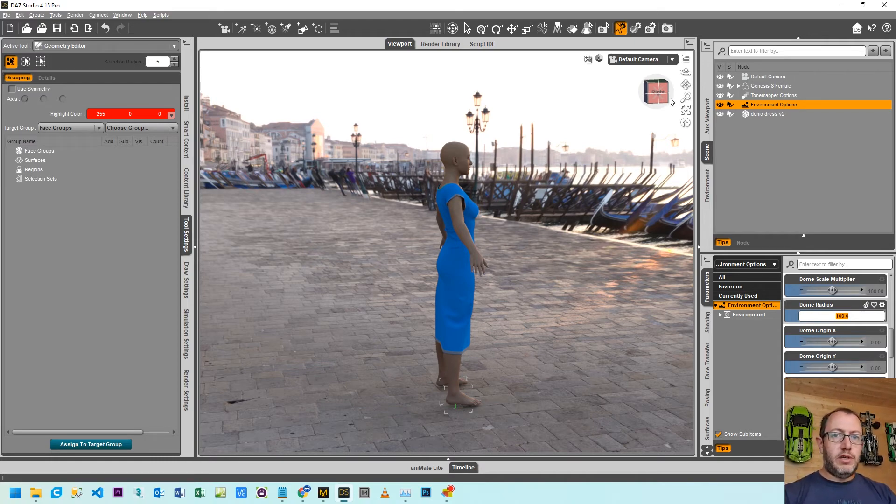
key(Return)
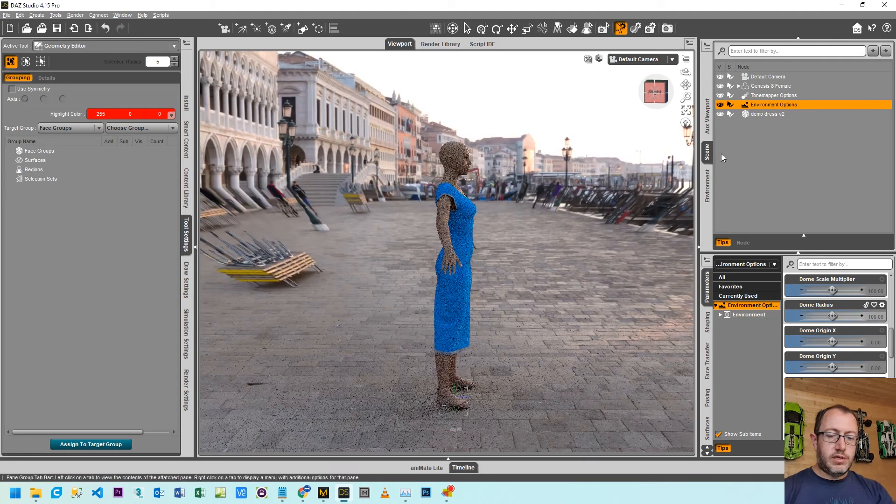
click(871, 316)
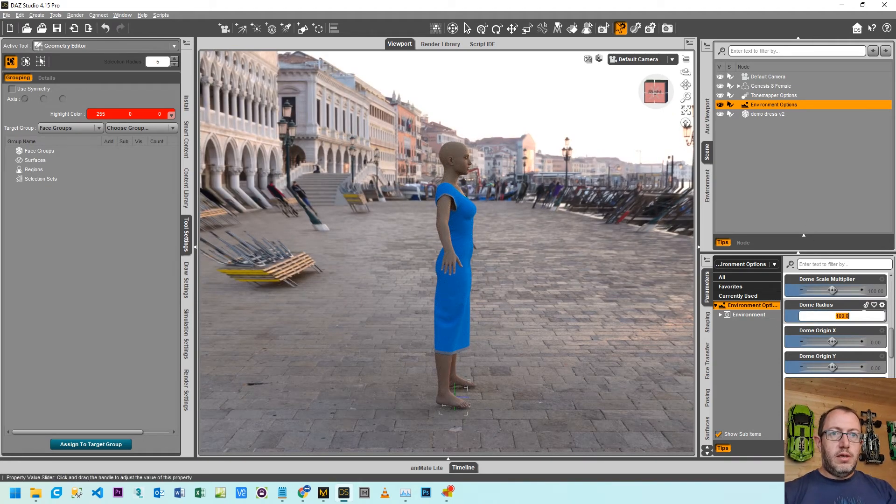
key(Return)
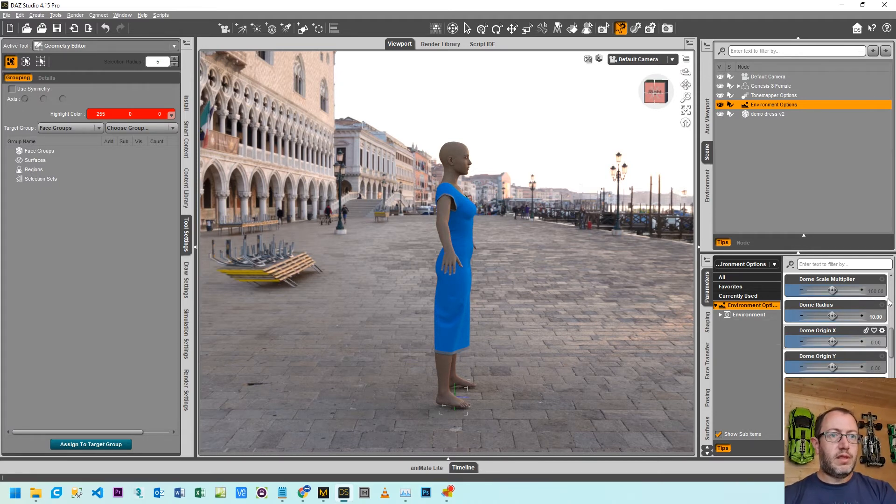
click(876, 317)
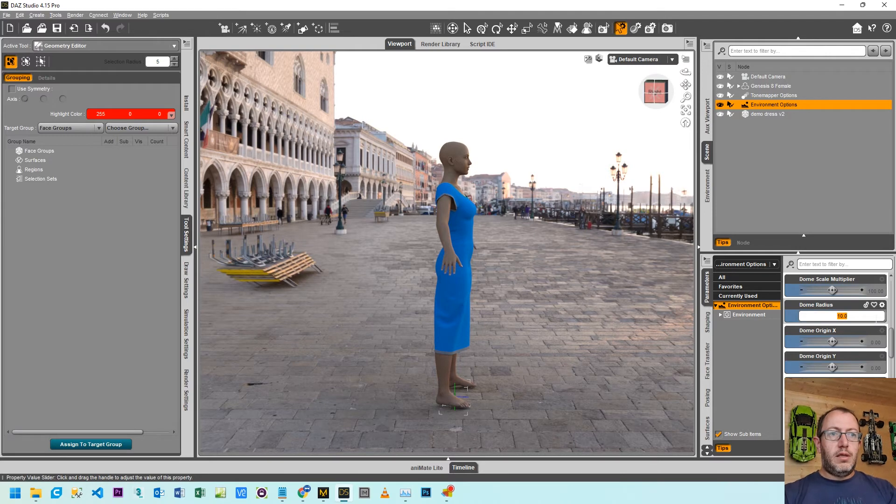
key(Return)
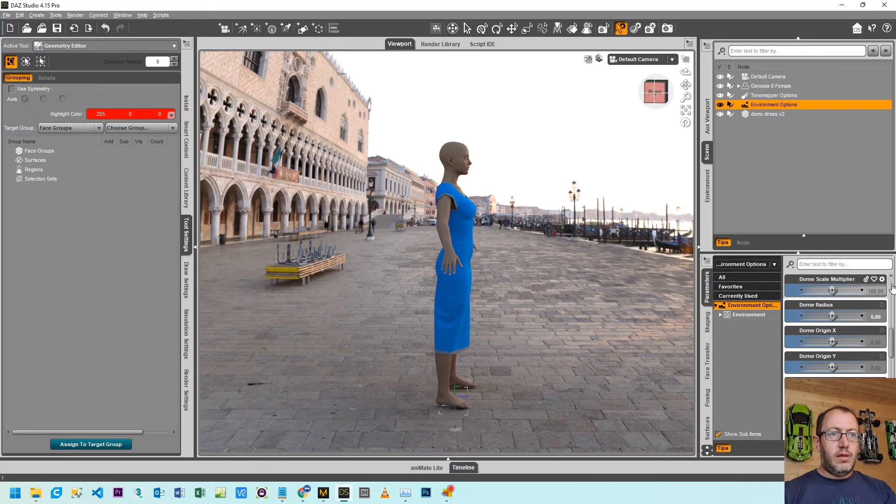
Turn on Visualize Finite Dome, set the Dome Radius to 4.5 and check the ground boundary around the figure.
scroll(892, 287, up, 5)
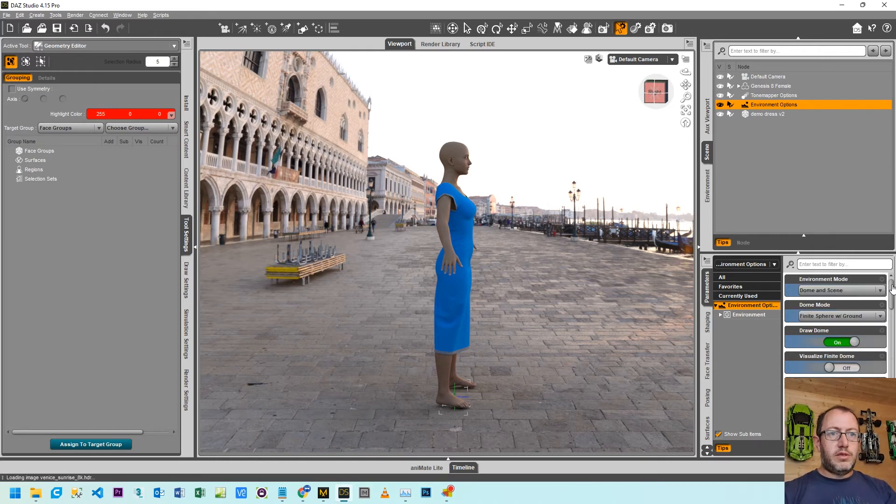
click(843, 368)
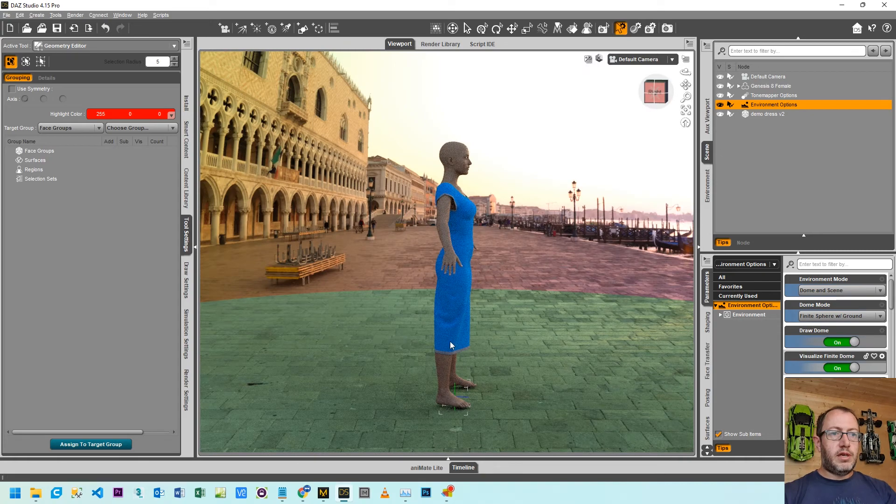
drag(651, 101, 523, 89)
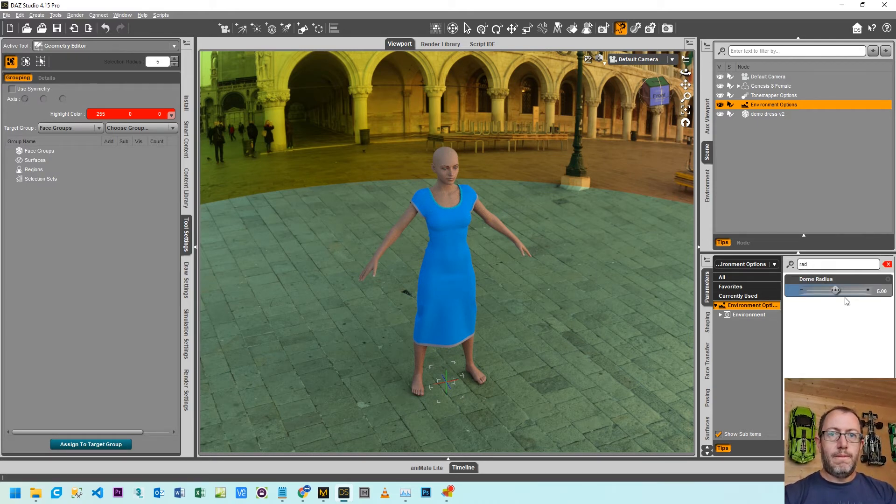
click(846, 291)
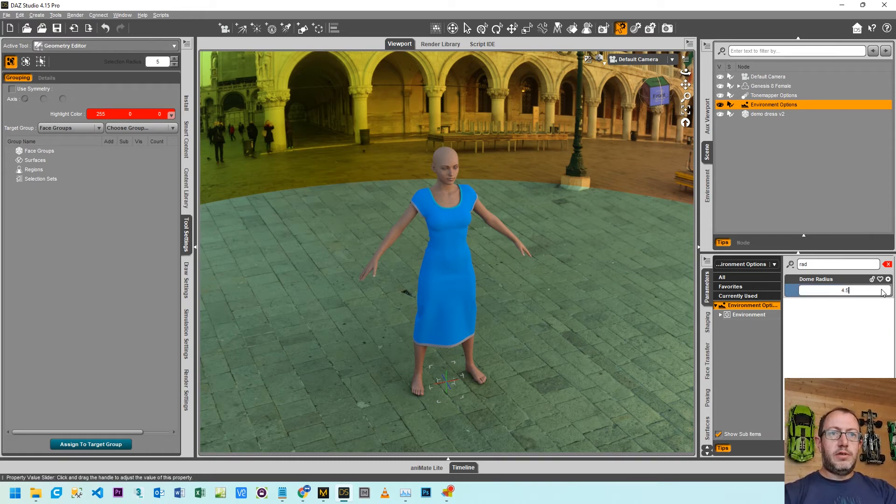
key(Return)
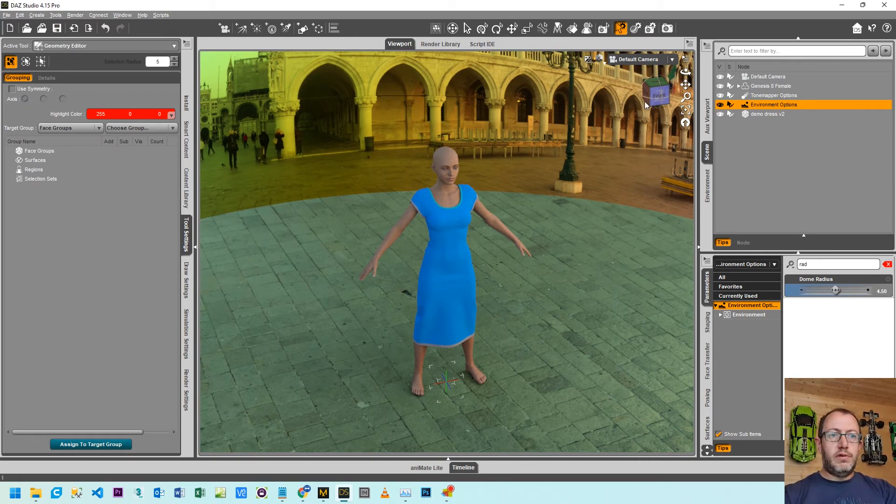
drag(655, 103, 695, 99)
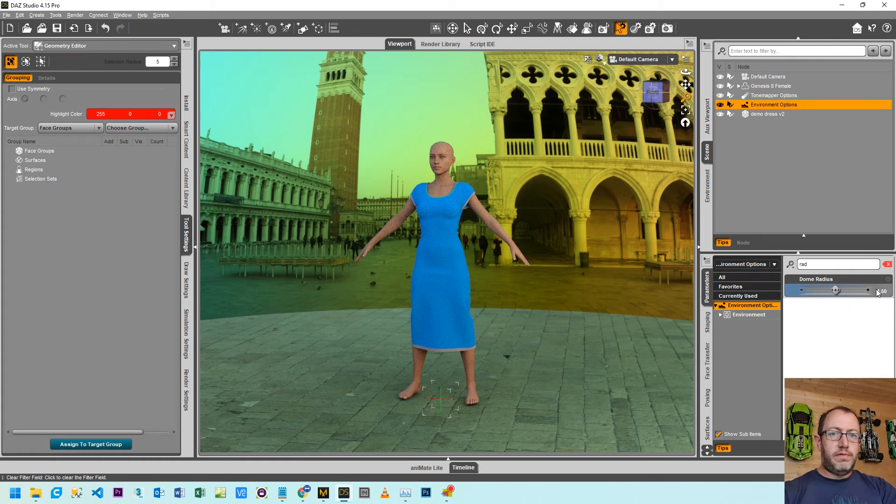
Turn off Visualize Finite Dome and raise the Ground Texture Scale to 200 after trying 150.
click(888, 265)
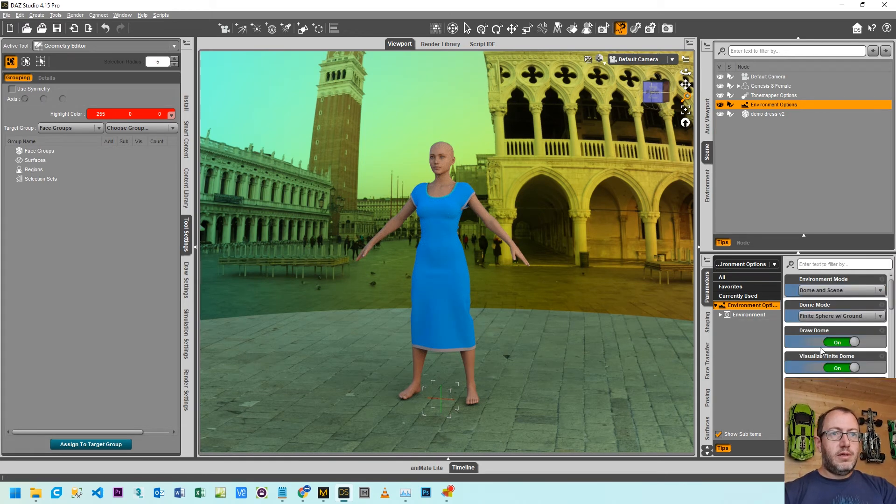
click(837, 369)
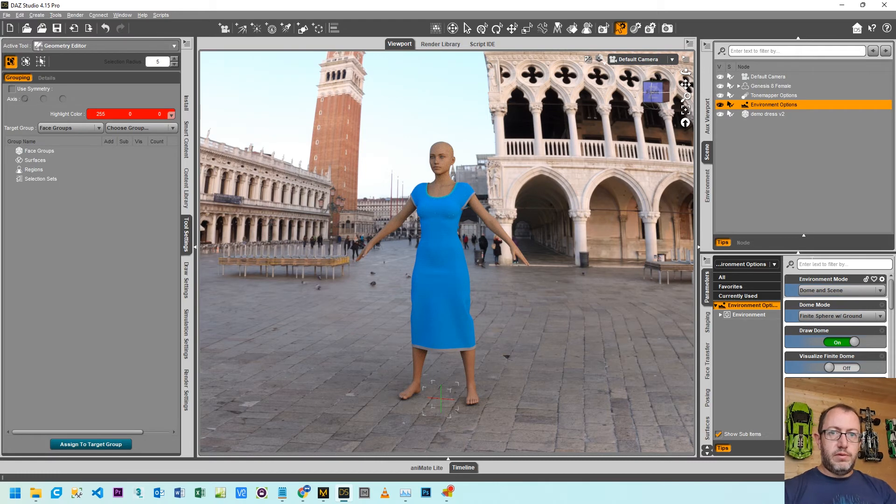
click(833, 265)
text(sca)
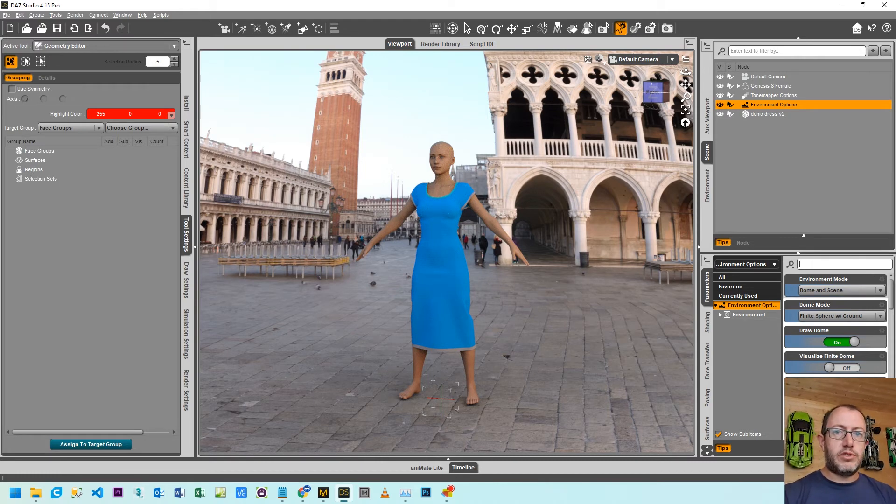
text(le)
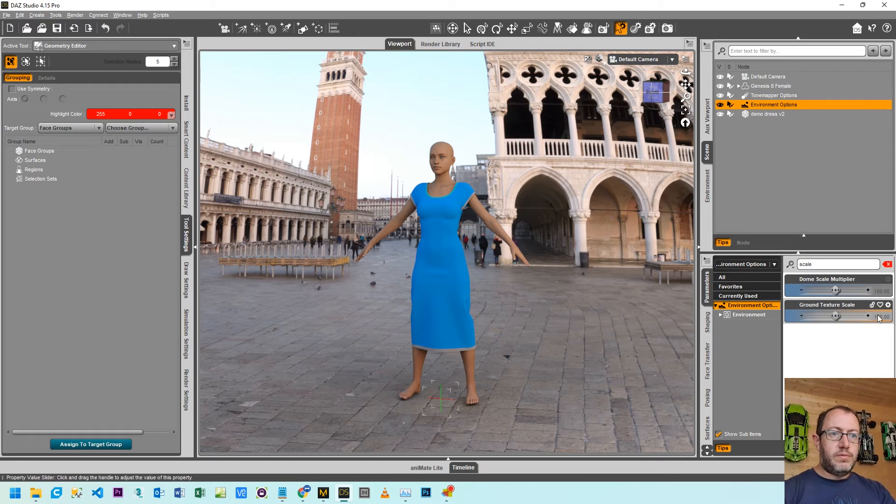
double_click(829, 310)
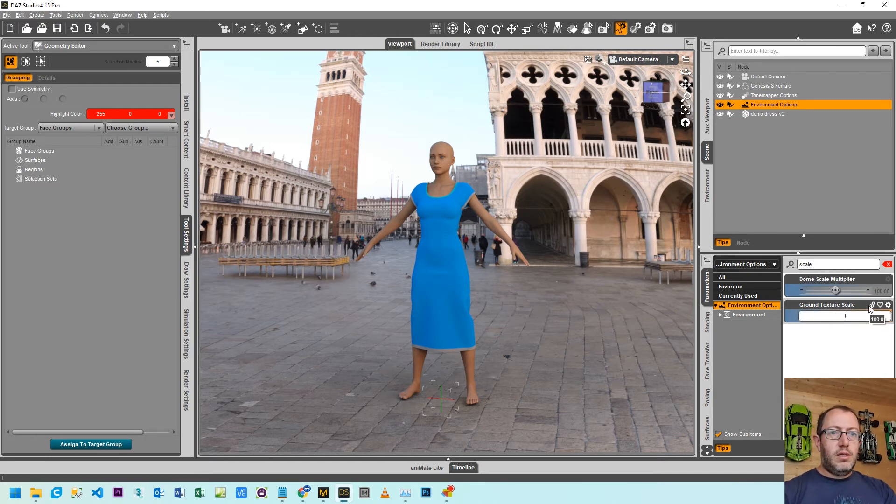
text(150)
key(Return)
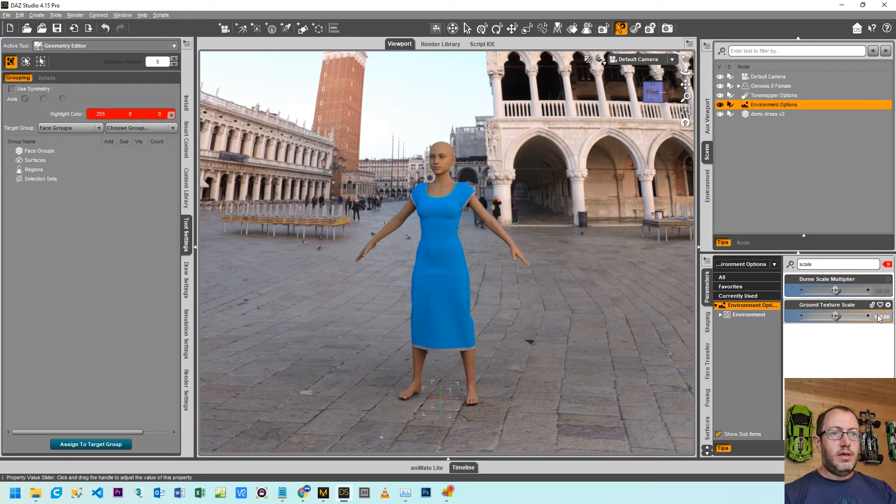
click(881, 317)
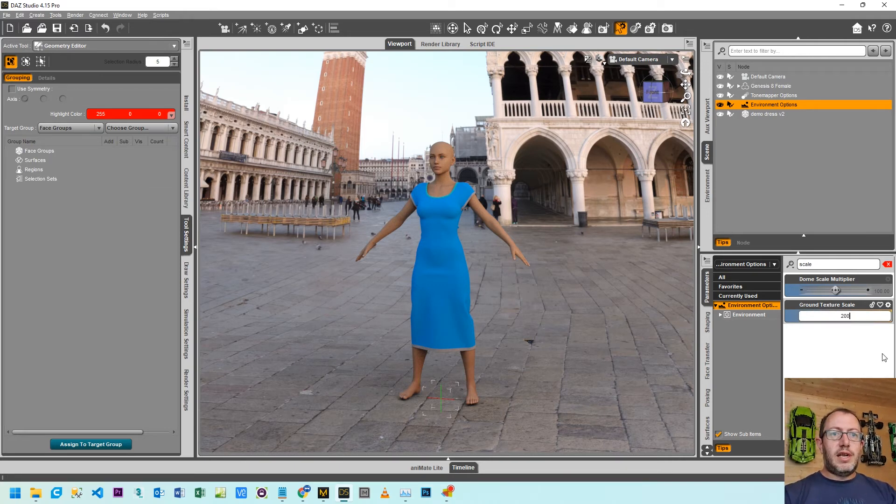
text(200)
key(Return)
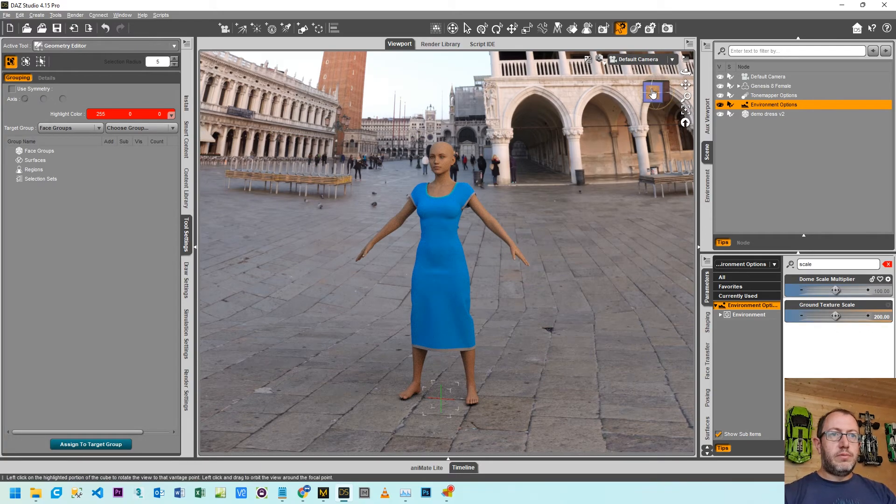
drag(651, 95, 606, 126)
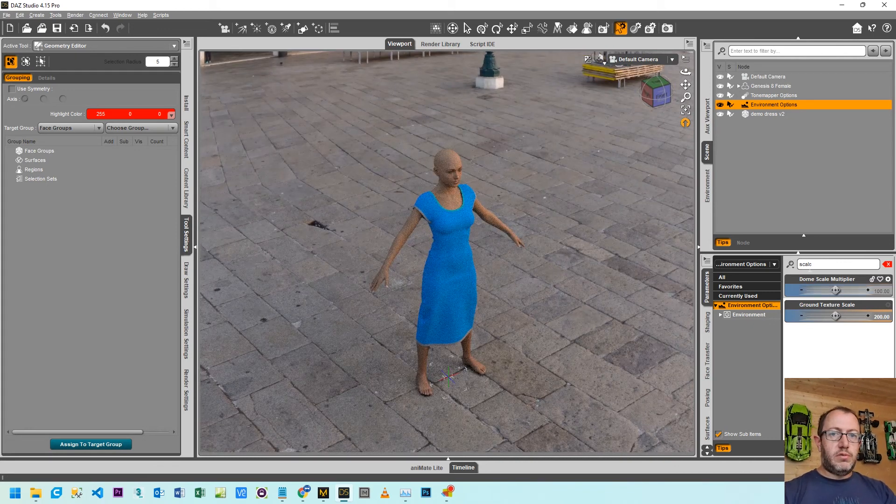
Turn Visualize Finite Dome back on and set the Dome Radius to 9.
click(888, 264)
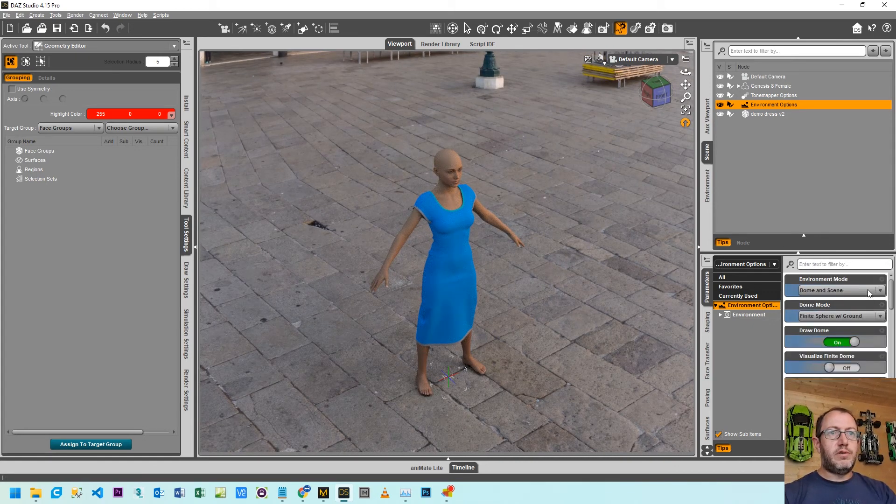
click(841, 369)
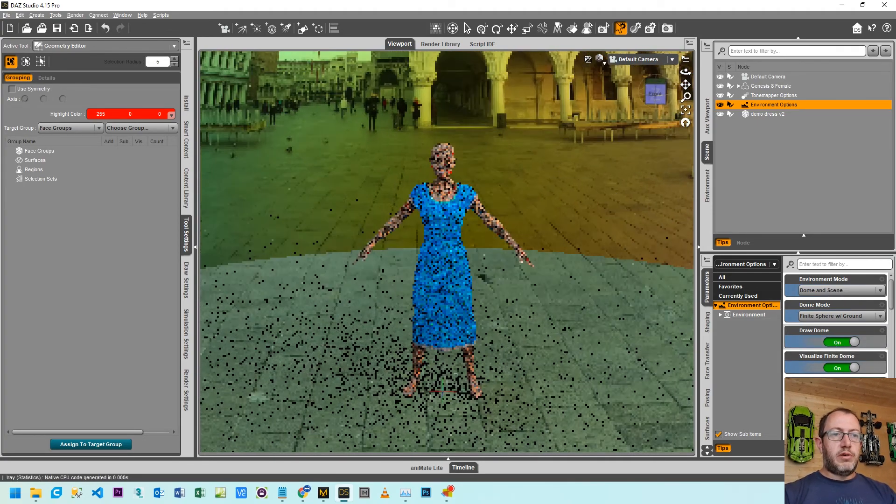
drag(686, 72, 740, 72)
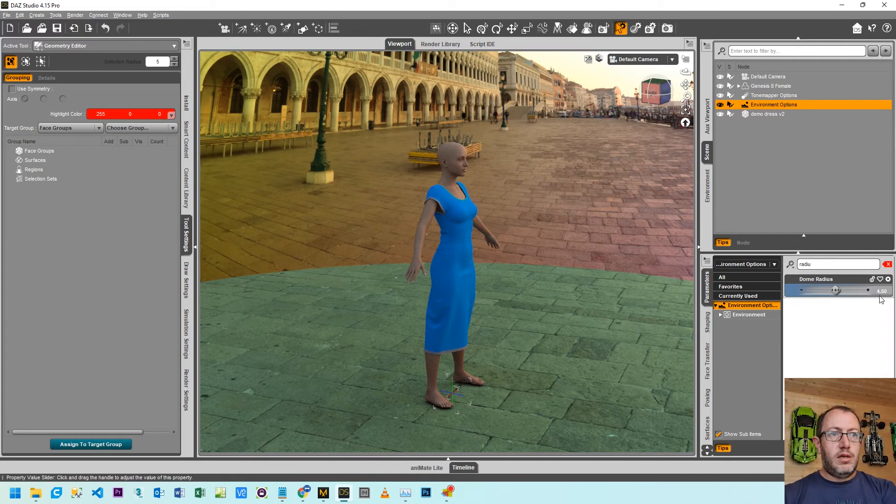
click(883, 292)
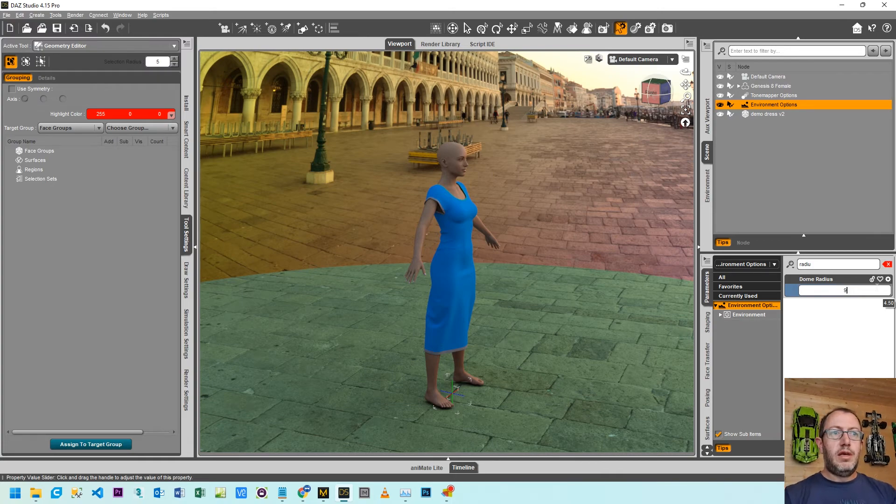
key(Return)
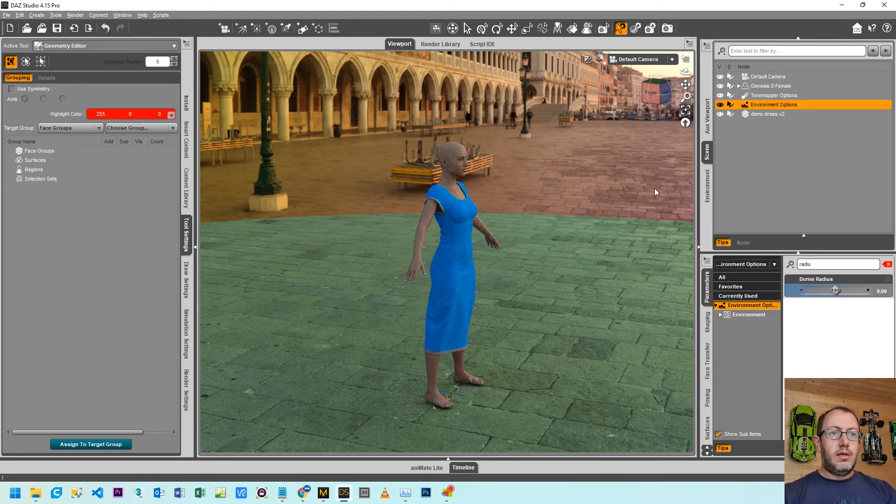
Turn off Visualize Finite Dome and inspect the figure against the backdrop from the side and the front.
drag(656, 97, 628, 92)
drag(686, 72, 752, 78)
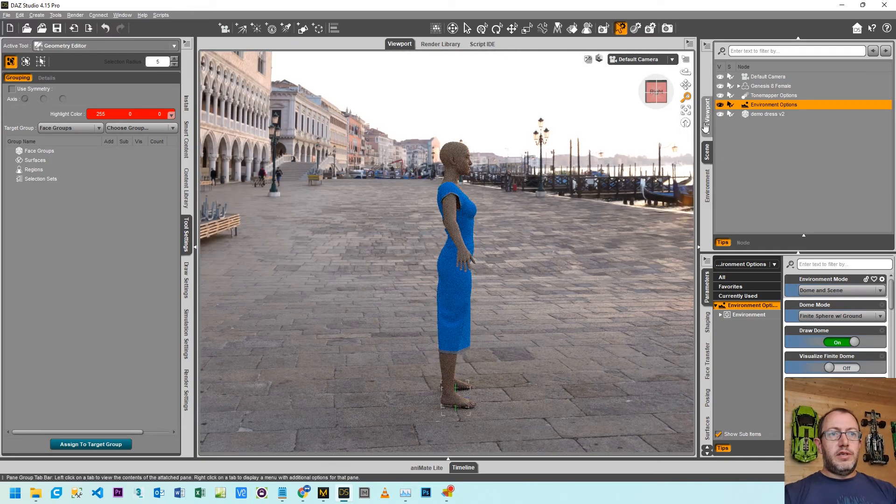
drag(686, 72, 583, 72)
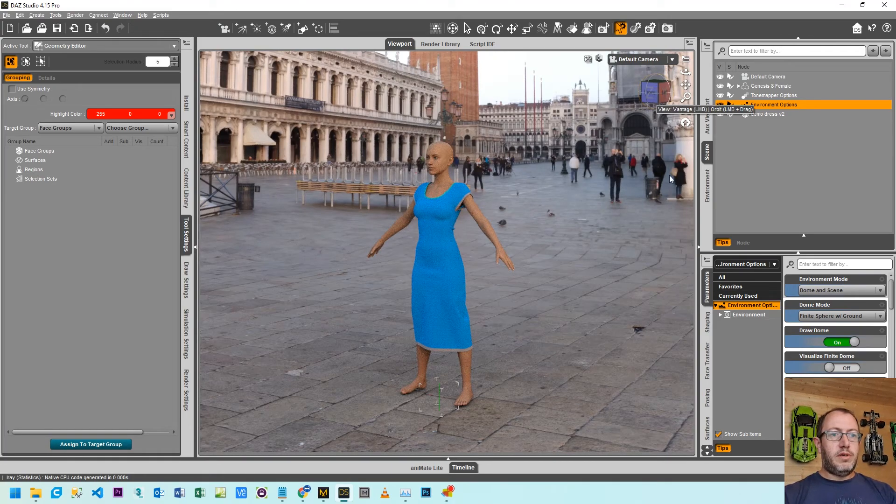
Check the figure against the backdrop from several sides and set the environment's Ground Texture Scale to 150.
drag(654, 98, 578, 100)
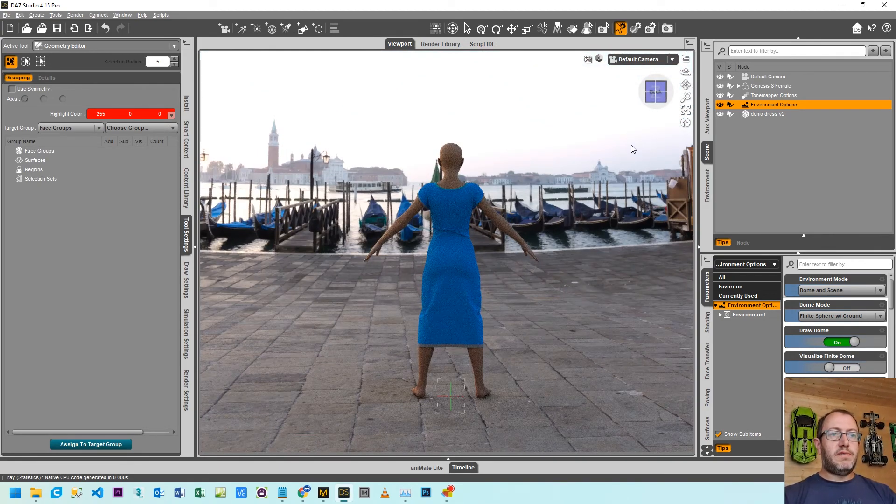
drag(659, 94, 635, 95)
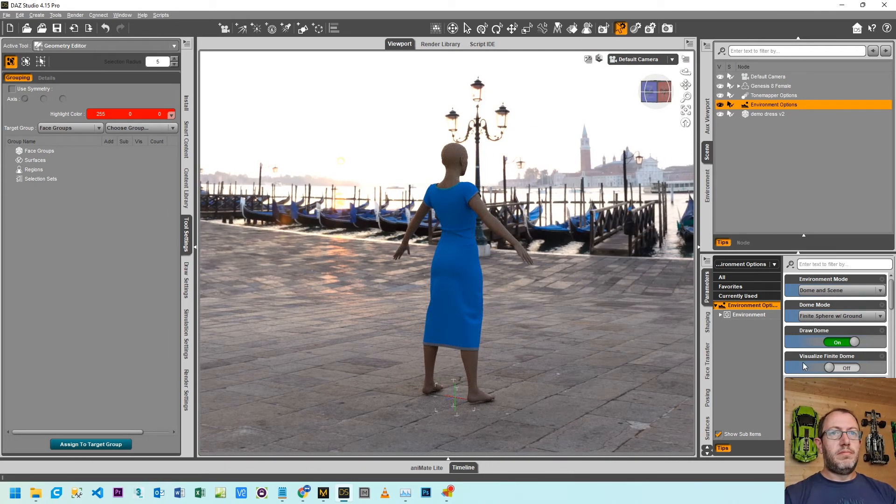
click(655, 96)
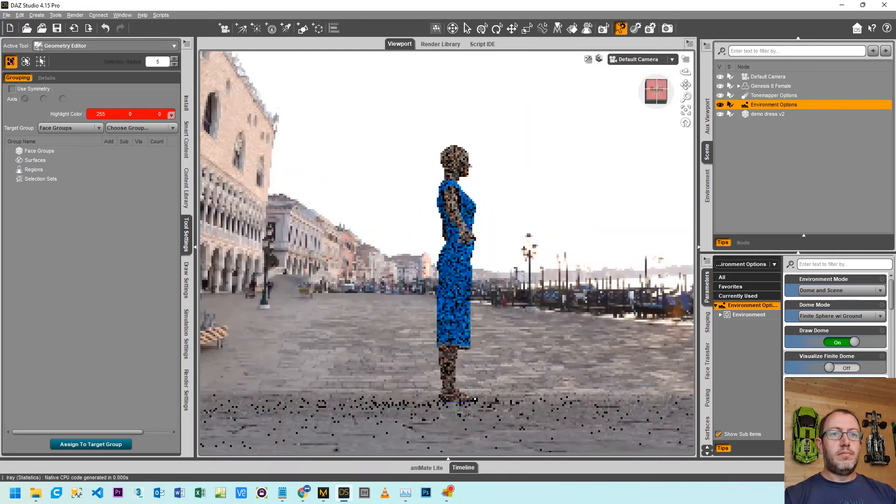
drag(655, 96, 589, 106)
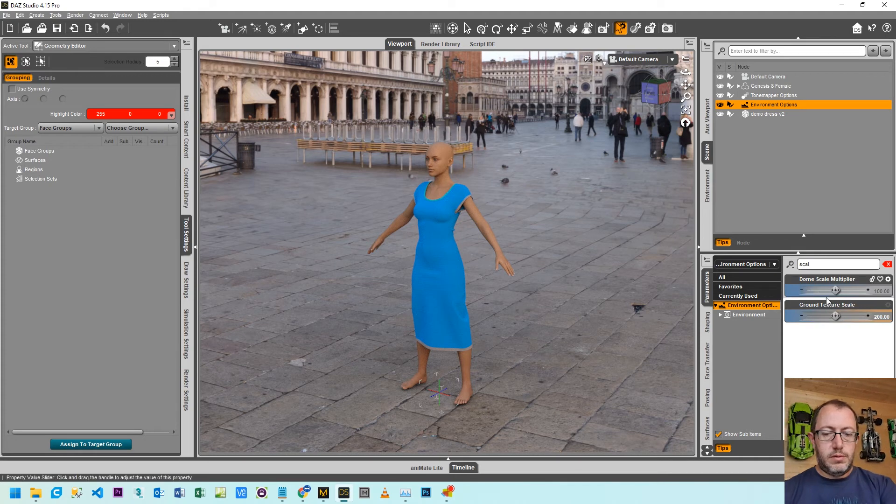
click(879, 317)
text(15)
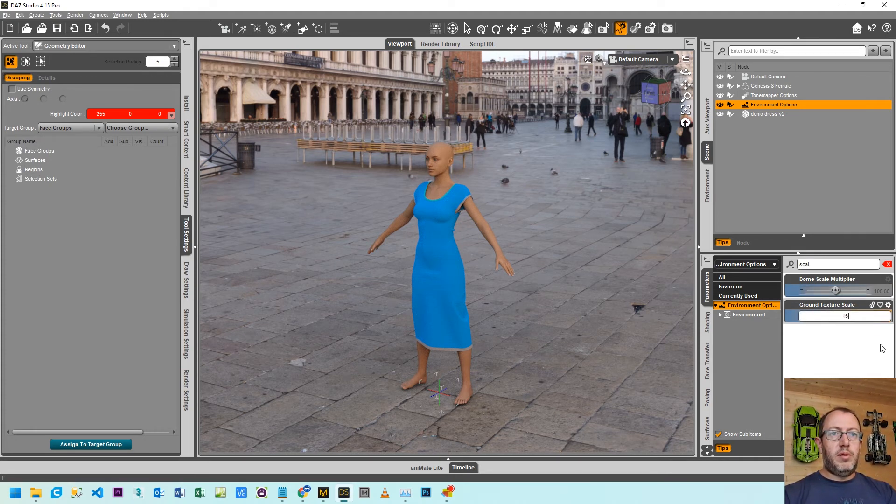
text(0)
key(Return)
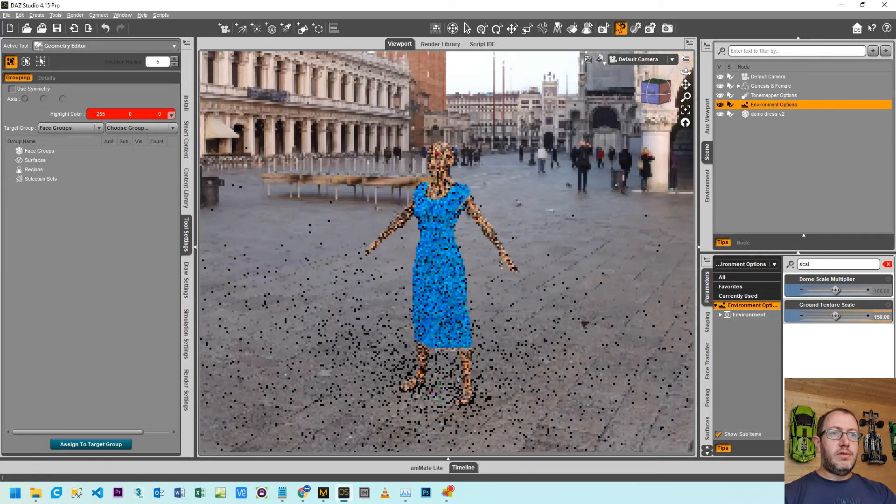
Set the environment's Dome Rotation to 180 and check the figure against the rotated backdrop.
drag(685, 72, 810, 67)
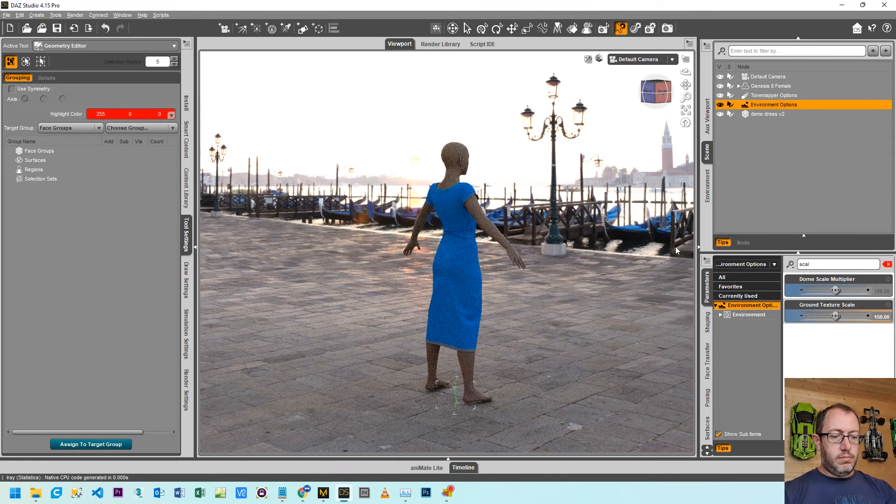
double_click(820, 265)
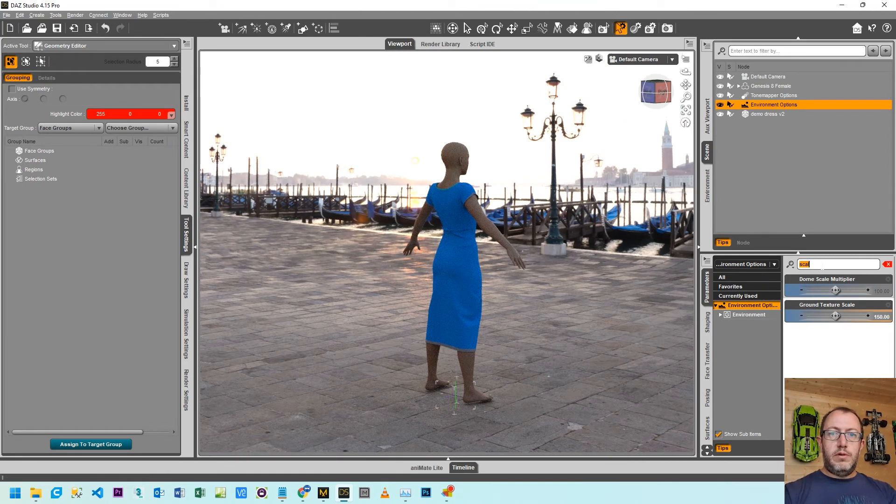
text(rot)
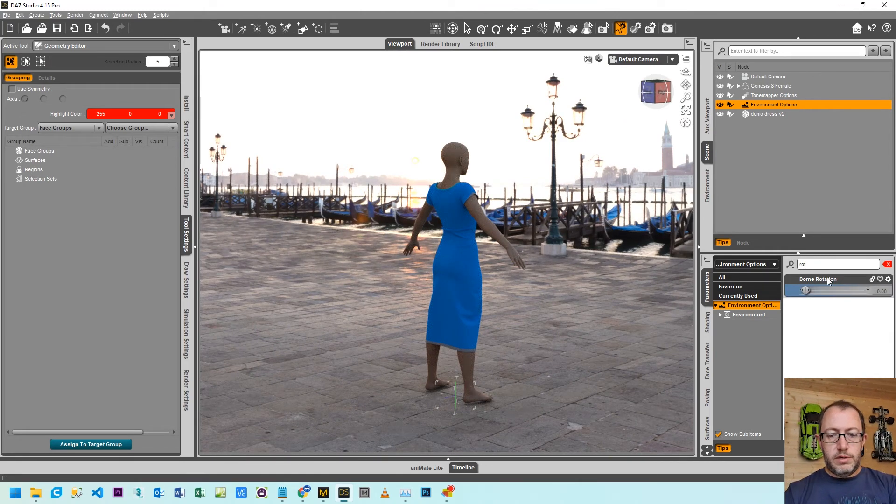
click(880, 291)
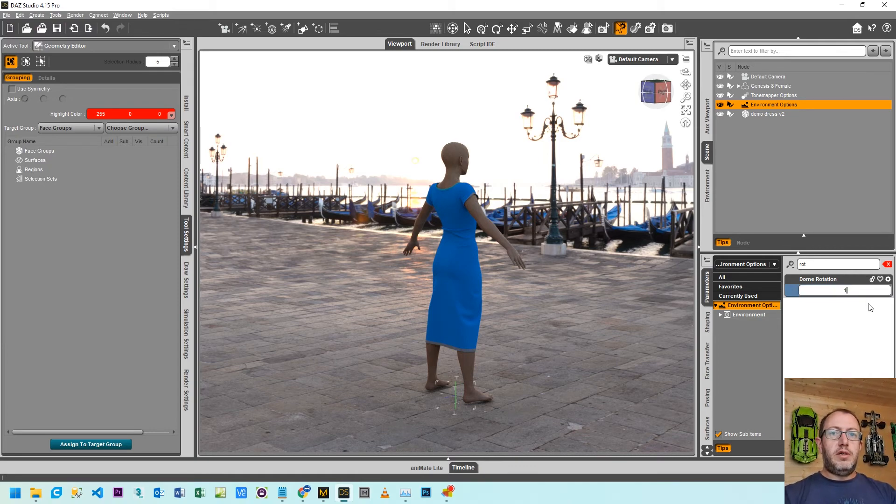
key(Return)
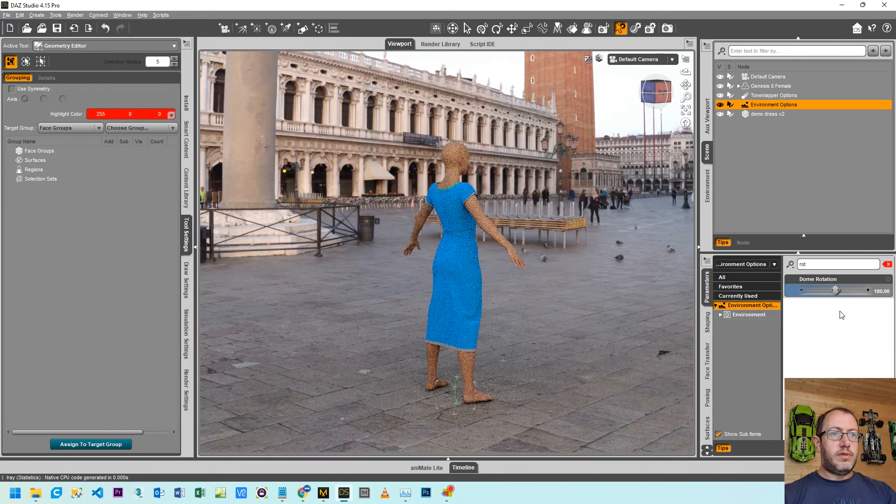
drag(655, 102, 685, 91)
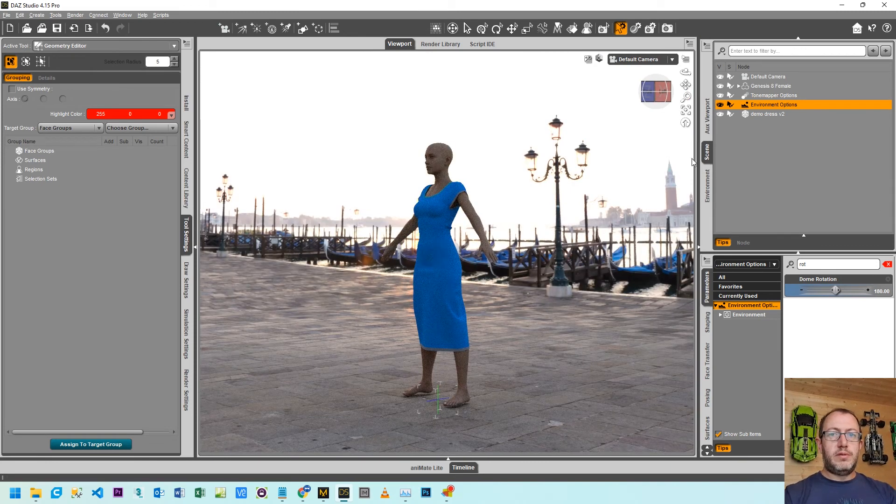
Set the Shutter Speed in the Tonemapper Options to 200.
click(762, 96)
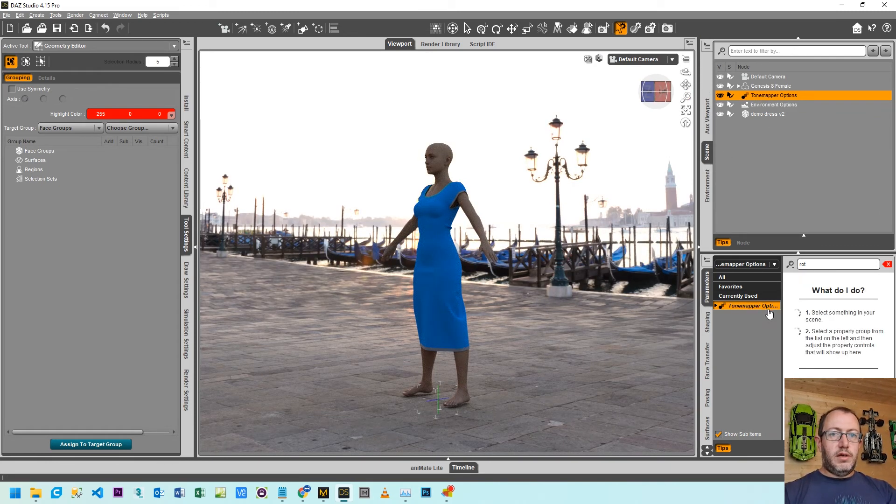
click(887, 265)
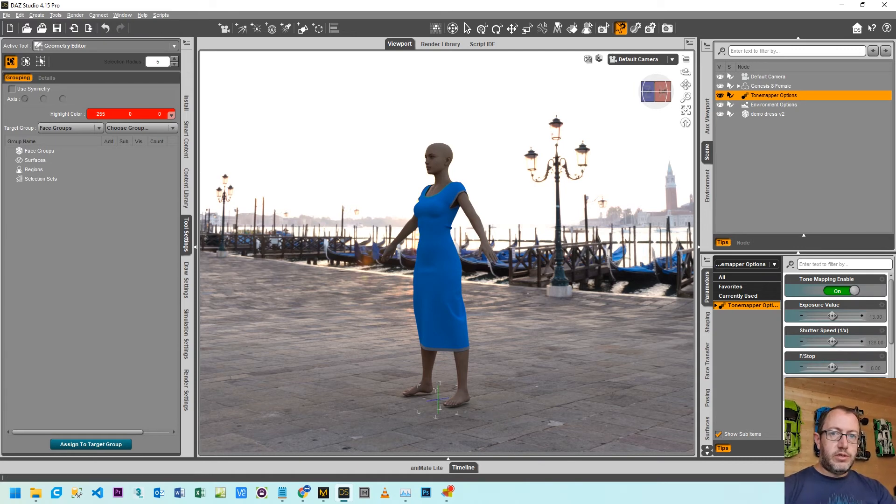
click(877, 342)
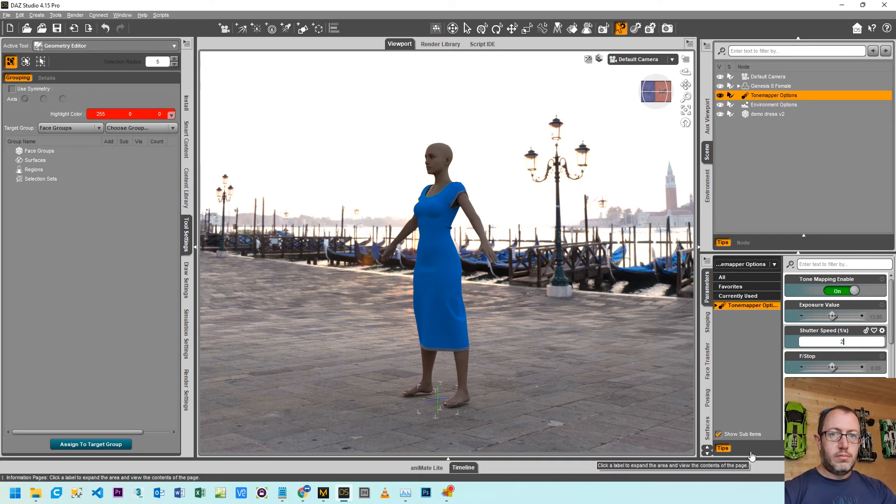
text(2)
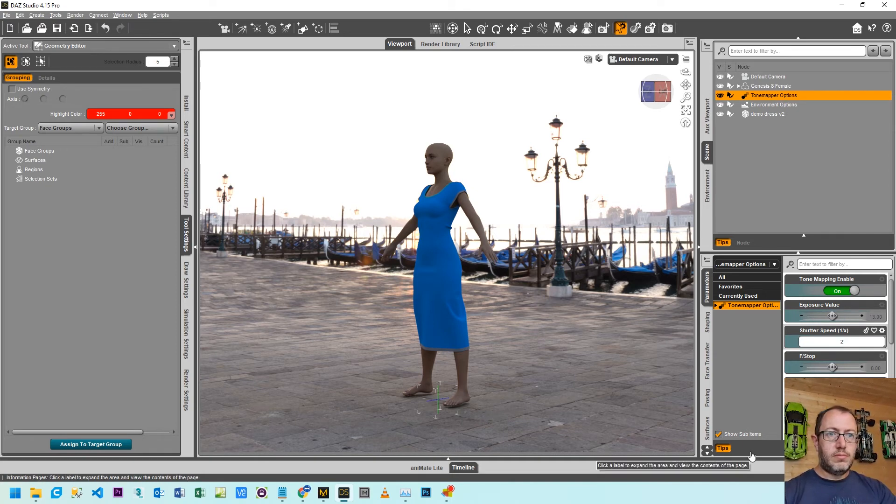
text(0)
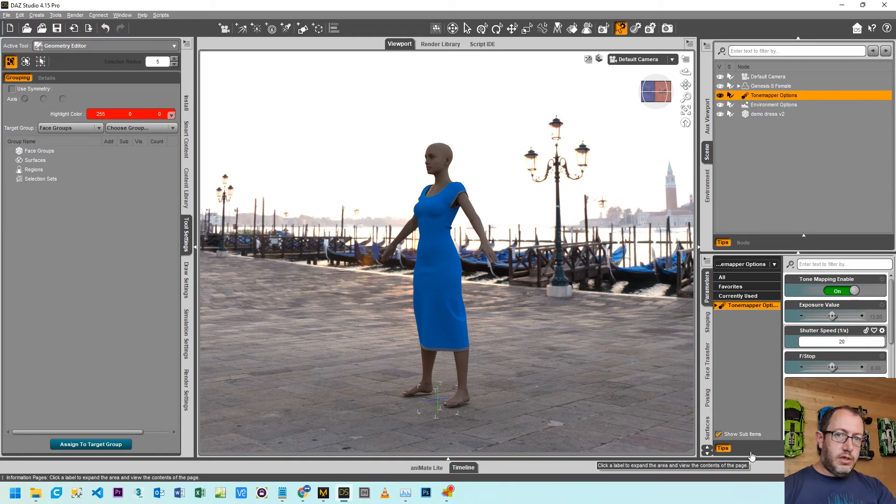
text(0)
key(Return)
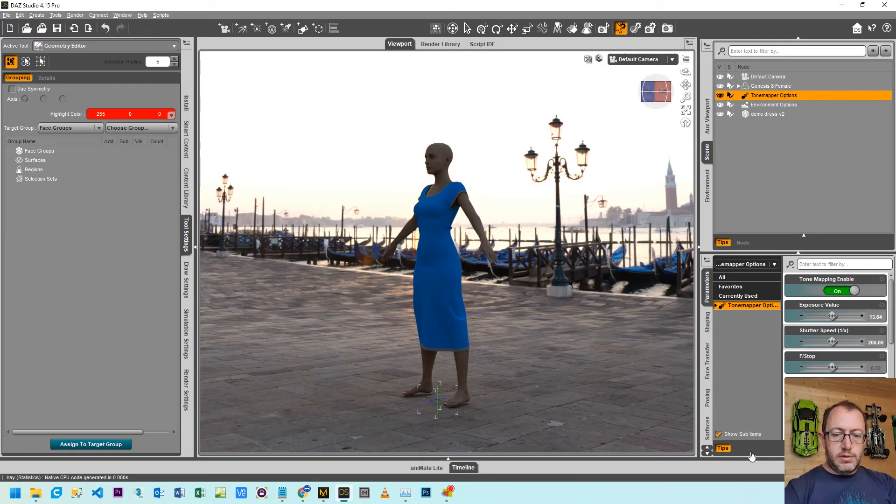
Set the tonemapper's F/Stop to 5 and frame the Default Camera closely on the figure's head and upper body.
click(878, 368)
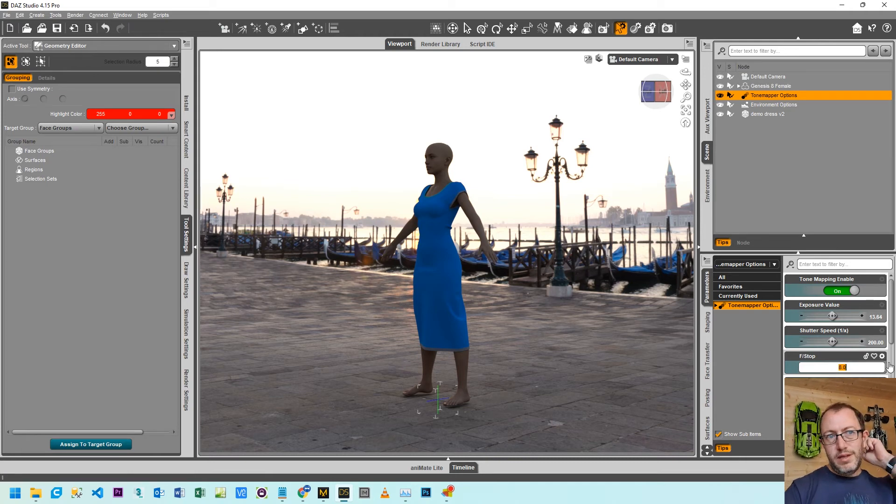
text(5)
key(Return)
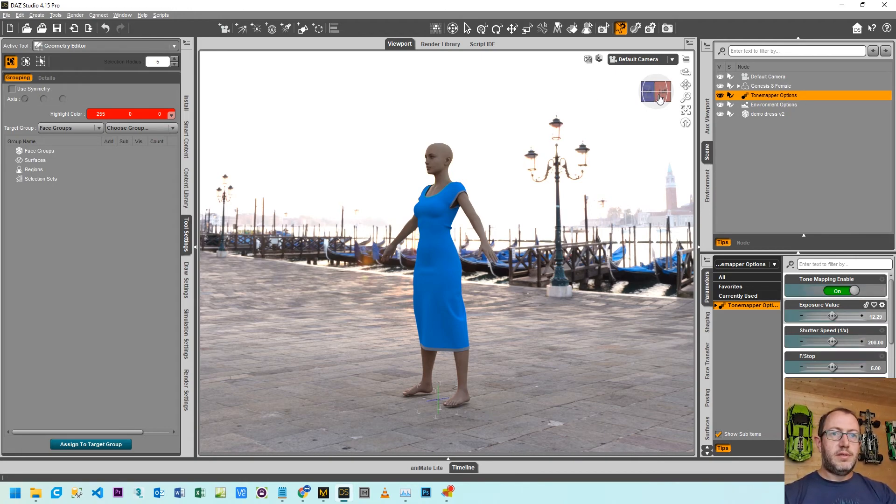
drag(660, 98, 747, 100)
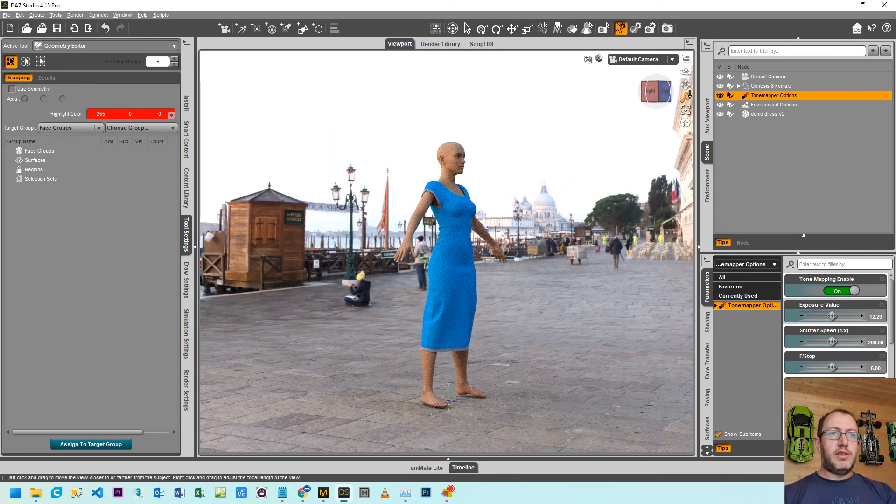
drag(686, 85, 685, 56)
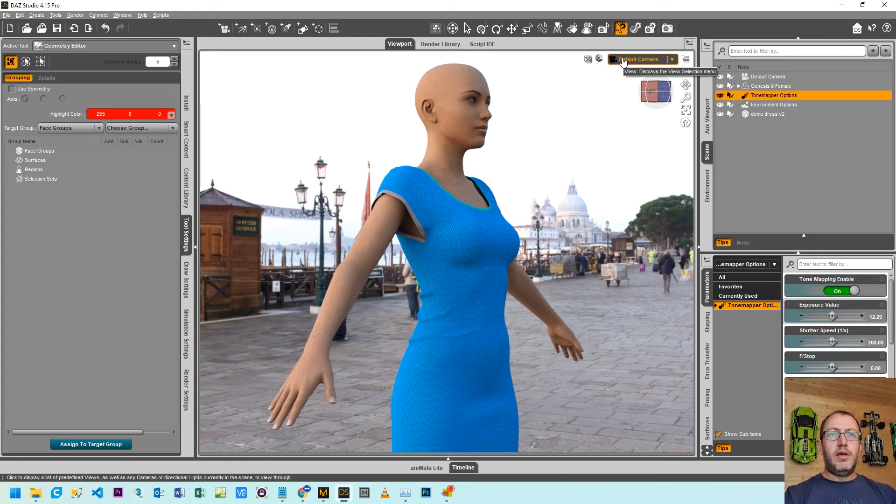
Look at the scene in Top View and Perspective View, ending back in the Default Camera view.
click(623, 59)
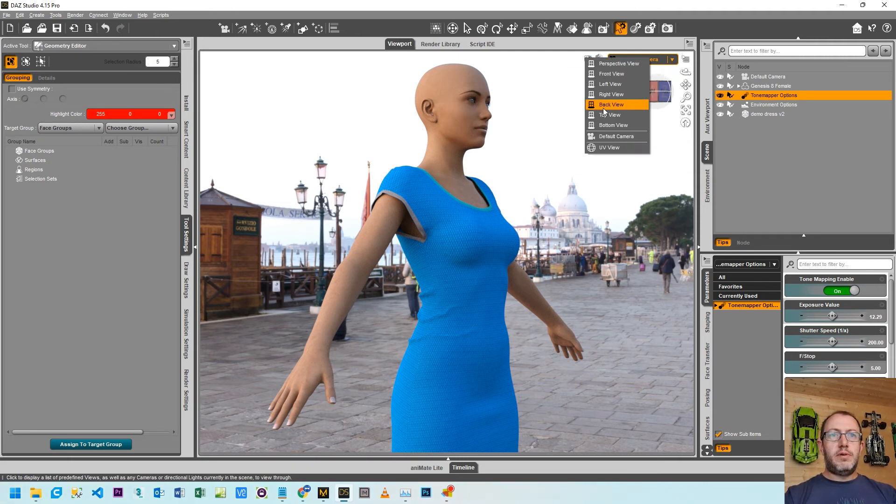
click(603, 116)
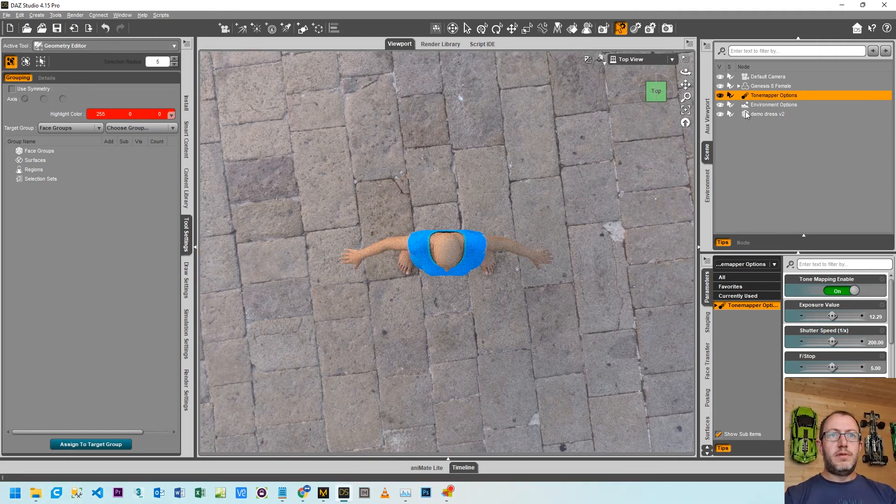
click(630, 60)
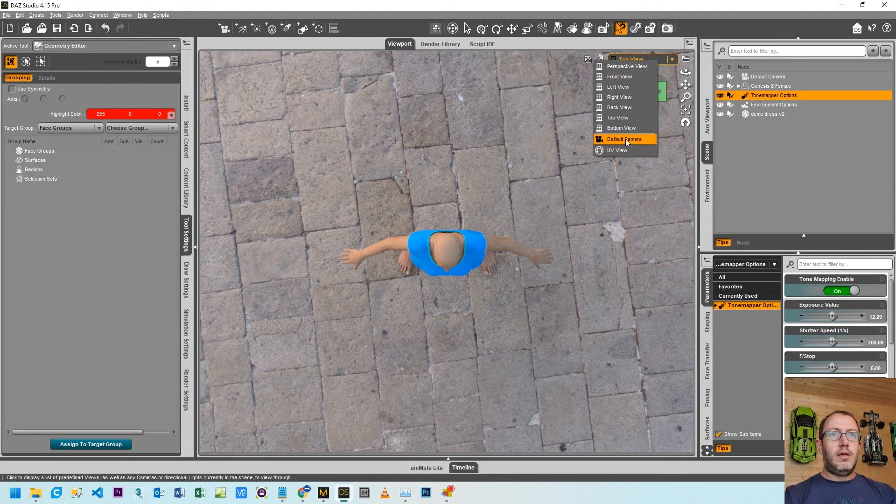
click(615, 68)
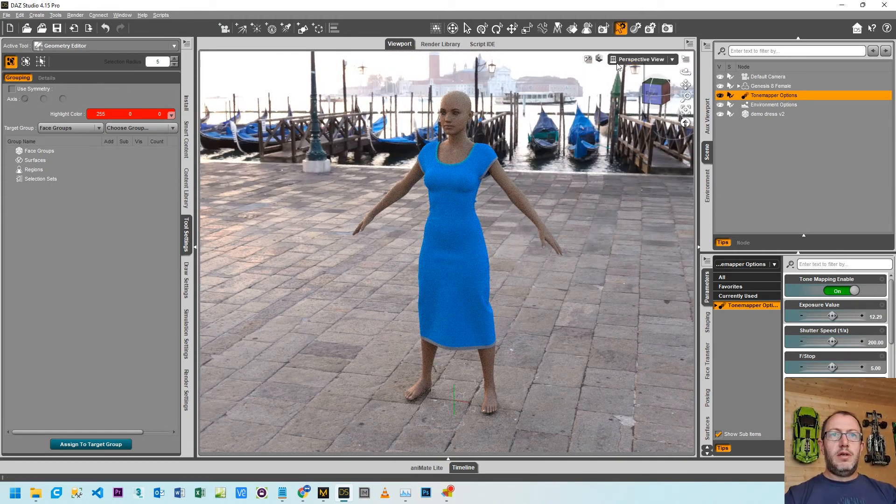
click(635, 59)
click(604, 138)
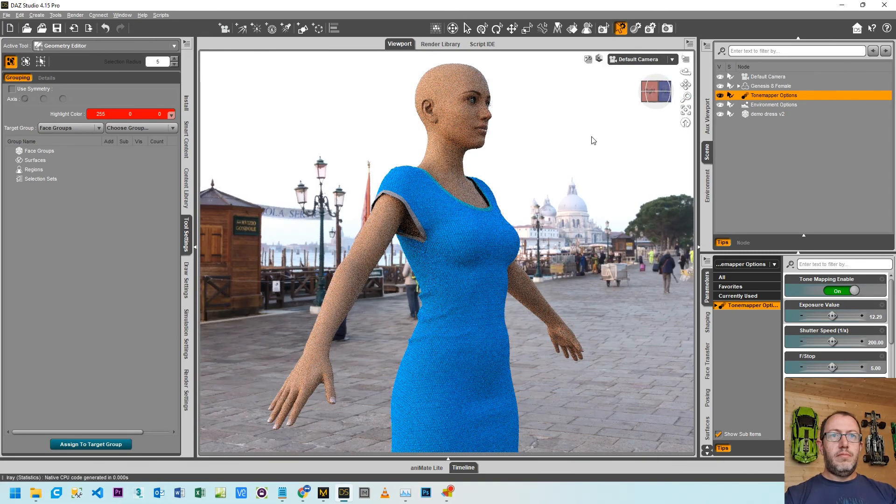
Switch to Top View and turn on Depth of Field for the Default Camera.
click(656, 60)
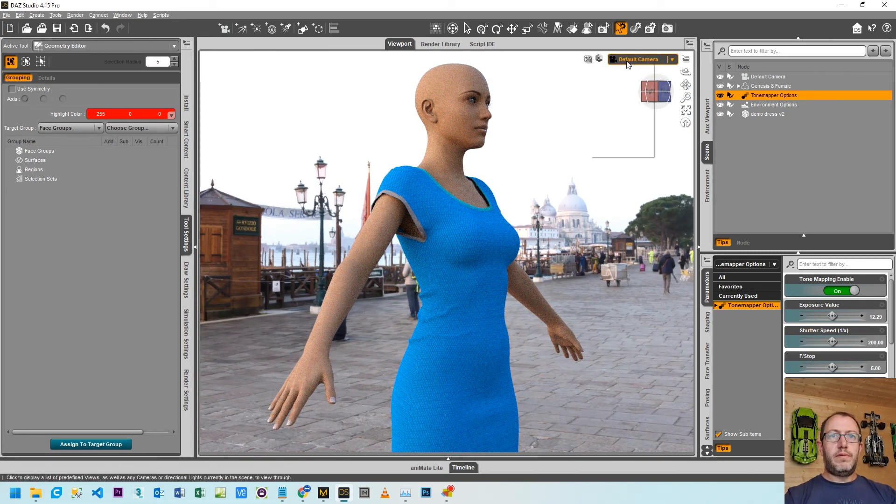
click(615, 119)
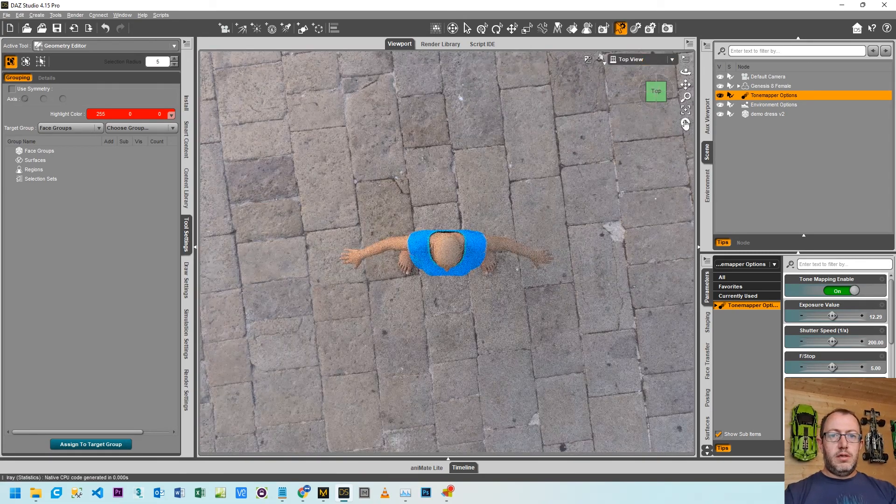
click(758, 78)
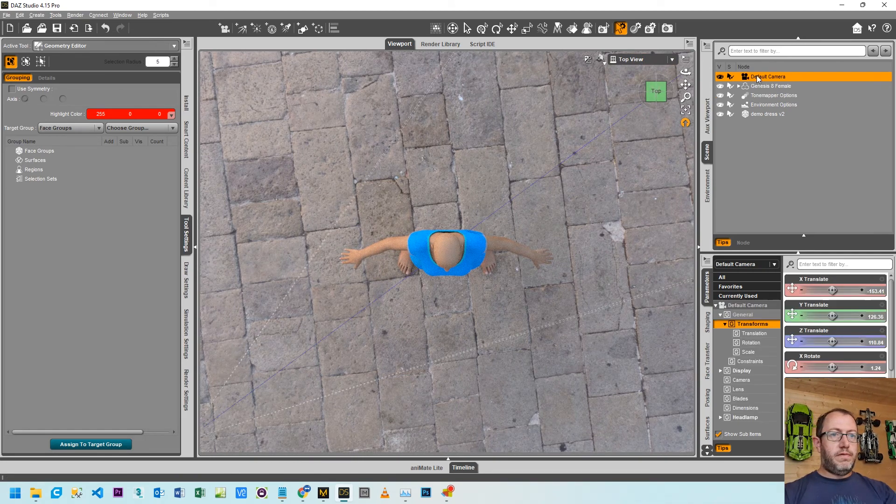
click(742, 381)
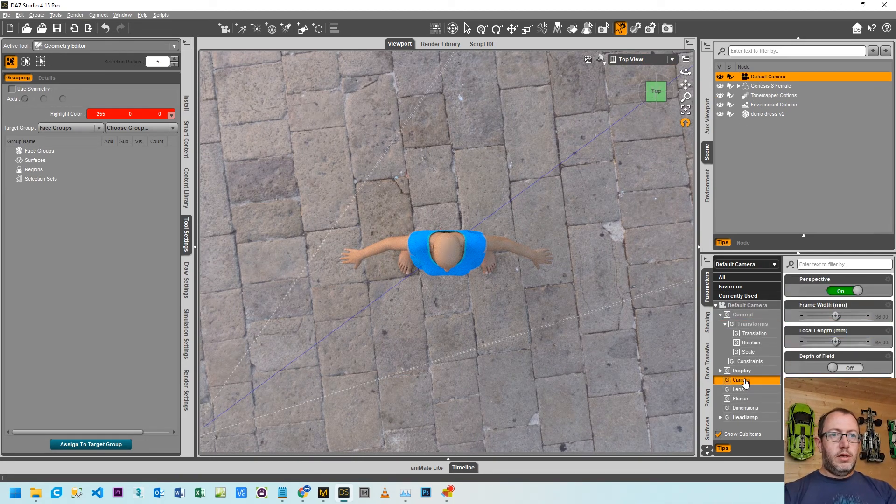
click(839, 369)
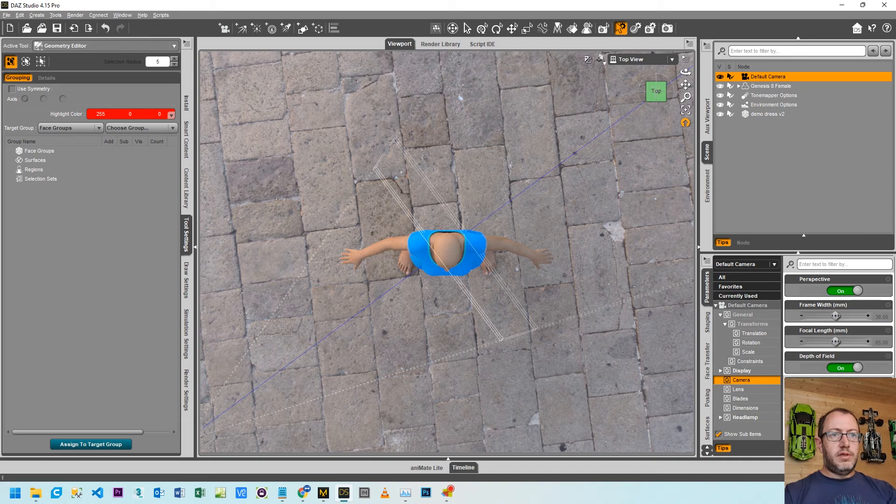
Widen the camera's depth of field range around the figure and return to the Default Camera view.
drag(836, 419, 831, 393)
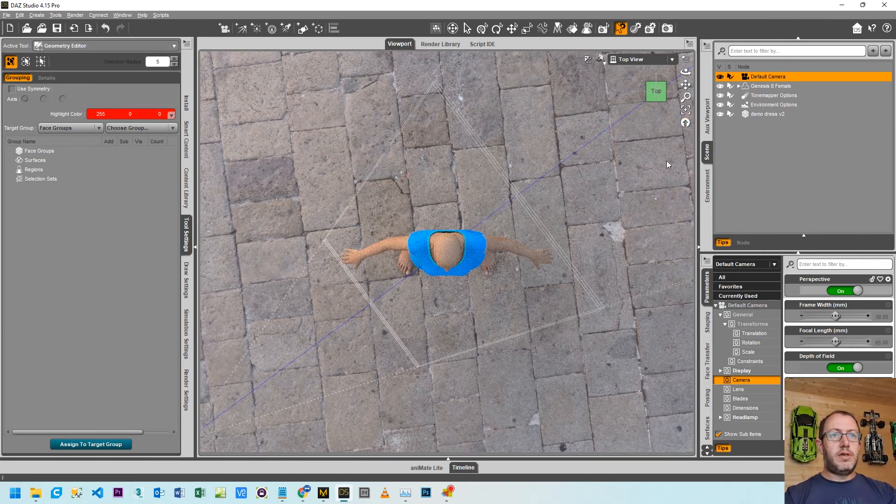
click(626, 61)
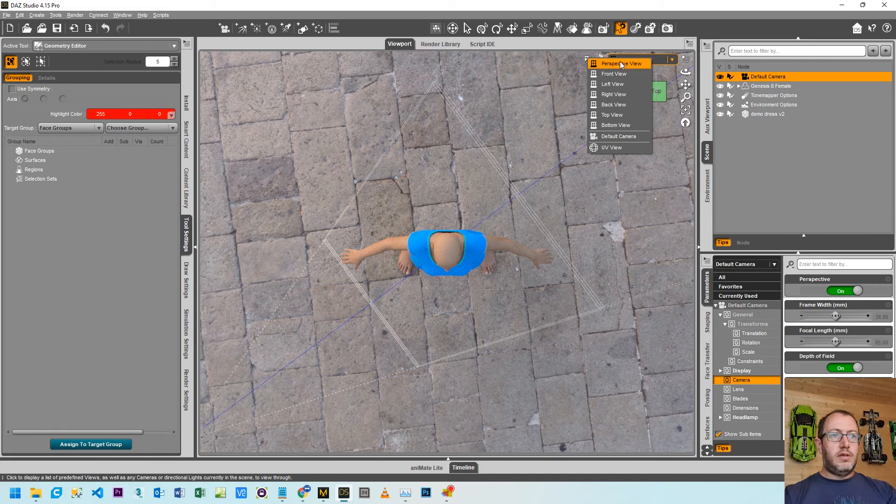
click(611, 136)
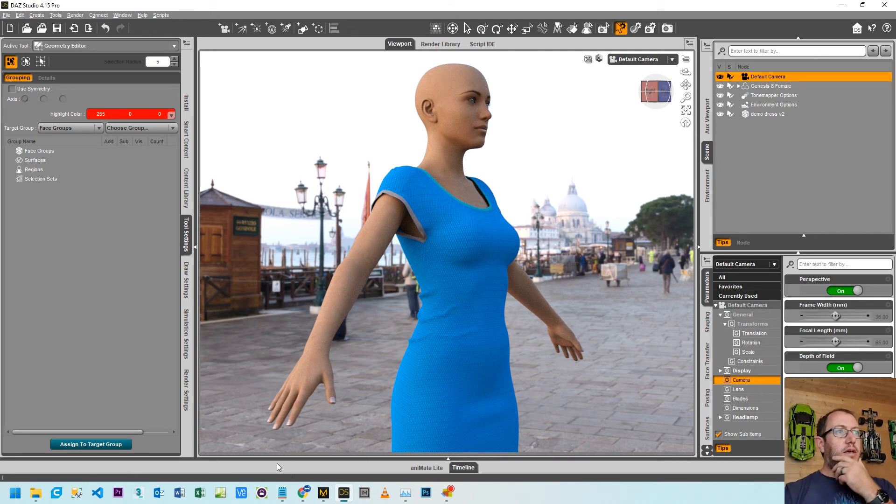
Switch to Chrome and go from the Fabric 031 page to the 3D Textures home page.
click(303, 493)
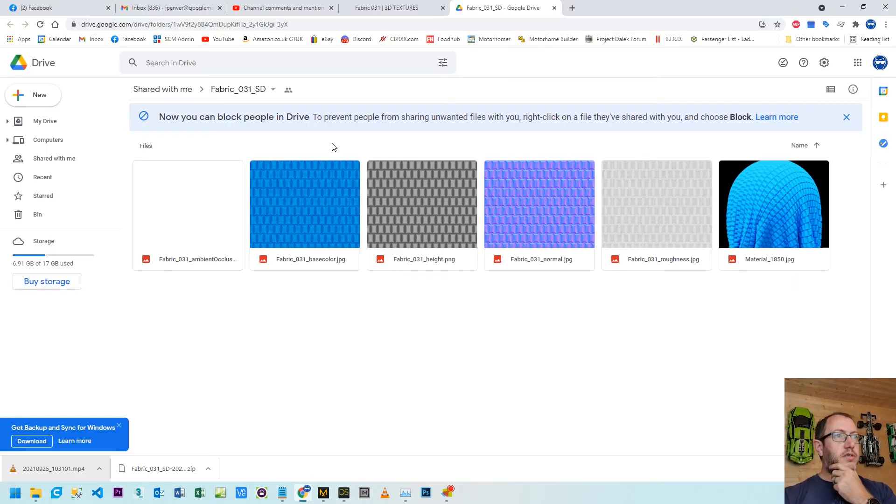
click(368, 8)
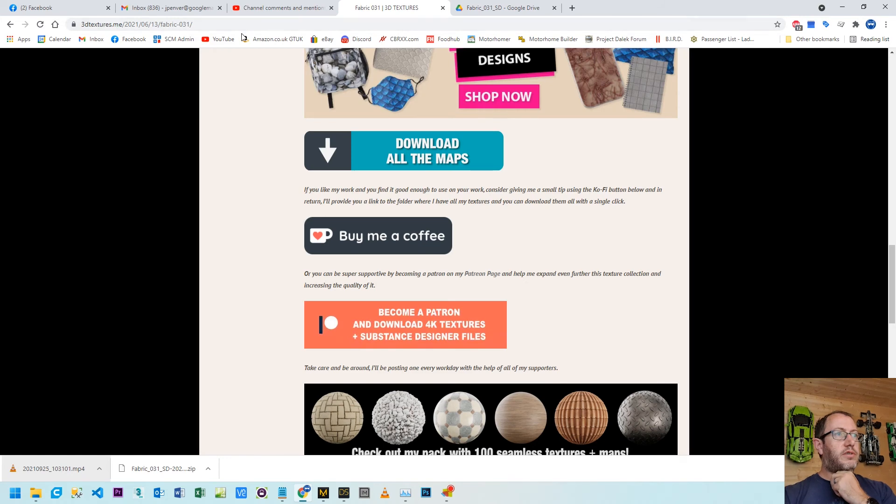
scroll(180, 172, up, 15)
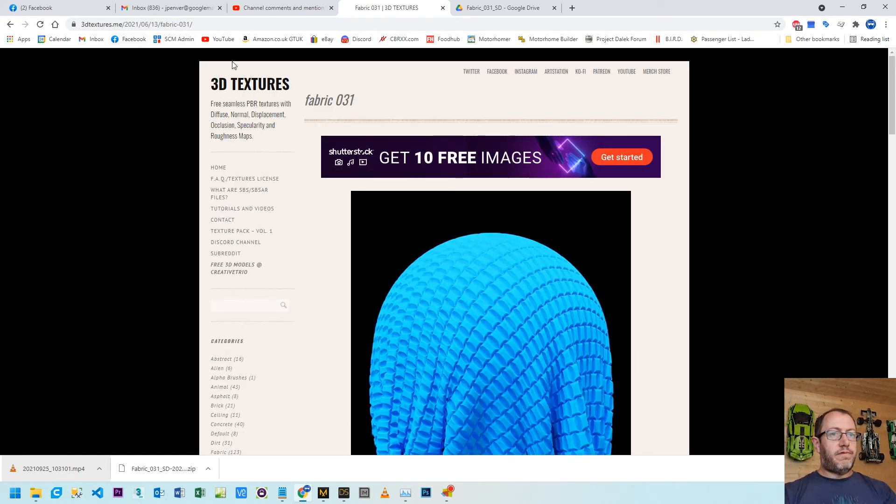
click(253, 82)
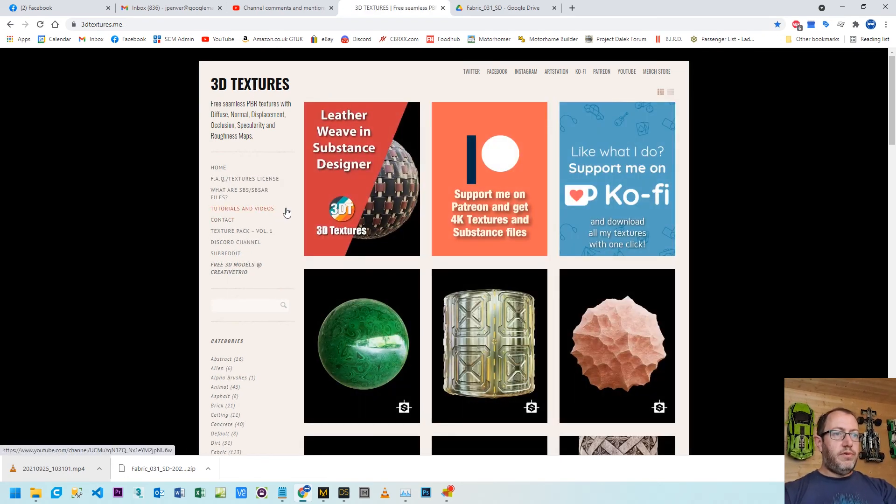
Open the Fabric category of 3D Textures and look through it as far as Fabric 031.
scroll(341, 262, down, 1)
scroll(342, 261, down, 7)
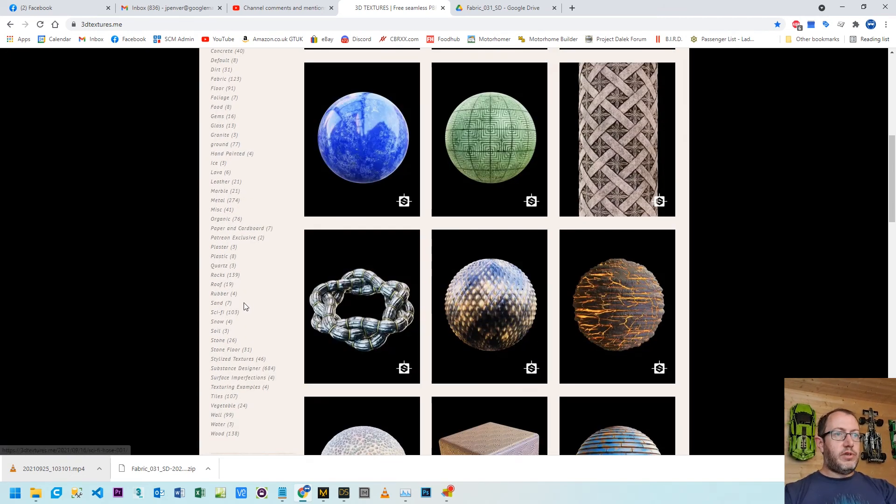
scroll(213, 134, up, 4)
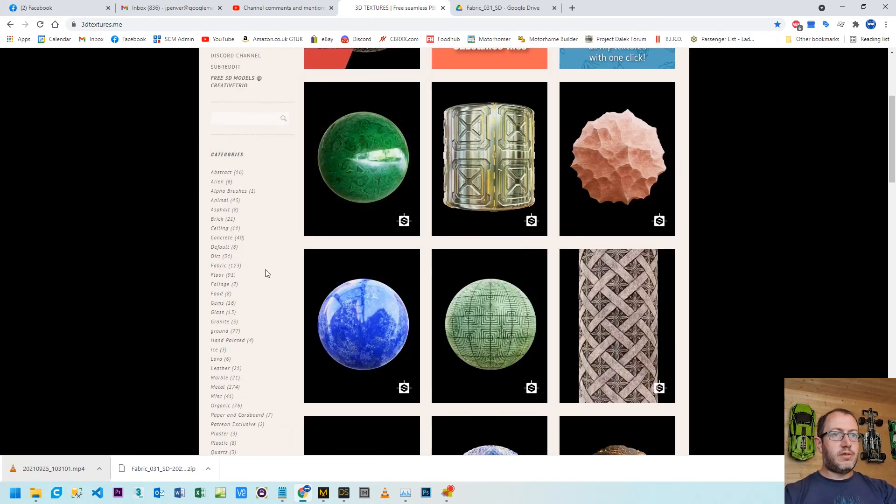
click(221, 267)
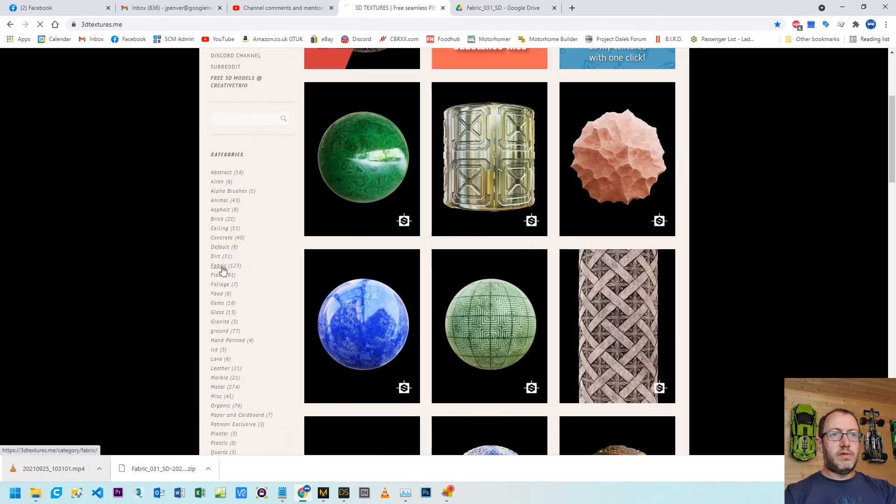
scroll(382, 201, down, 8)
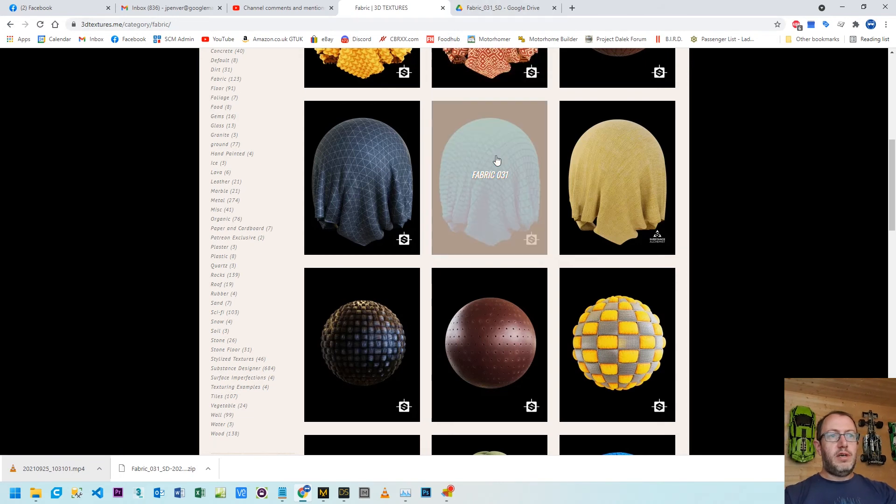
Show the actions available for the shared Fabric_031_SD folder in Google Drive, including Download, and dismiss them.
click(484, 13)
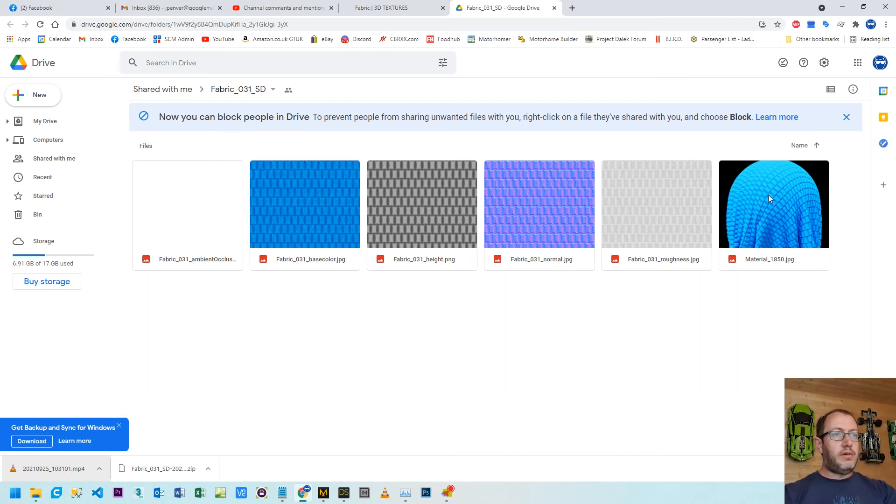
click(273, 89)
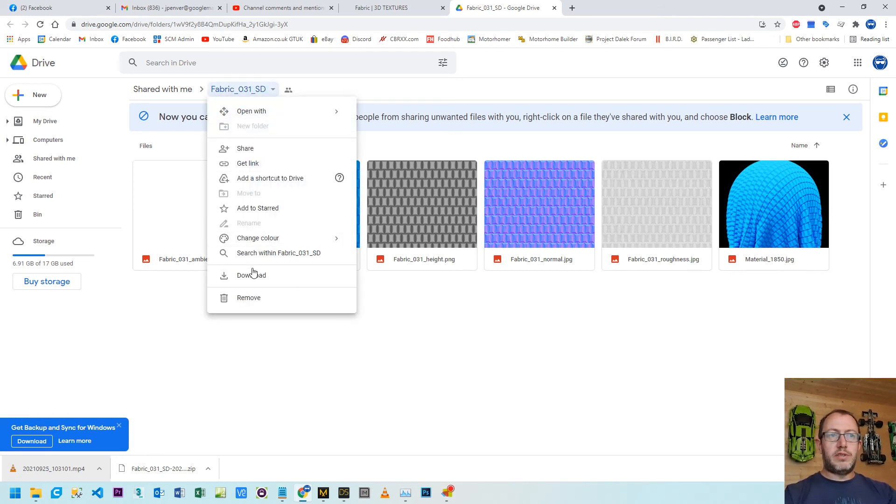
click(558, 292)
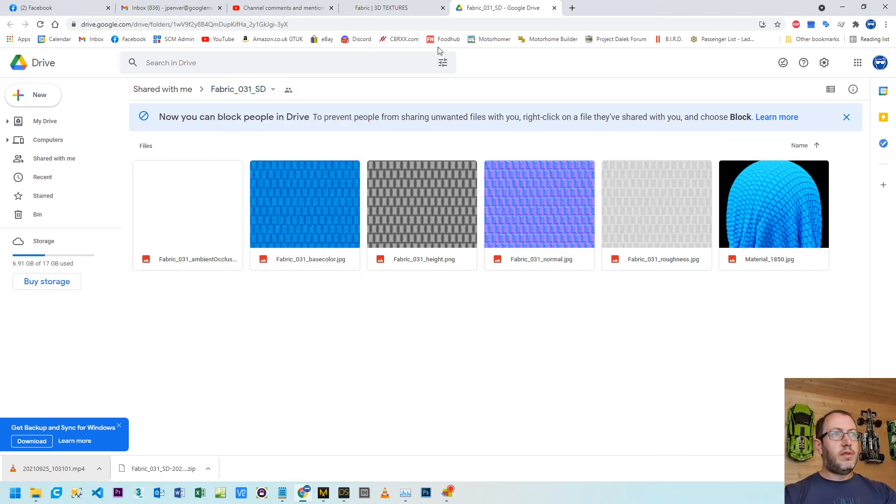
Return to the 3D Textures Fabric category, highlight its web address and look through the fabrics.
click(401, 8)
scroll(299, 123, up, 5)
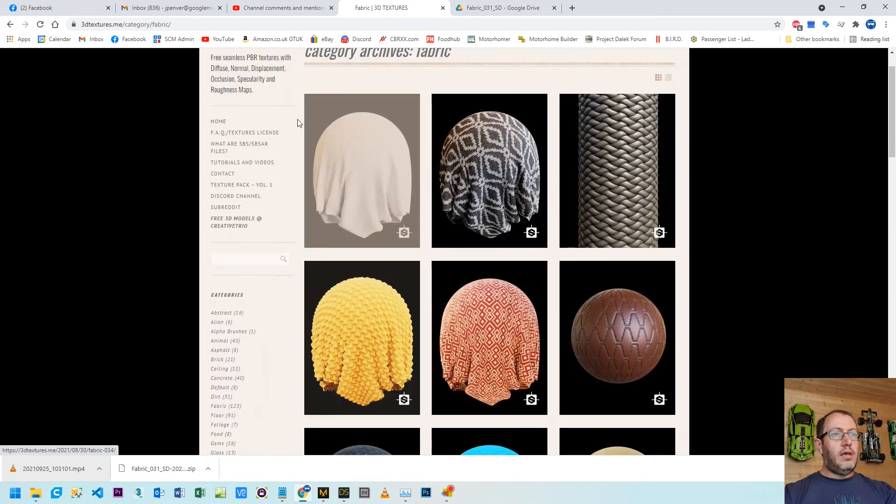
scroll(297, 119, up, 2)
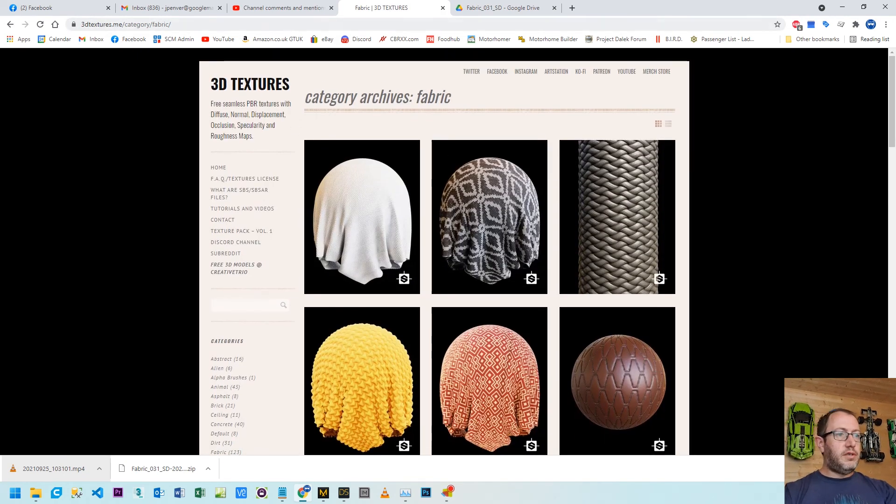
click(111, 26)
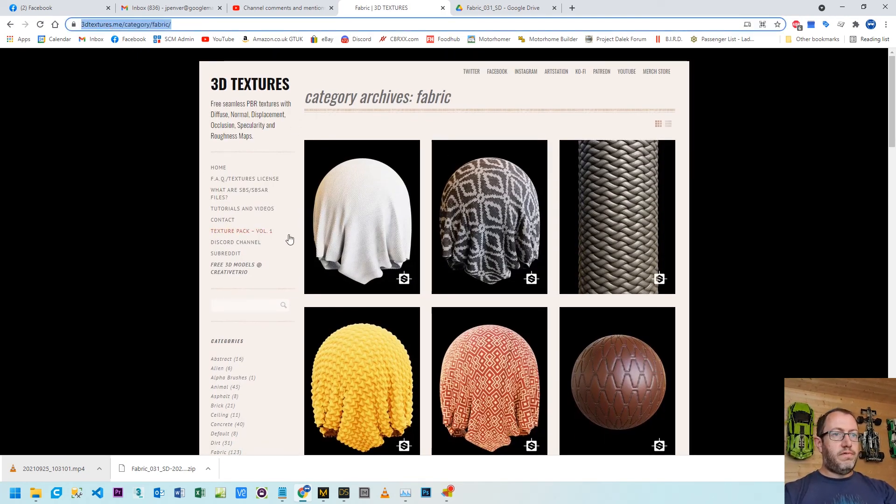
scroll(307, 259, down, 10)
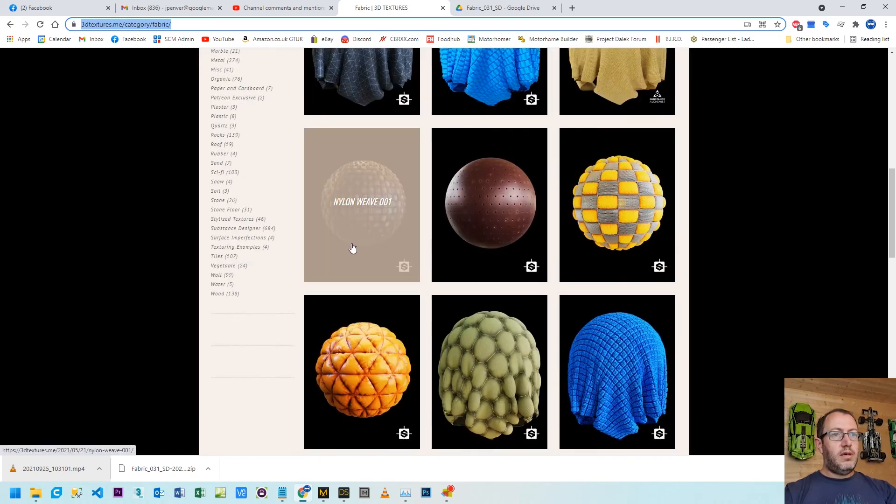
Look through the Sci-fi texture category and return to the Fabric category.
click(214, 174)
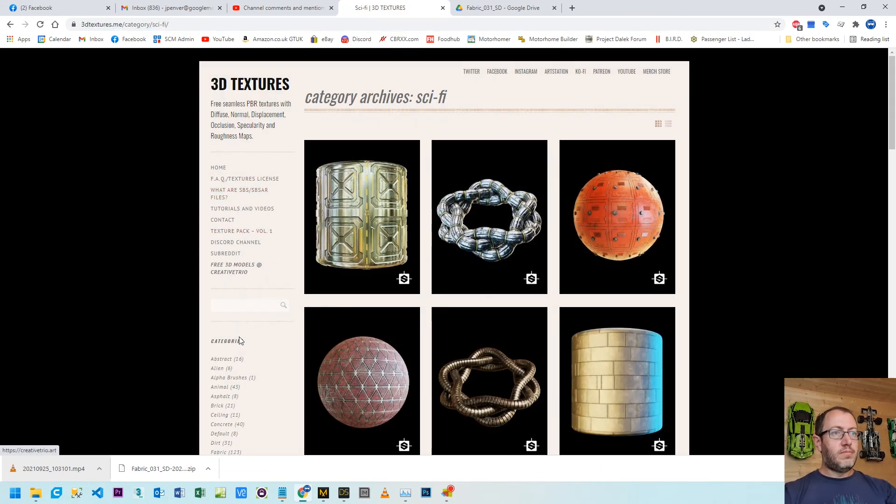
scroll(262, 265, down, 2)
scroll(491, 257, down, 3)
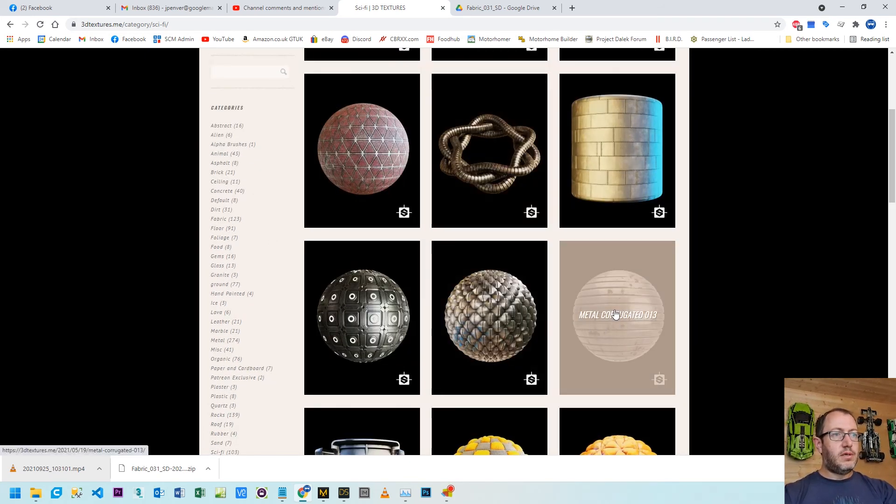
click(217, 223)
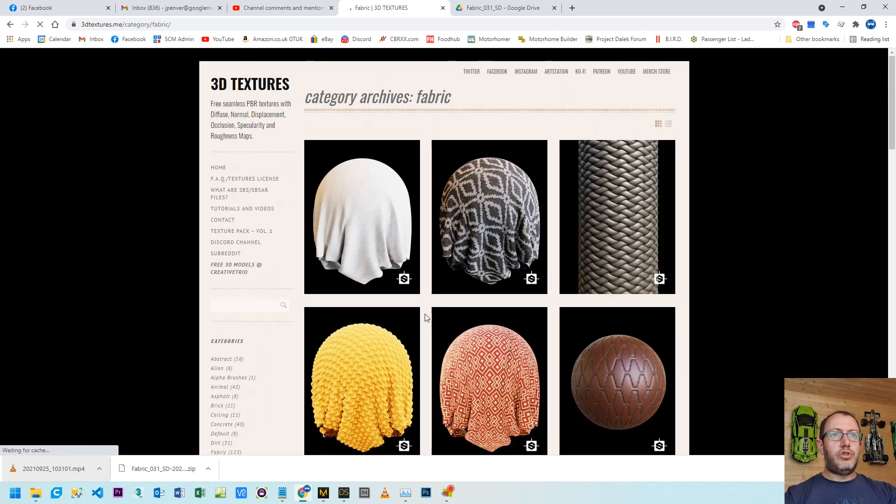
scroll(374, 285, down, 12)
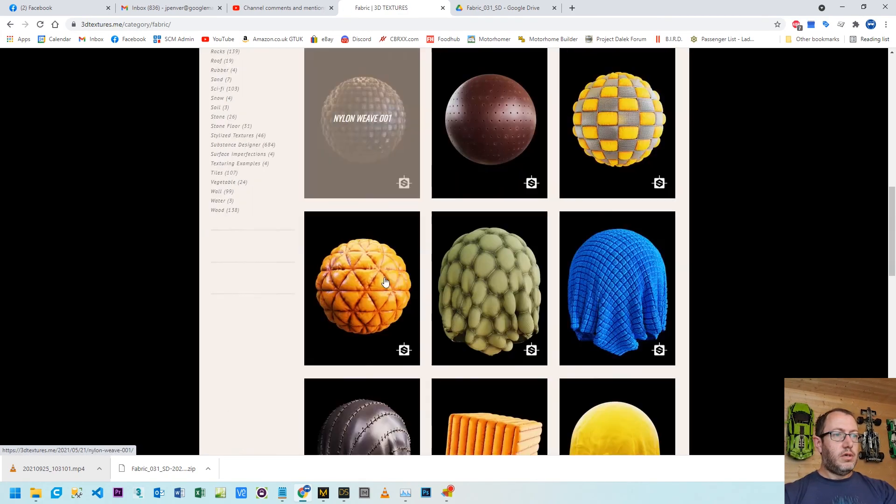
scroll(483, 172, up, 12)
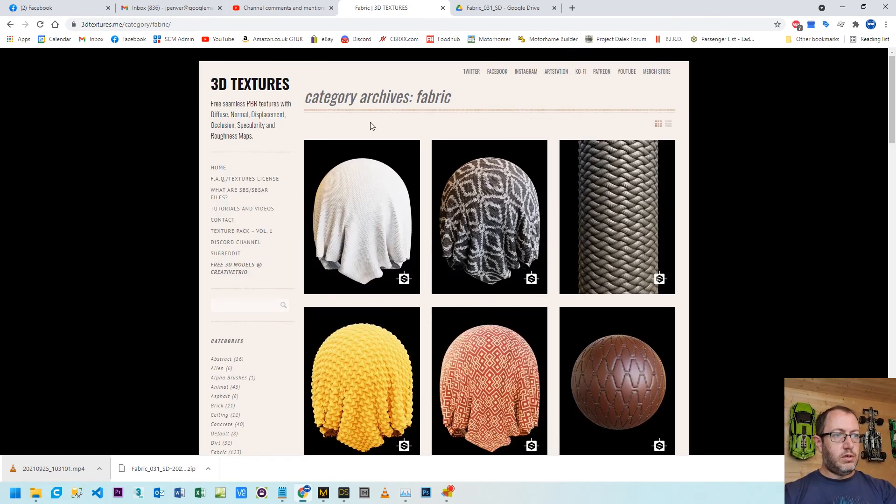
Search 3D Textures for wool, then open Fabric Knitted 005 and examine its preview.
click(237, 304)
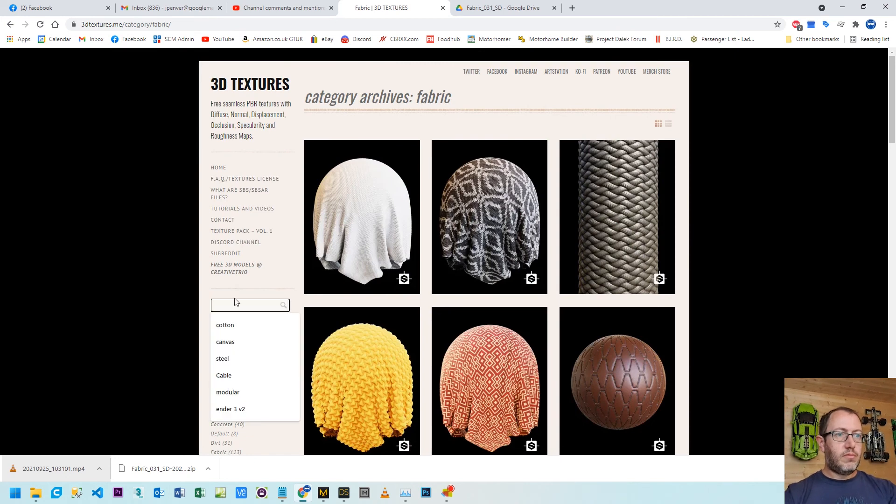
text(wool)
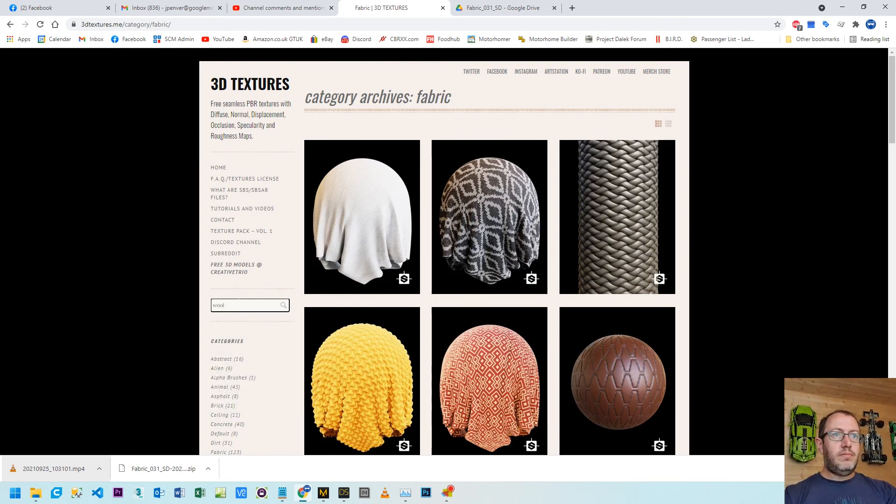
key(Return)
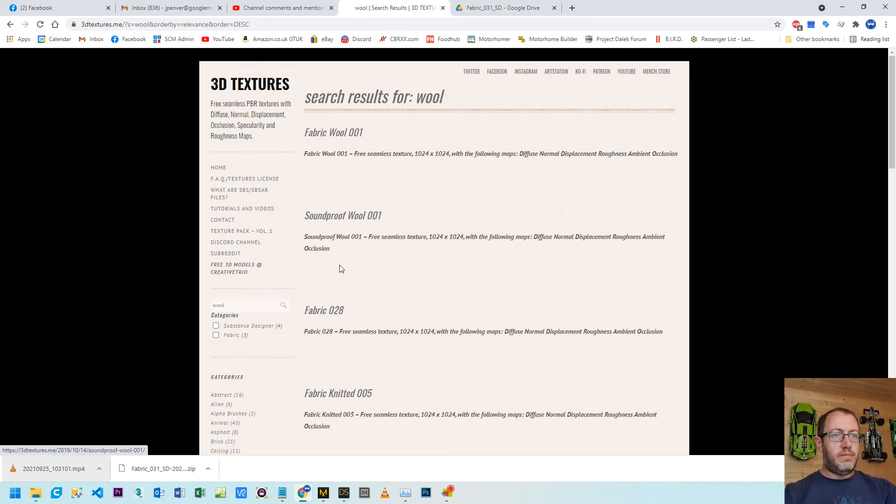
scroll(341, 268, down, 4)
scroll(341, 268, up, 4)
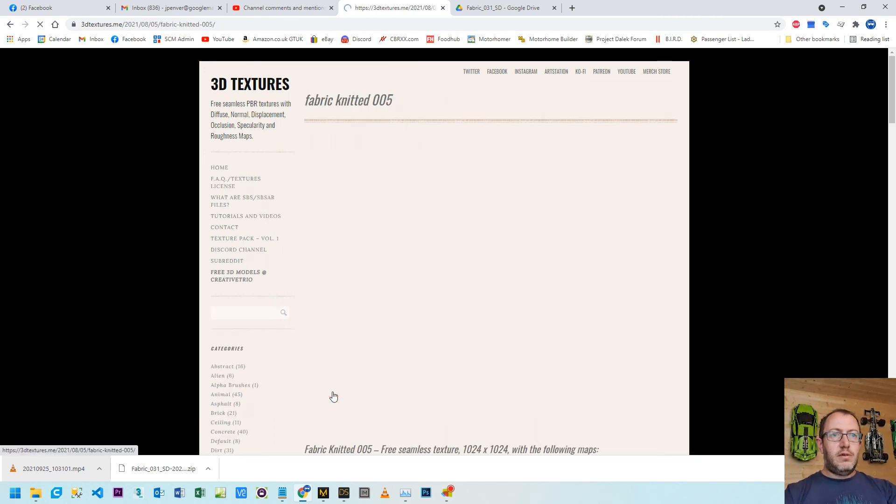
scroll(424, 281, down, 3)
scroll(423, 281, down, 2)
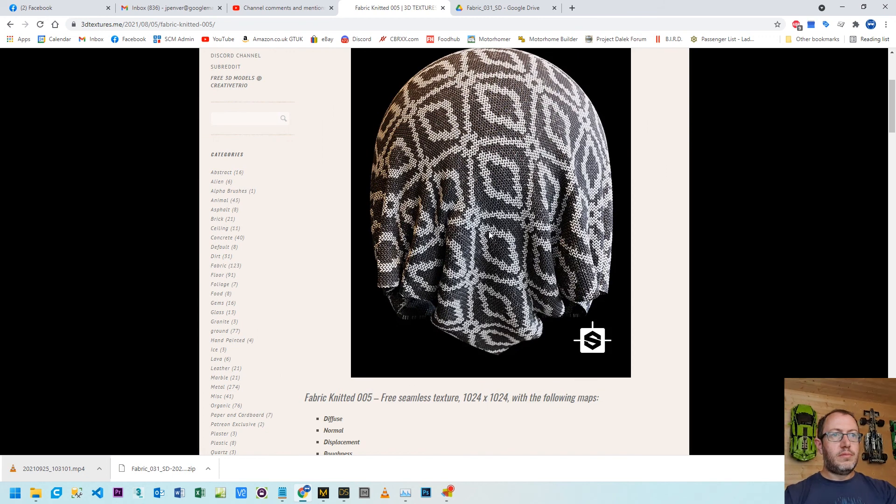
scroll(480, 235, up, 5)
key(alt+Left)
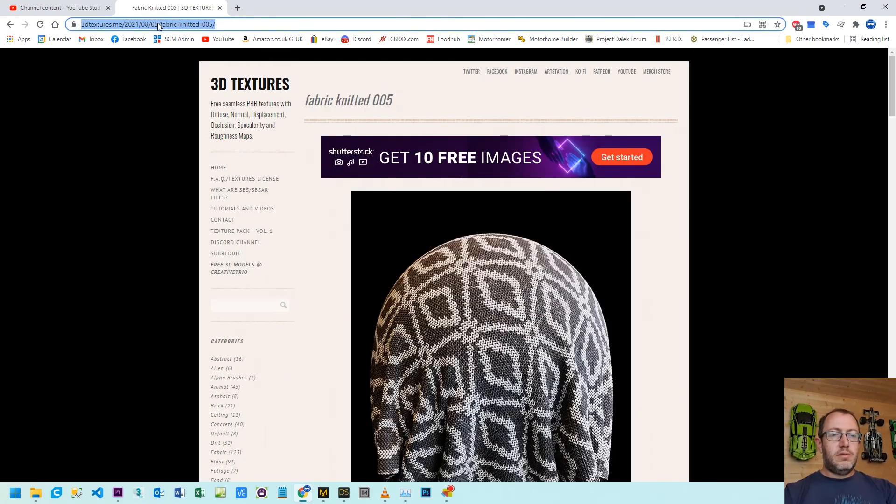
Go to polyhaven.com/hdris, visit the Poly Haven home page and open the HDRI library from there.
text(polyhaven.com/hdris)
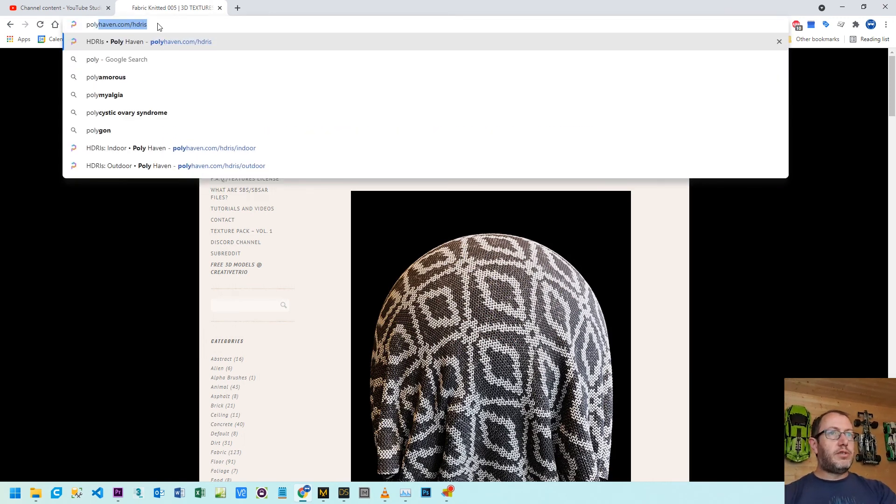
key(Return)
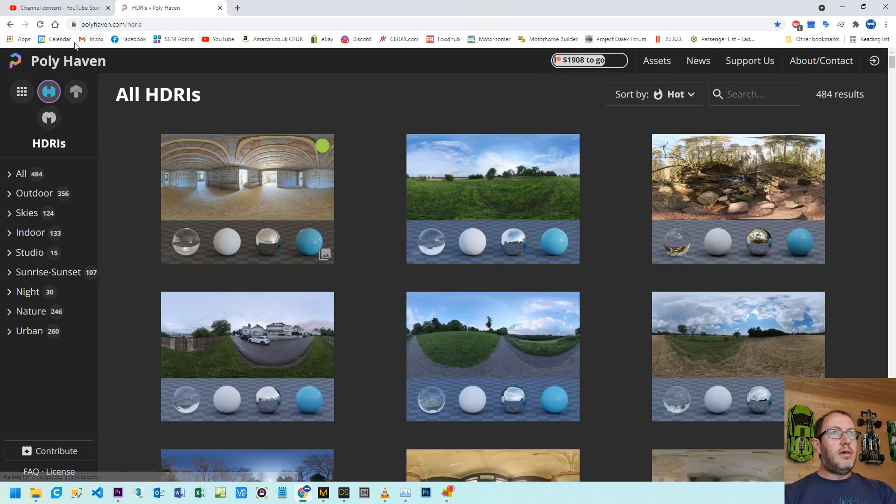
click(82, 66)
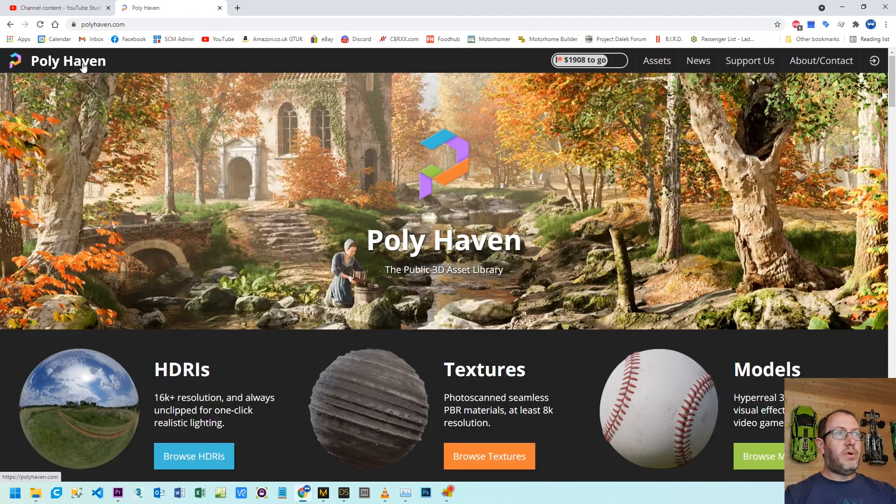
click(181, 461)
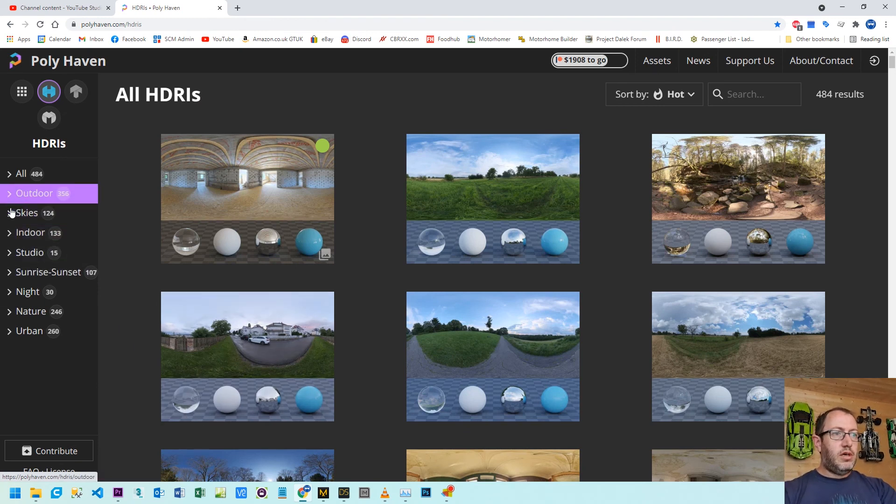
Filter the HDRIs to Sunrise-Sunset > Outdoor and look through the listed environments and subcategories.
click(10, 272)
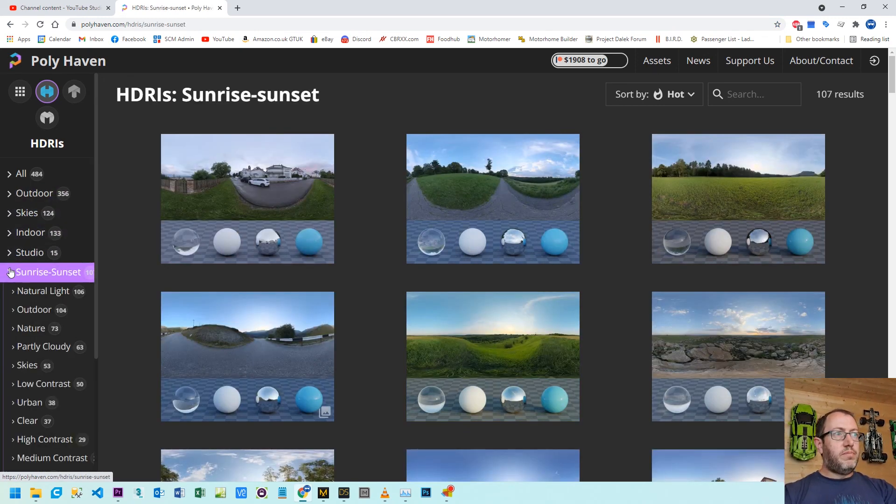
click(14, 315)
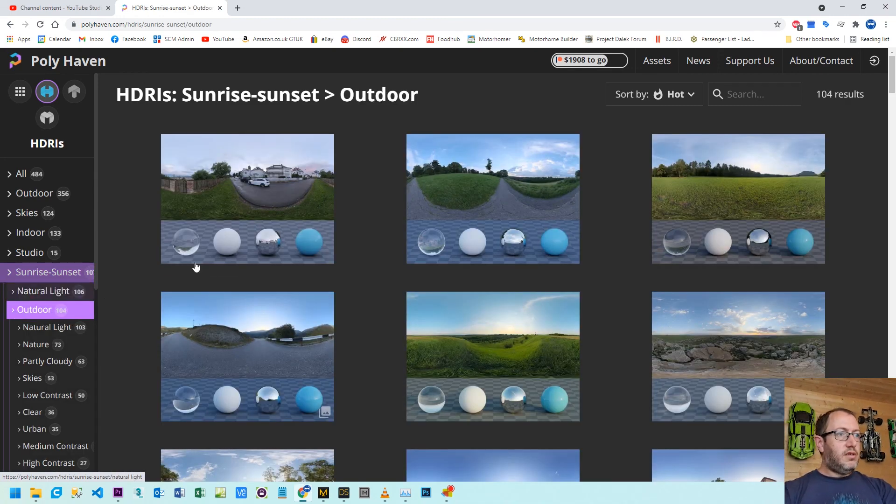
scroll(451, 206, down, 5)
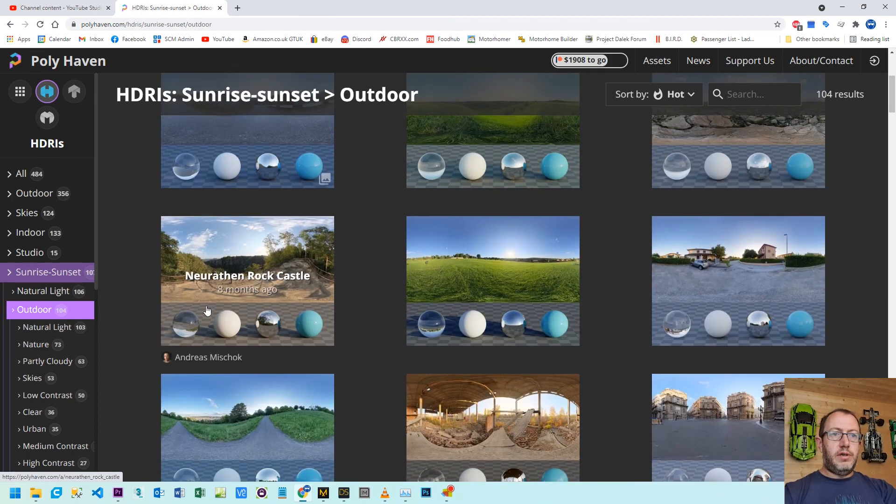
scroll(54, 331, down, 6)
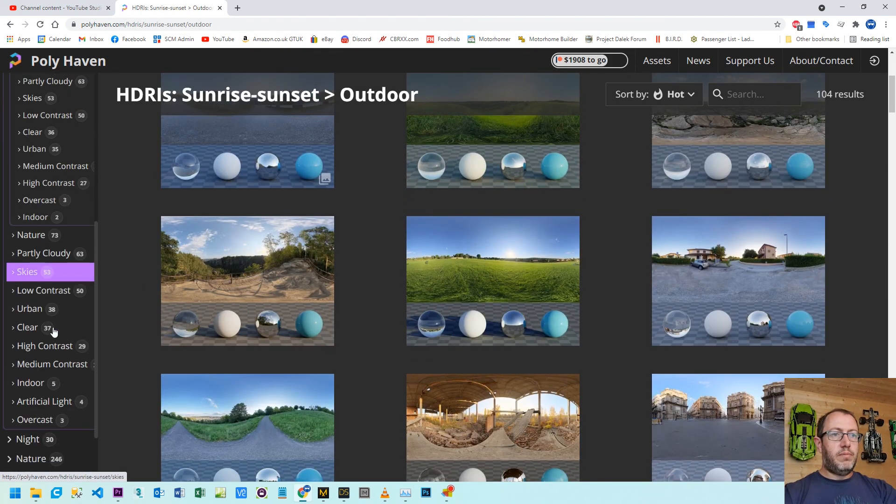
scroll(54, 332, down, 2)
scroll(93, 282, up, 2)
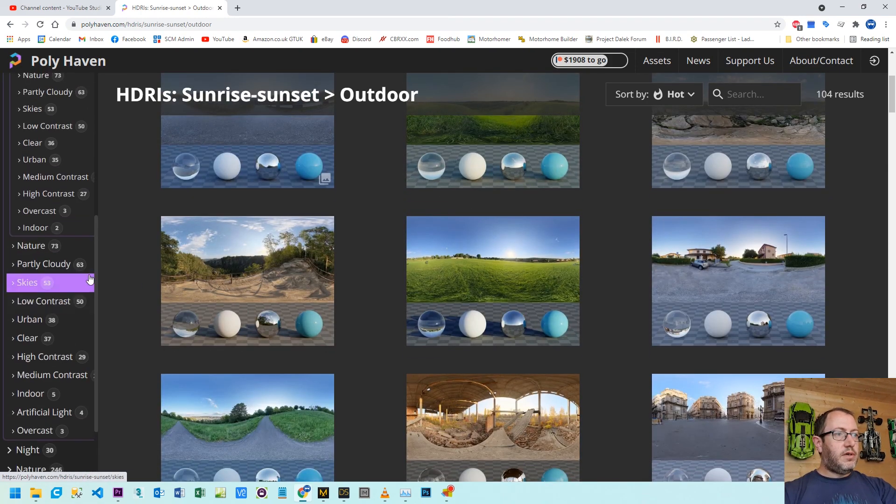
scroll(90, 279, up, 8)
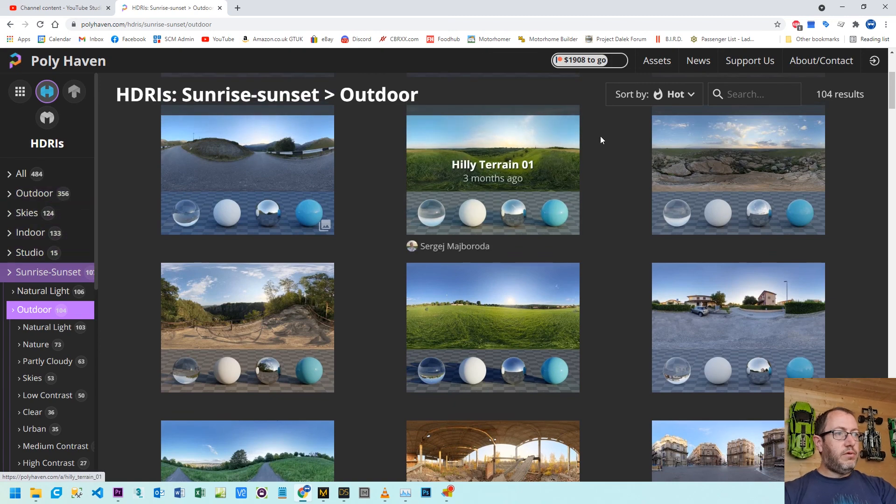
Search the outdoor sunrise-sunset HDRIs for venice and open the Venice Sunset HDRI page.
click(749, 95)
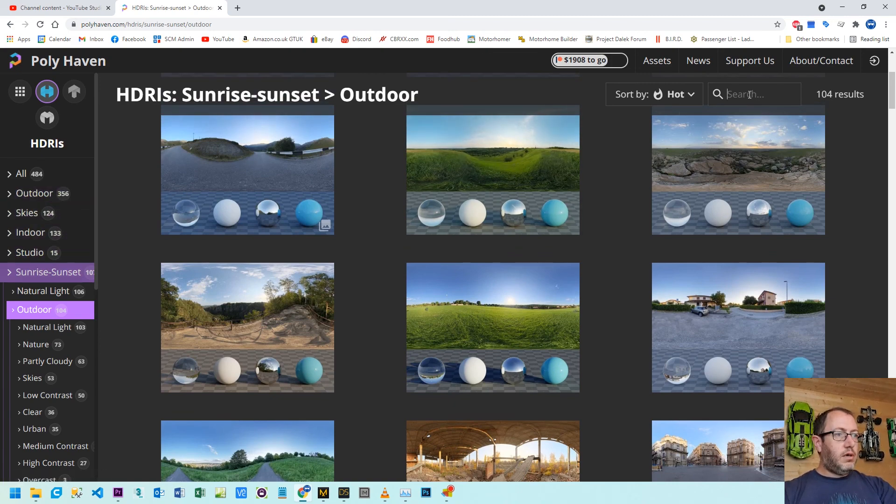
text(venice)
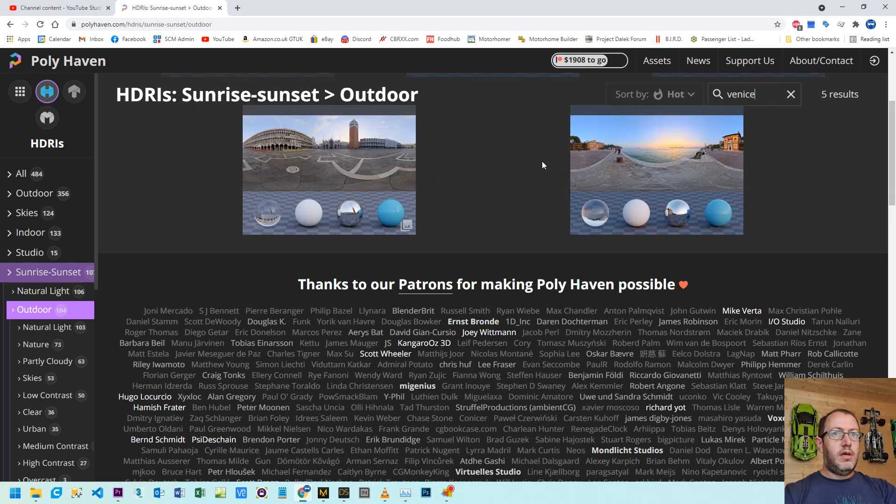
click(649, 161)
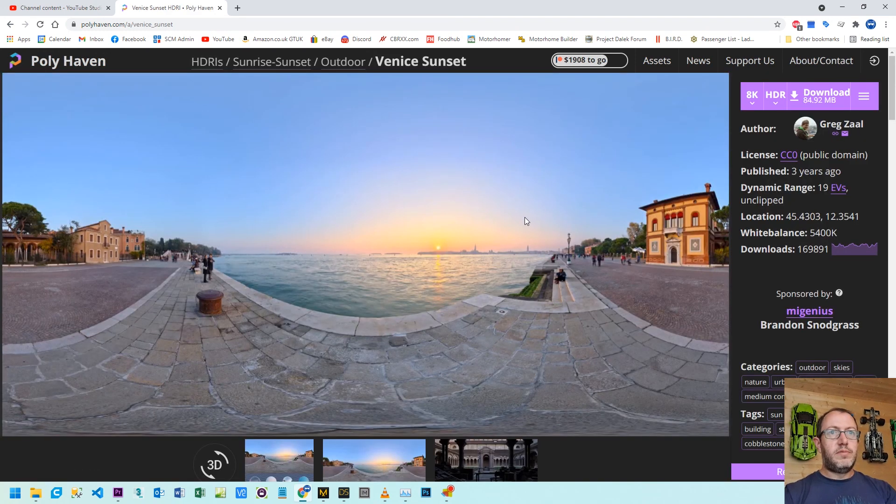